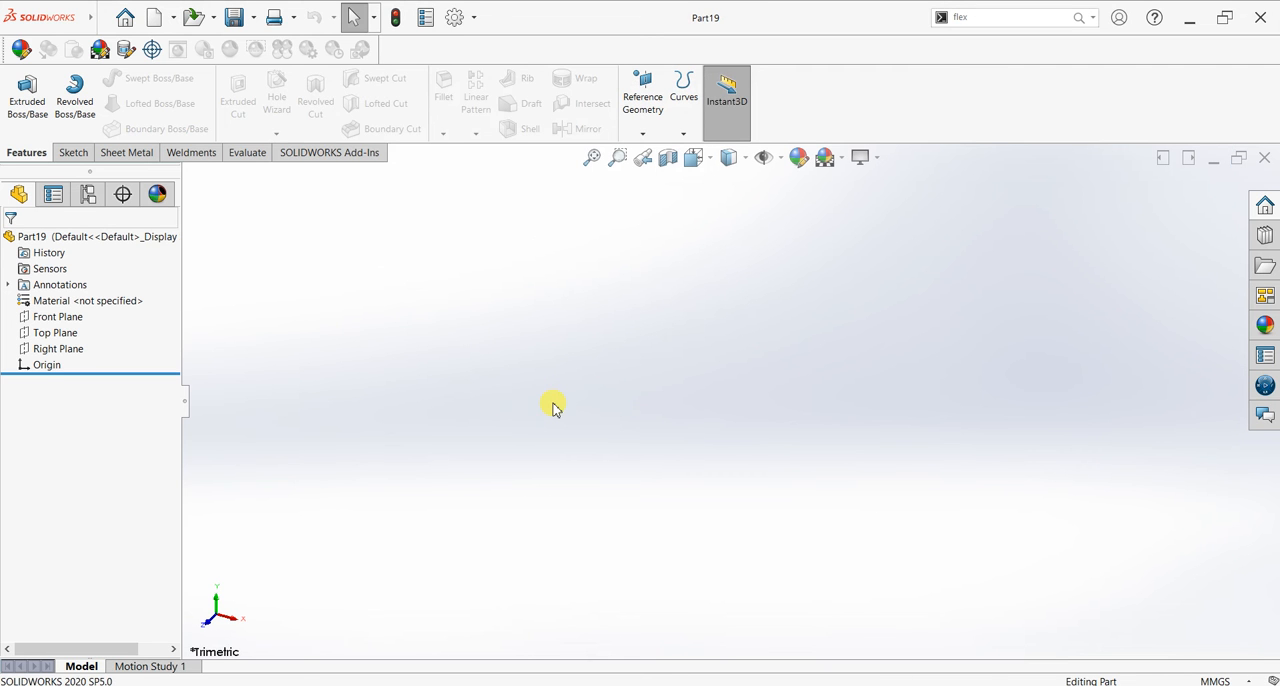
Step: Start a sketch on the Front Plane and draw a vertical centerline about 116 mm long upward from the origin
{"action": "left_click", "coordinate": [73, 152]}
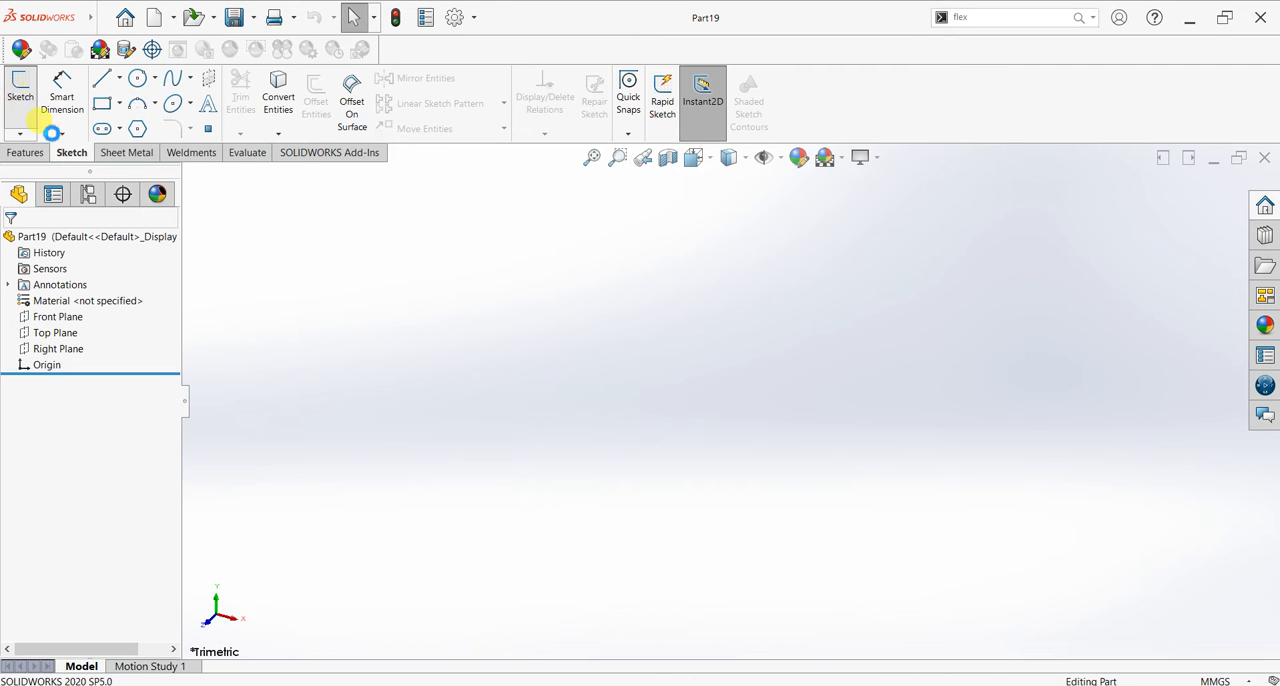
{"action": "left_click", "coordinate": [20, 90]}
{"action": "left_click", "coordinate": [575, 270]}
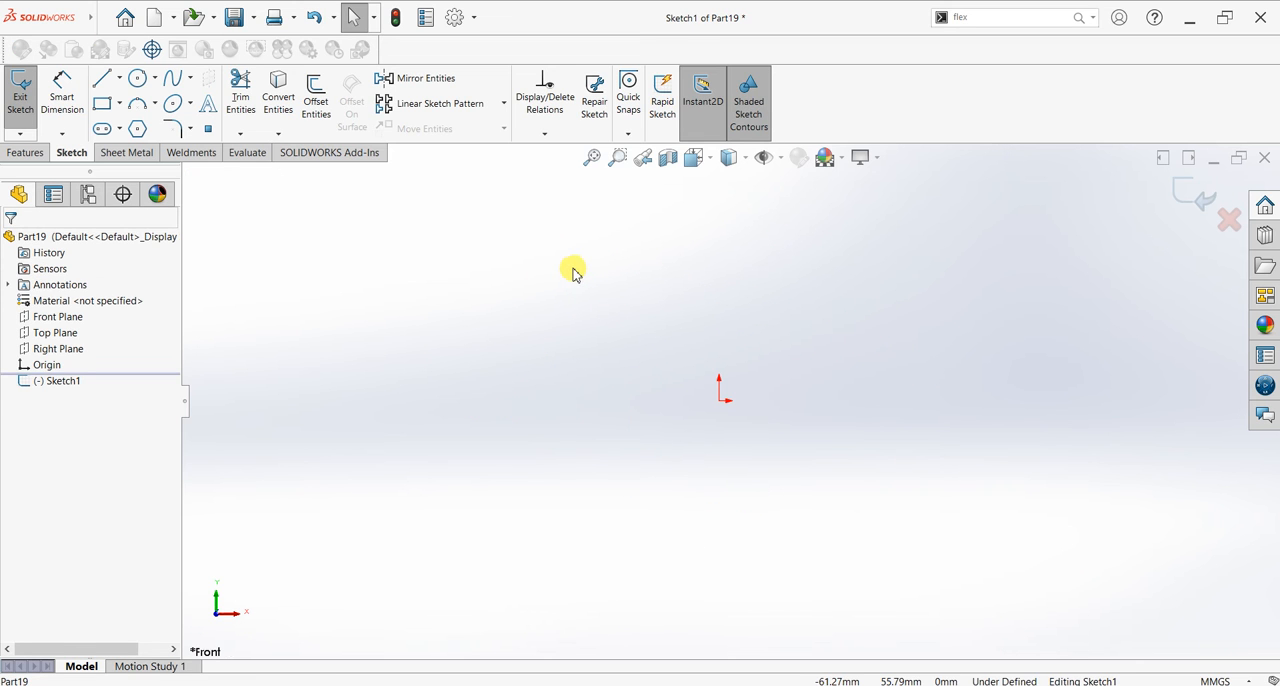
{"action": "left_click", "coordinate": [118, 80]}
{"action": "left_click", "coordinate": [126, 119]}
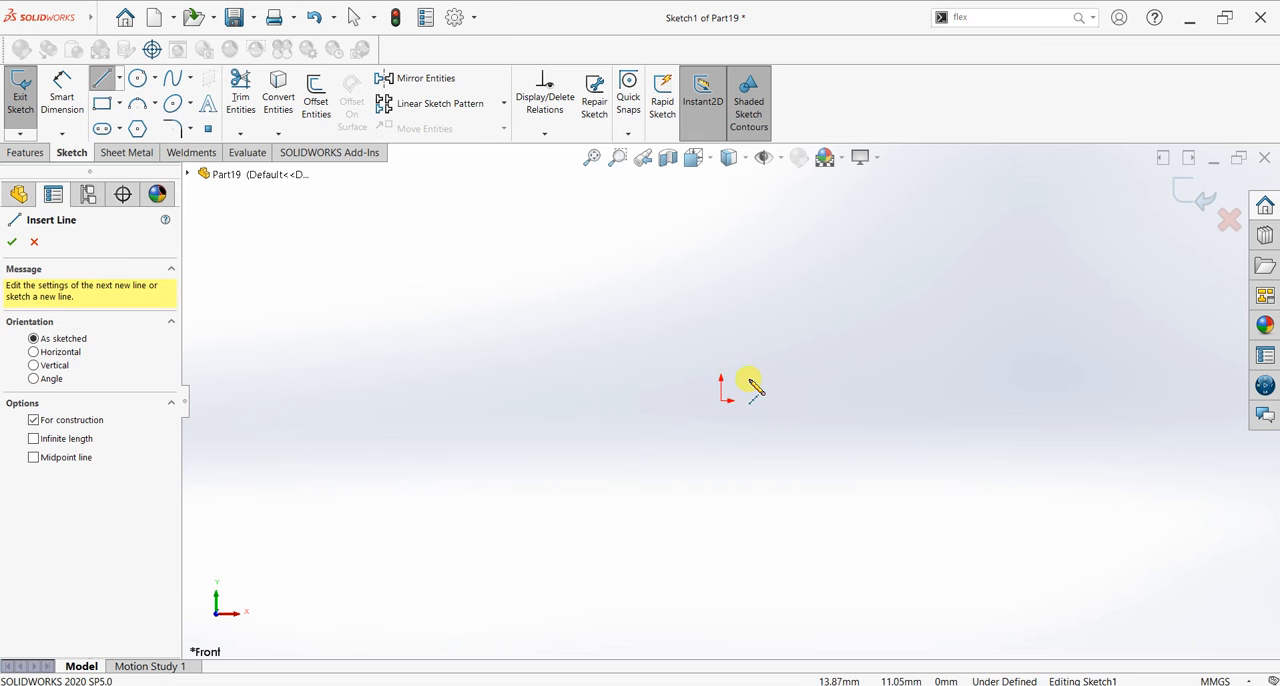
{"action": "scroll", "coordinate": [840, 333], "scroll_direction": "down", "scroll_amount": 3}
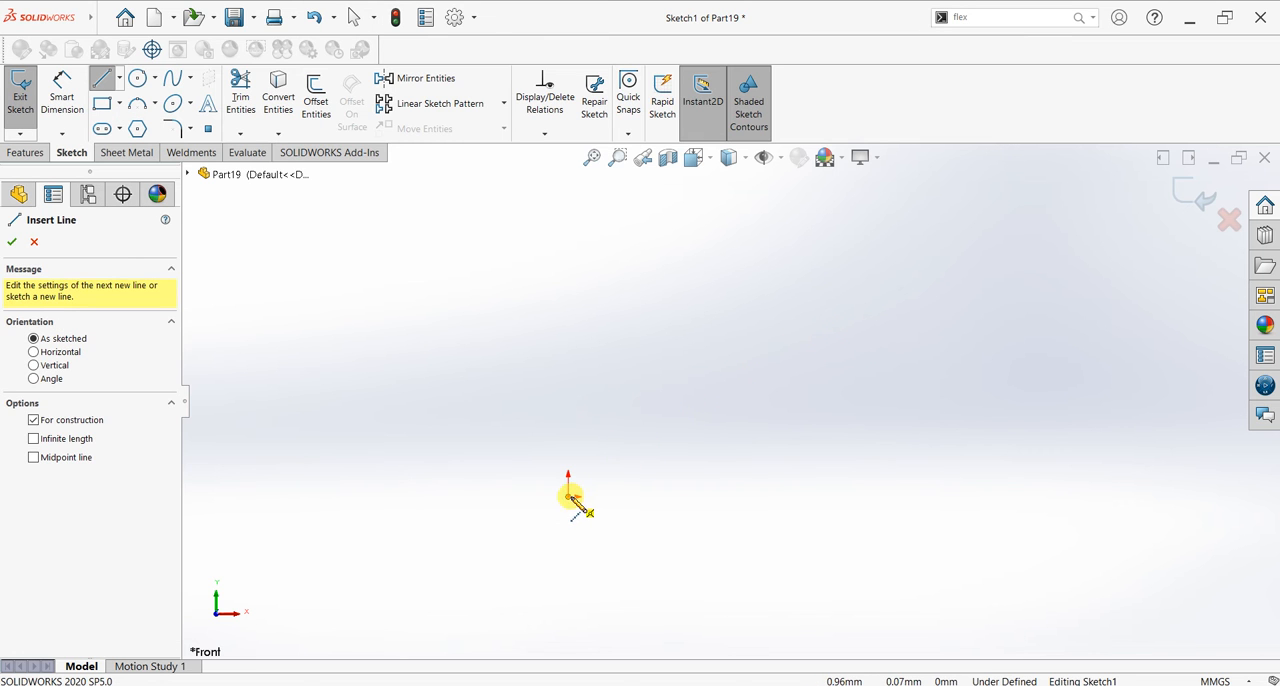
{"action": "left_click", "coordinate": [570, 497]}
{"action": "left_click", "coordinate": [567, 216]}
{"action": "right_click", "coordinate": [655, 221]}
{"action": "left_click", "coordinate": [662, 226]}
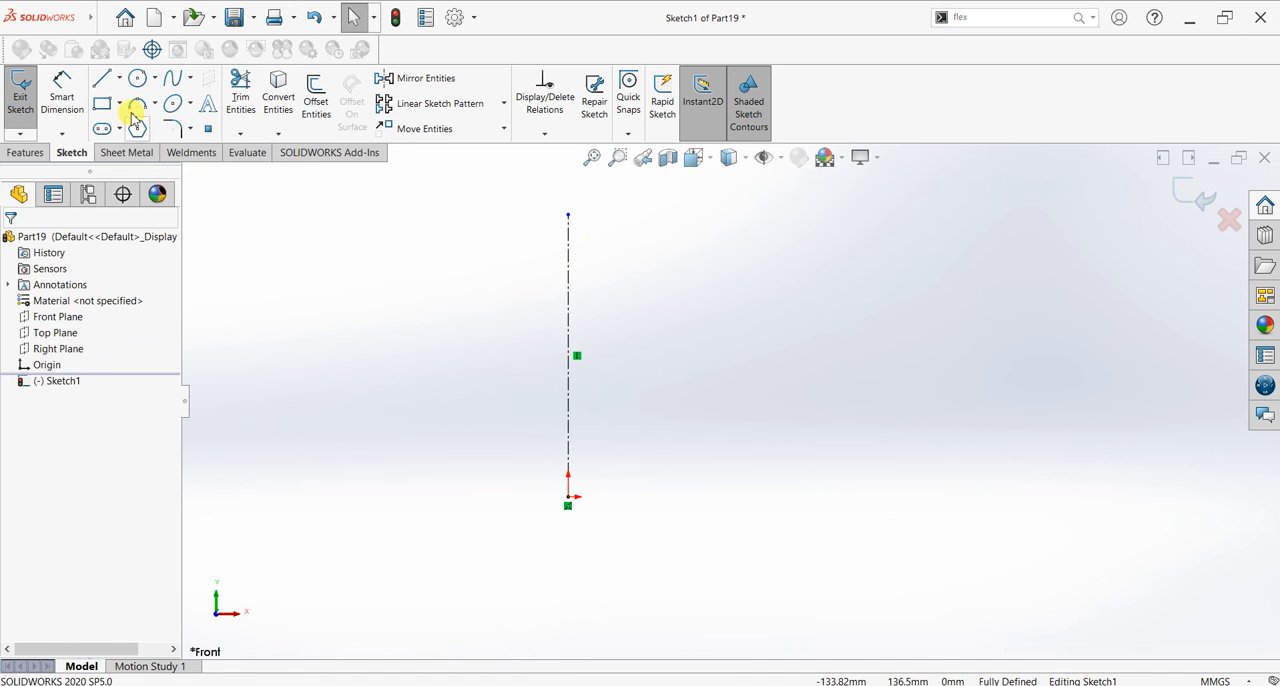
Step: Sketch the half profile from the centerline's upper end to the origin: short horizontal top, sloped side, vertical wall, thin outer flange and base about 147 mm long
{"action": "left_click", "coordinate": [568, 216]}
{"action": "left_click", "coordinate": [501, 214]}
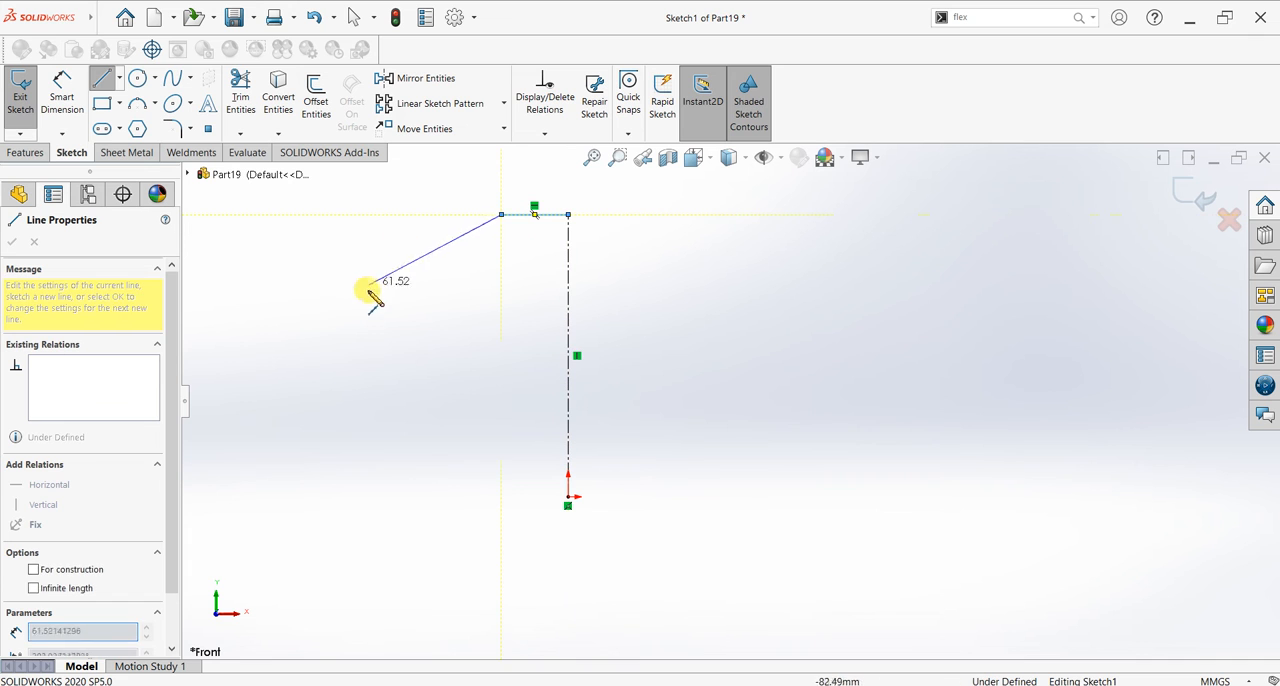
{"action": "left_click", "coordinate": [325, 373]}
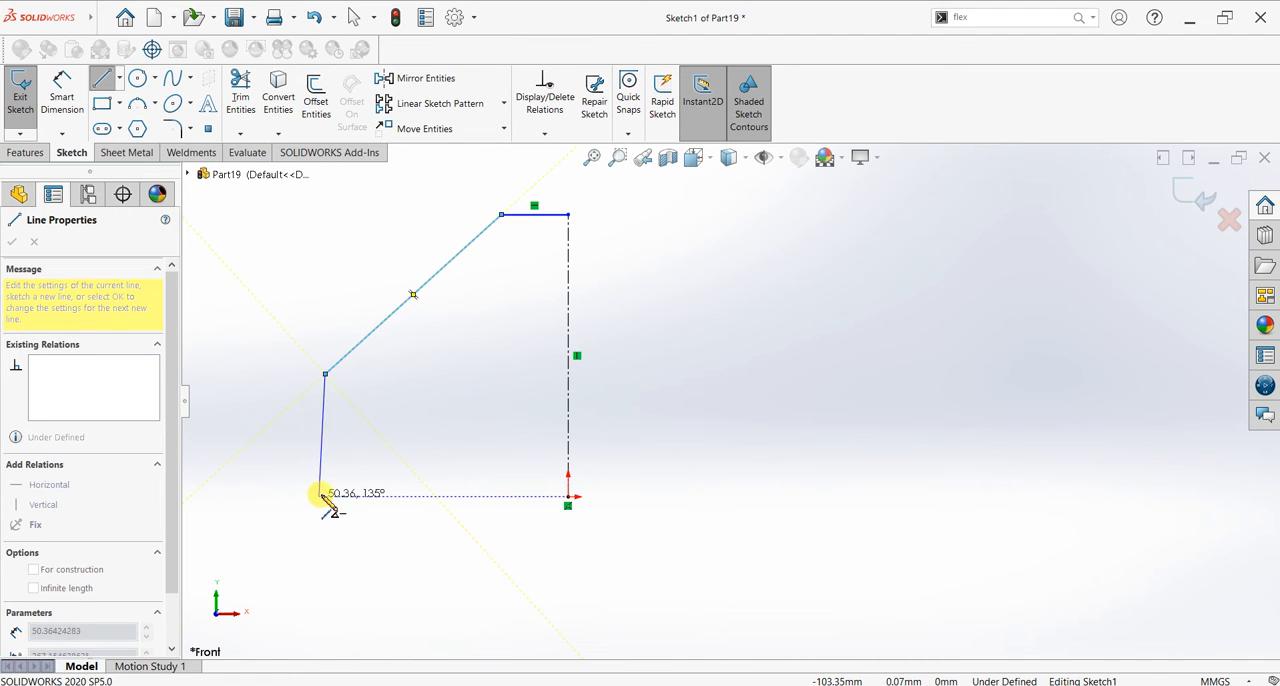
{"action": "left_click", "coordinate": [325, 480]}
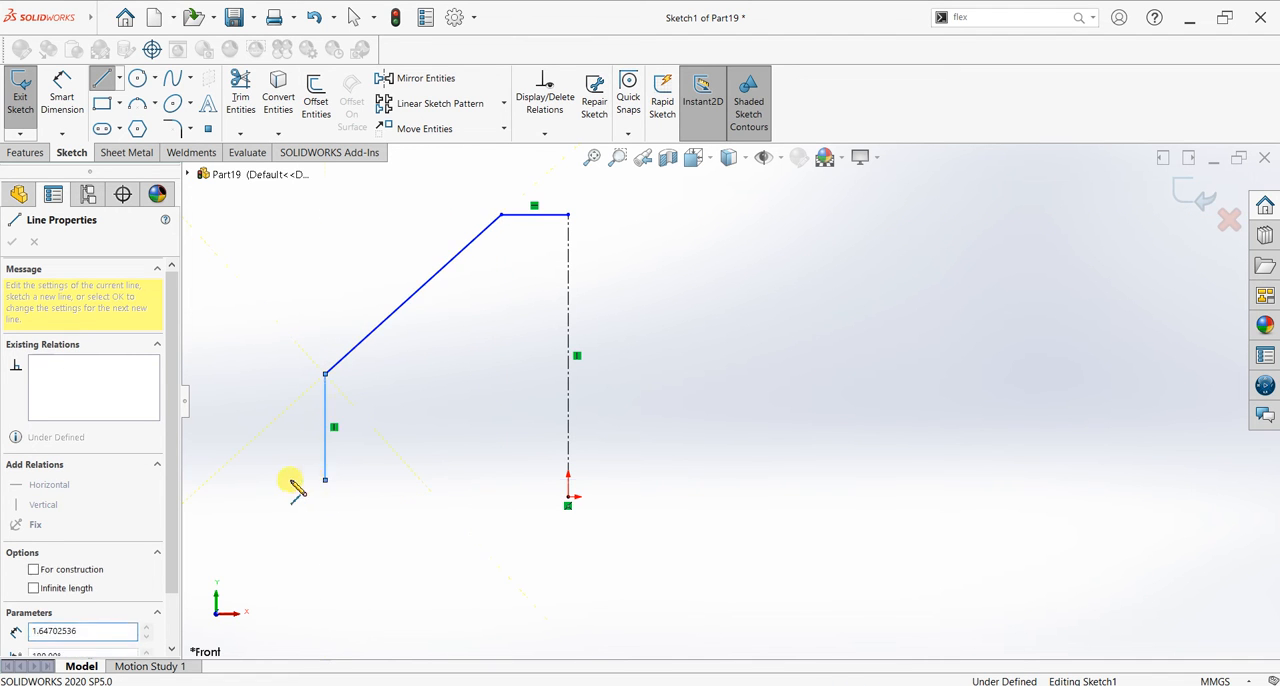
{"action": "left_click", "coordinate": [212, 481]}
{"action": "left_click", "coordinate": [213, 496]}
{"action": "left_click", "coordinate": [567, 497]}
{"action": "key", "text": "Escape"}
{"action": "key", "text": "Escape"}
{"action": "scroll", "coordinate": [725, 340], "scroll_direction": "up", "scroll_amount": 3}
{"action": "scroll", "coordinate": [613, 358], "scroll_direction": "down", "scroll_amount": 2}
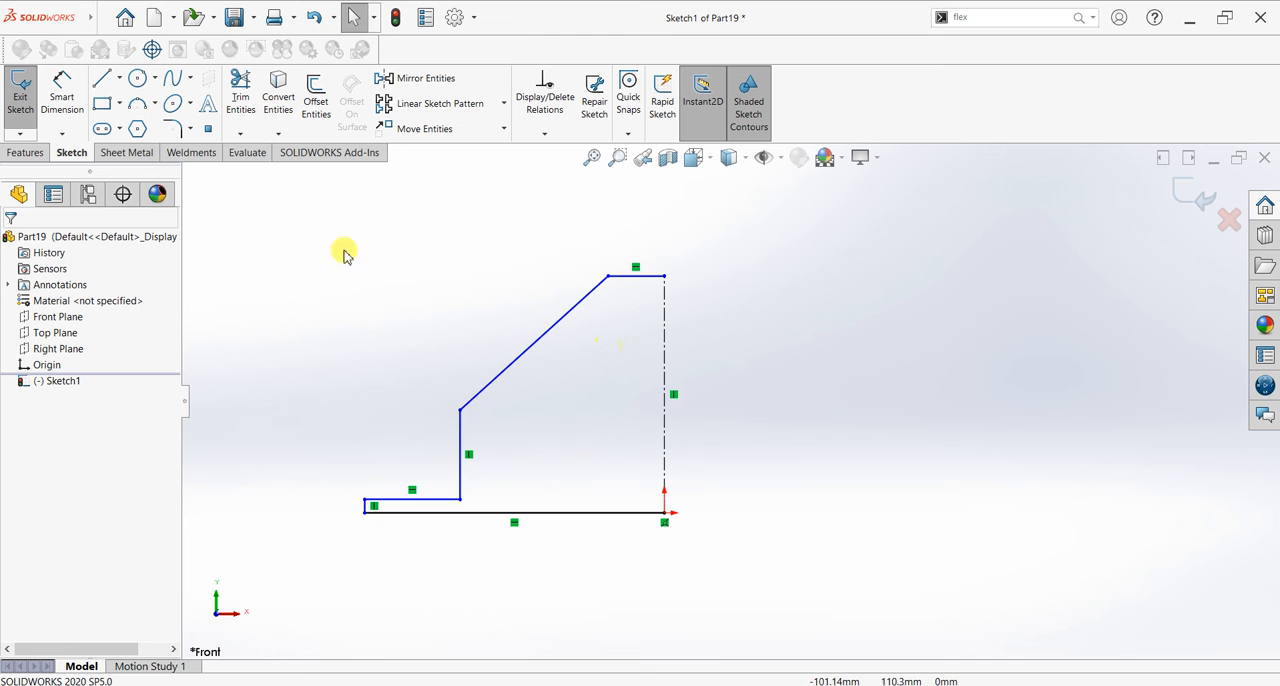
Step: Dimension the profile's base line to 150 mm and the flange's short outer edge to 5 mm
{"action": "left_click", "coordinate": [62, 92]}
{"action": "left_click", "coordinate": [593, 512]}
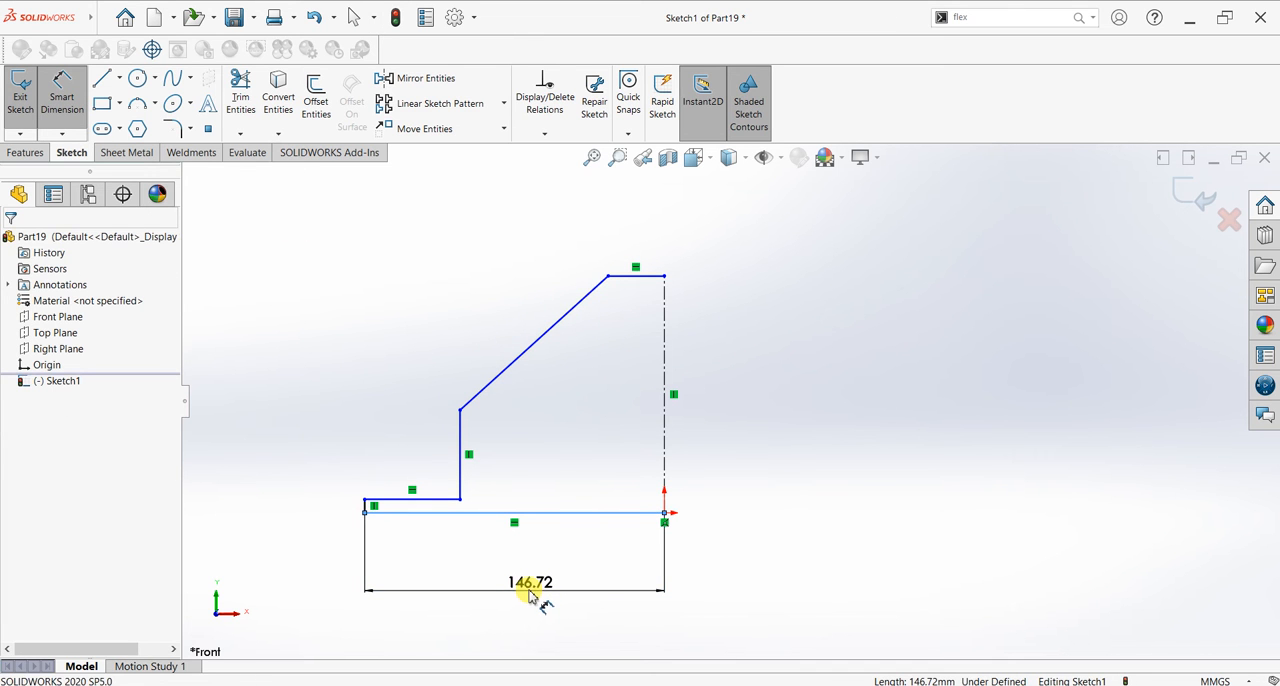
{"action": "left_click", "coordinate": [530, 595]}
{"action": "type", "text": "150"}
{"action": "key", "text": "Return"}
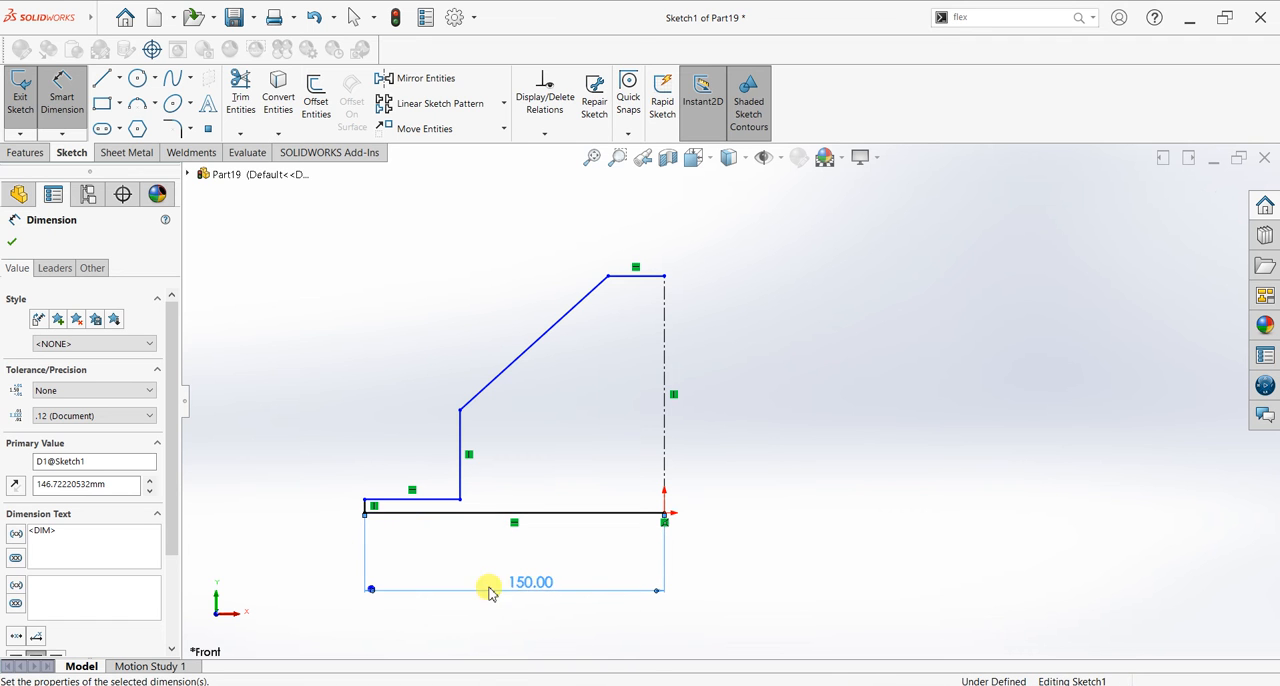
{"action": "left_click", "coordinate": [366, 506]}
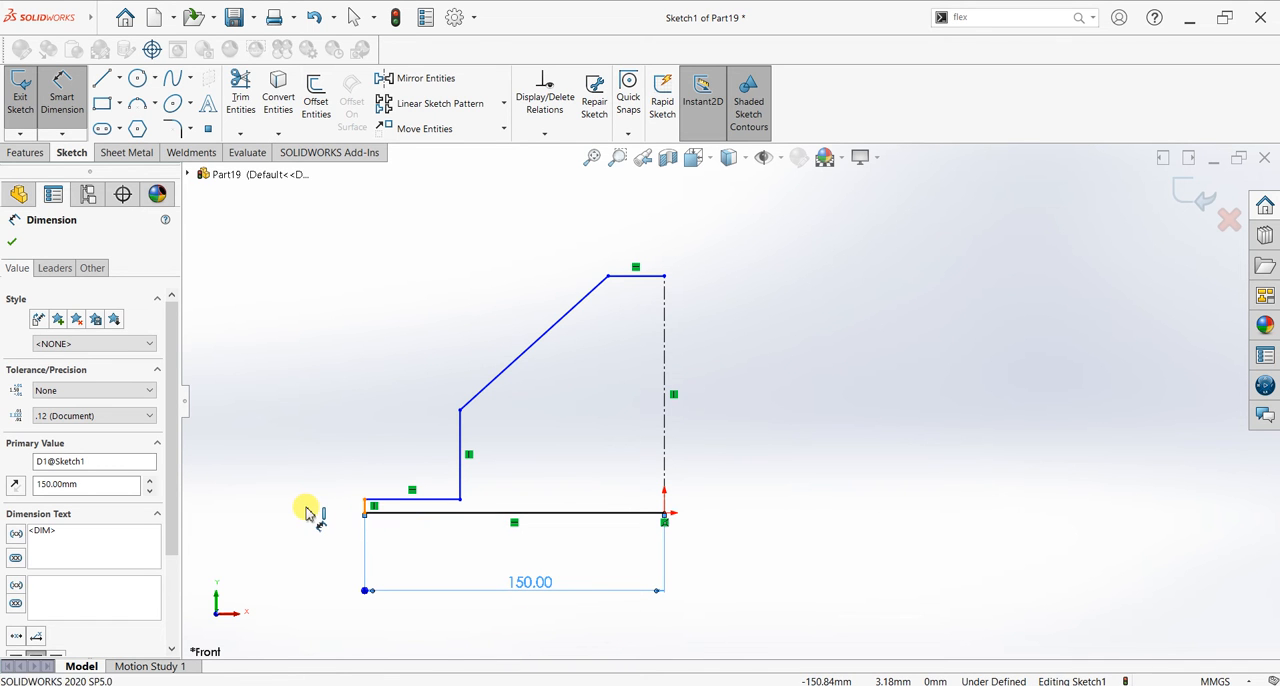
{"action": "left_click", "coordinate": [305, 510]}
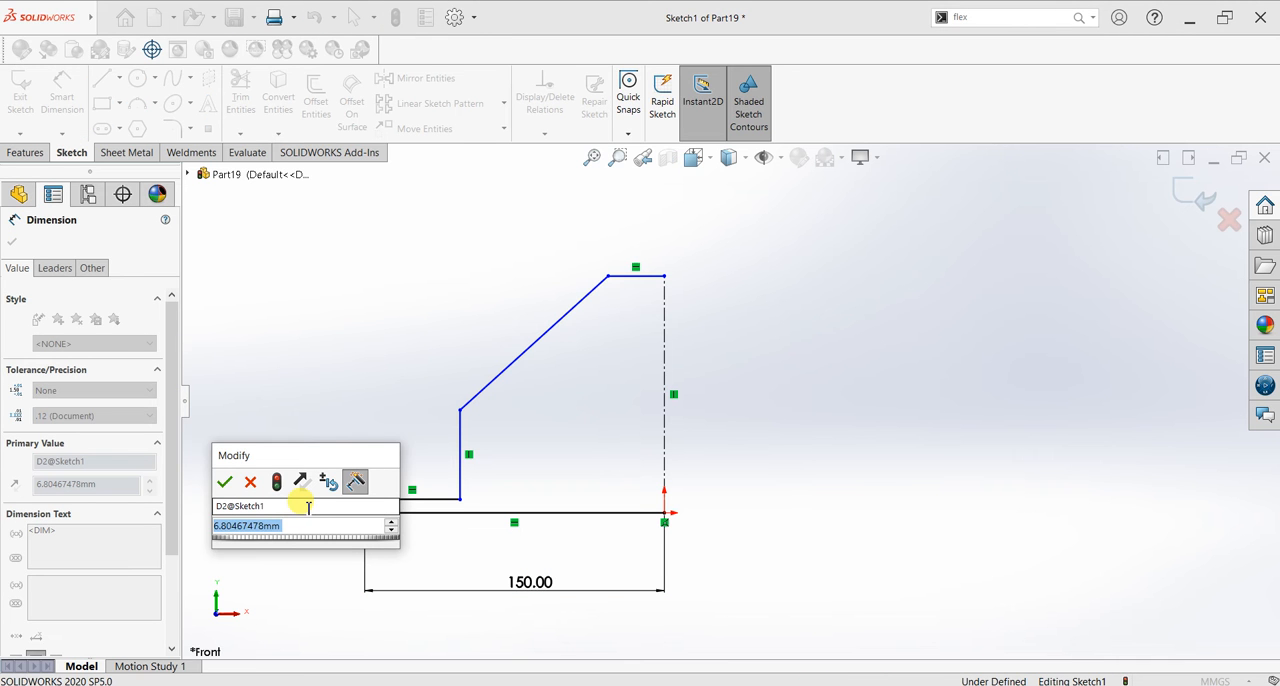
{"action": "type", "text": "5"}
{"action": "key", "text": "Return"}
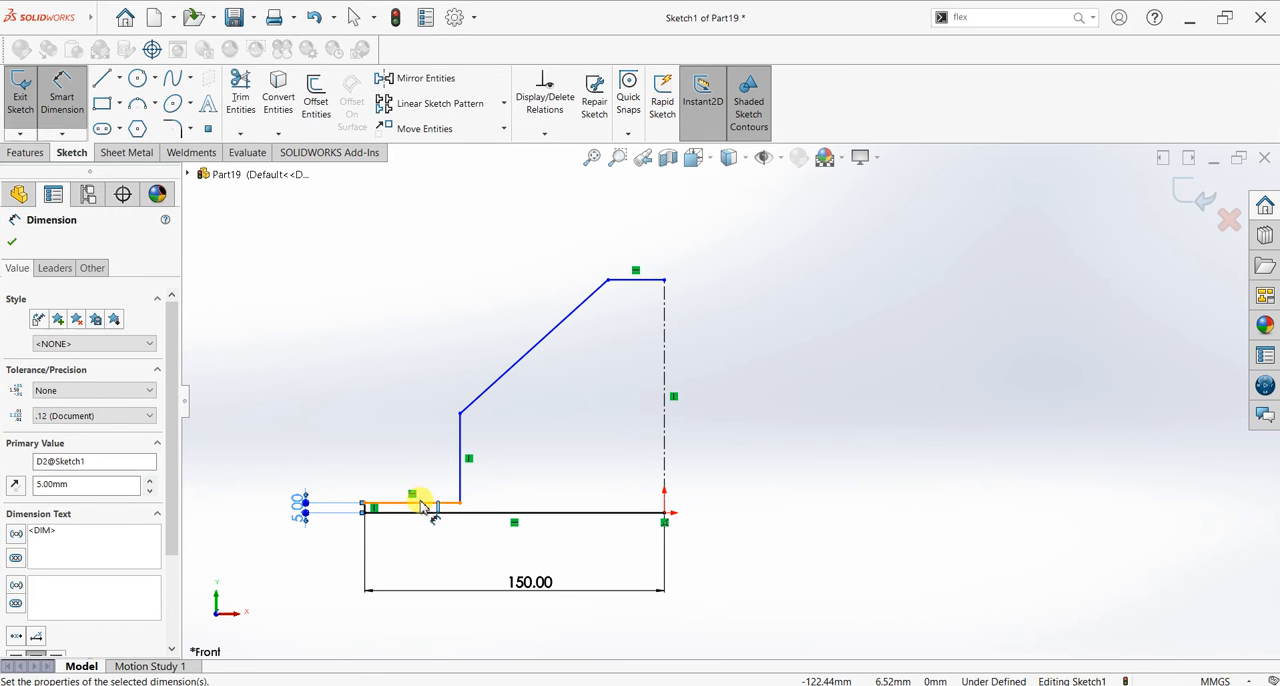
Step: Dimension the flange's upper horizontal line to 50 mm and the profile's short top line to 25 mm
{"action": "left_click", "coordinate": [418, 501]}
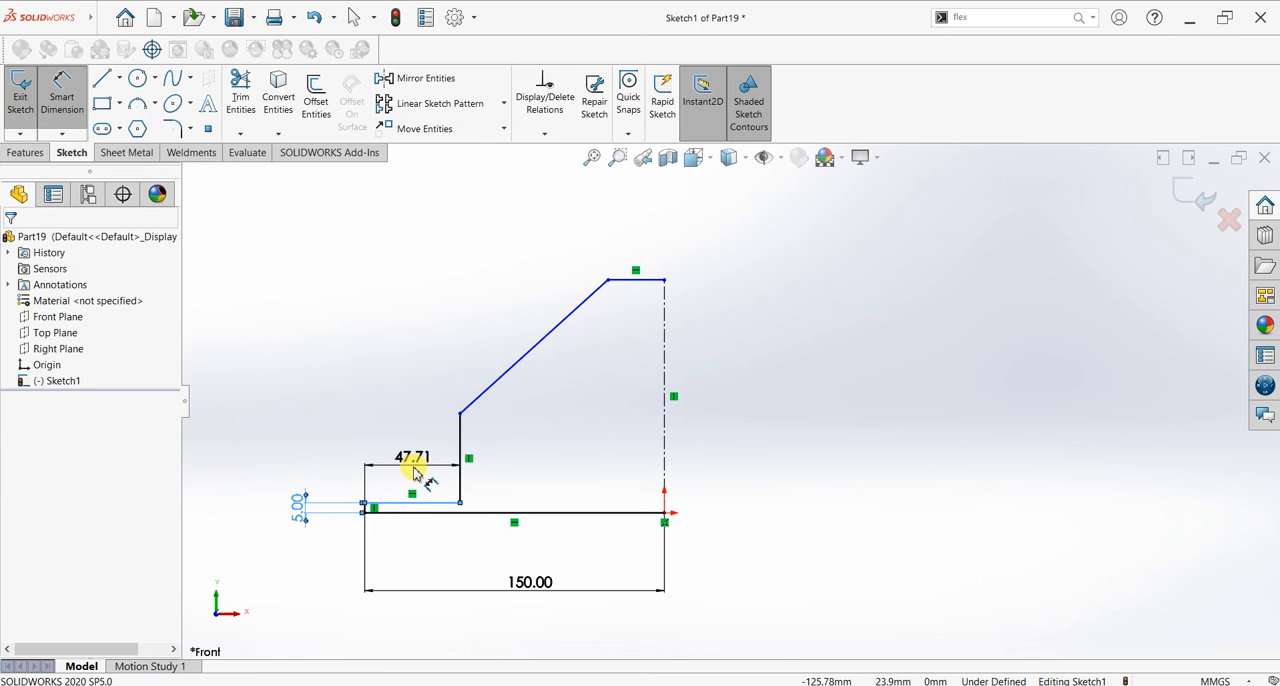
{"action": "left_click", "coordinate": [415, 472]}
{"action": "type", "text": "50"}
{"action": "key", "text": "Return"}
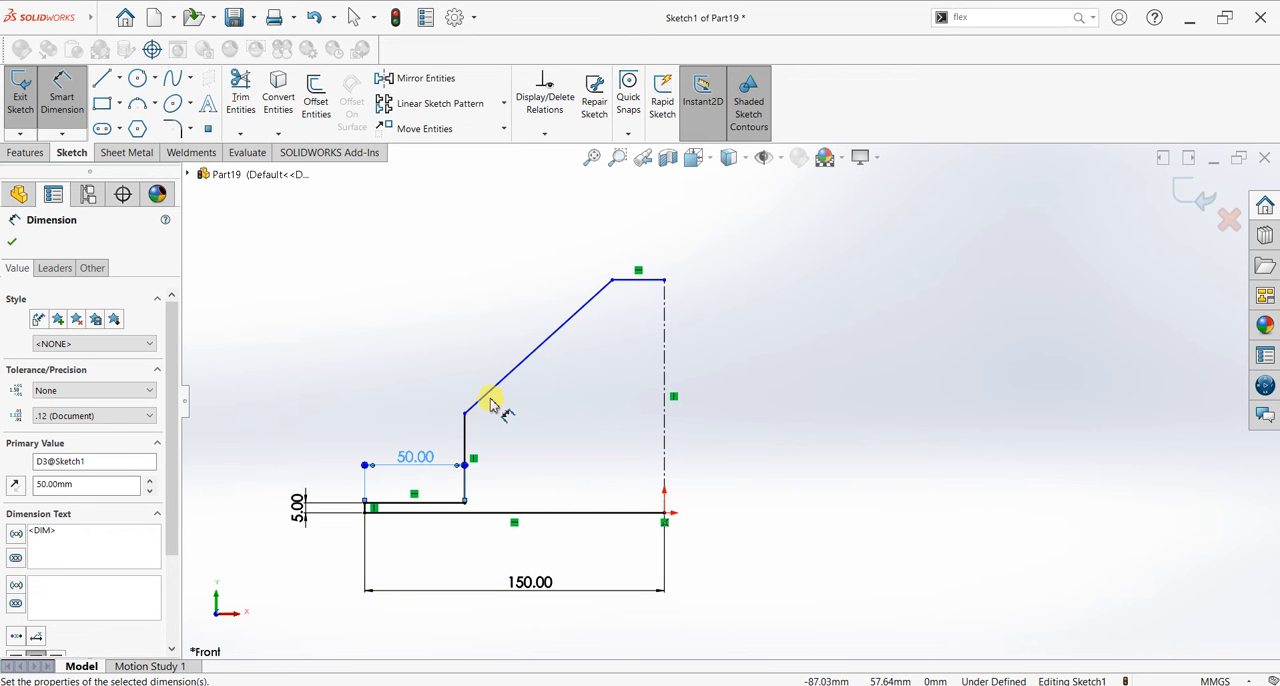
{"action": "left_click", "coordinate": [640, 283]}
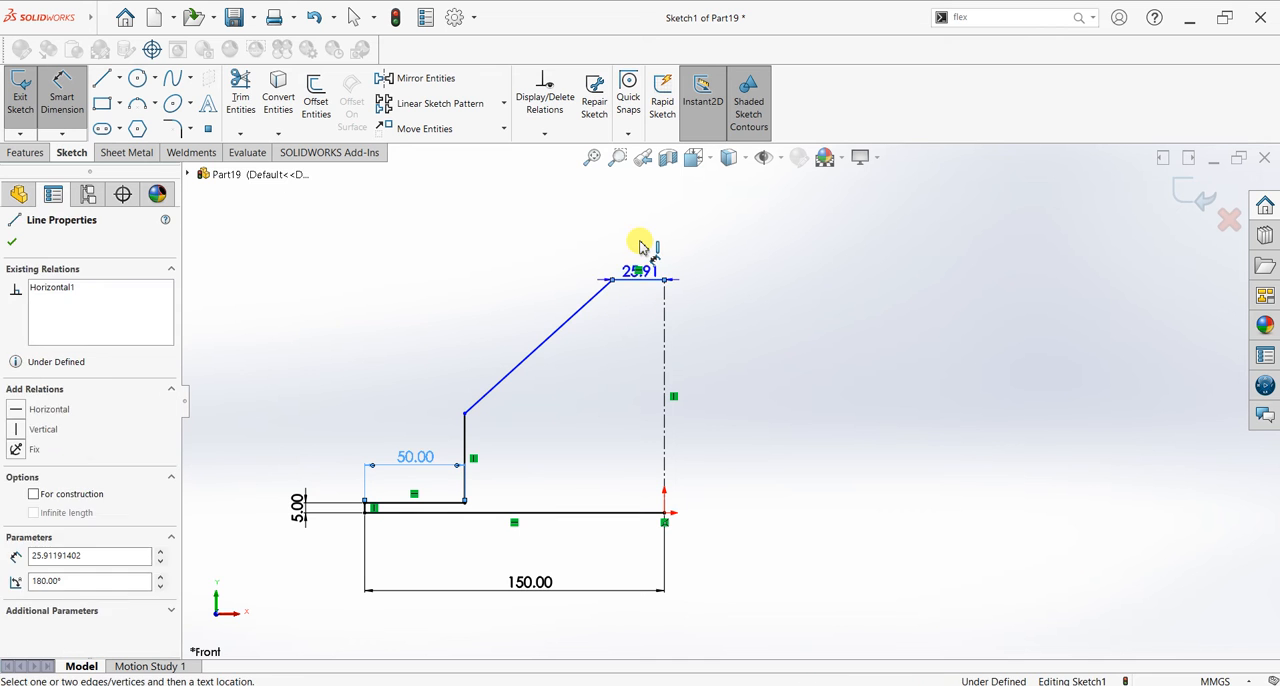
{"action": "left_click", "coordinate": [640, 249]}
{"action": "type", "text": "25"}
{"action": "key", "text": "Return"}
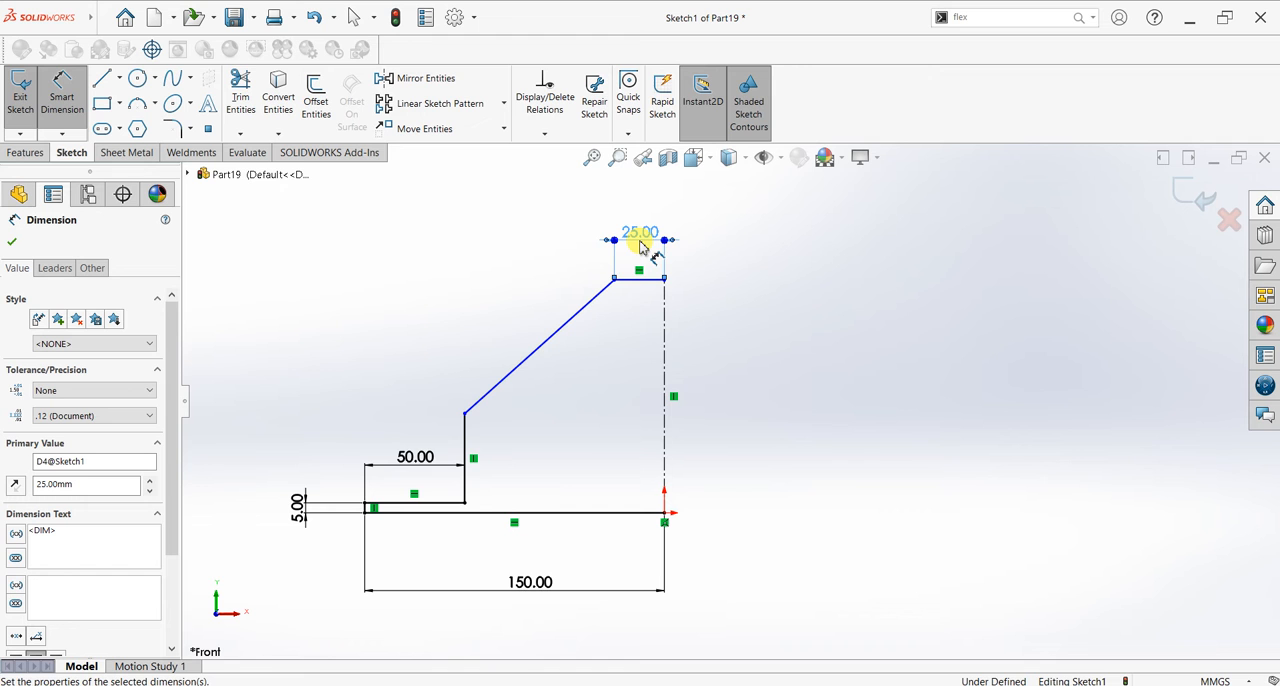
Step: Change the base line's length to 200 mm and dimension the vertical centerline to 120 mm
{"action": "double_click", "coordinate": [519, 582]}
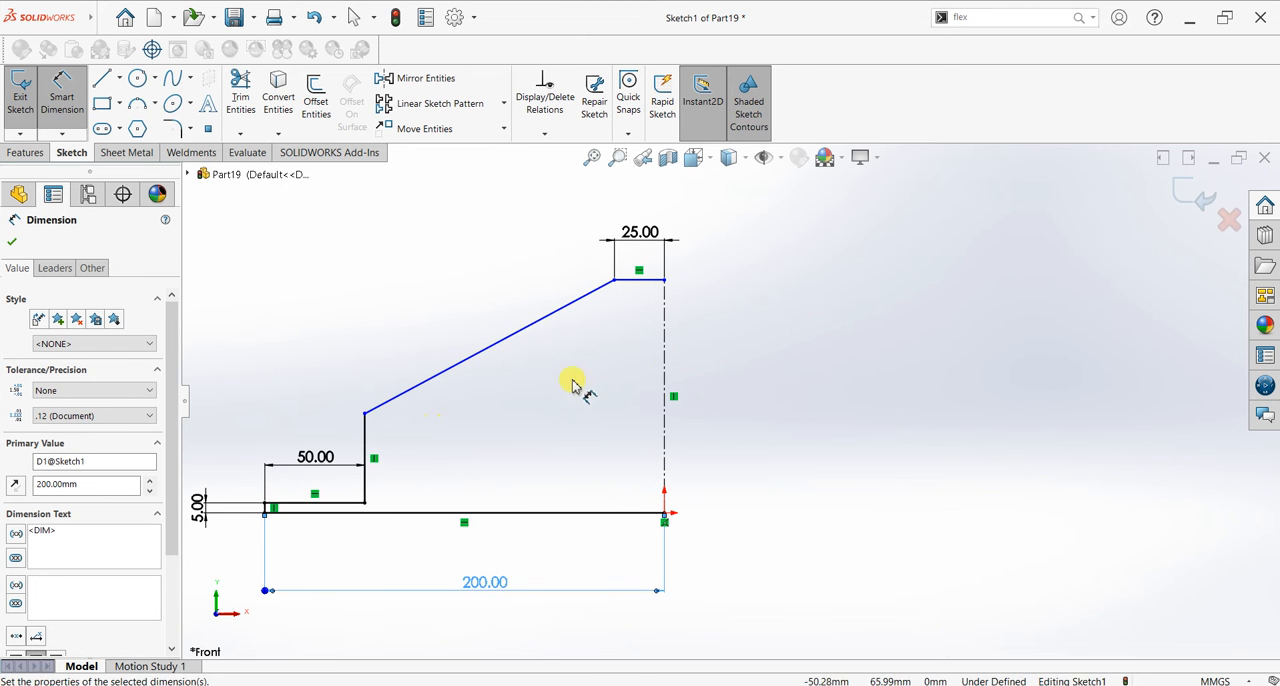
{"action": "left_click", "coordinate": [665, 366]}
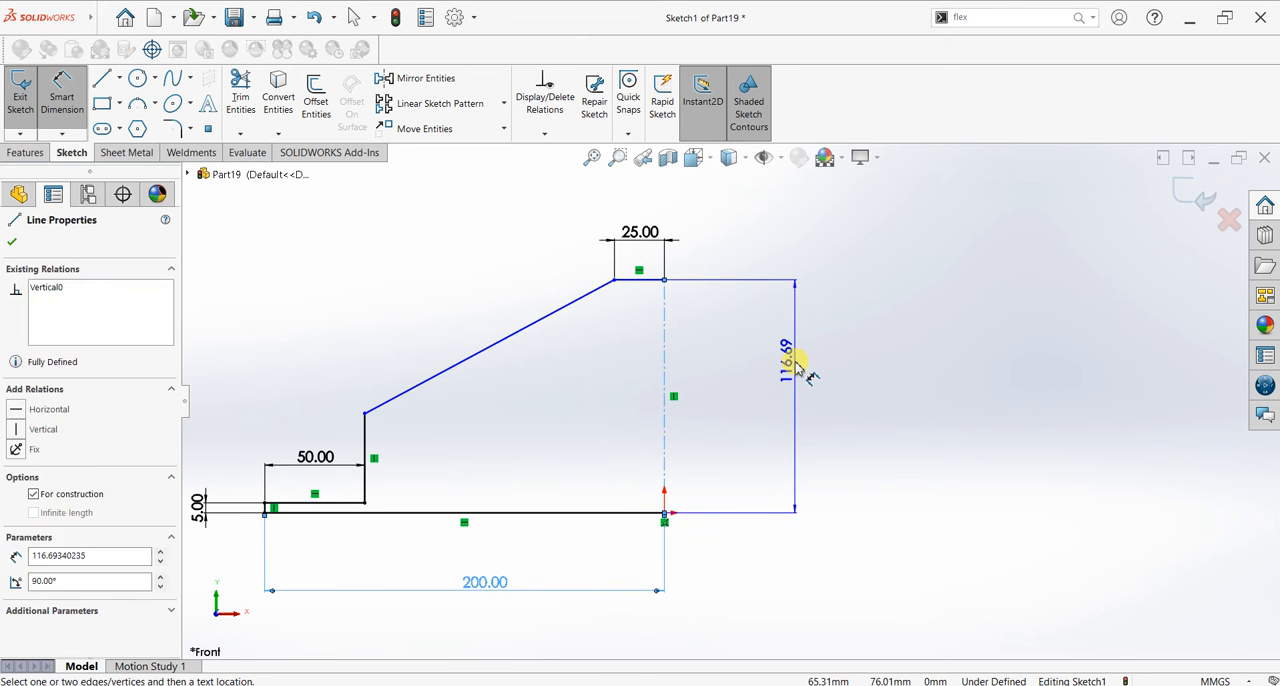
{"action": "left_click", "coordinate": [796, 364]}
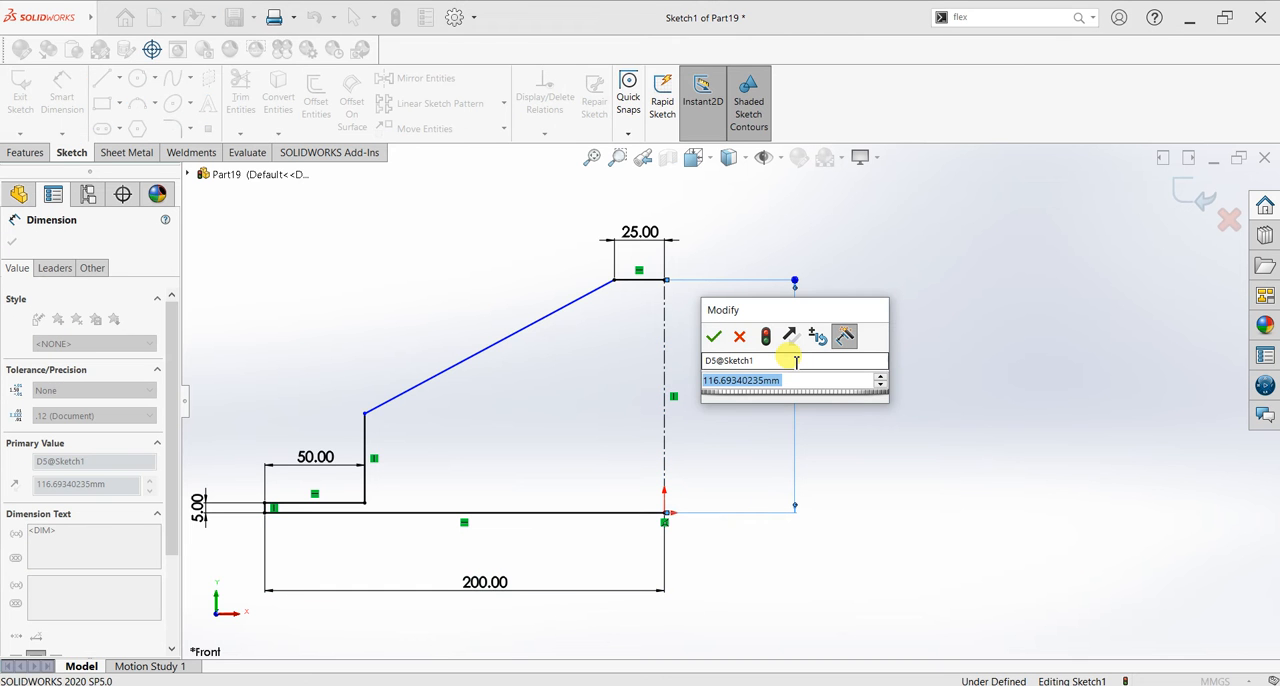
{"action": "type", "text": "120"}
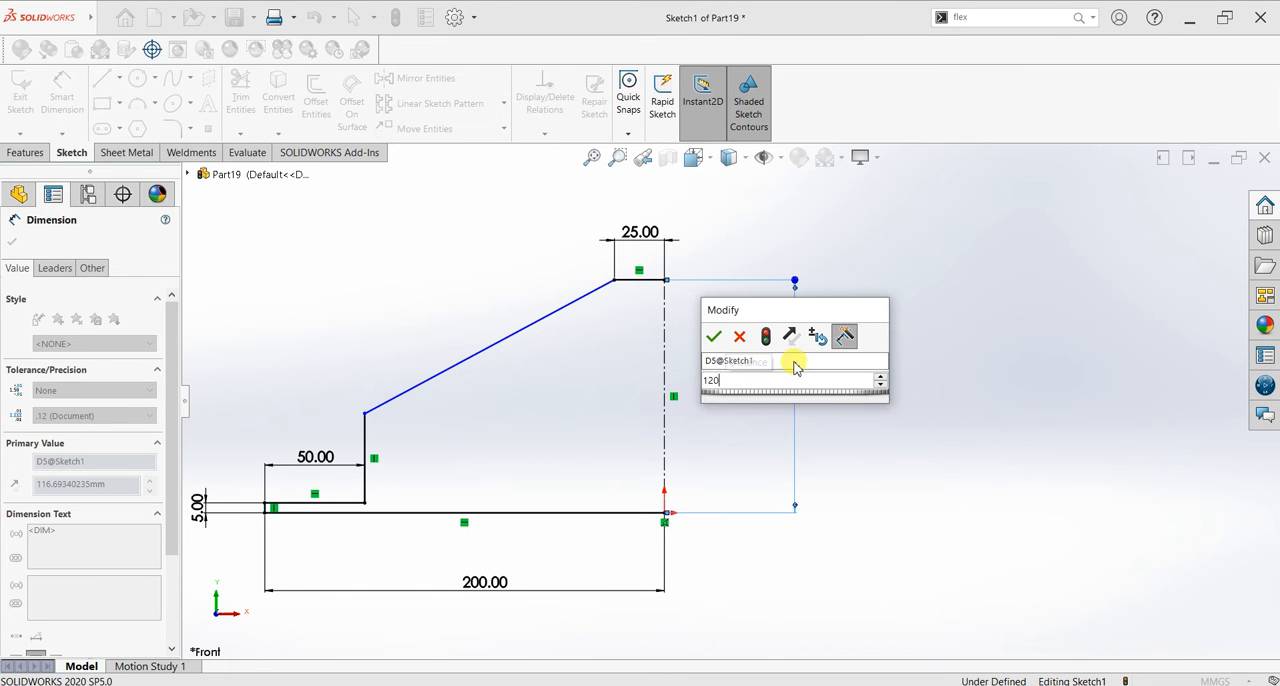
{"action": "key", "text": "Return"}
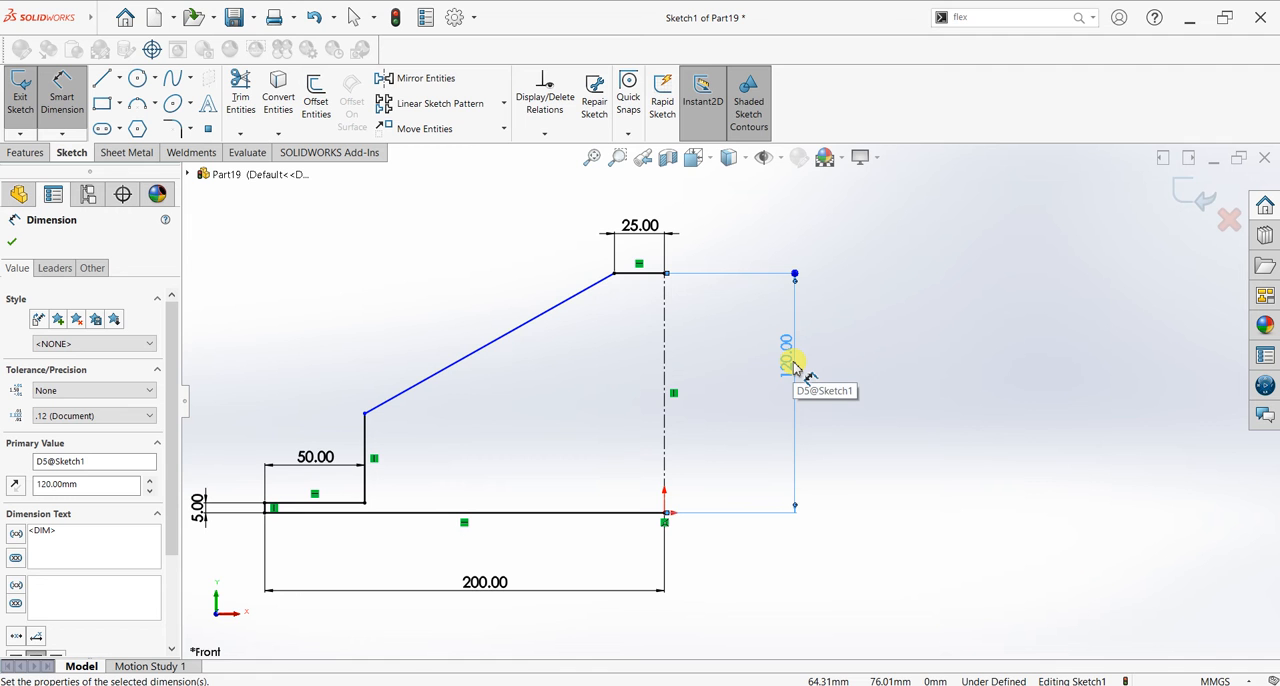
{"action": "key", "text": "Escape"}
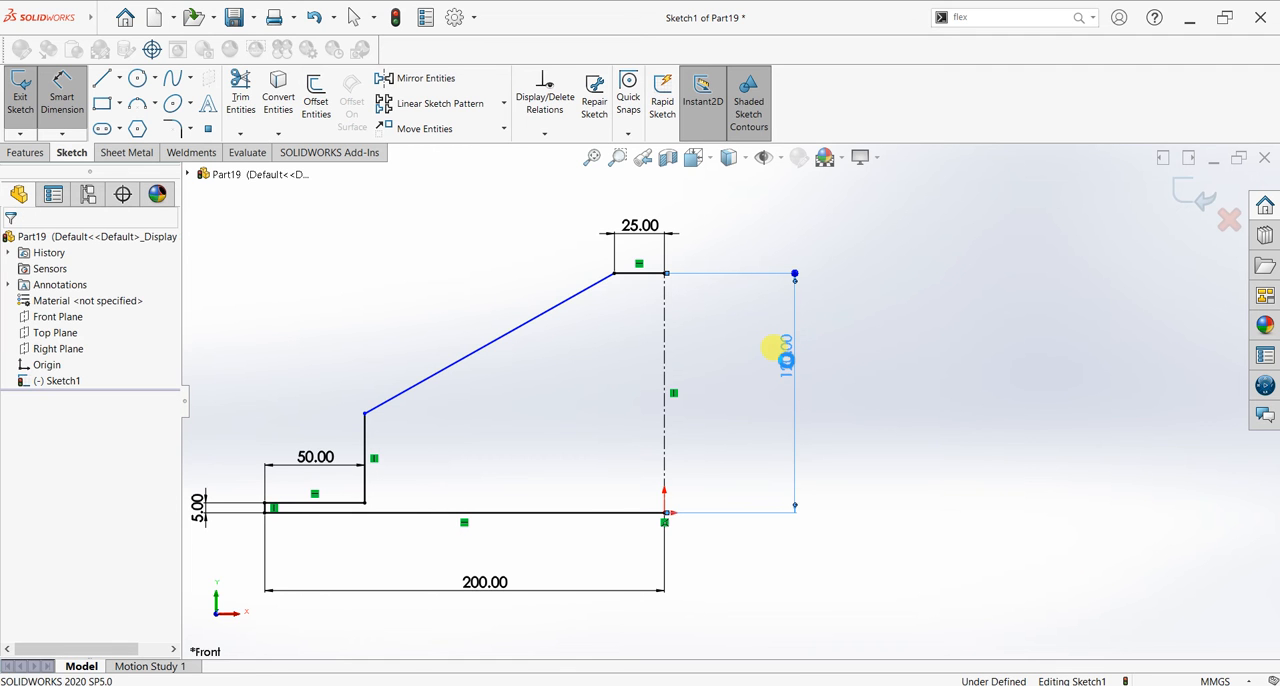
Step: Set the centerline's height to 150 mm and the profile's top line to 50 mm, then finish dimensioning
{"action": "double_click", "coordinate": [785, 352]}
{"action": "type", "text": "150"}
{"action": "key", "text": "Return"}
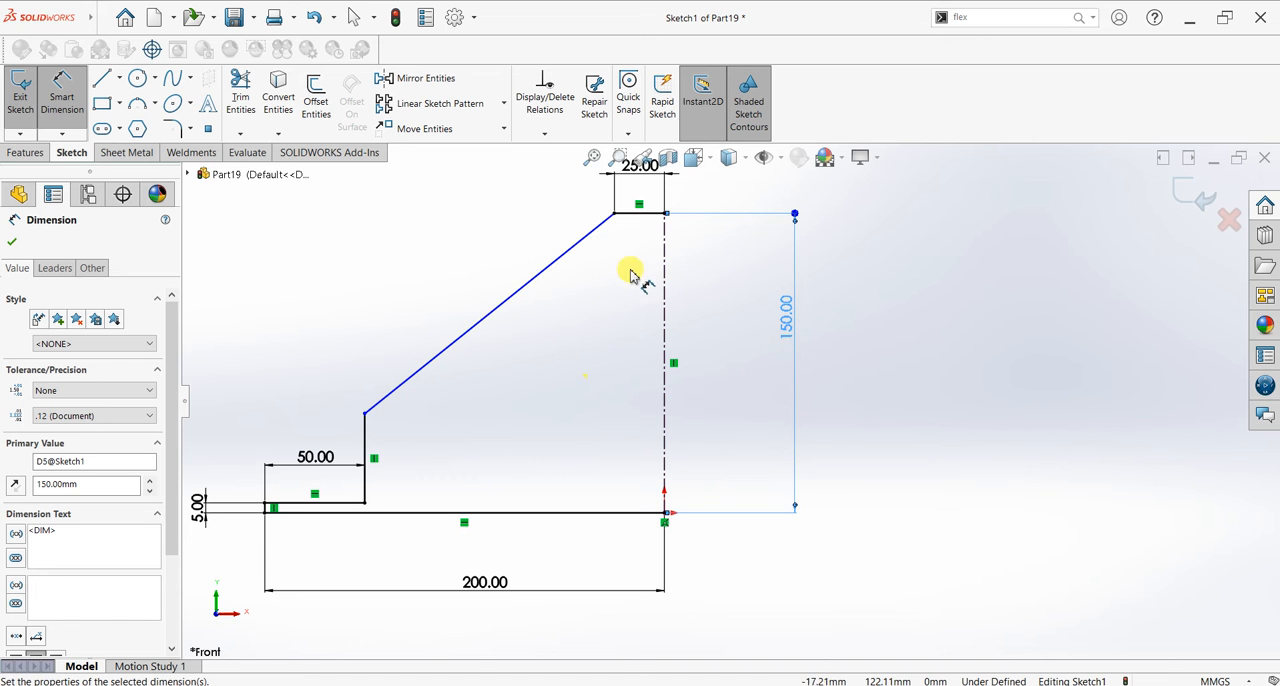
{"action": "scroll", "coordinate": [629, 271], "scroll_direction": "up", "scroll_amount": 3}
{"action": "scroll", "coordinate": [686, 200], "scroll_direction": "down", "scroll_amount": 3}
{"action": "left_click", "coordinate": [666, 280]}
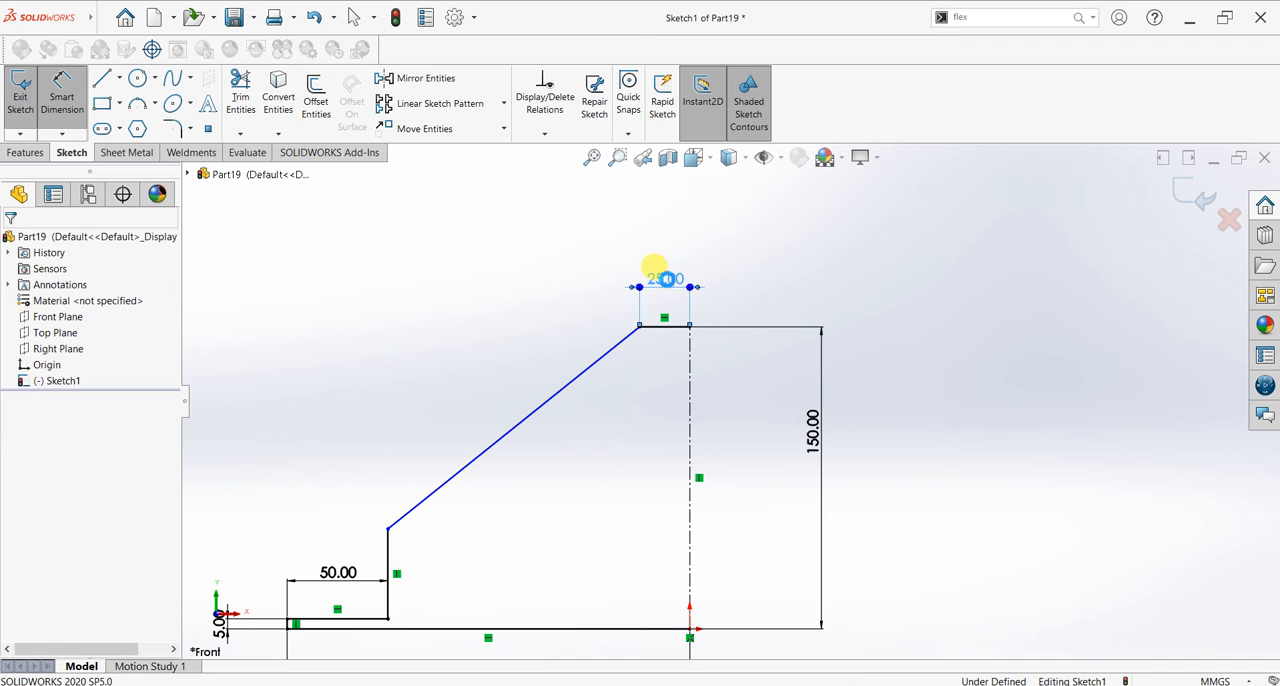
{"action": "double_click", "coordinate": [666, 280]}
{"action": "type", "text": "50"}
{"action": "key", "text": "Return"}
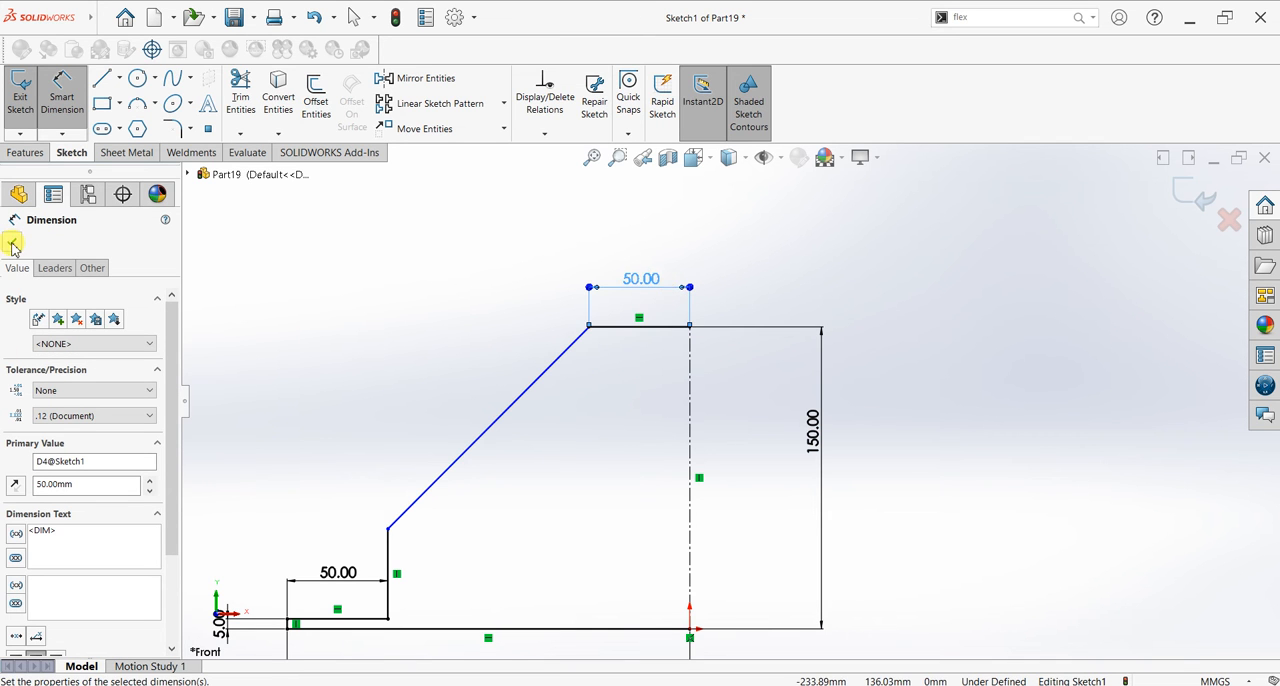
{"action": "left_click", "coordinate": [12, 244]}
Step: Revolve the profile 360° about the vertical centerline and switch the scene to a plain white background
{"action": "left_click", "coordinate": [22, 152]}
{"action": "left_click", "coordinate": [78, 100]}
{"action": "left_click", "coordinate": [679, 363]}
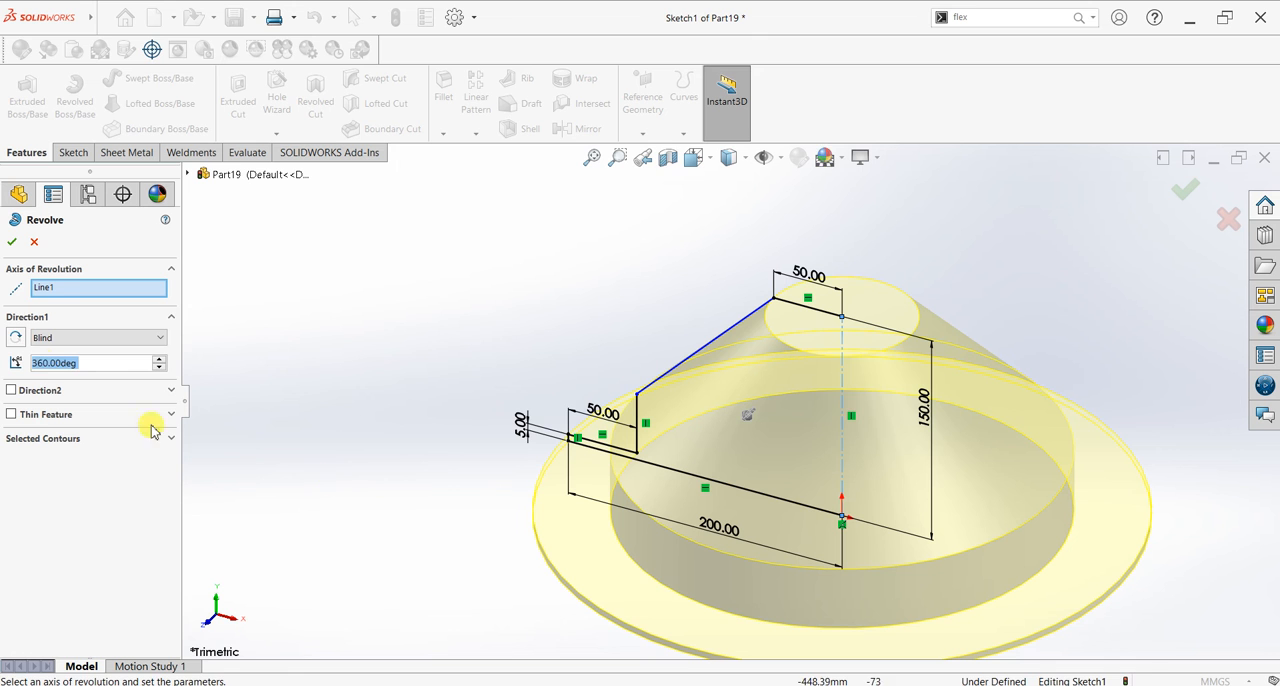
{"action": "left_click", "coordinate": [13, 243]}
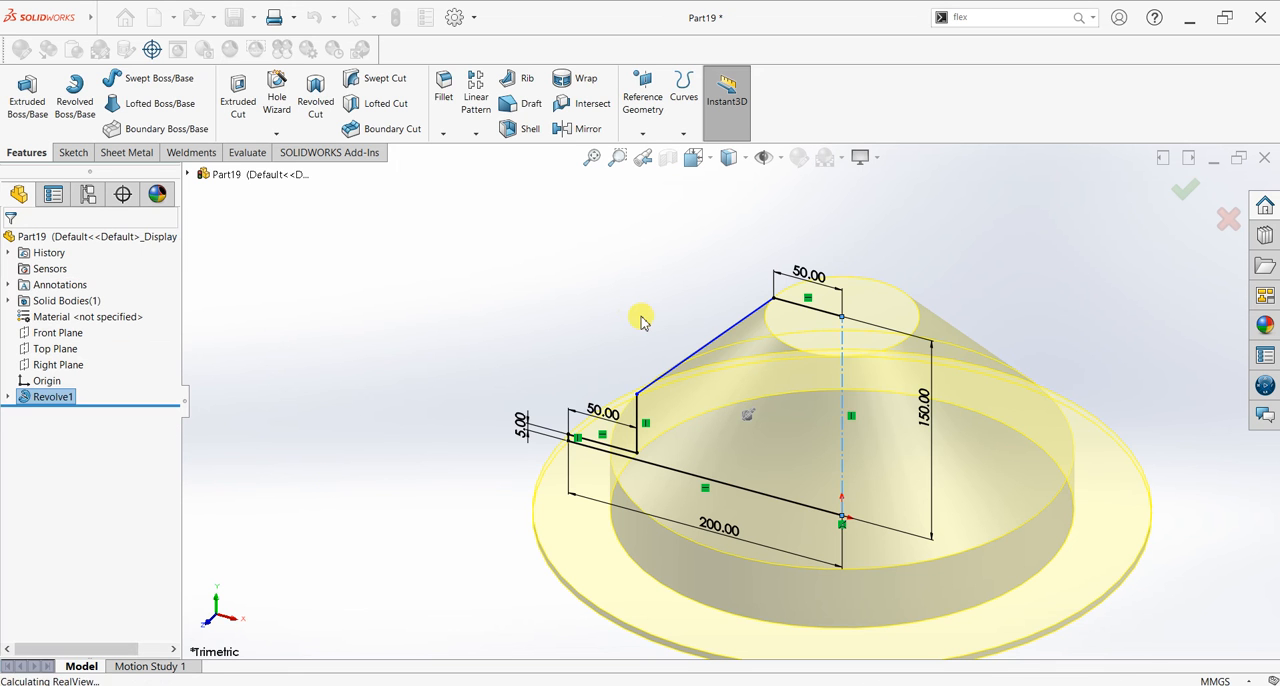
{"action": "key", "text": "f"}
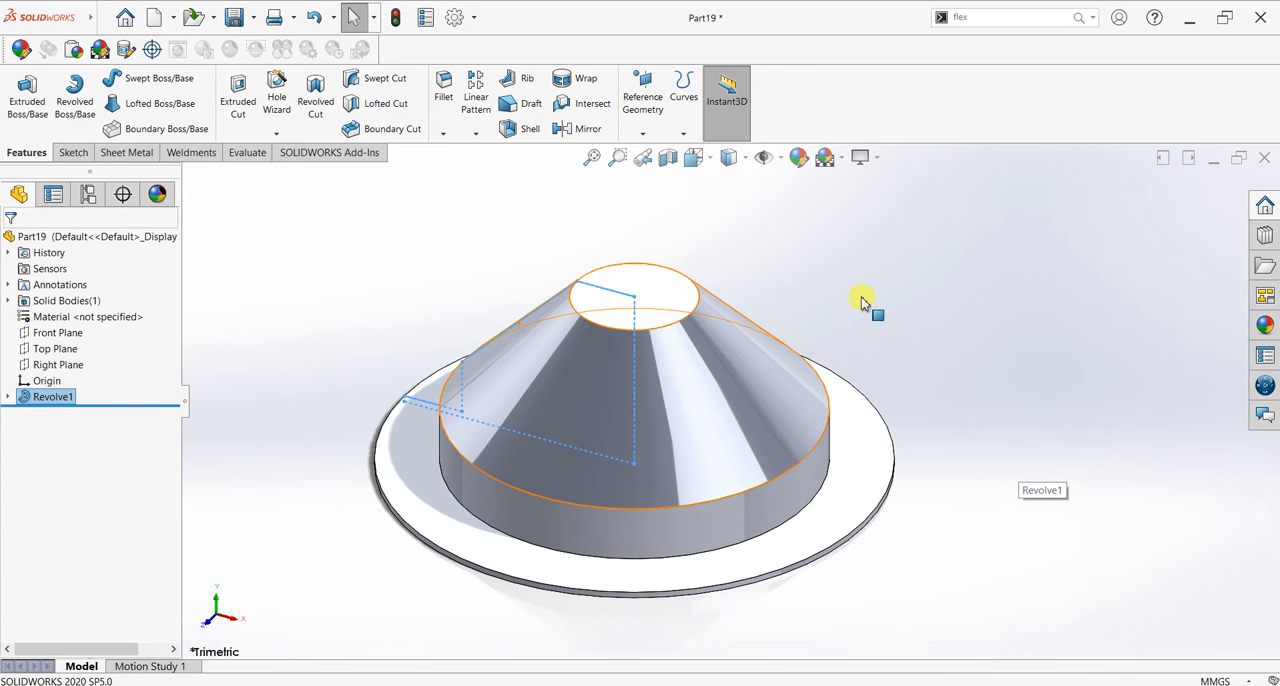
{"action": "left_click", "coordinate": [838, 157]}
{"action": "left_click", "coordinate": [848, 197]}
Step: Shell the revolved body with a 2 mm wall thickness, removing the flat bottom face and showing the preview
{"action": "middle_click_drag", "start_coordinate": [909, 491], "coordinate": [627, 207]}
{"action": "left_click", "coordinate": [512, 134]}
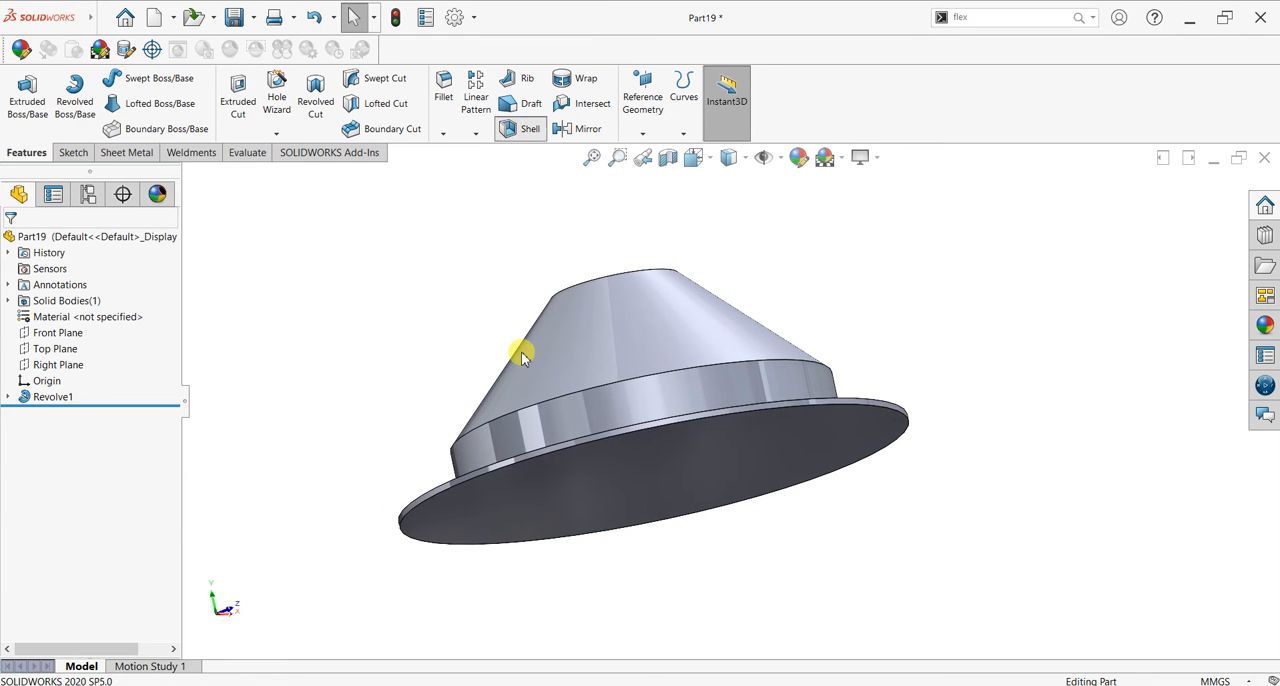
{"action": "type", "text": "5"}
{"action": "key", "text": "Return"}
{"action": "left_click", "coordinate": [624, 512]}
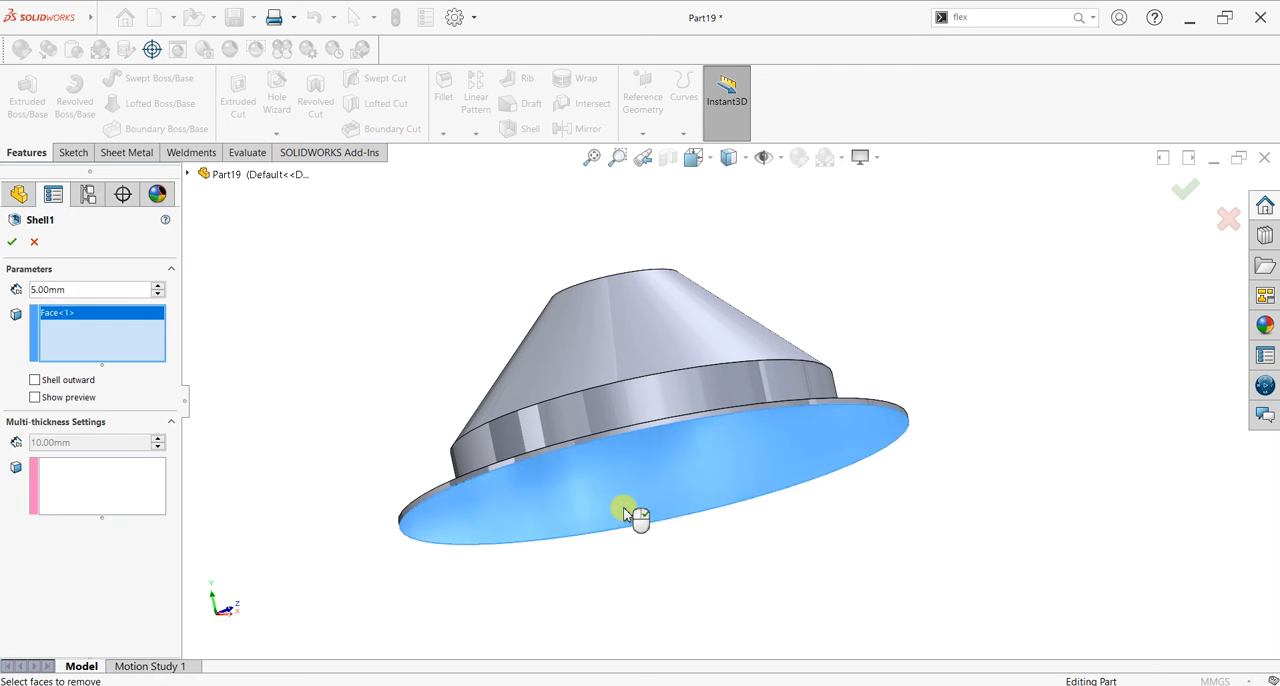
{"action": "left_click", "coordinate": [54, 402]}
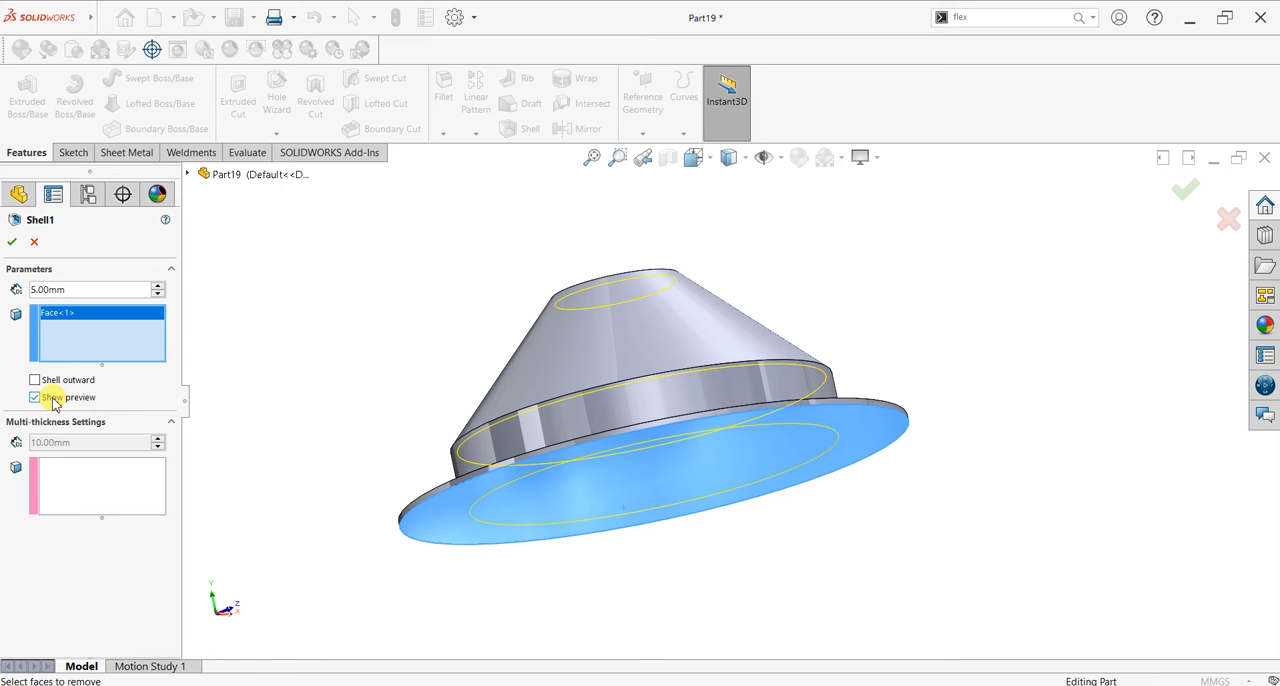
{"action": "middle_click_drag", "start_coordinate": [347, 486], "coordinate": [608, 281]}
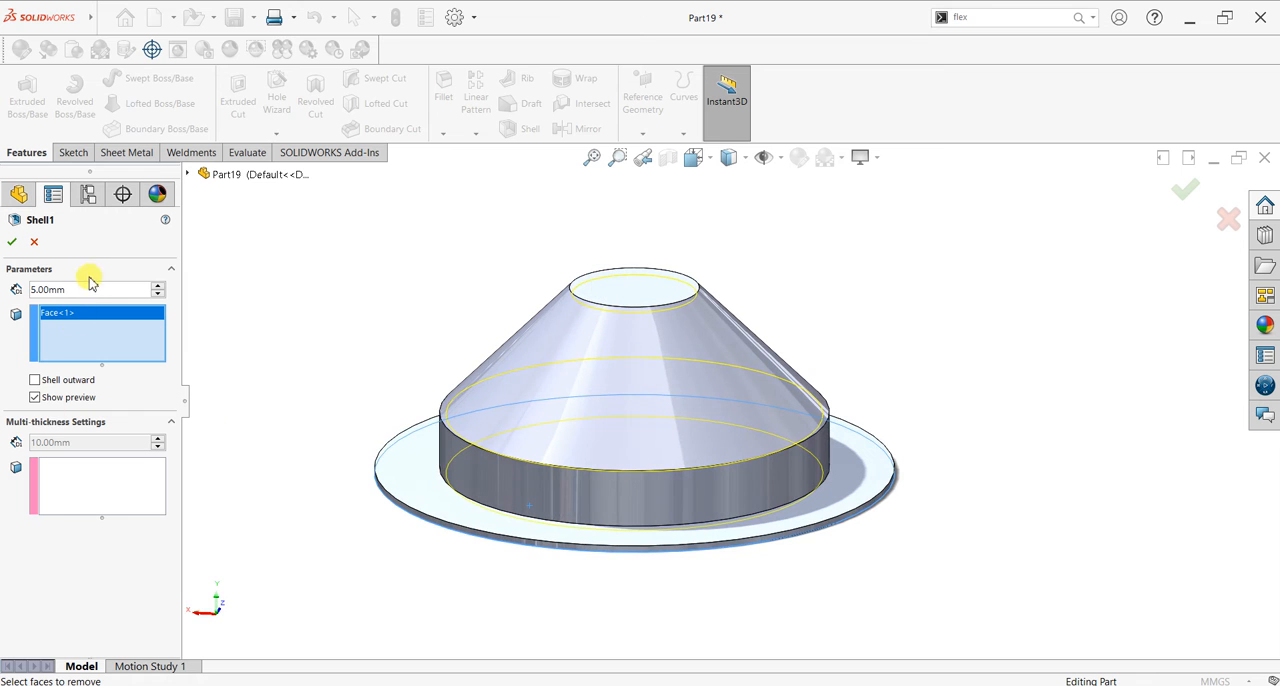
{"action": "type", "text": "2"}
{"action": "key", "text": "Return"}
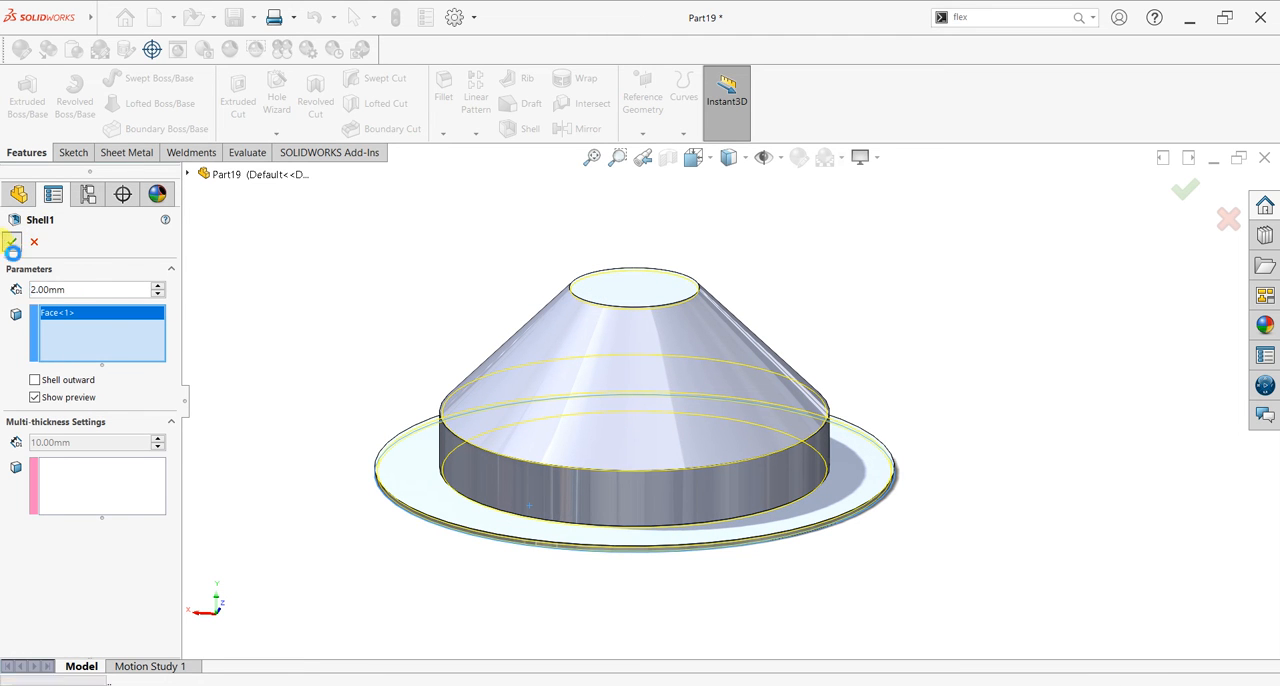
Step: Accept the shell and edit it to remove the cone's small flat top face as well
{"action": "left_click", "coordinate": [11, 242]}
{"action": "middle_click_drag", "start_coordinate": [858, 548], "coordinate": [814, 480]}
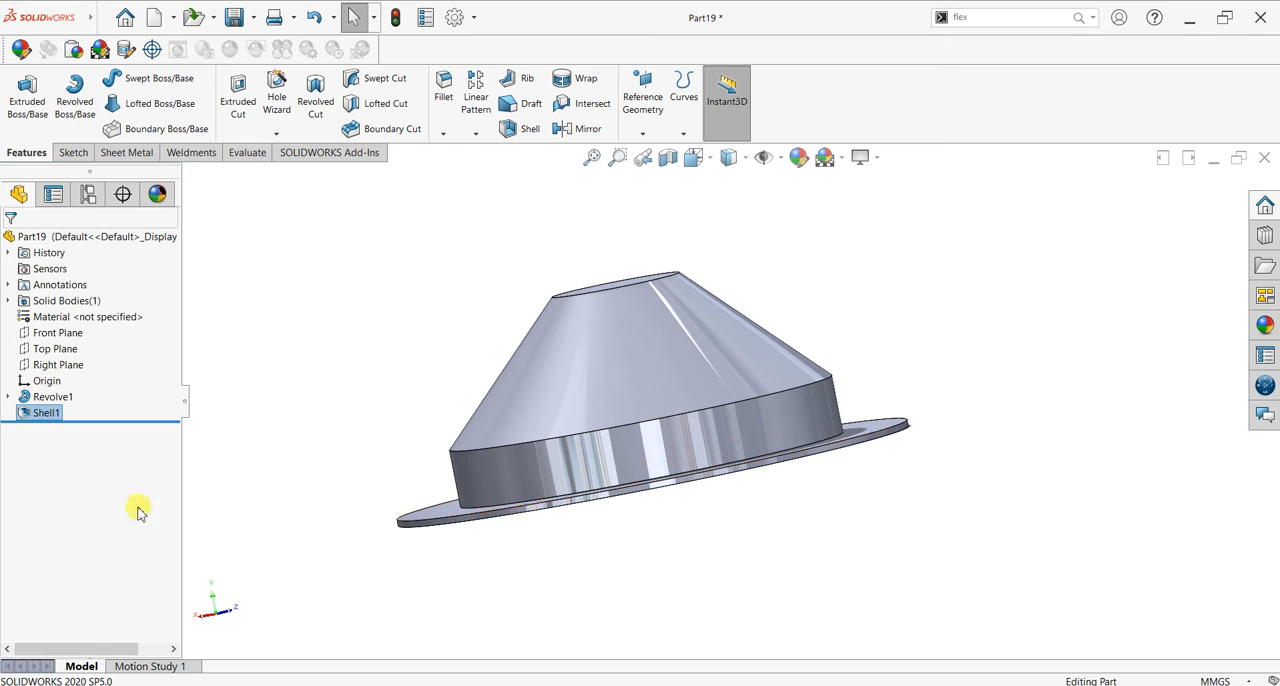
{"action": "right_click", "coordinate": [36, 415]}
{"action": "left_click", "coordinate": [40, 369]}
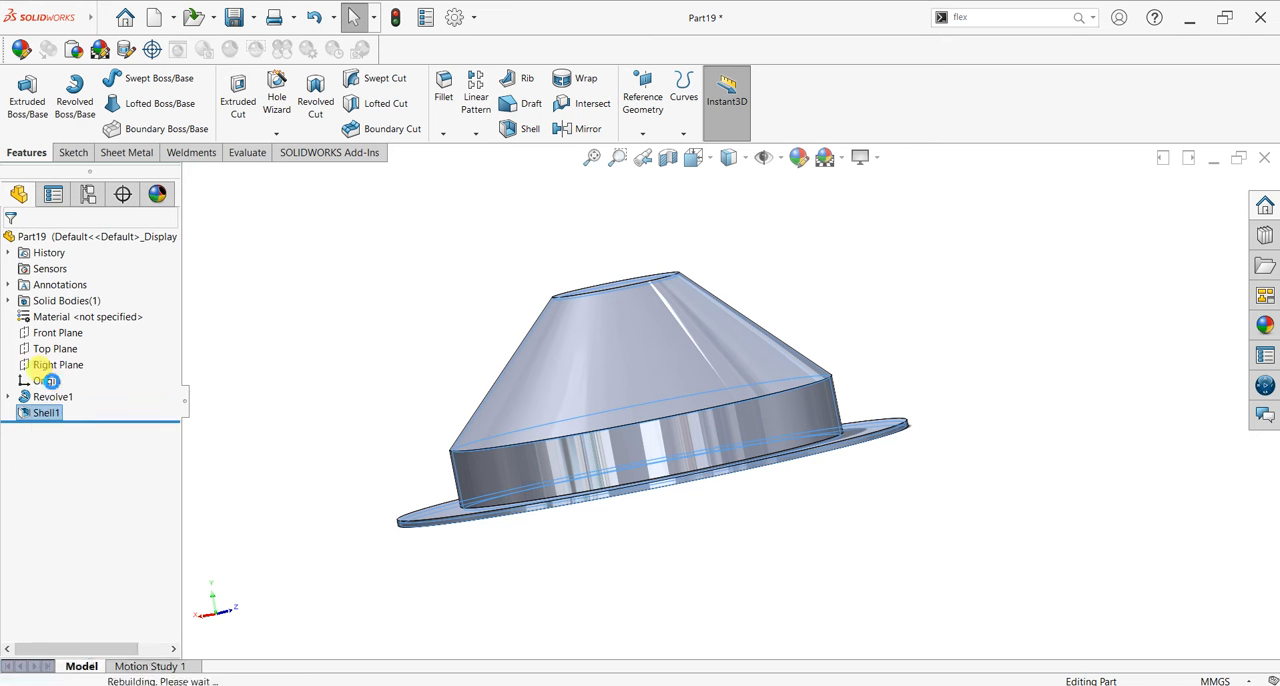
{"action": "middle_click_drag", "start_coordinate": [834, 251], "coordinate": [838, 330]}
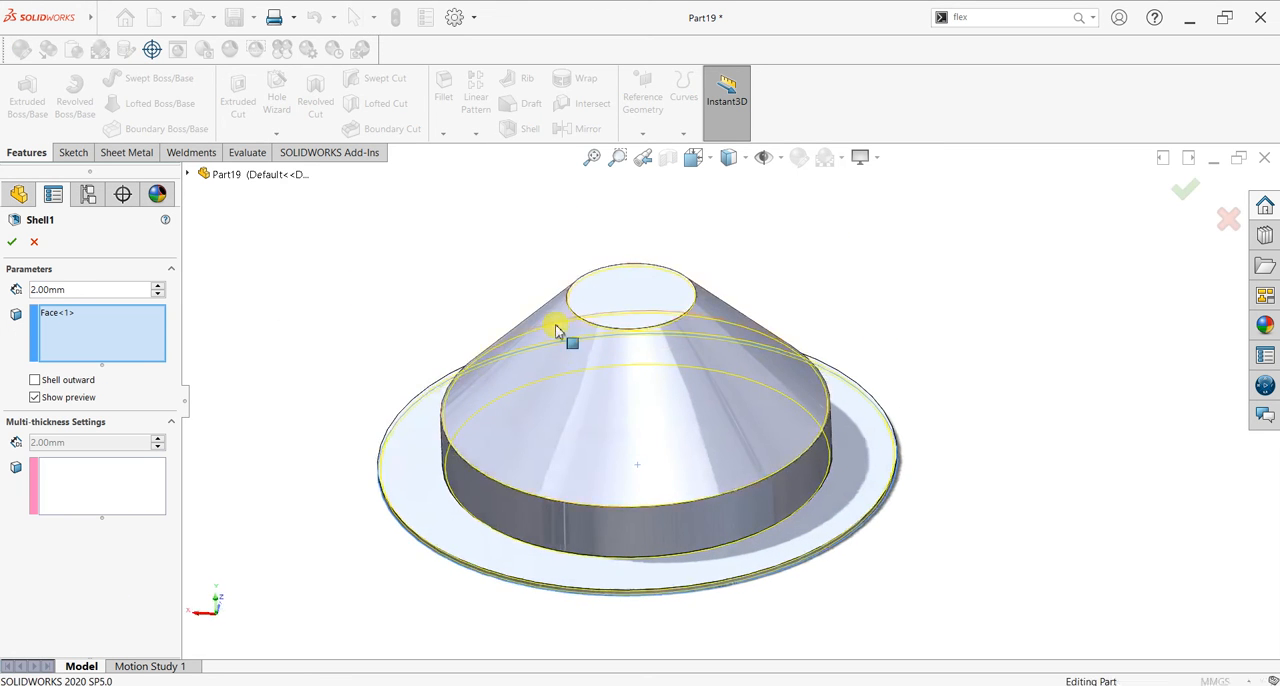
{"action": "left_click", "coordinate": [648, 293]}
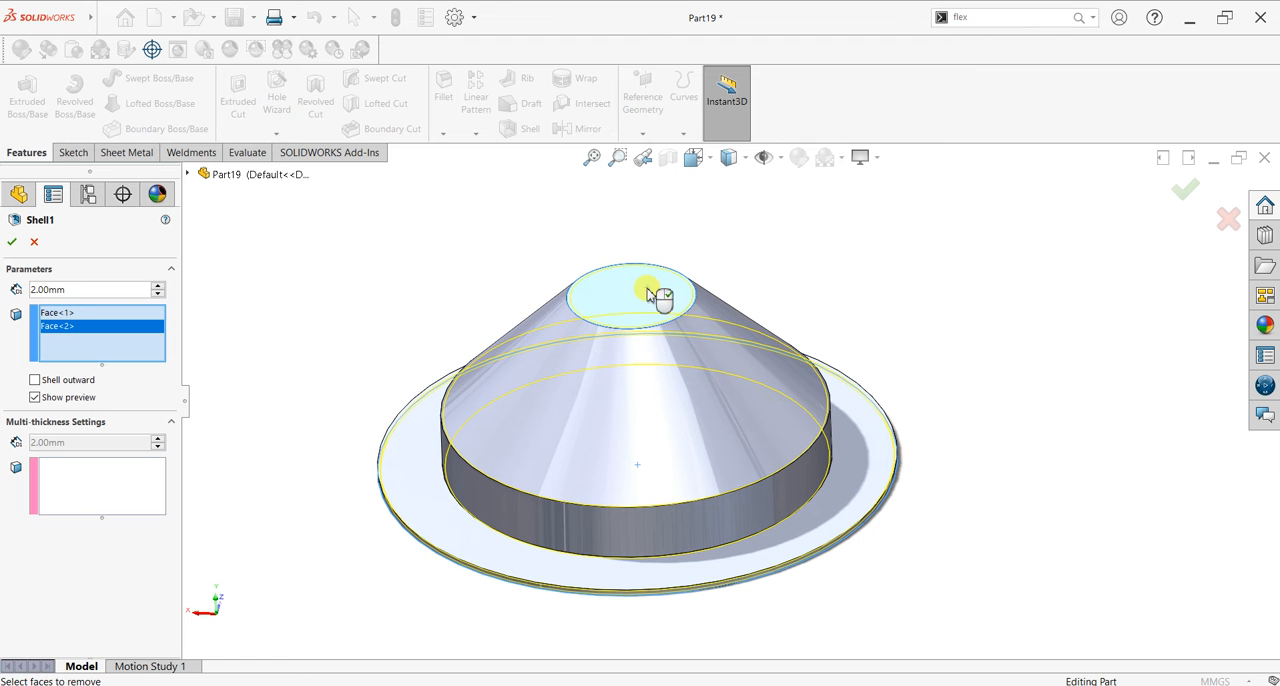
{"action": "left_click", "coordinate": [10, 244]}
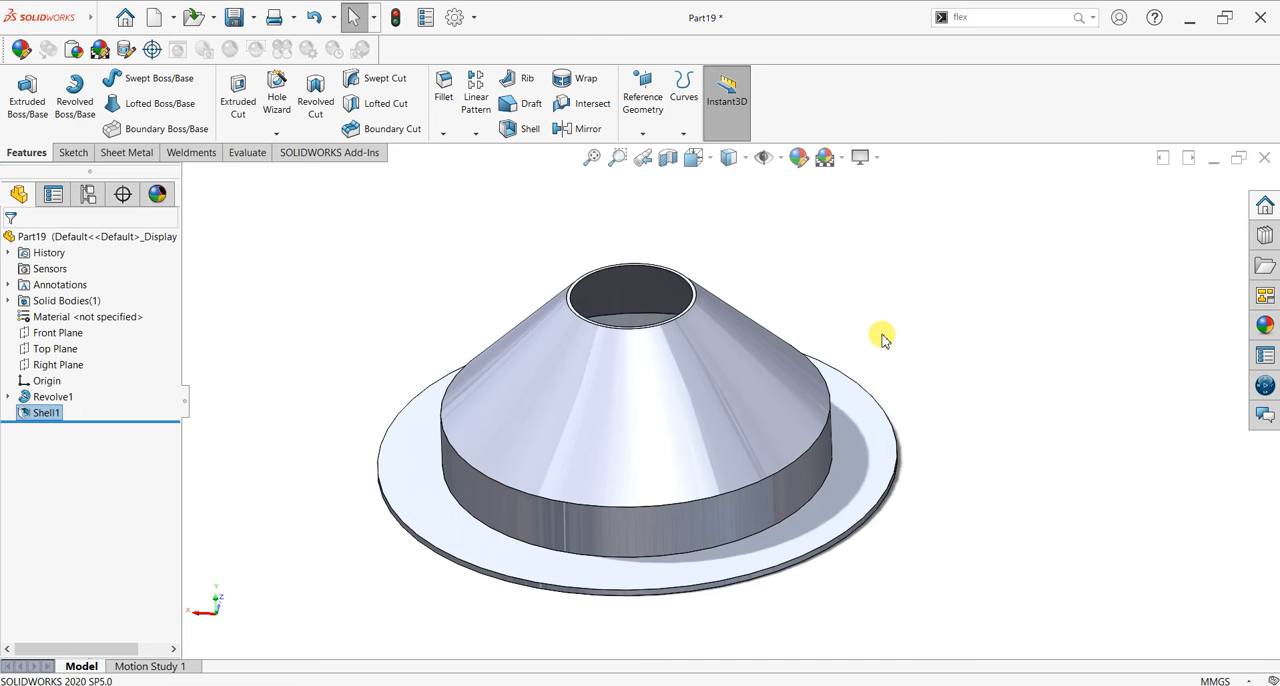
{"action": "middle_click_drag", "start_coordinate": [871, 434], "coordinate": [743, 300]}
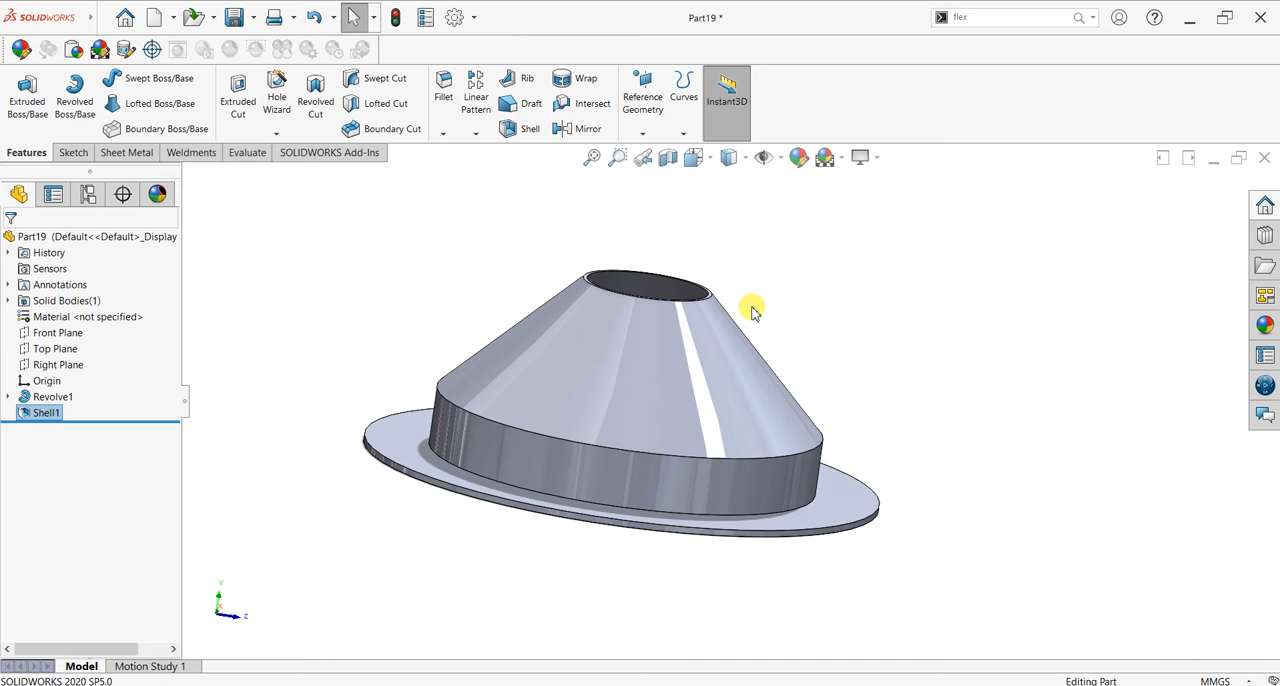
{"action": "middle_click_drag", "start_coordinate": [930, 418], "coordinate": [931, 443]}
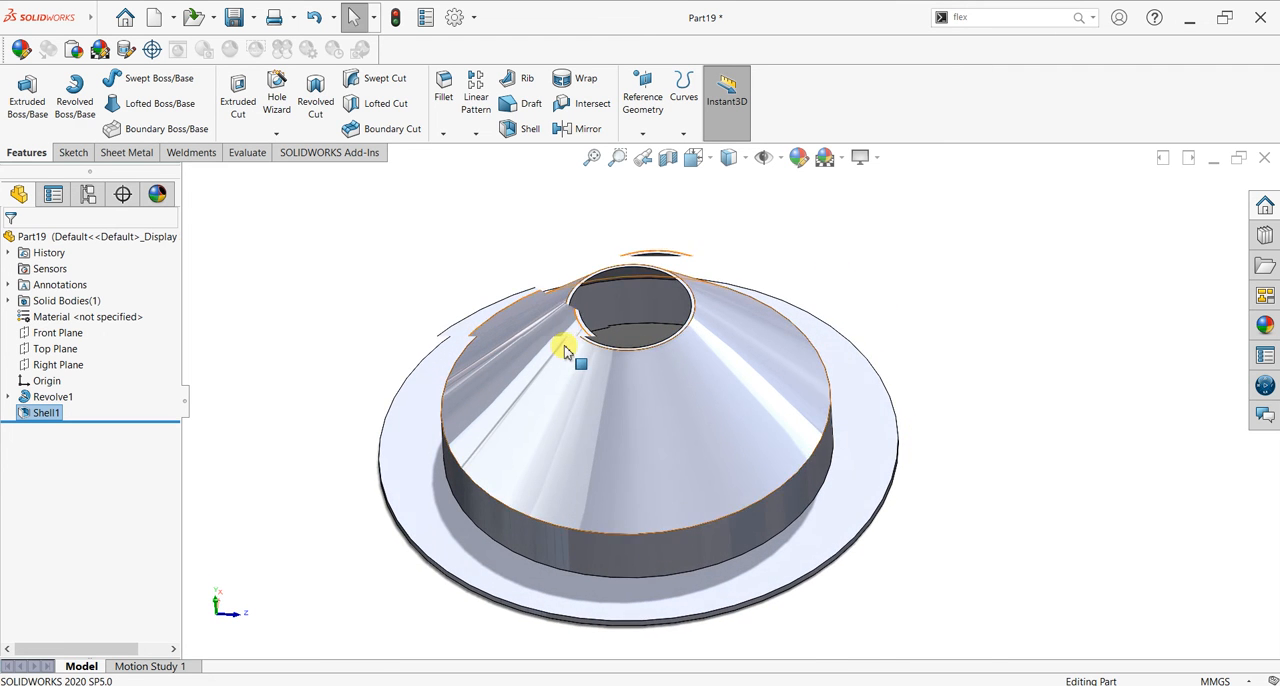
Step: Start a sketch on the flange's upper face and draw a circle of about 174 mm radius centred on the origin
{"action": "scroll", "coordinate": [562, 349], "scroll_direction": "down", "scroll_amount": 3}
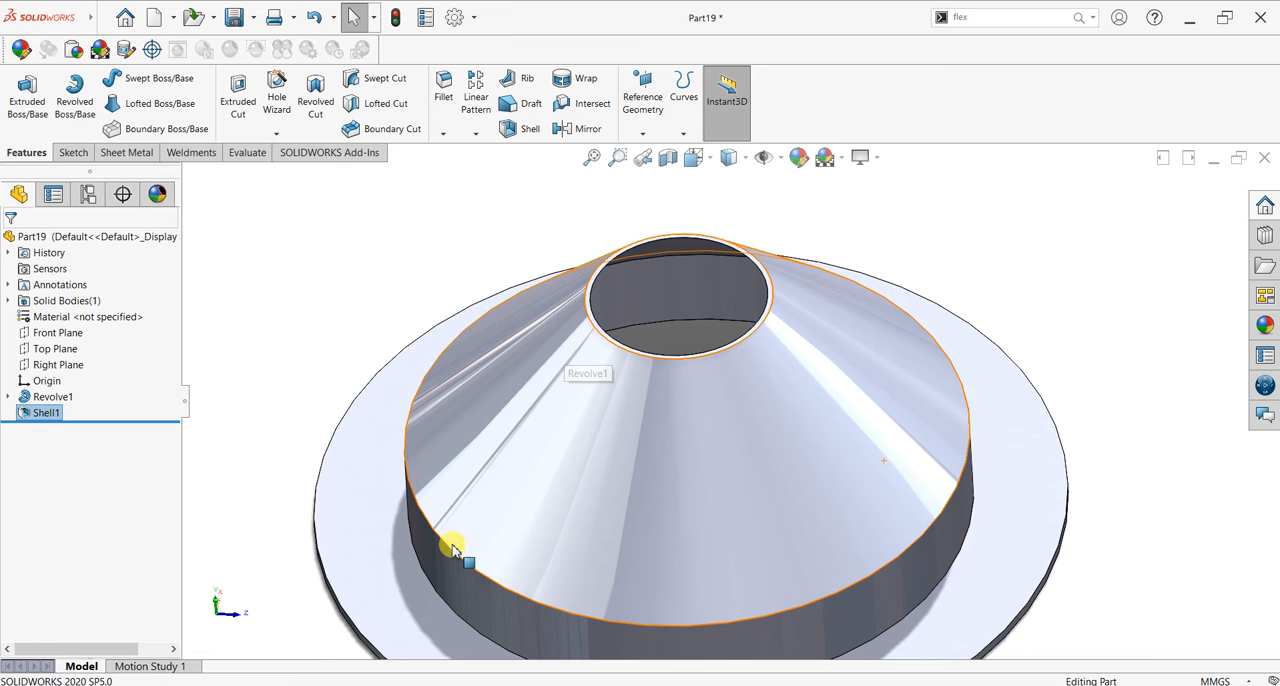
{"action": "left_click", "coordinate": [367, 557]}
{"action": "key", "text": "ctrl+8"}
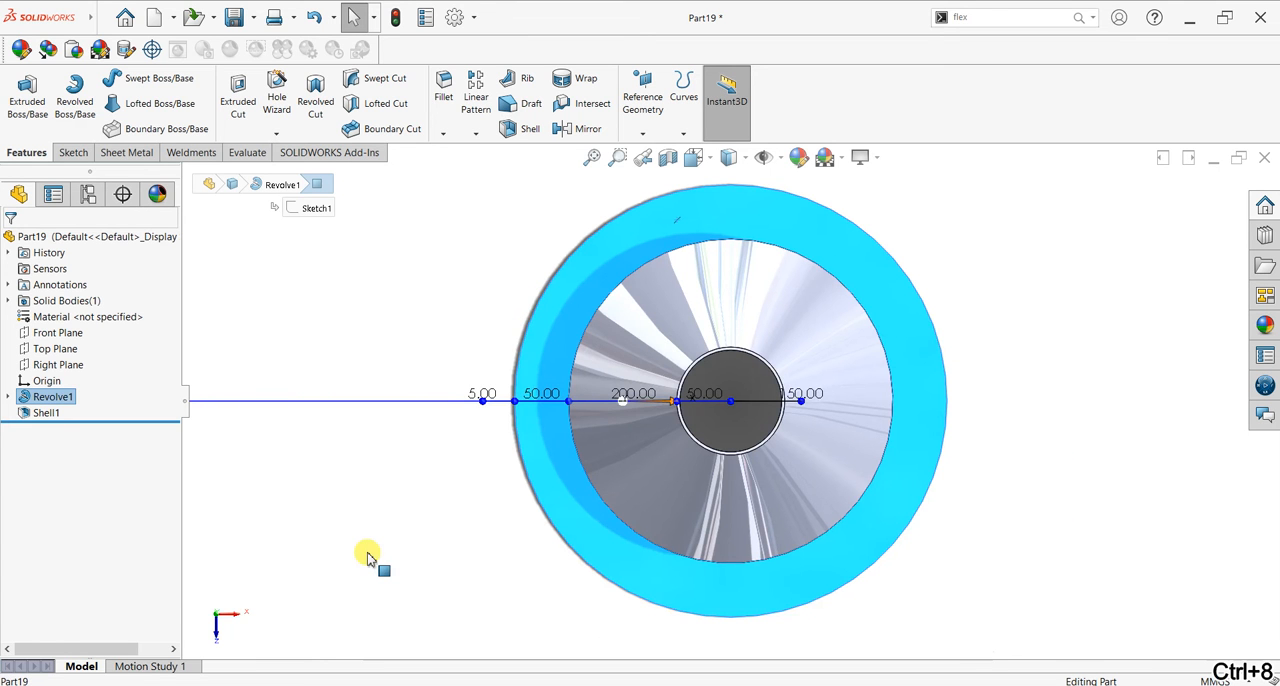
{"action": "left_click", "coordinate": [72, 152]}
{"action": "left_click", "coordinate": [22, 95]}
{"action": "left_click", "coordinate": [138, 79]}
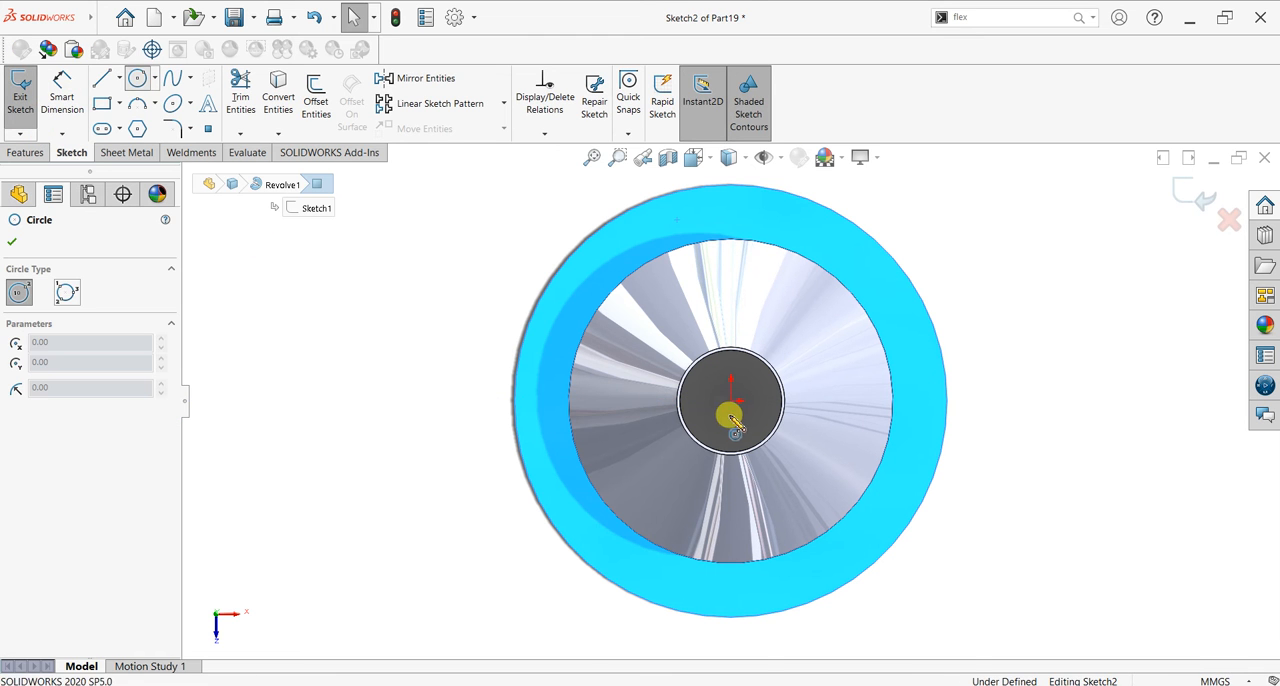
{"action": "left_click", "coordinate": [730, 400]}
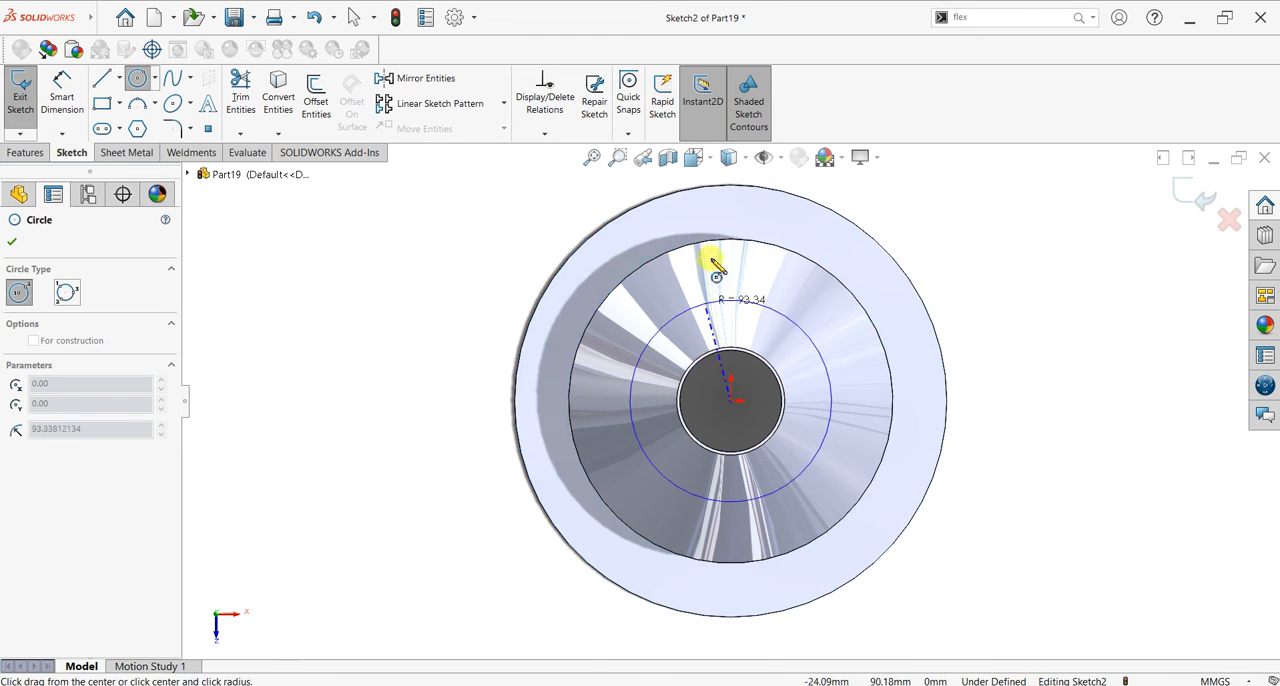
{"action": "left_click", "coordinate": [735, 213]}
Step: Dimension the flange circle's diameter to 350 mm and convert it to construction geometry
{"action": "left_click", "coordinate": [60, 90]}
{"action": "left_click", "coordinate": [541, 438]}
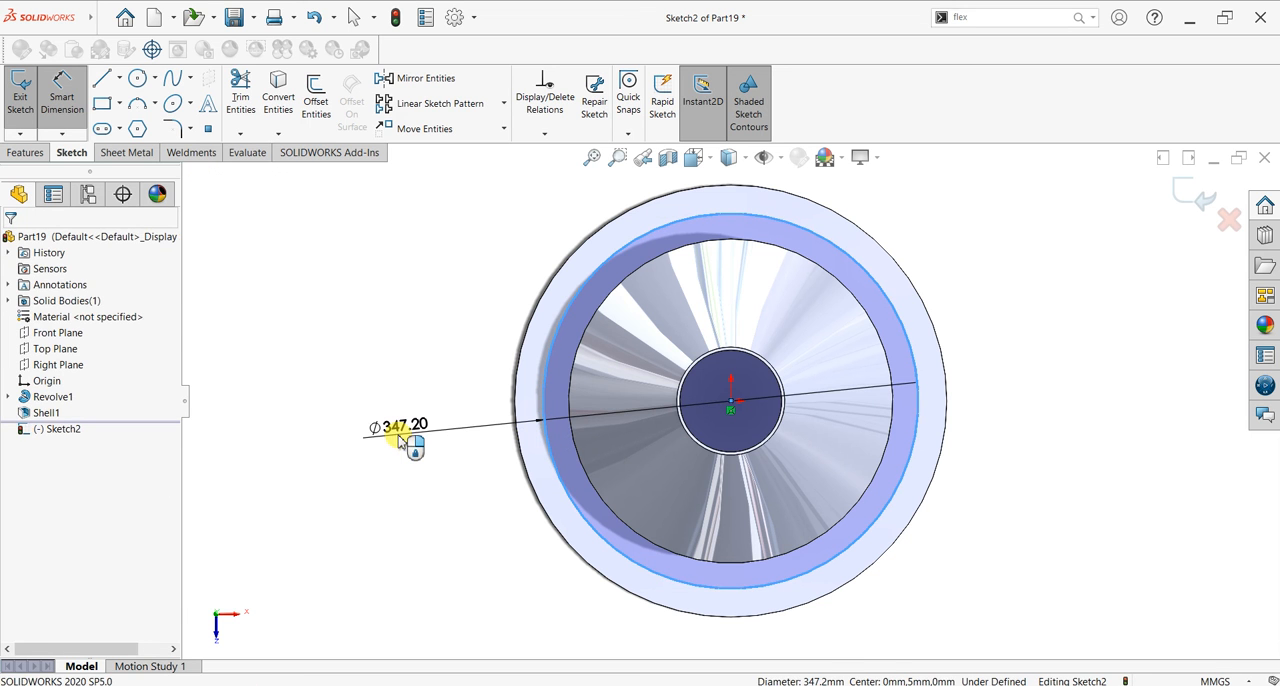
{"action": "left_click", "coordinate": [398, 441]}
{"action": "type", "text": "350"}
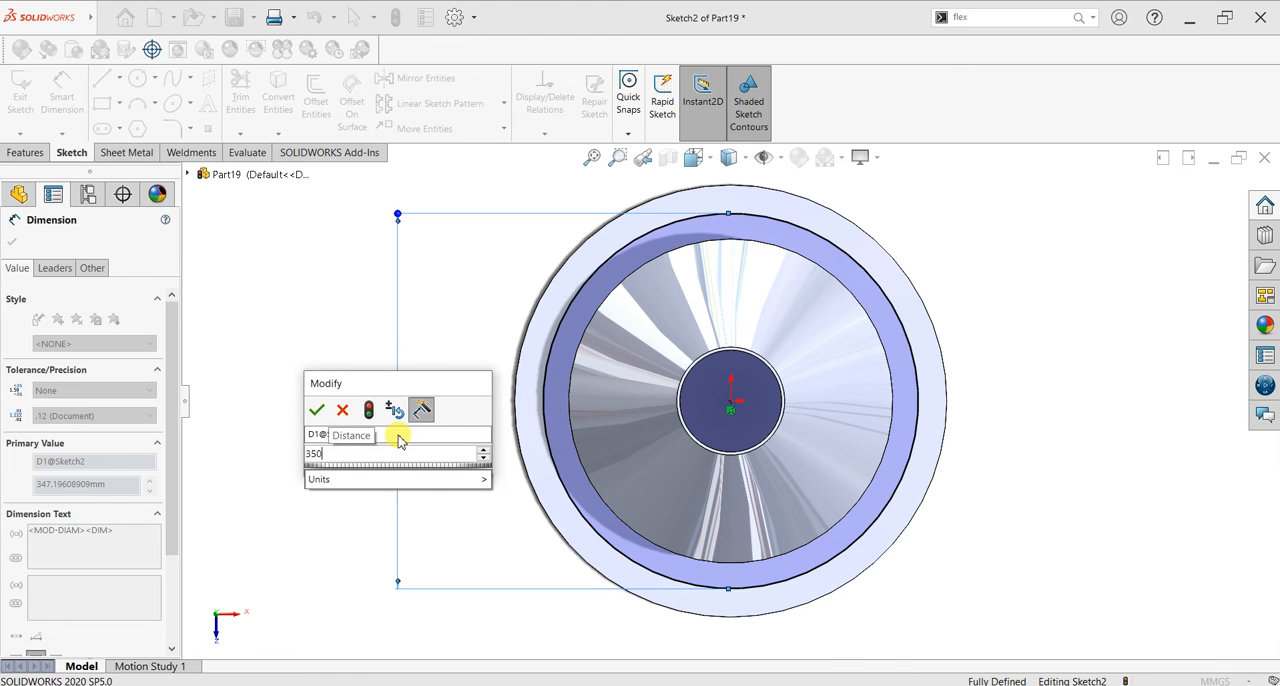
{"action": "key", "text": "Return"}
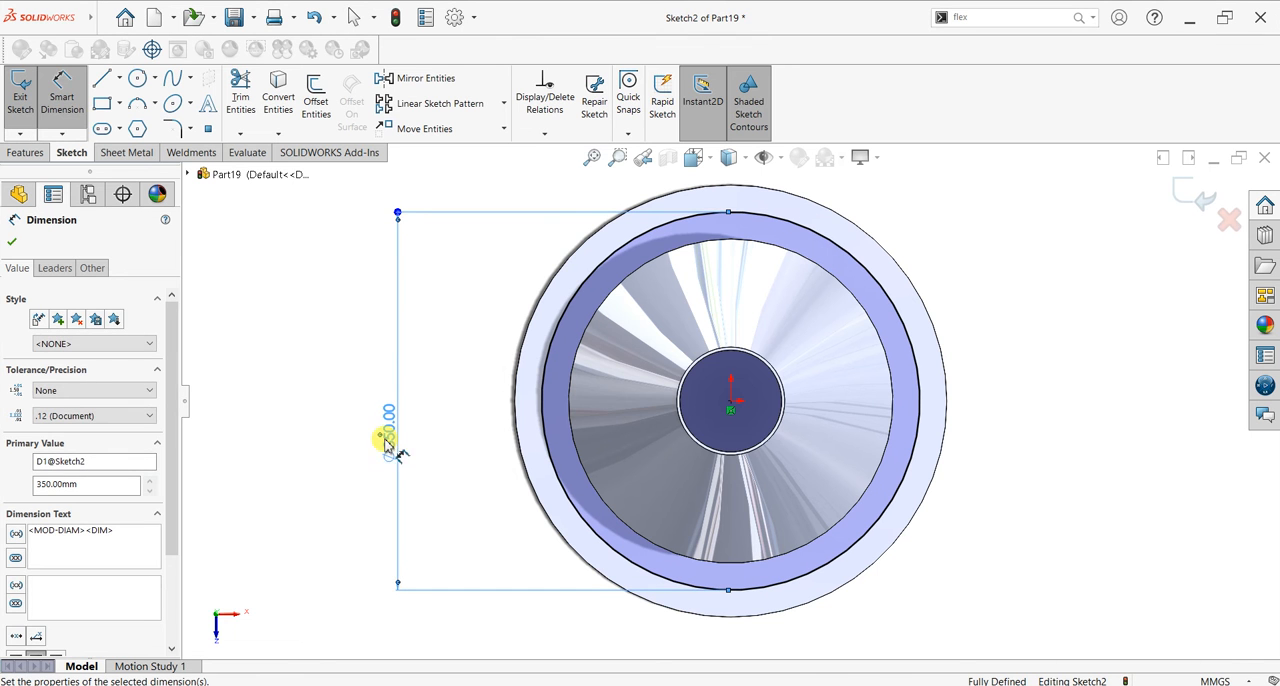
{"action": "left_click", "coordinate": [12, 245]}
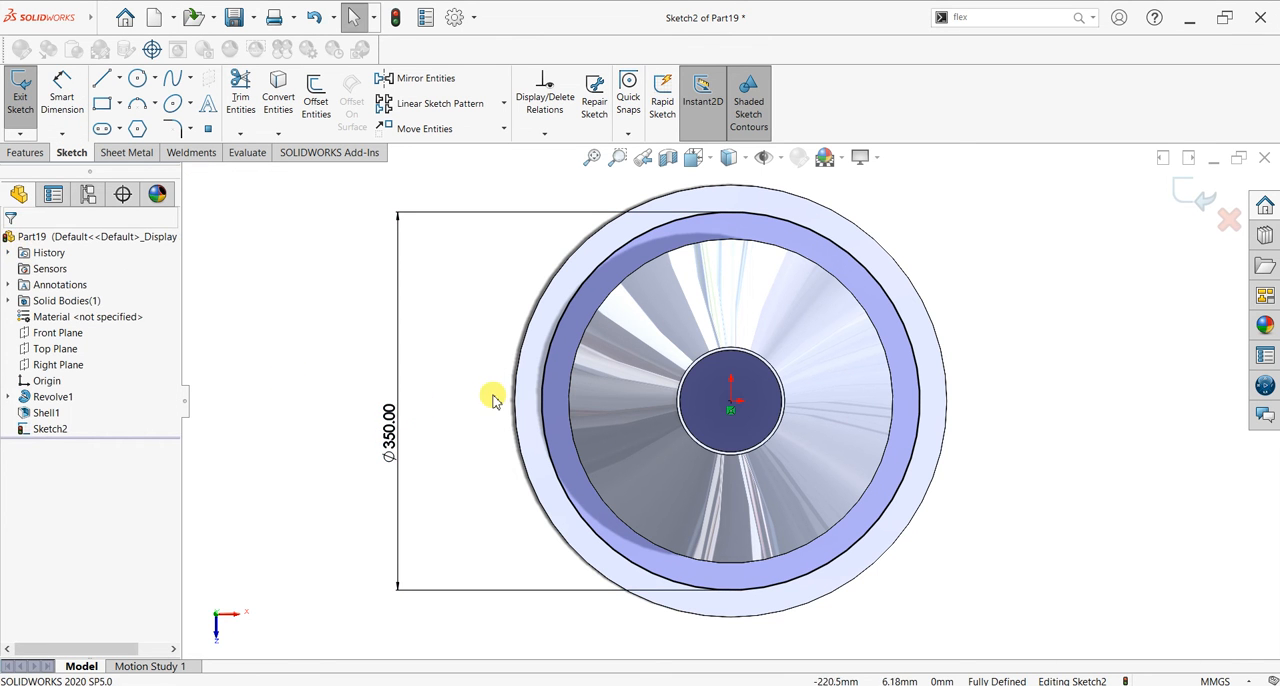
{"action": "left_click", "coordinate": [540, 412]}
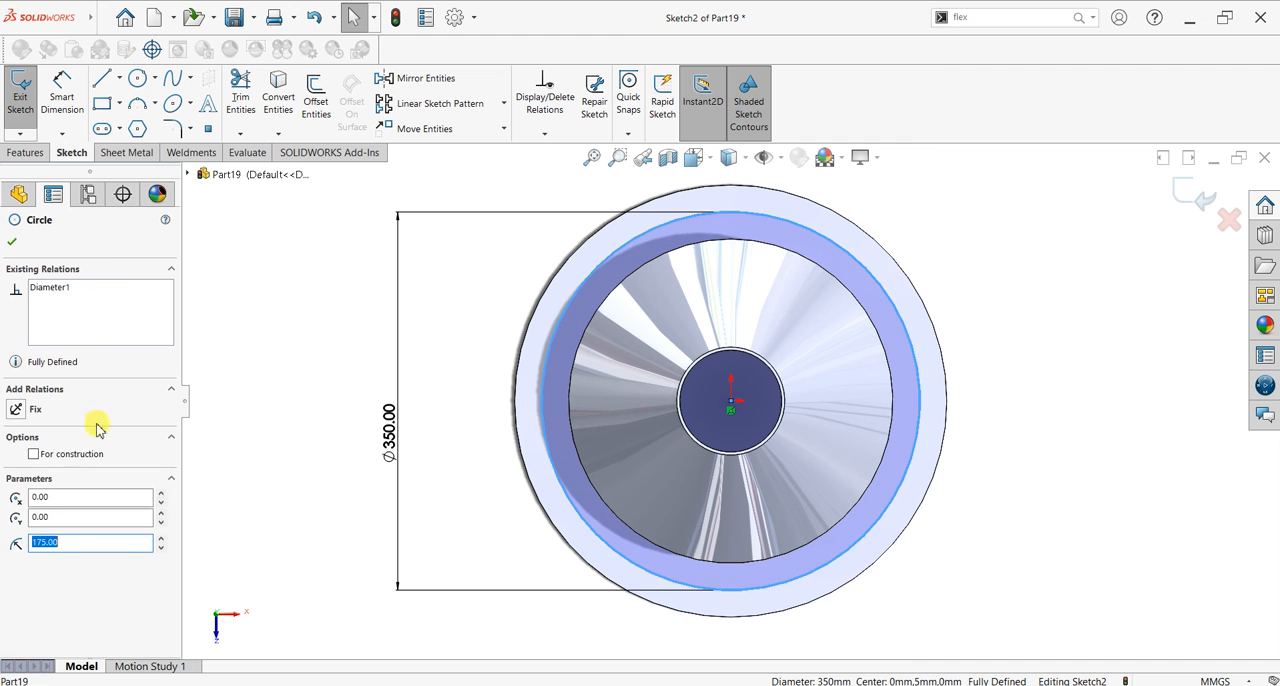
{"action": "left_click", "coordinate": [34, 454]}
{"action": "left_click", "coordinate": [10, 245]}
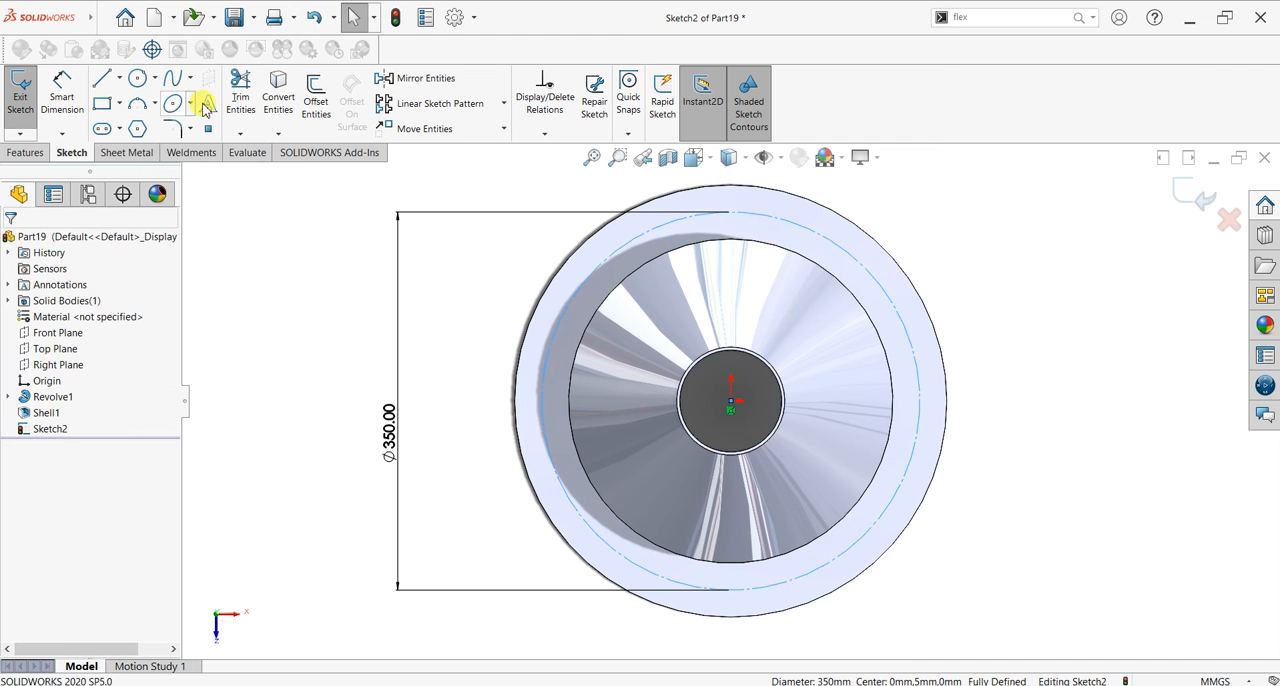
Step: Sketch a small hole circle on the construction circle's upper quadrant point and set its diameter to 16 mm
{"action": "left_click", "coordinate": [137, 79]}
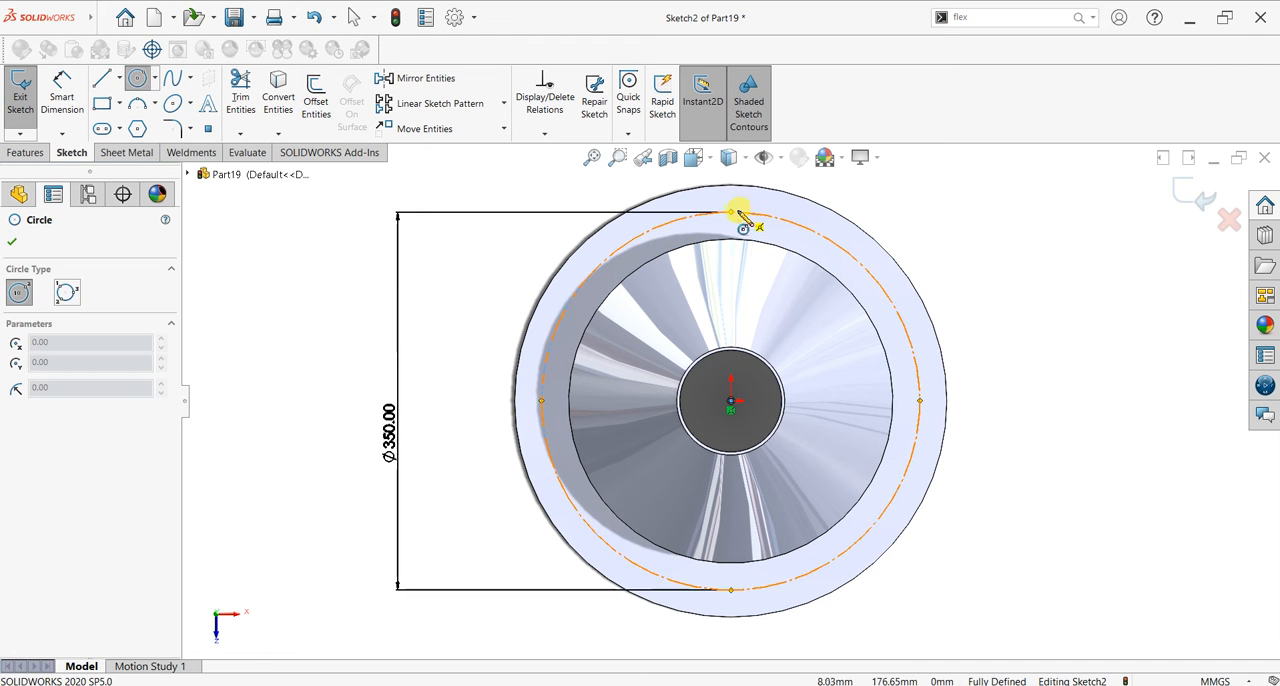
{"action": "left_click", "coordinate": [731, 212]}
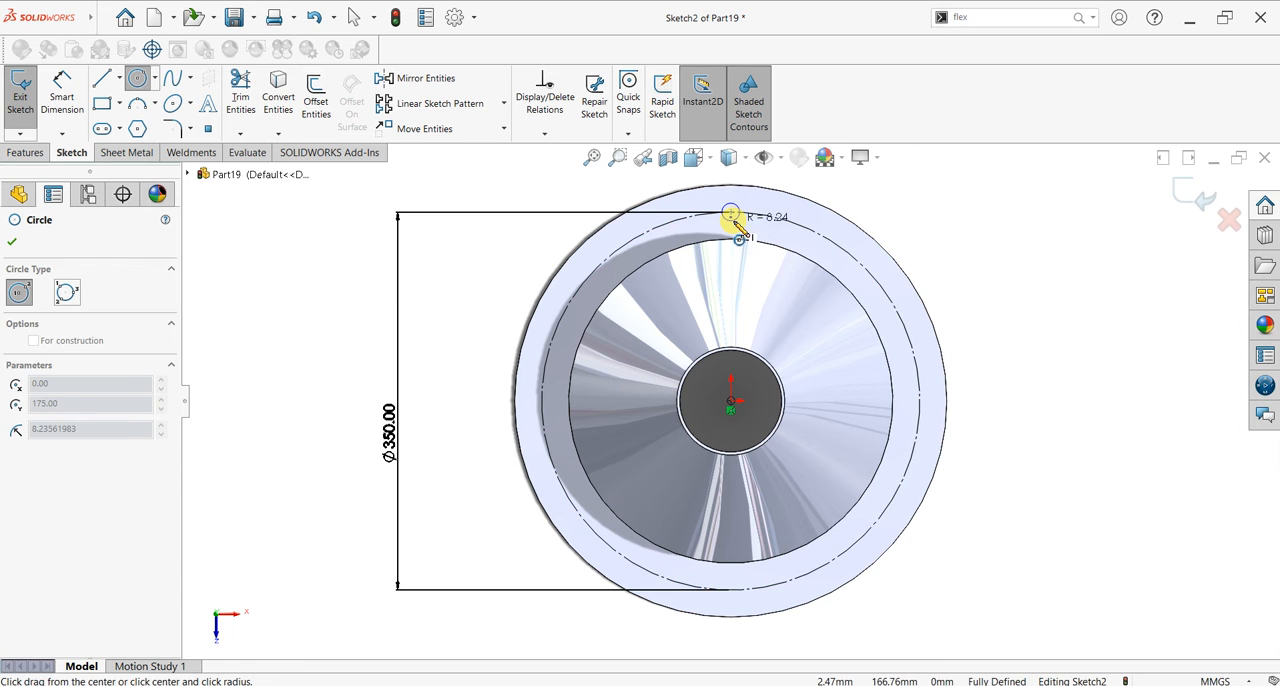
{"action": "left_click", "coordinate": [735, 222]}
{"action": "left_click", "coordinate": [58, 90]}
{"action": "left_click", "coordinate": [739, 208]}
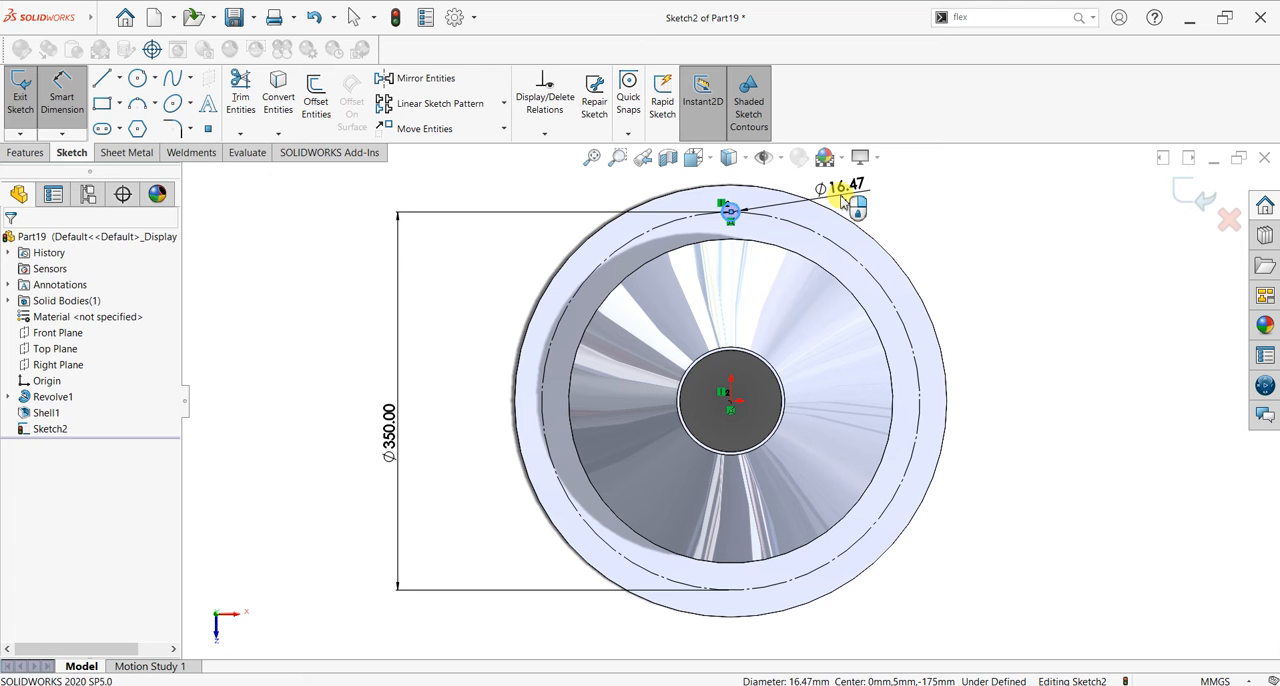
{"action": "left_click", "coordinate": [843, 203]}
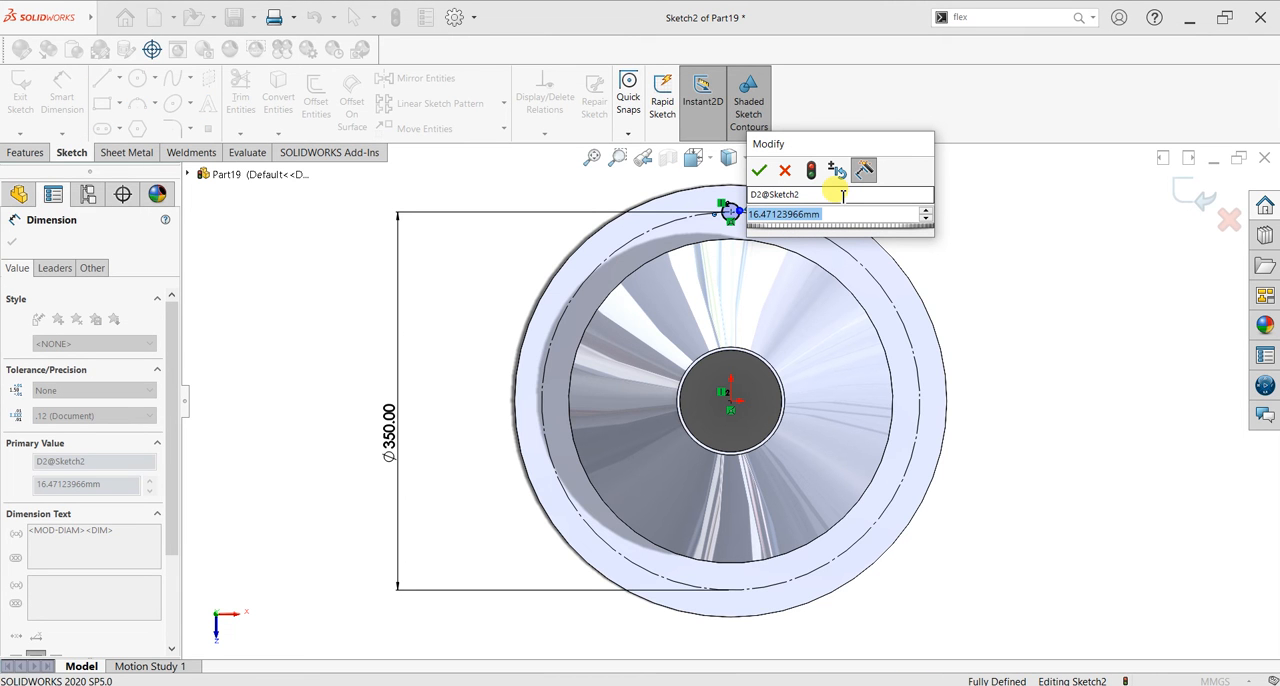
{"action": "type", "text": "16"}
{"action": "key", "text": "Return"}
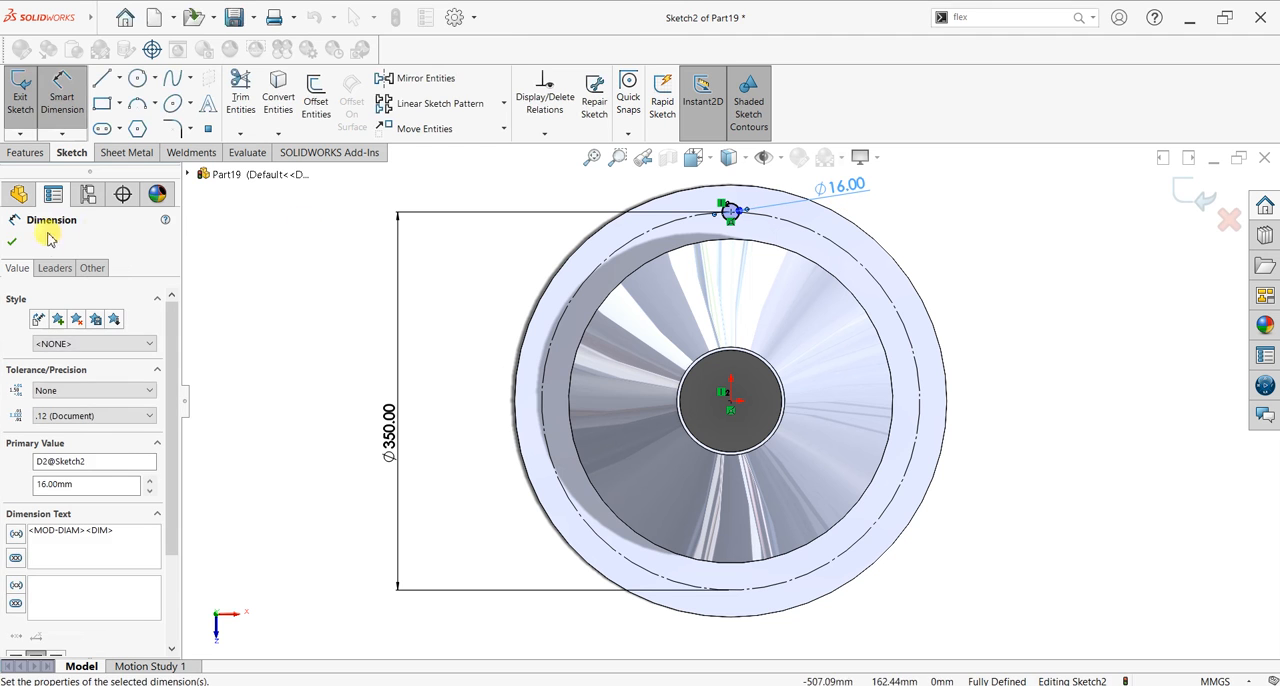
{"action": "left_click", "coordinate": [12, 241]}
Step: Create a circular sketch pattern of the 16 mm circle about the origin with 28 equally spaced instances over 360°
{"action": "left_click", "coordinate": [506, 110]}
{"action": "left_click", "coordinate": [471, 134]}
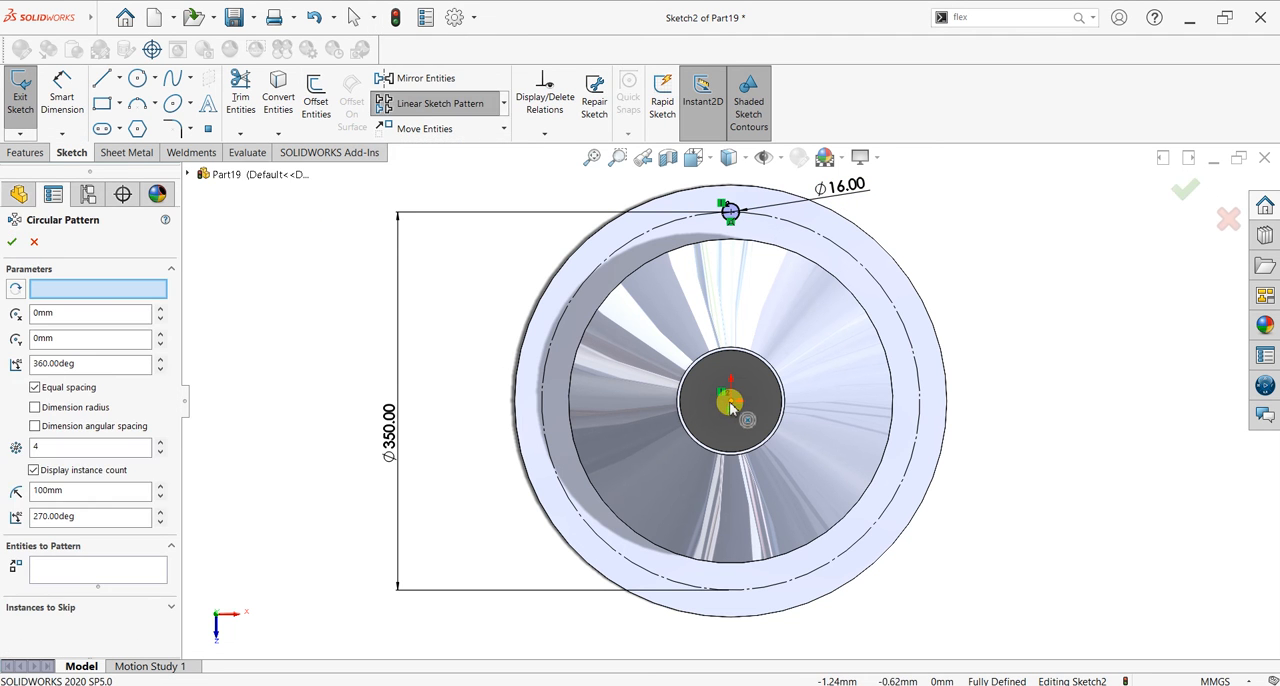
{"action": "left_click", "coordinate": [44, 582]}
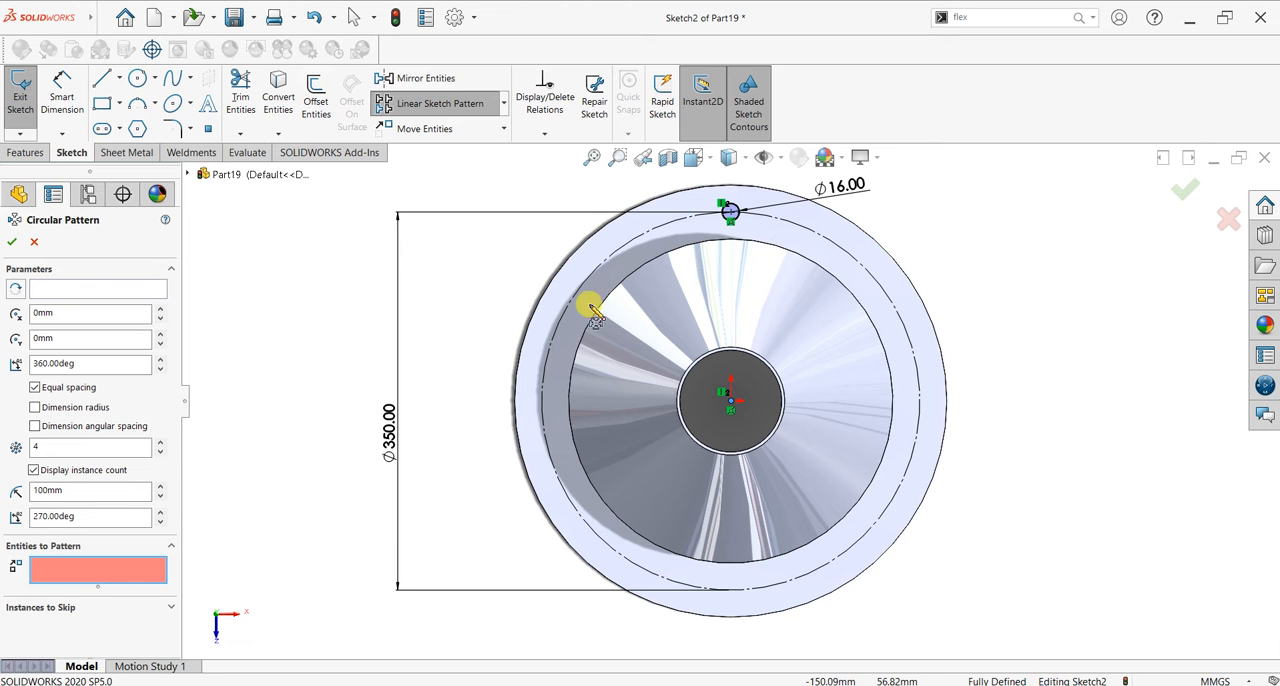
{"action": "left_click", "coordinate": [731, 210]}
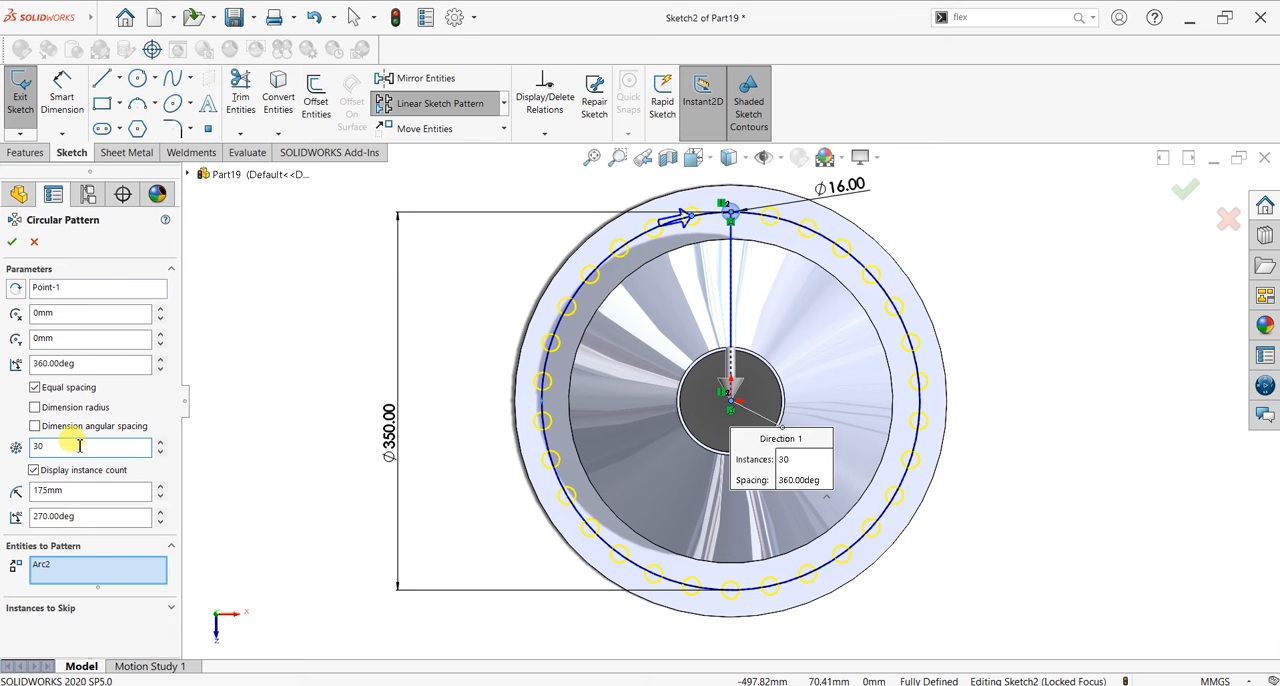
{"action": "type", "text": "8"}
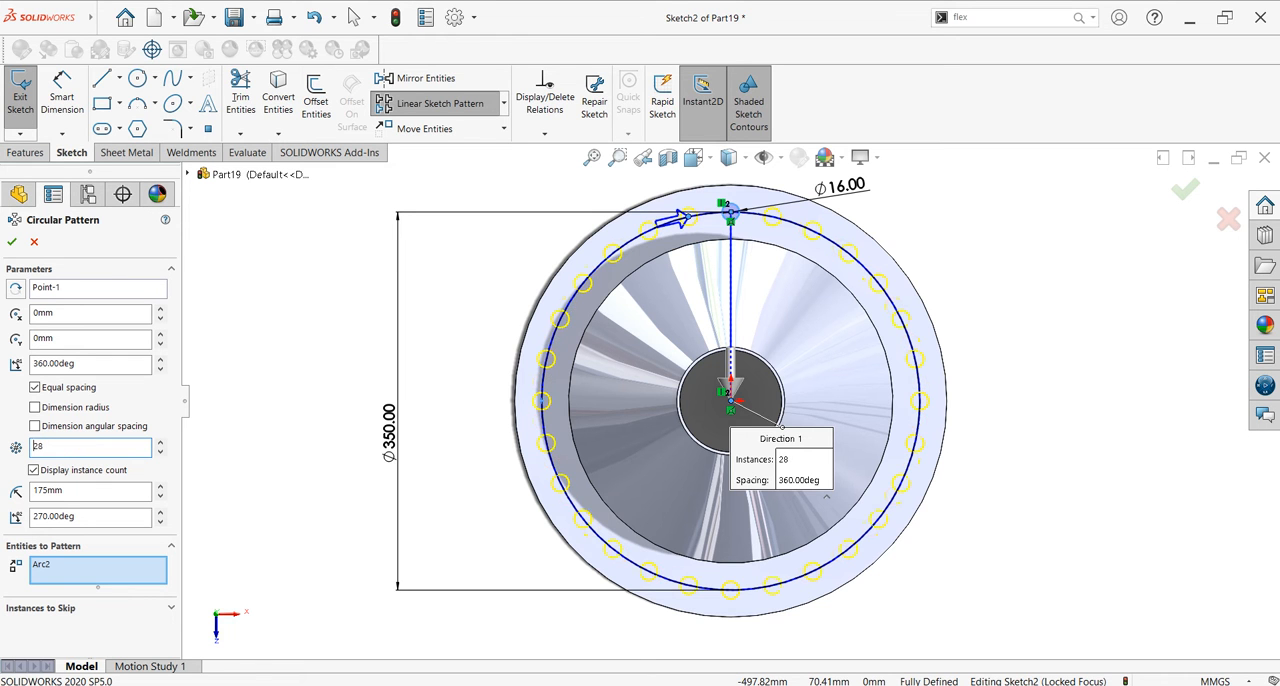
{"action": "left_click", "coordinate": [11, 241]}
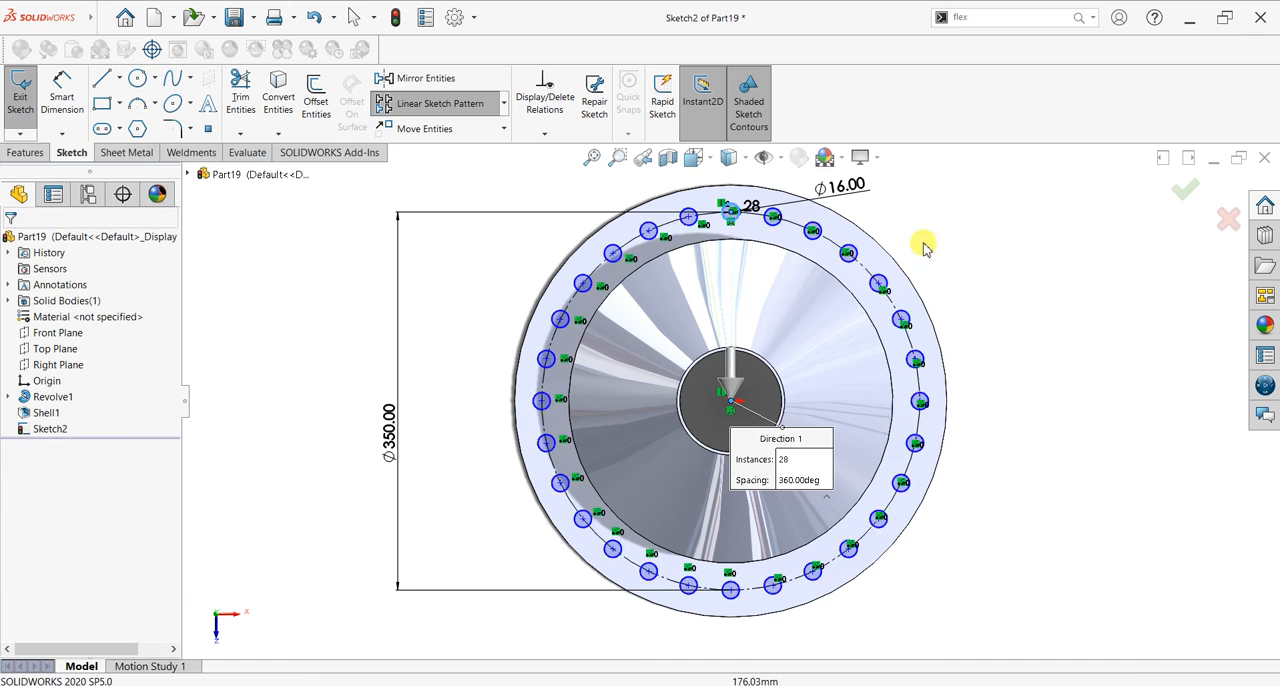
Step: Cut the patterned circles through the flange with an Extruded Cut set to Through All
{"action": "left_click", "coordinate": [40, 154]}
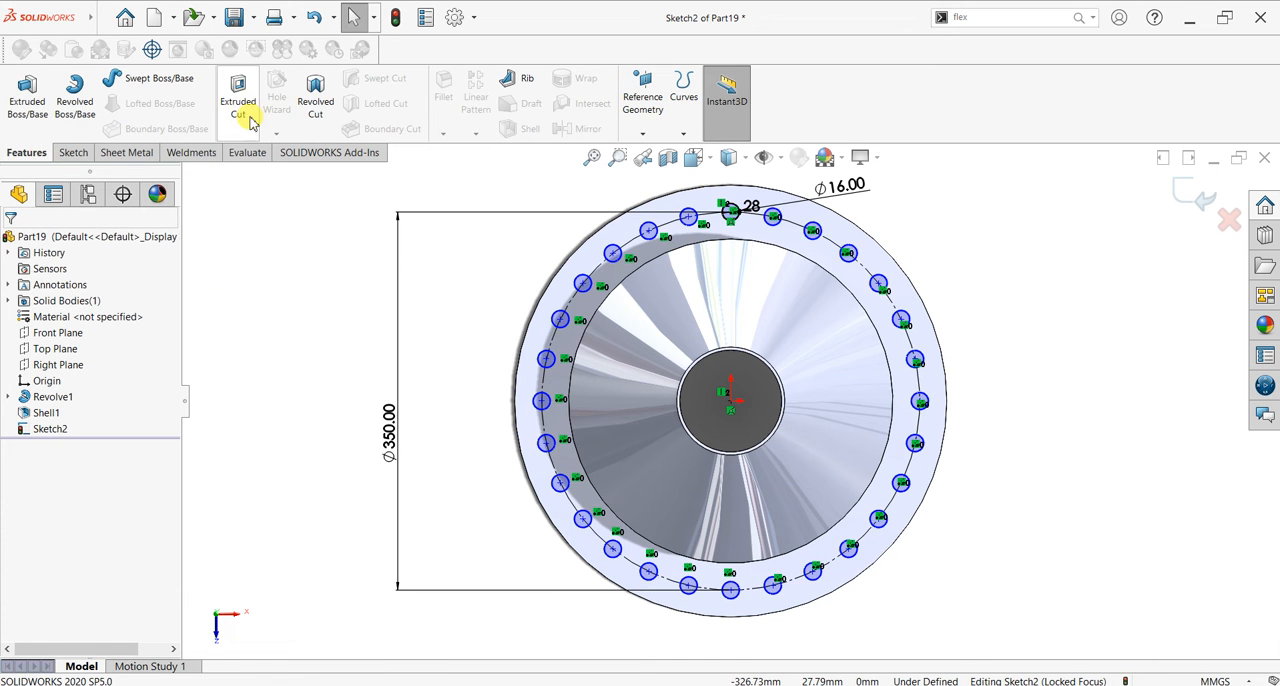
{"action": "left_click", "coordinate": [238, 100]}
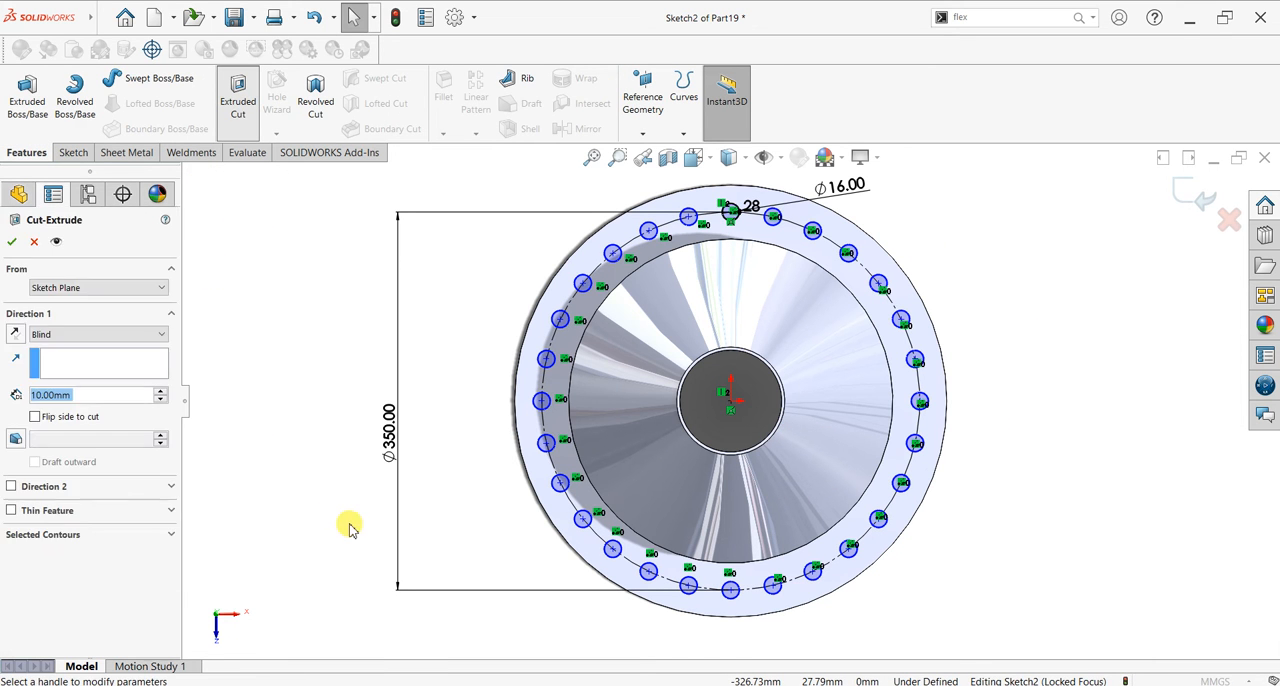
{"action": "left_click", "coordinate": [58, 334]}
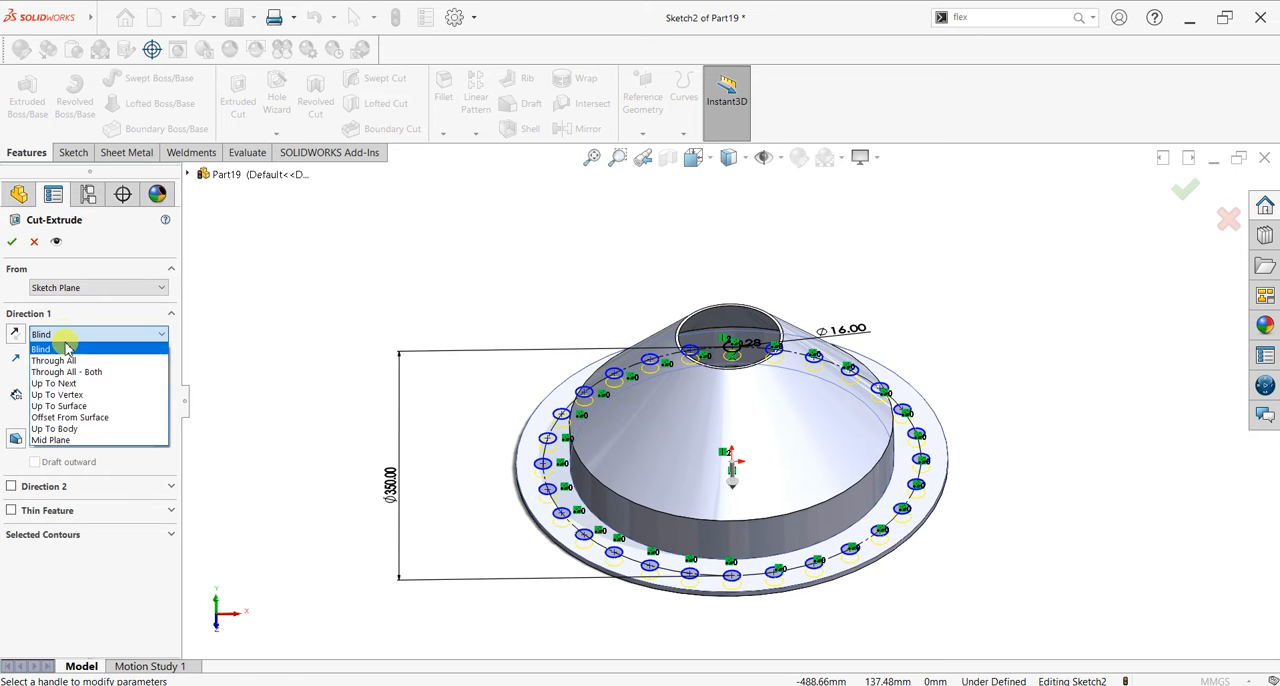
{"action": "left_click", "coordinate": [62, 354]}
{"action": "left_click", "coordinate": [11, 241]}
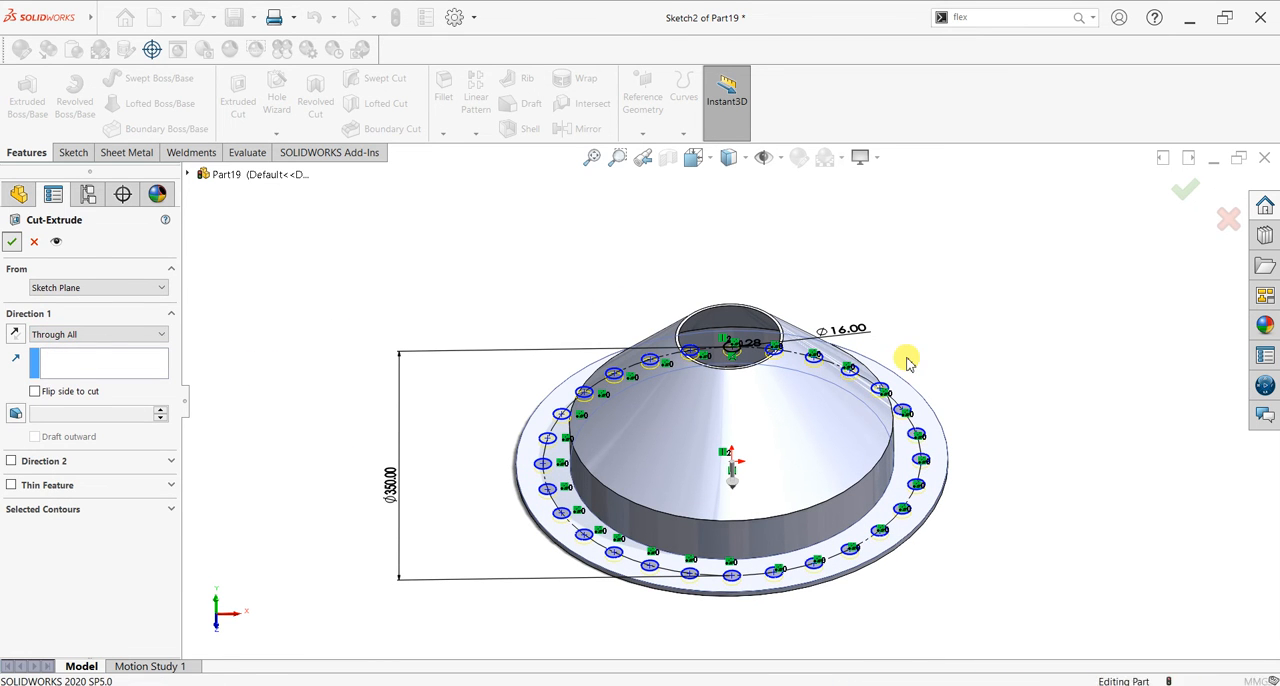
{"action": "scroll", "coordinate": [1046, 451], "scroll_direction": "down", "scroll_amount": 1}
{"action": "scroll", "coordinate": [978, 423], "scroll_direction": "up", "scroll_amount": 1}
{"action": "scroll", "coordinate": [1018, 462], "scroll_direction": "down", "scroll_amount": 1}
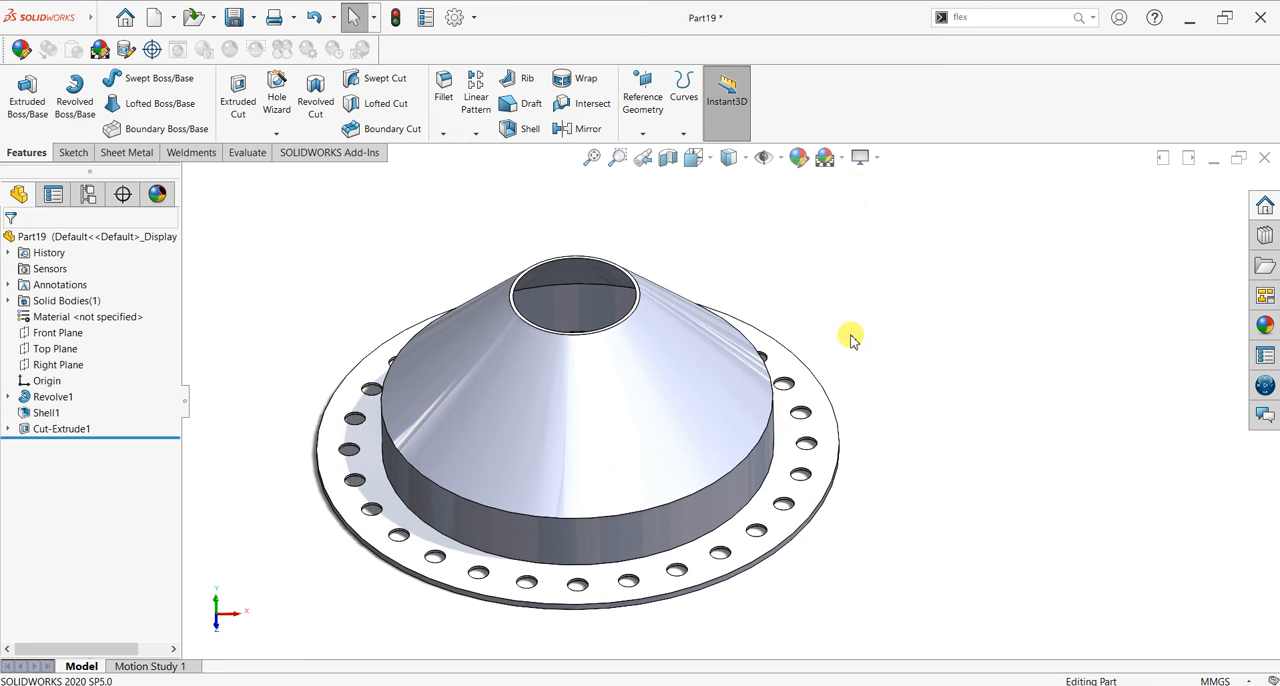
Step: Assign the material AISI 316 Stainless Steel Sheet (SS) to the part
{"action": "right_click", "coordinate": [68, 318]}
{"action": "left_click", "coordinate": [96, 329]}
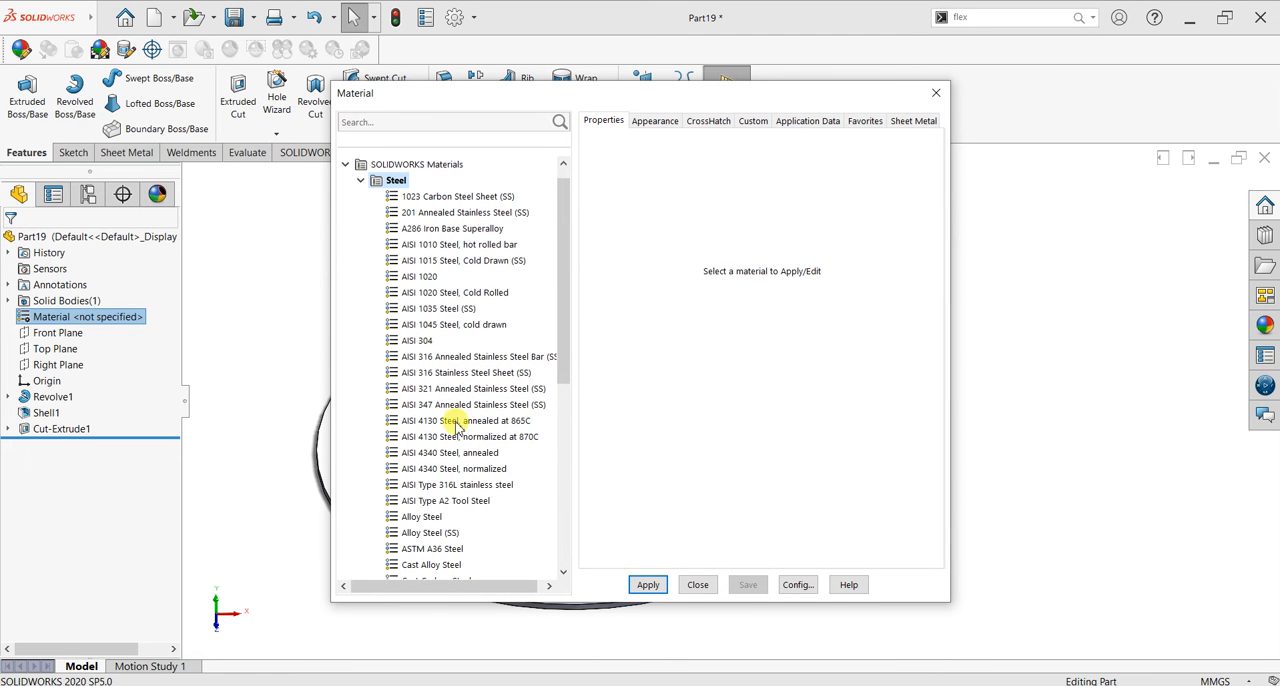
{"action": "left_click", "coordinate": [454, 373]}
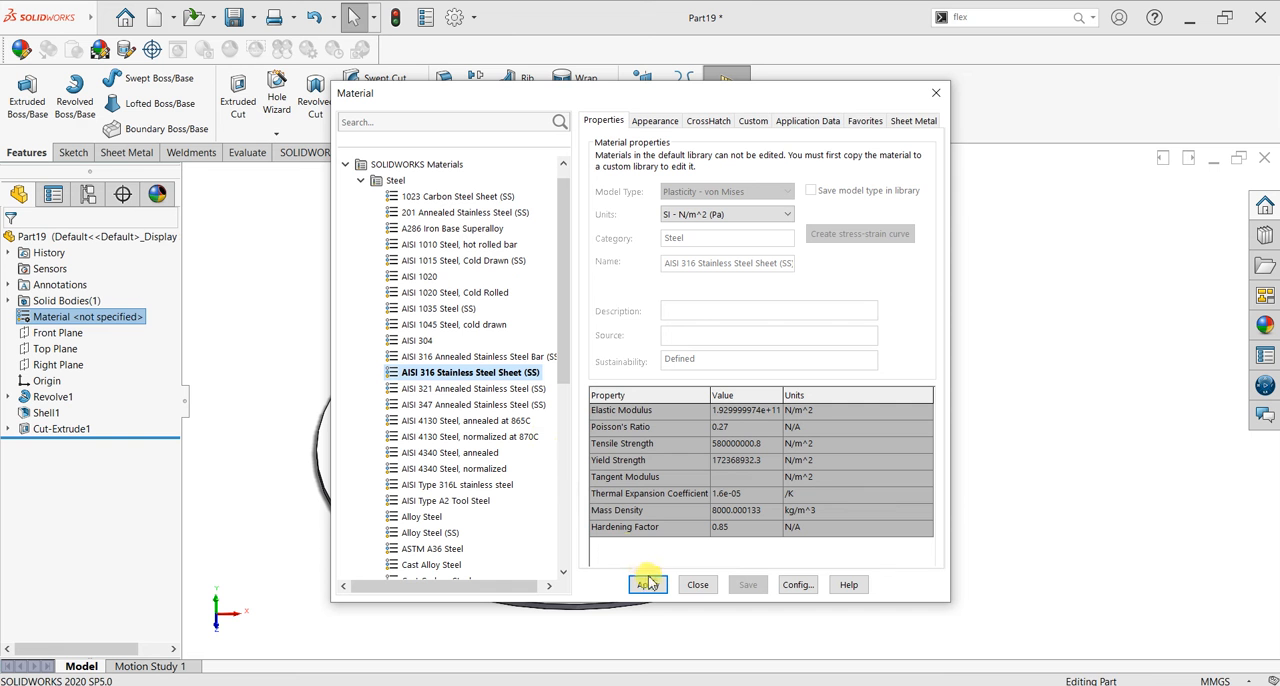
{"action": "left_click", "coordinate": [699, 585]}
{"action": "middle_click_drag", "start_coordinate": [869, 363], "coordinate": [790, 350]}
{"action": "scroll", "coordinate": [601, 345], "scroll_direction": "down", "scroll_amount": 2}
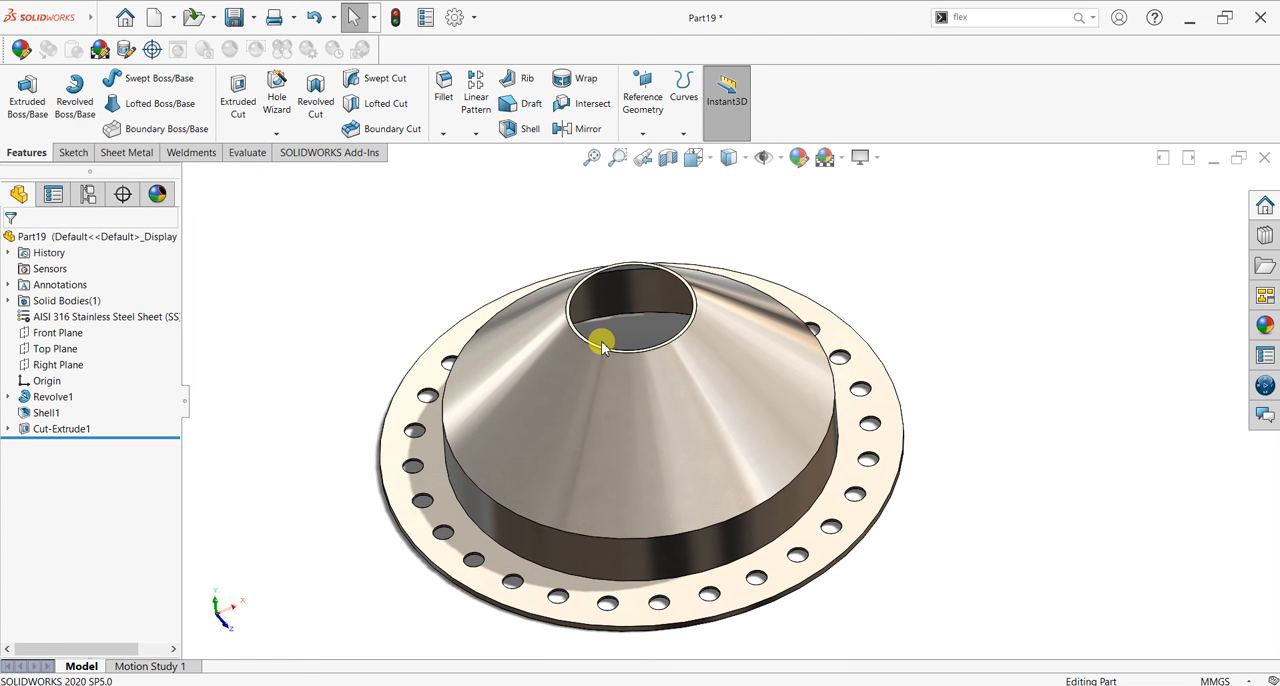
Step: Start a sketch on the cone's small rim face and draw two concentric circles about the origin, radii about 63 mm and 130 mm
{"action": "scroll", "coordinate": [686, 357], "scroll_direction": "down", "scroll_amount": 2}
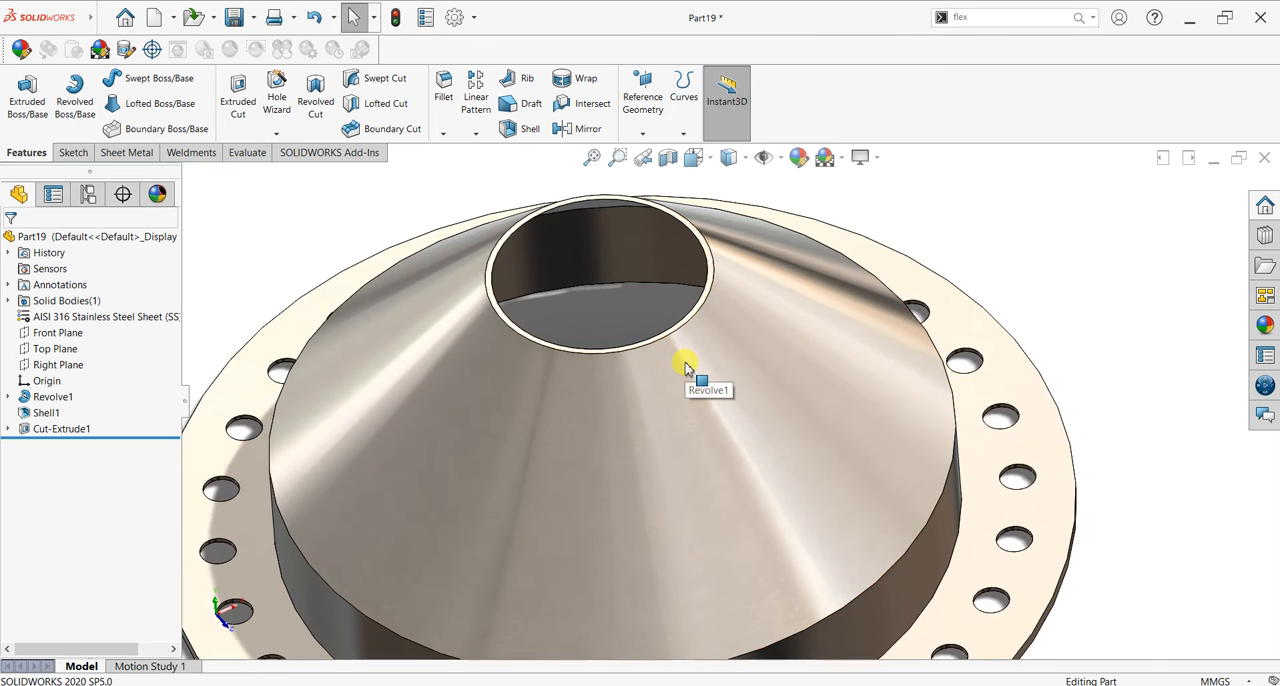
{"action": "scroll", "coordinate": [686, 338], "scroll_direction": "down", "scroll_amount": 4}
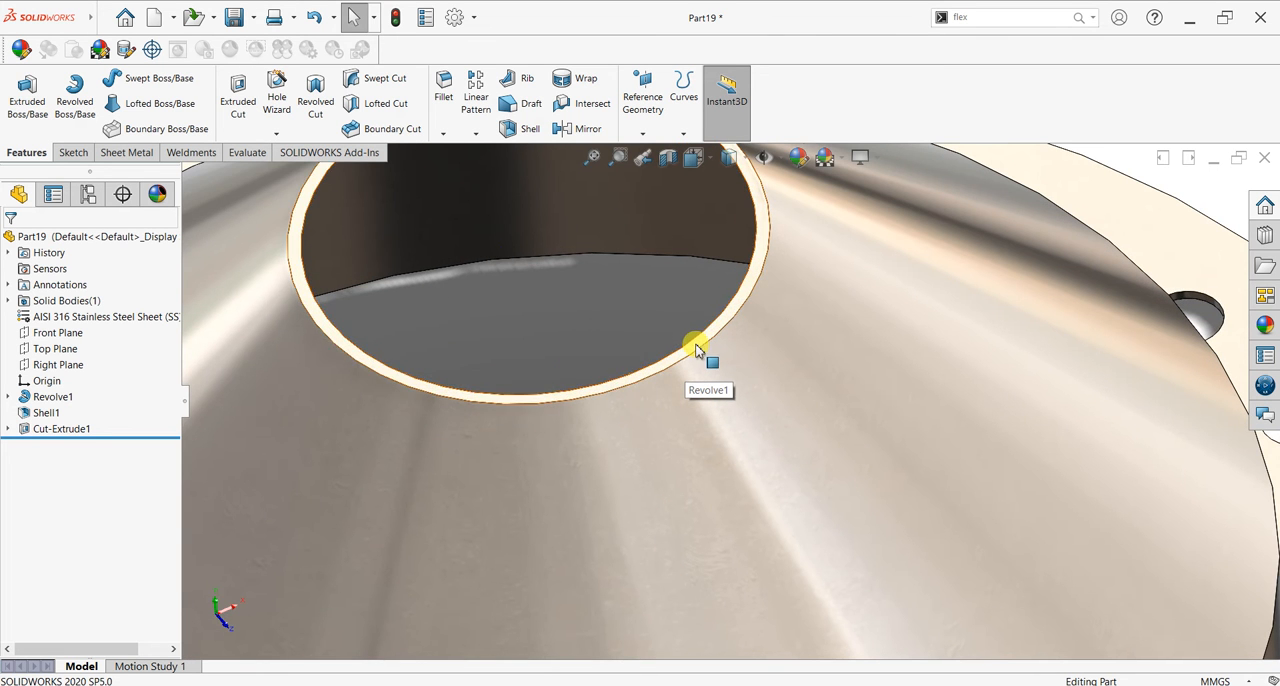
{"action": "left_click", "coordinate": [697, 349]}
{"action": "key", "text": "ctrl+8"}
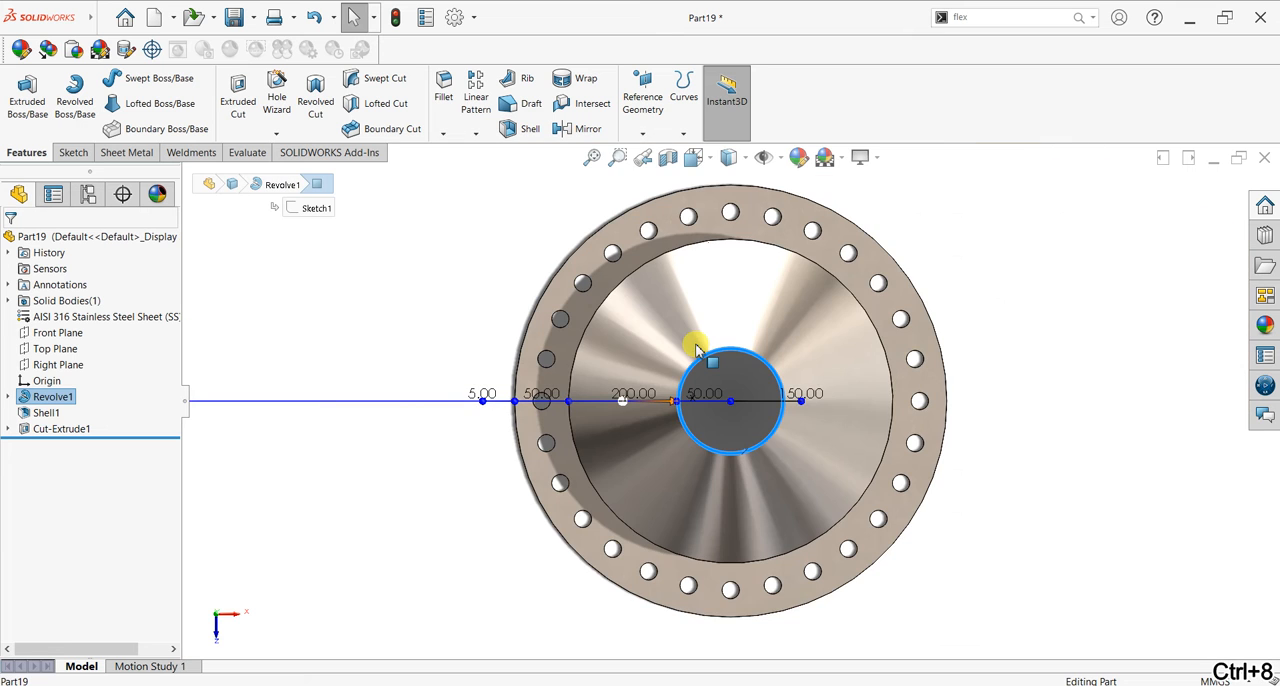
{"action": "scroll", "coordinate": [957, 369], "scroll_direction": "down", "scroll_amount": 2}
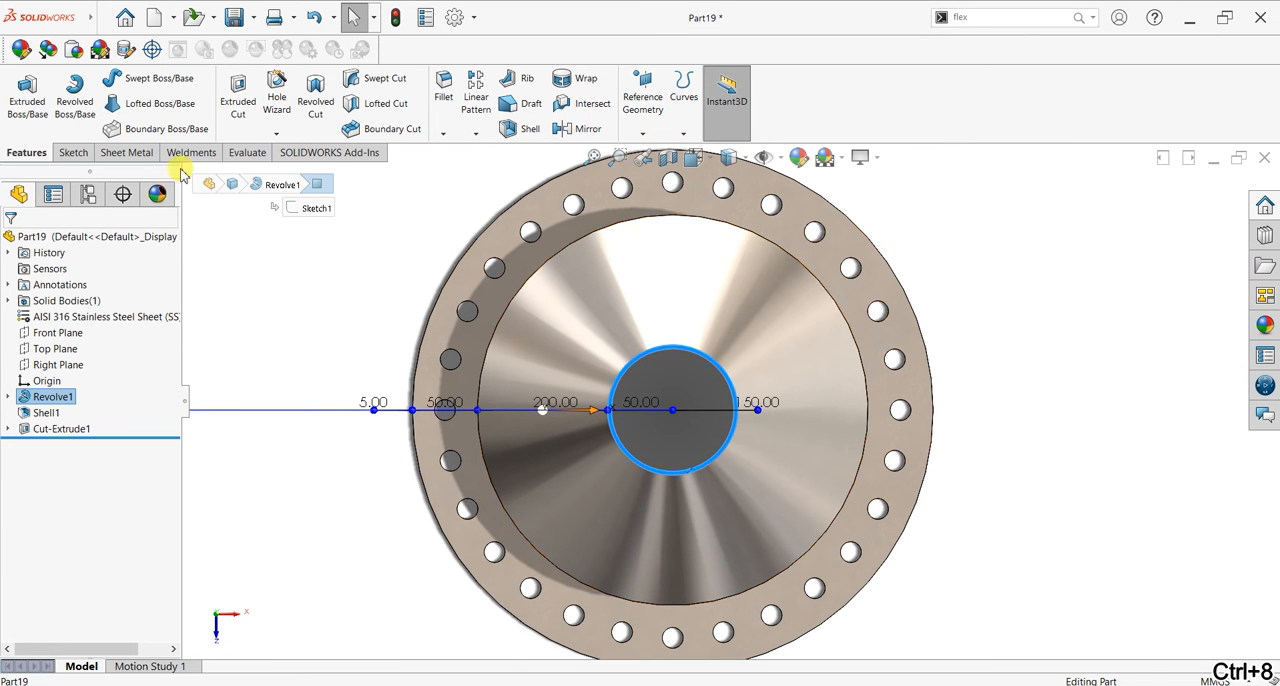
{"action": "left_click", "coordinate": [72, 153]}
{"action": "left_click", "coordinate": [21, 95]}
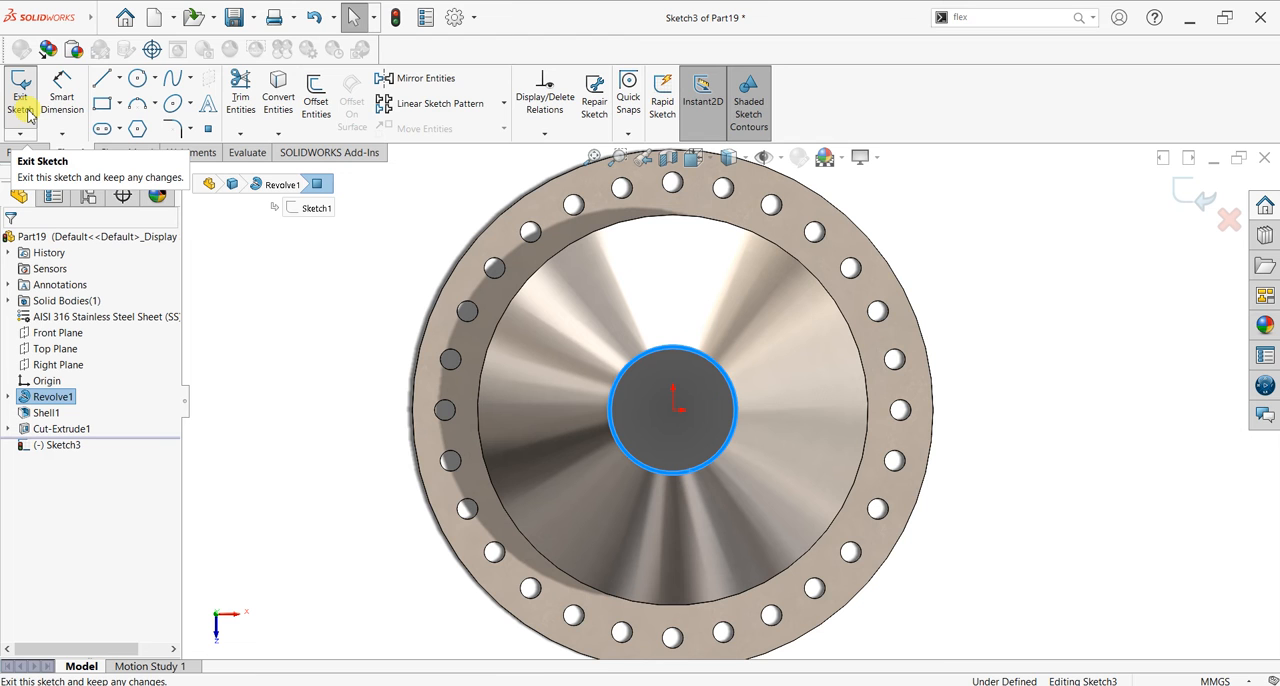
{"action": "left_click", "coordinate": [677, 406]}
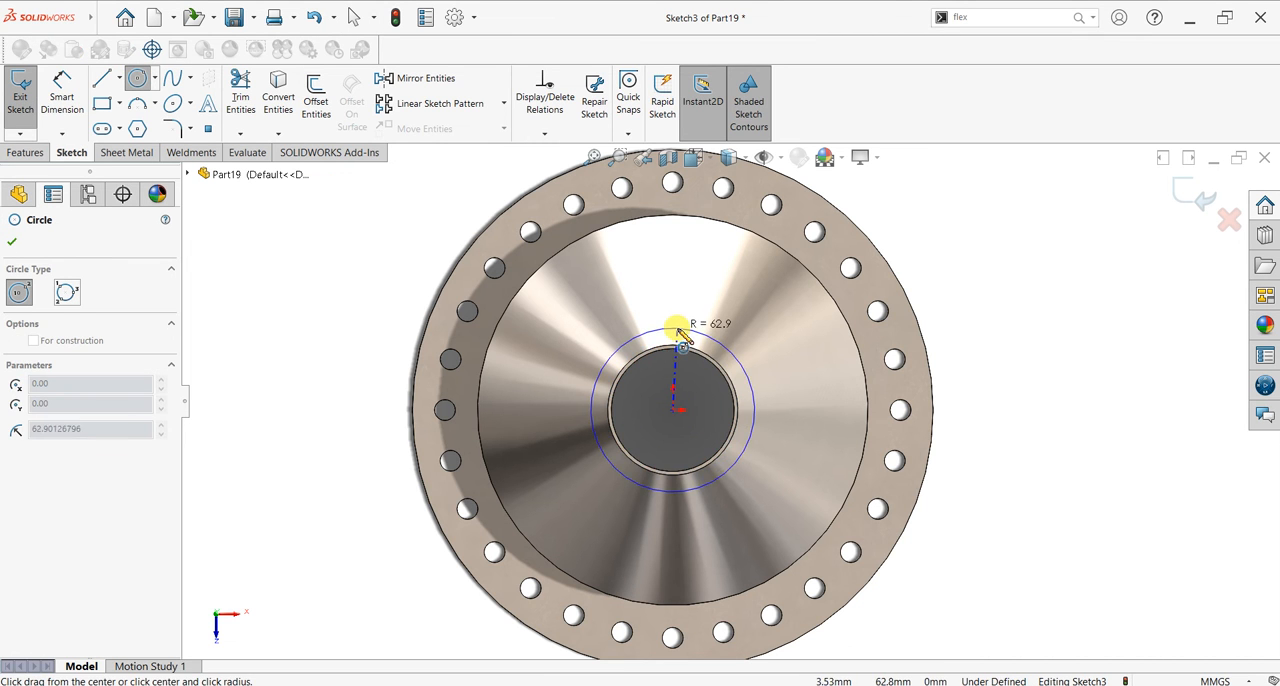
{"action": "left_click", "coordinate": [677, 329]}
{"action": "left_click", "coordinate": [673, 410]}
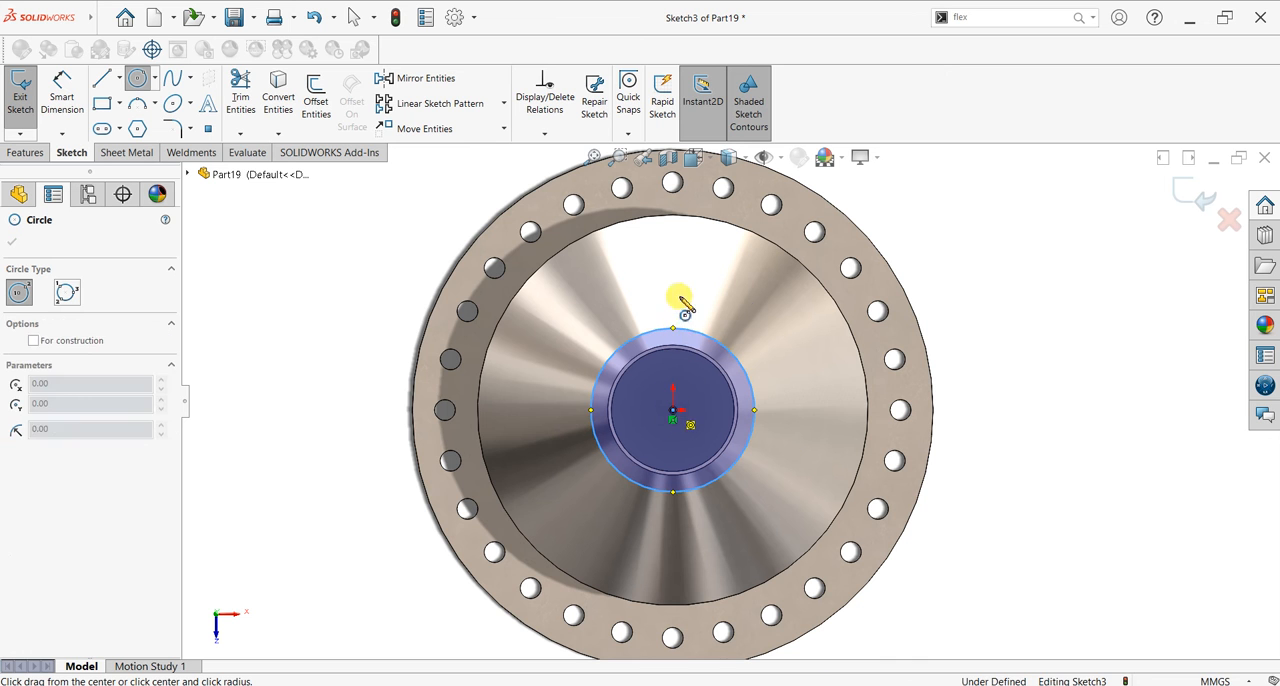
{"action": "left_click", "coordinate": [672, 242]}
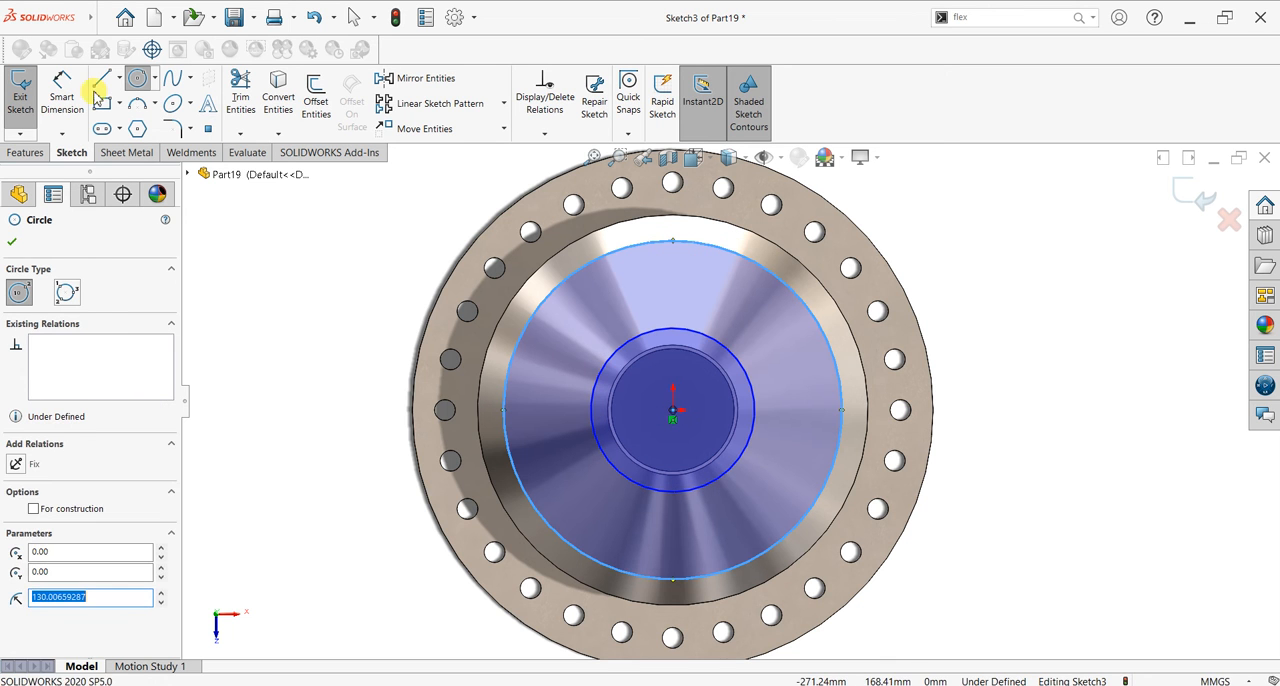
Step: Set the inner sketch circle's diameter to 125 mm and the outer circle's diameter to 260 mm
{"action": "left_click", "coordinate": [62, 90]}
{"action": "left_click", "coordinate": [755, 397]}
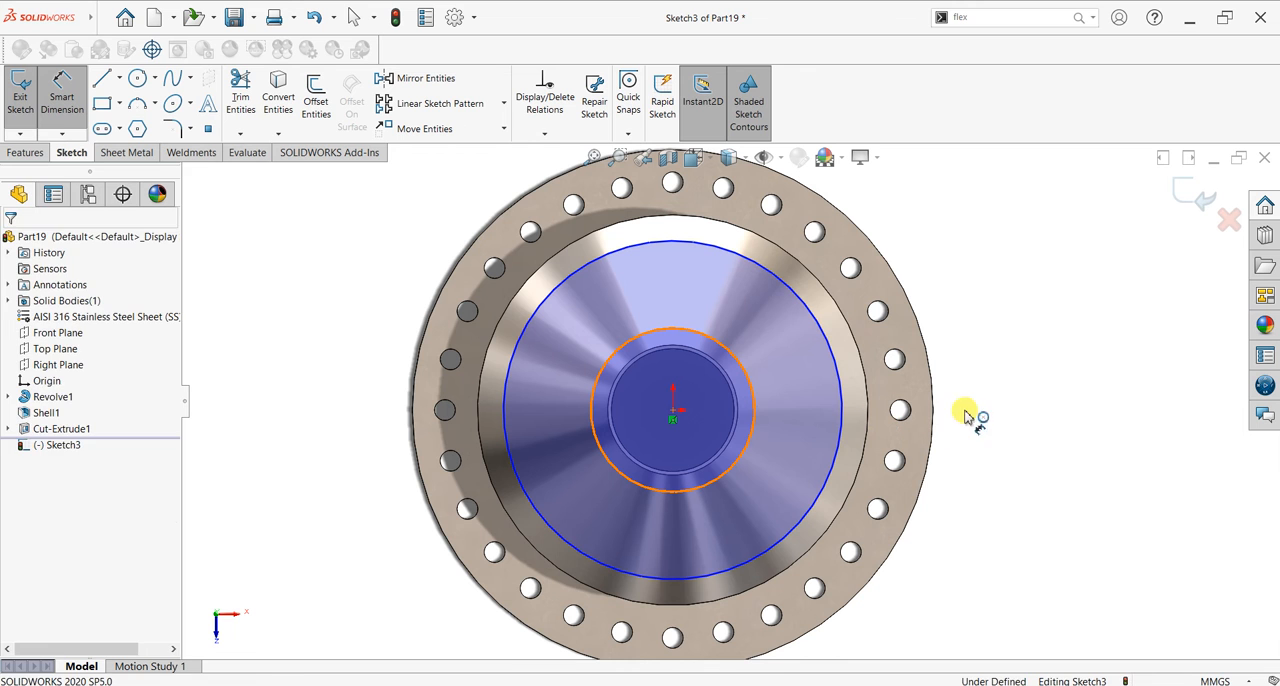
{"action": "left_click", "coordinate": [968, 416]}
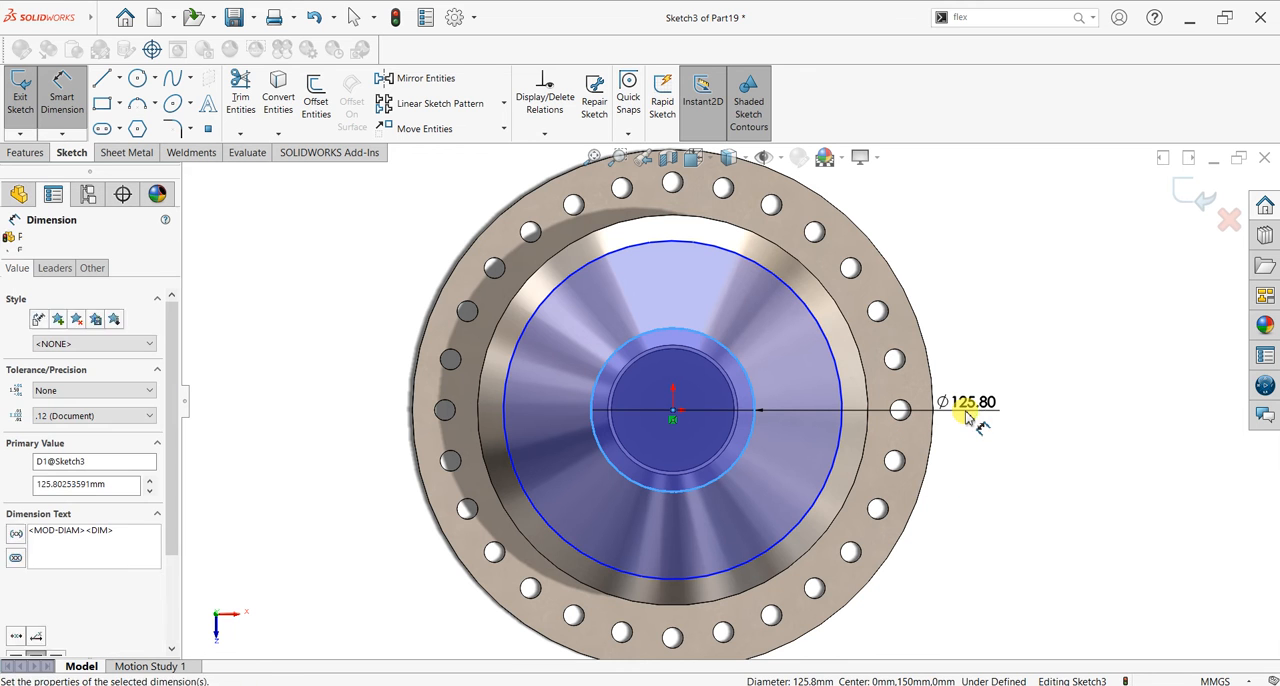
{"action": "key", "text": "Return"}
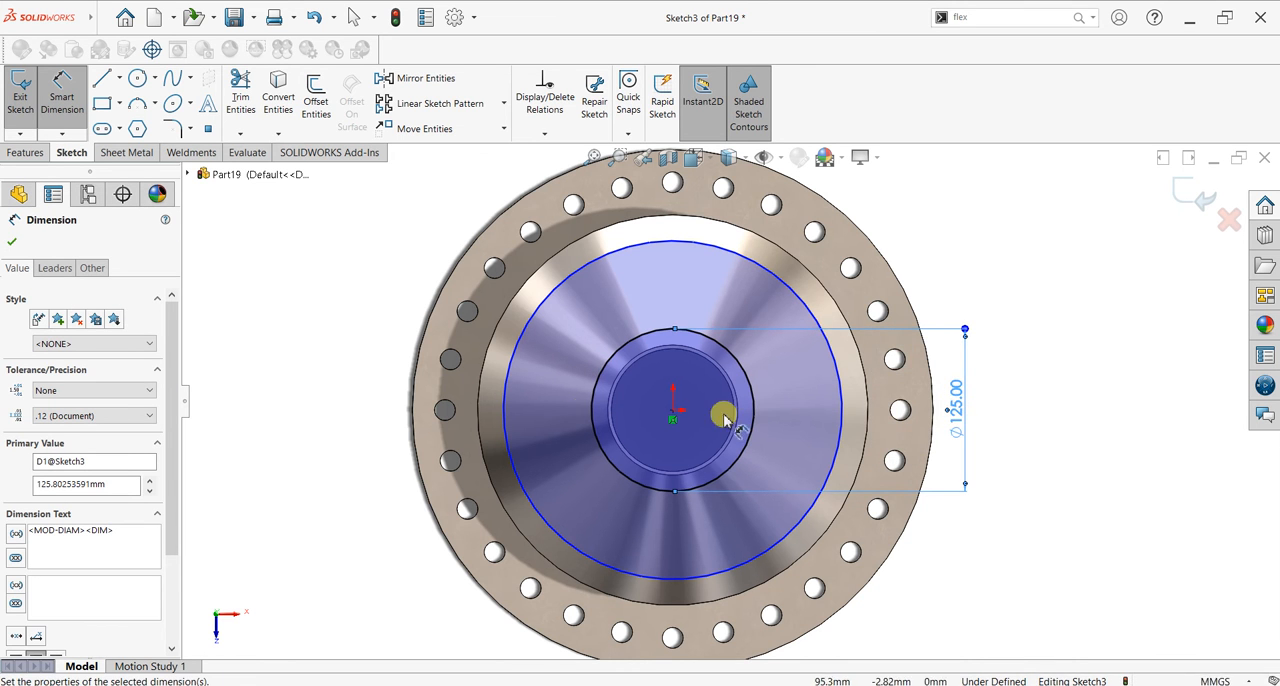
{"action": "left_click", "coordinate": [503, 406]}
{"action": "left_click", "coordinate": [360, 414]}
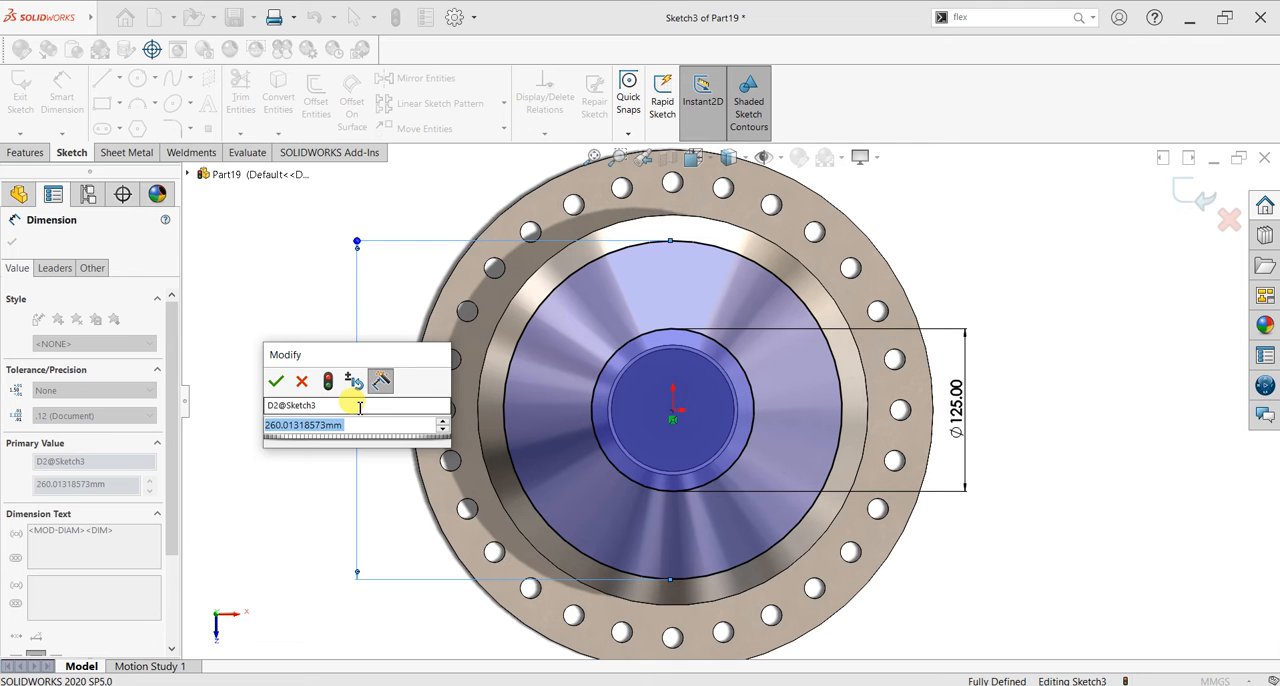
{"action": "type", "text": "200"}
{"action": "key", "text": "Return"}
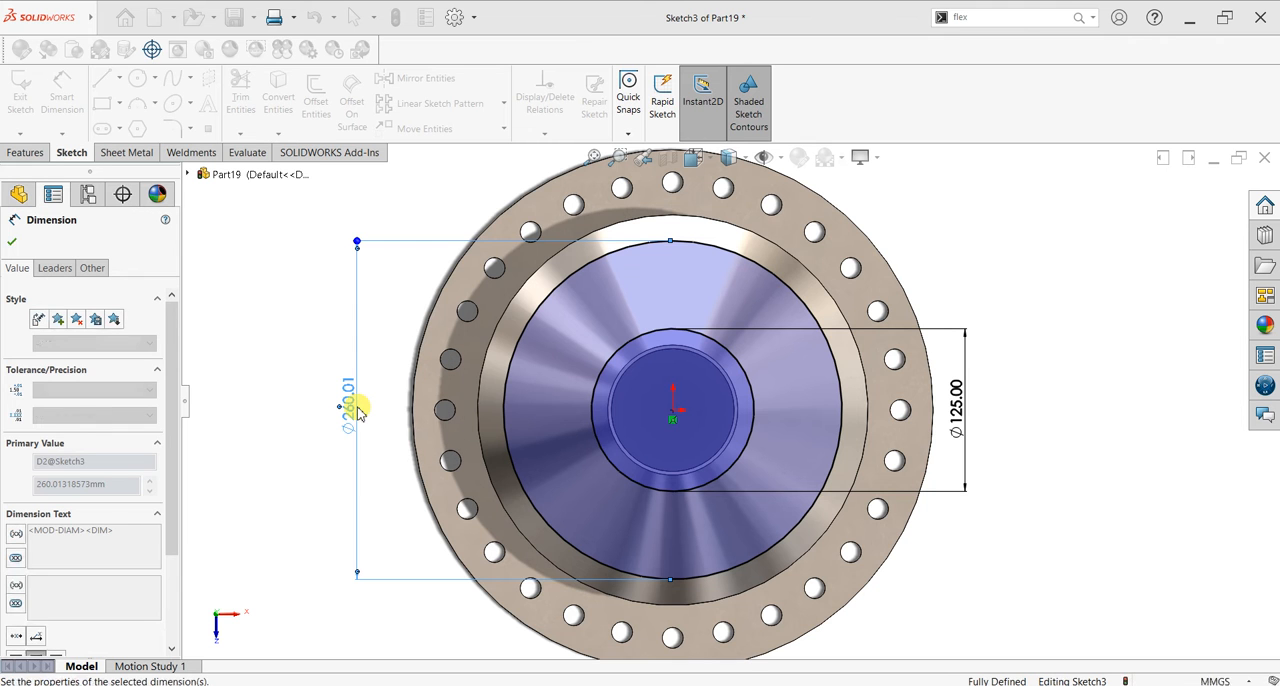
{"action": "left_click", "coordinate": [11, 245]}
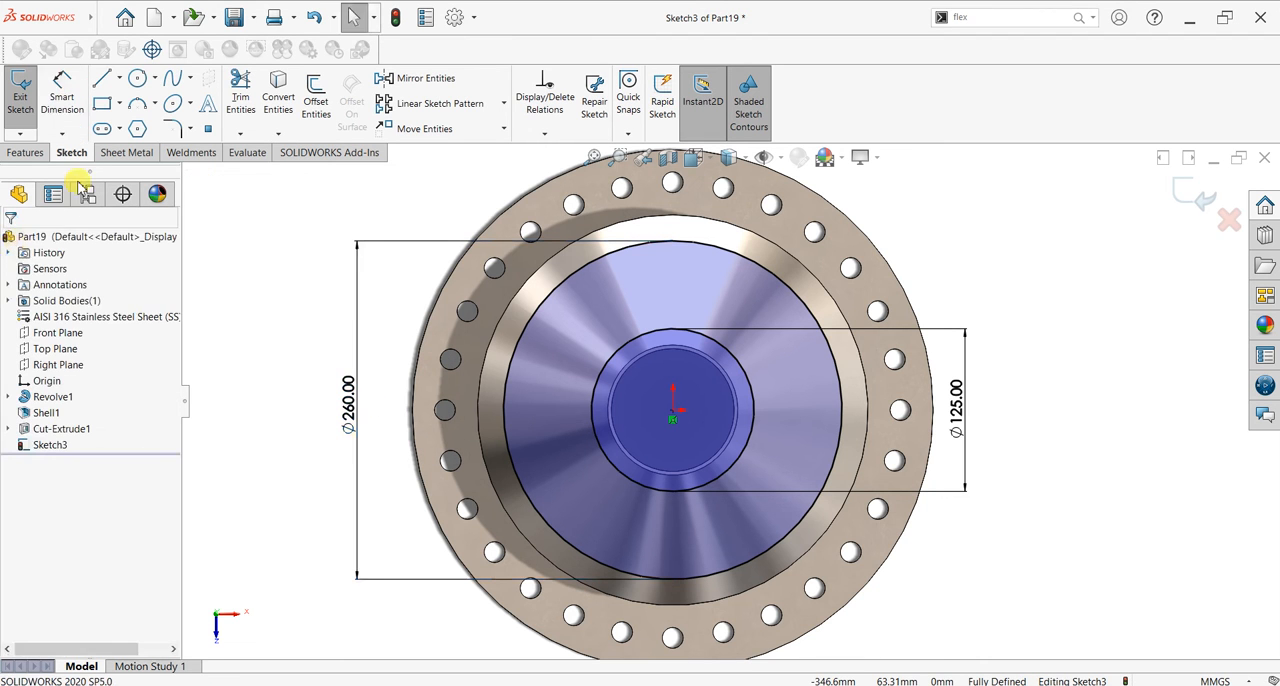
Step: Draw a vertical construction line from the inner circle's upper quadrant point to the outer circle's upper quadrant point
{"action": "left_click", "coordinate": [118, 78]}
{"action": "left_click", "coordinate": [140, 108]}
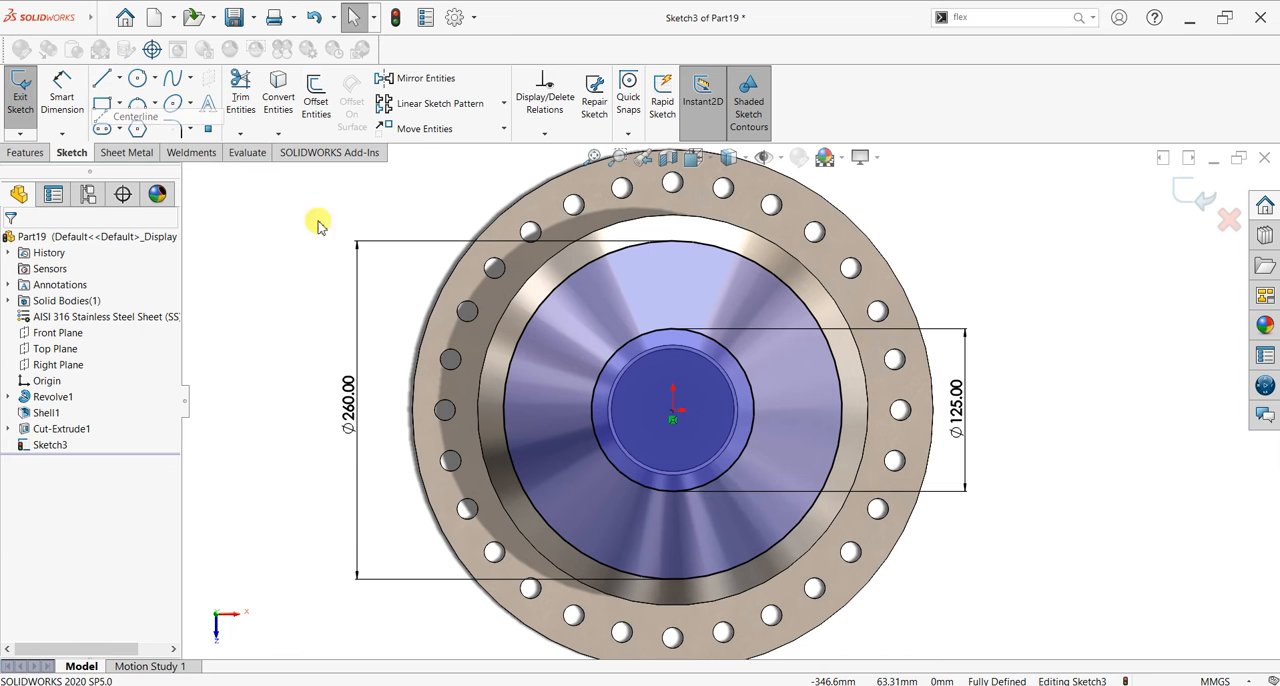
{"action": "left_click", "coordinate": [672, 328]}
{"action": "left_click", "coordinate": [672, 241]}
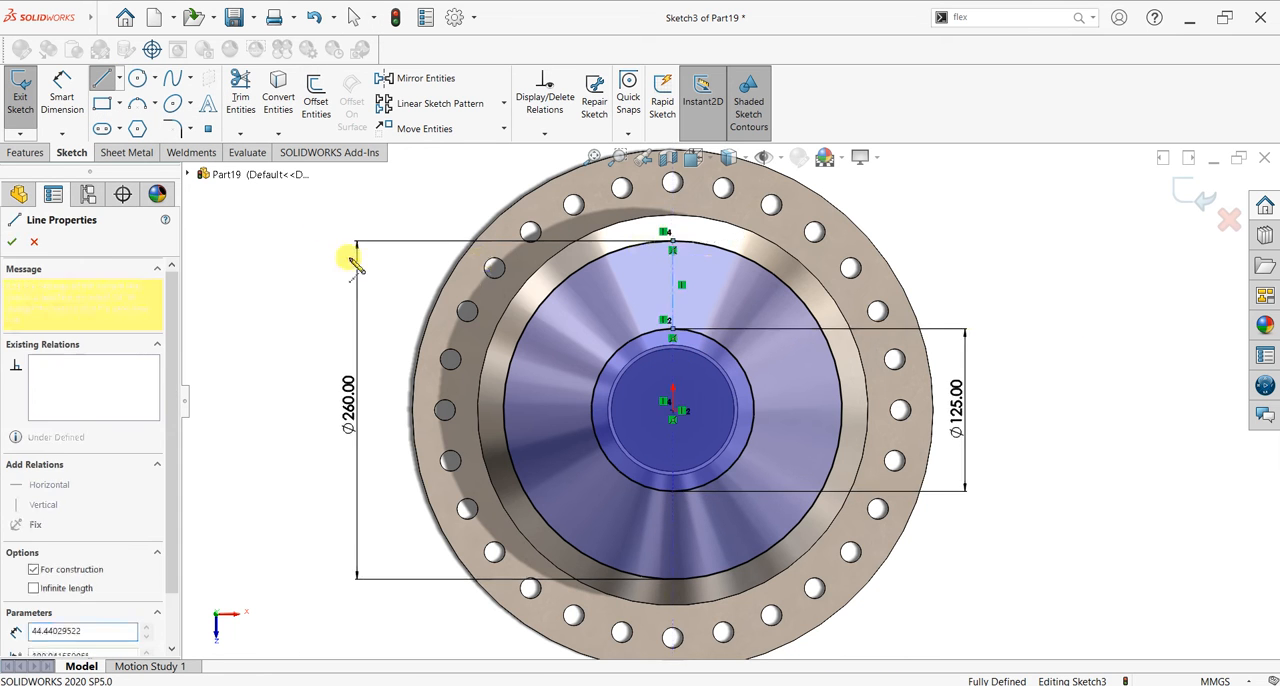
{"action": "key", "text": "Escape"}
{"action": "key", "text": "Escape"}
{"action": "left_click", "coordinate": [316, 100]}
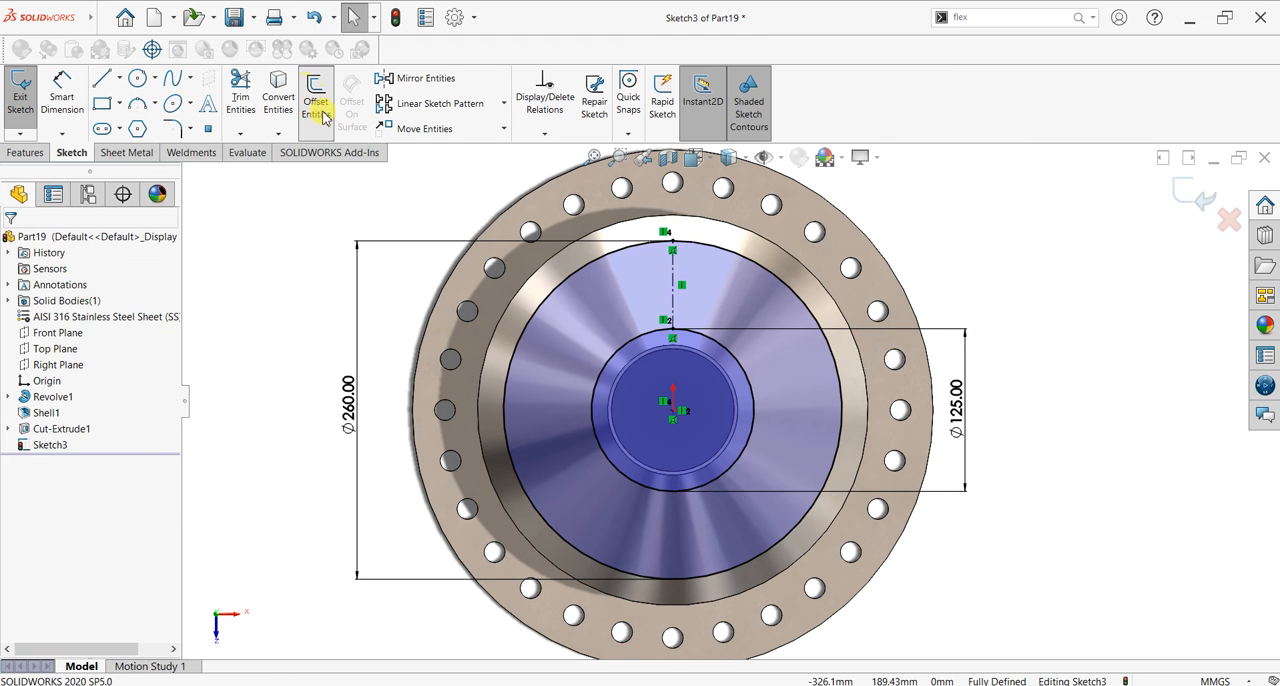
{"action": "left_click", "coordinate": [675, 309]}
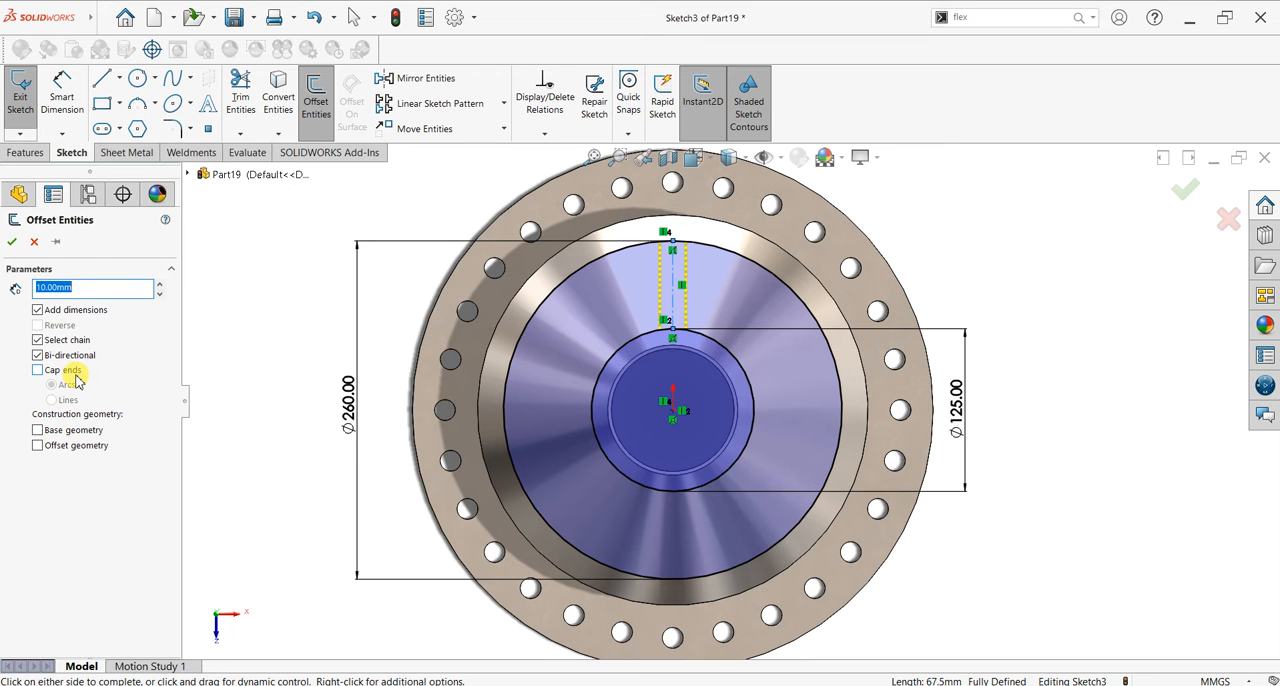
{"action": "left_click", "coordinate": [34, 242]}
Step: Sketch two connected lines left of the centreline: a slanted one from beyond the outer circle, and a vertical one about 33 mm long into the inner circle
{"action": "scroll", "coordinate": [891, 274], "scroll_direction": "down", "scroll_amount": 2}
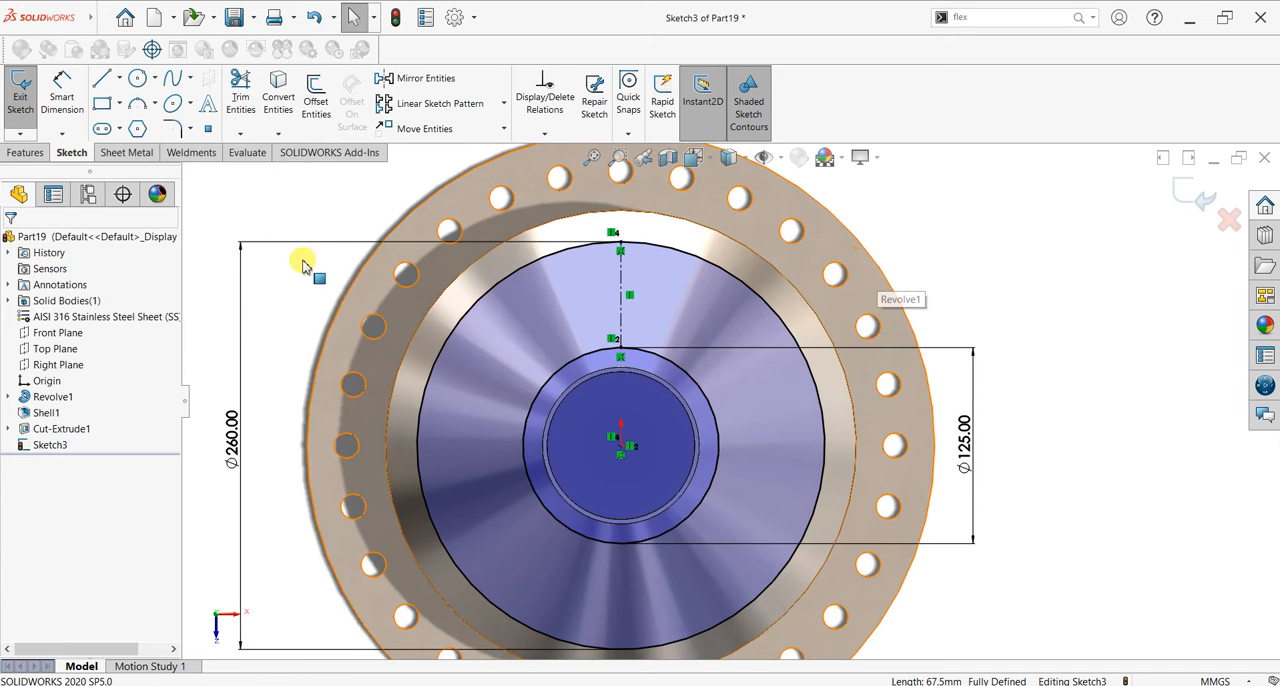
{"action": "left_click", "coordinate": [609, 233]}
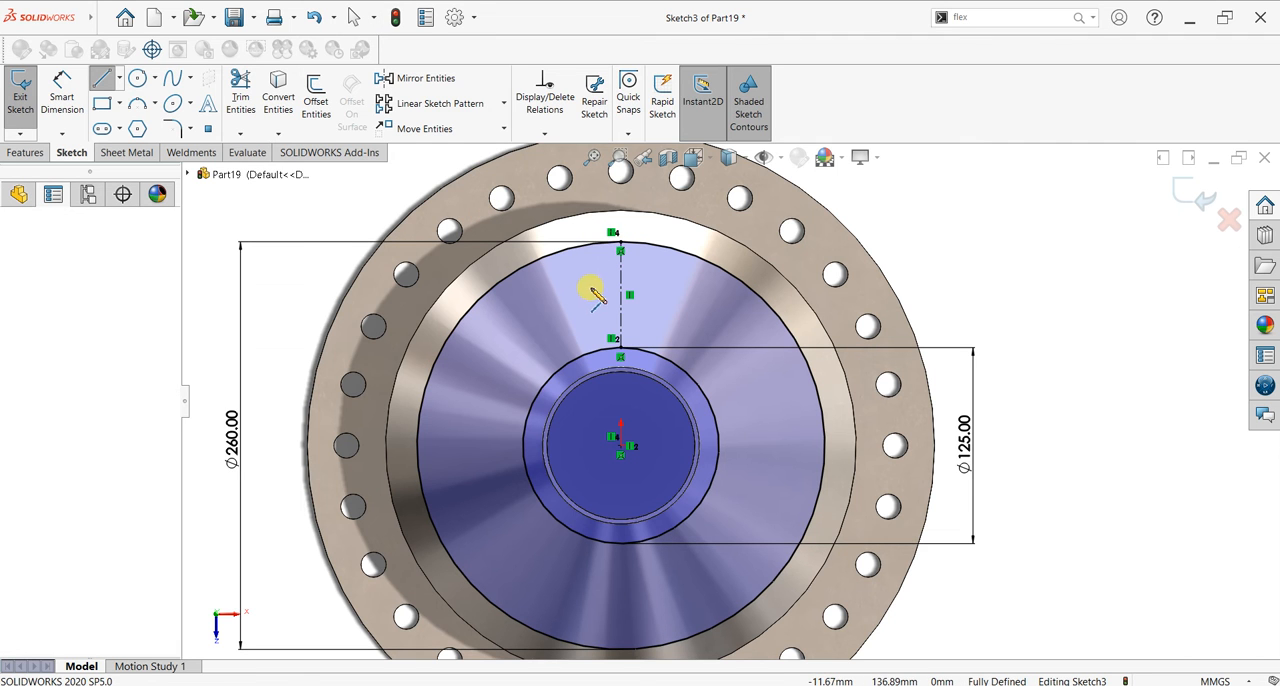
{"action": "left_click", "coordinate": [593, 310]}
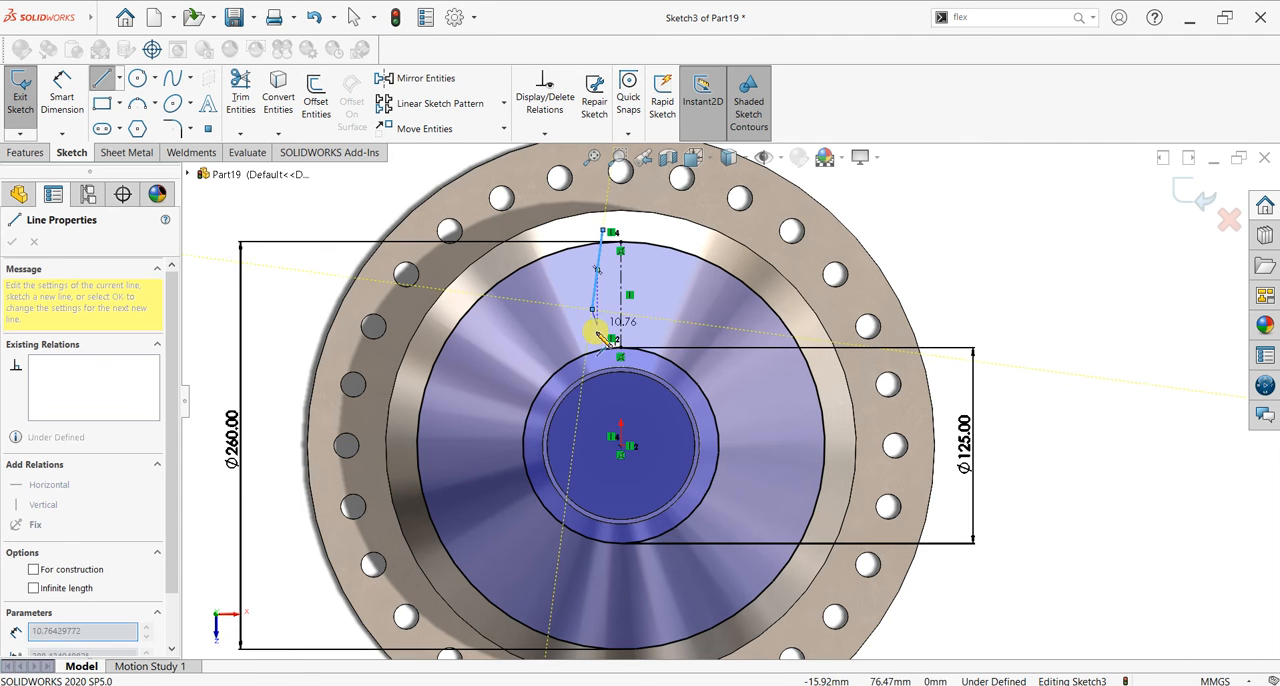
{"action": "left_click", "coordinate": [594, 361]}
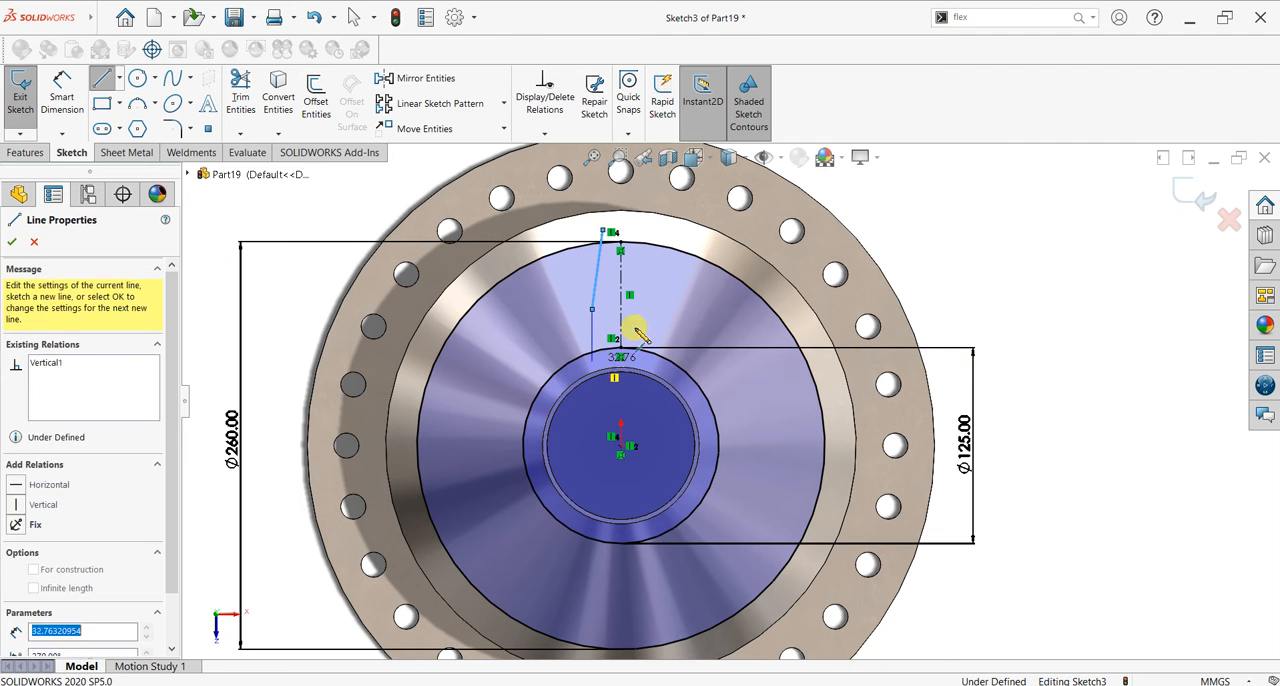
{"action": "right_click", "coordinate": [941, 225]}
{"action": "left_click", "coordinate": [957, 237]}
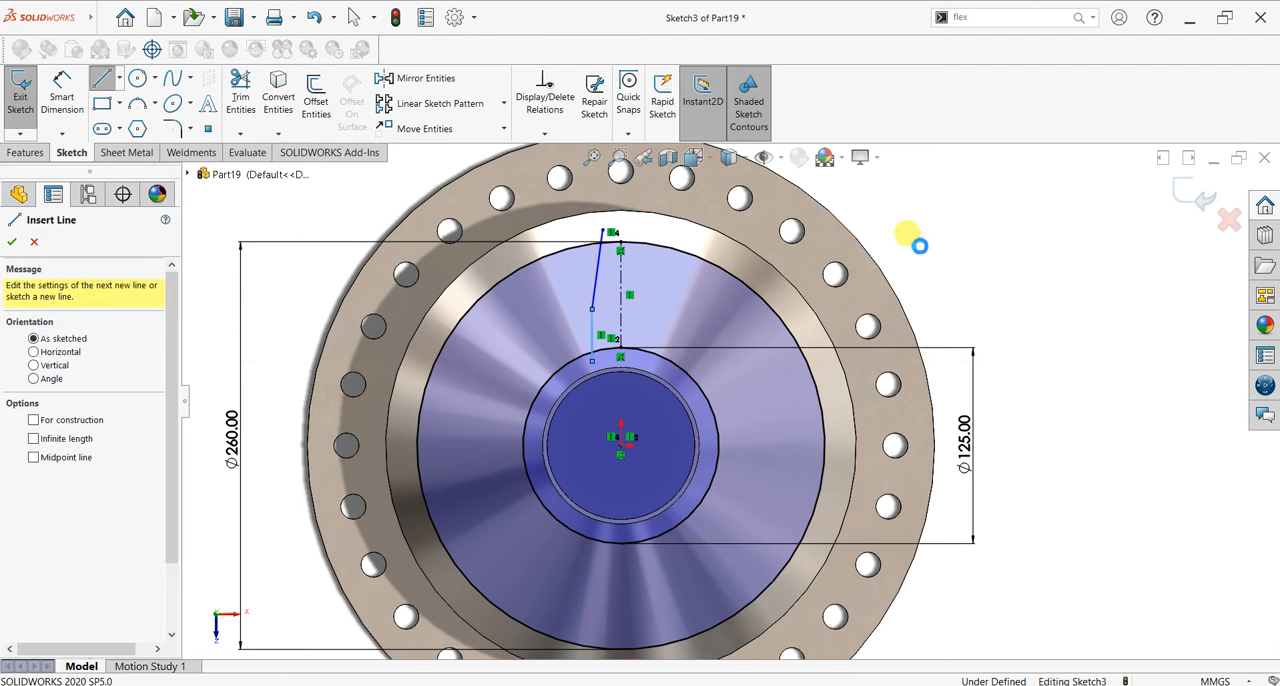
Step: Make the short vertical line parallel to the construction centreline
{"action": "left_click", "coordinate": [621, 330]}
{"action": "left_click", "coordinate": [595, 332], "text": "ctrl"}
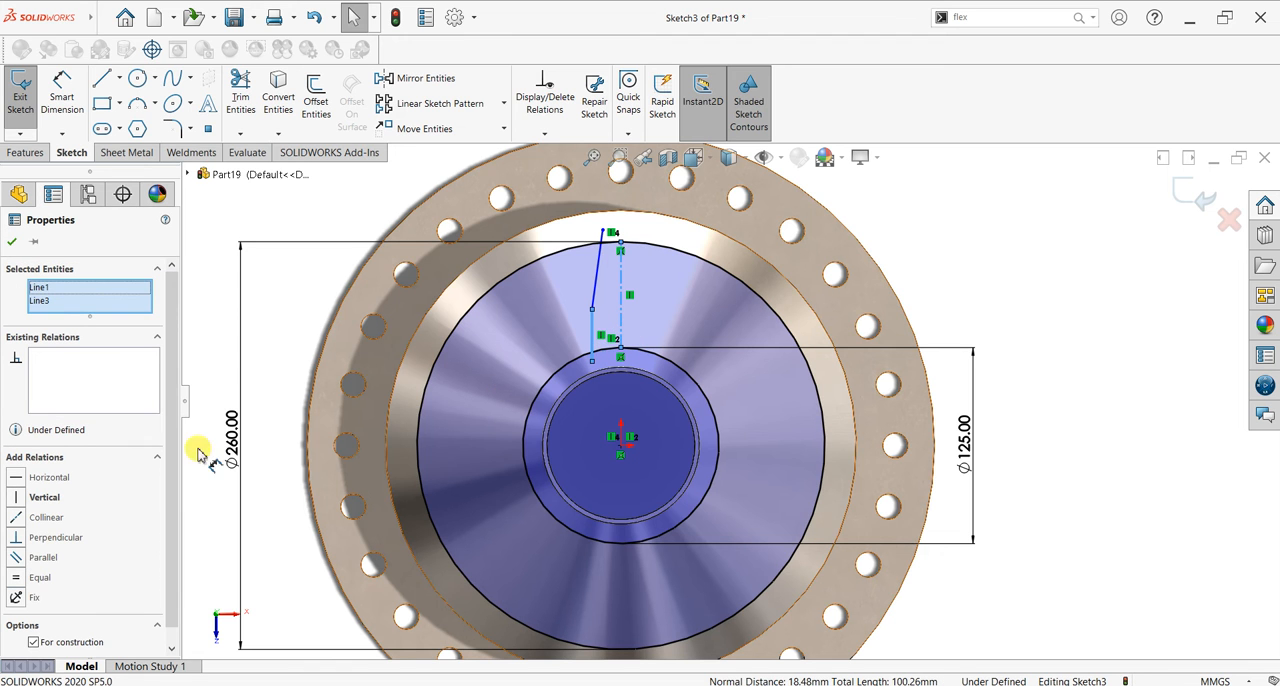
{"action": "left_click", "coordinate": [20, 560]}
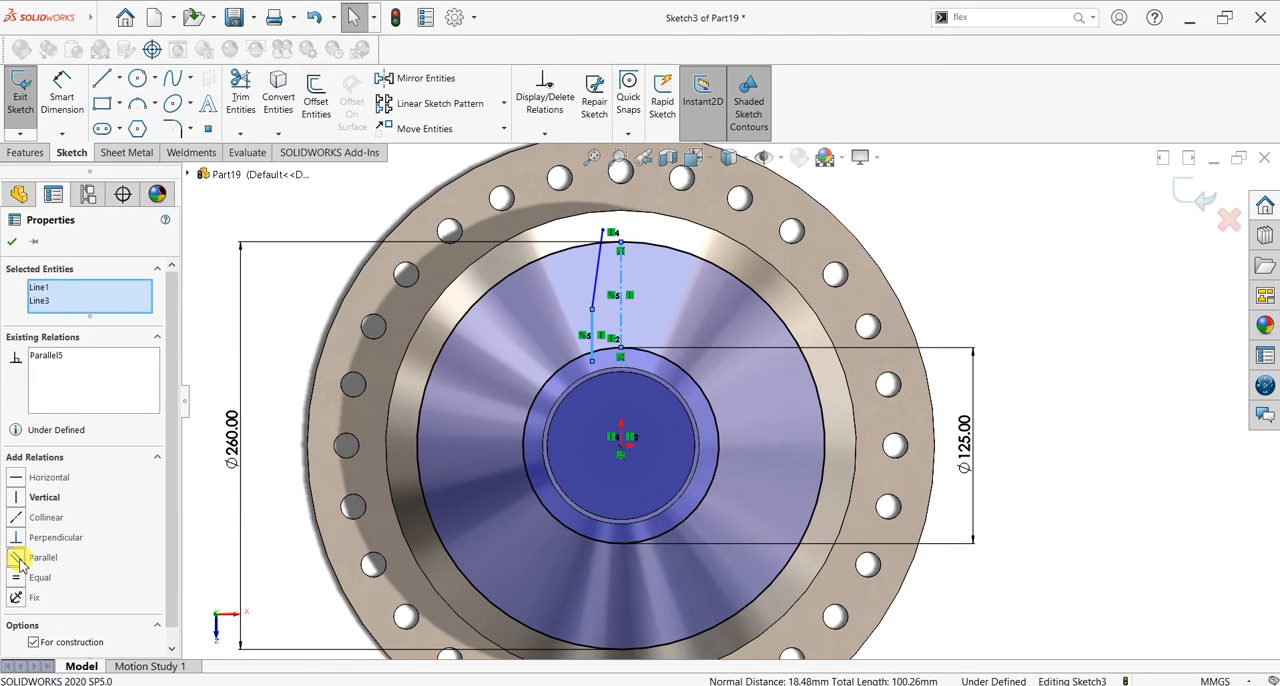
{"action": "left_click", "coordinate": [16, 246]}
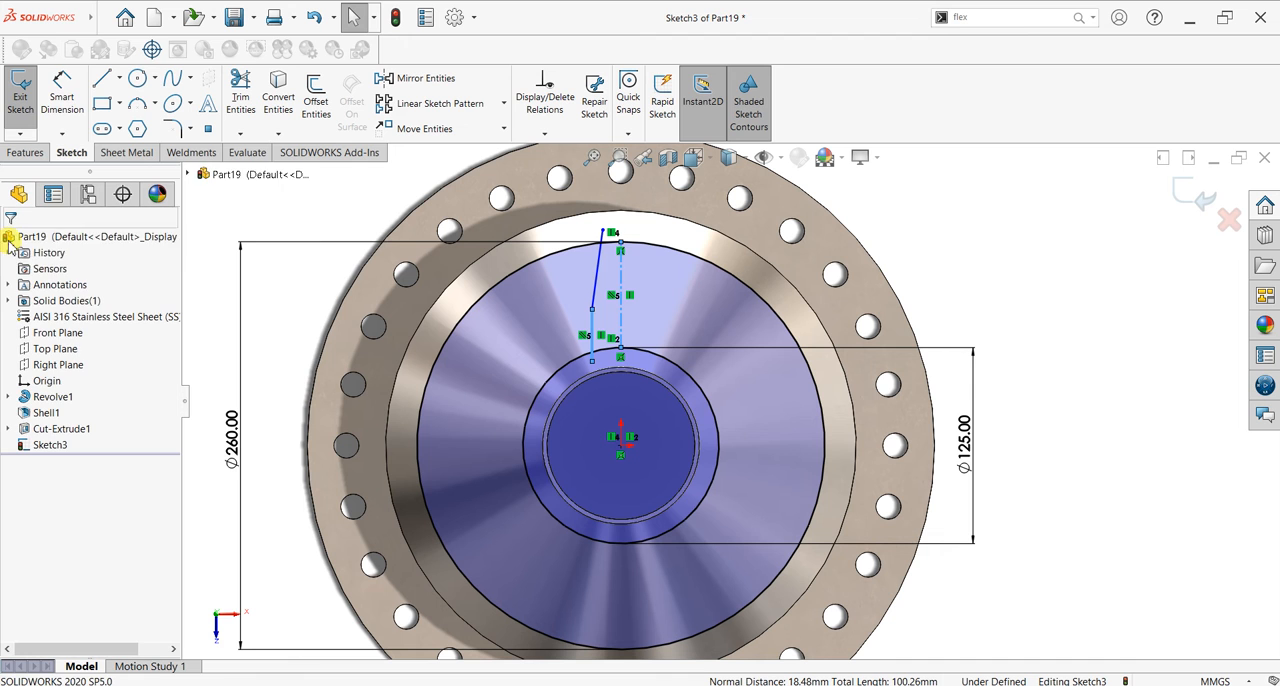
Step: Dimension the horizontal distance from the slanted line's upper endpoint to the centreline's upper endpoint as 10 mm
{"action": "left_click", "coordinate": [62, 90]}
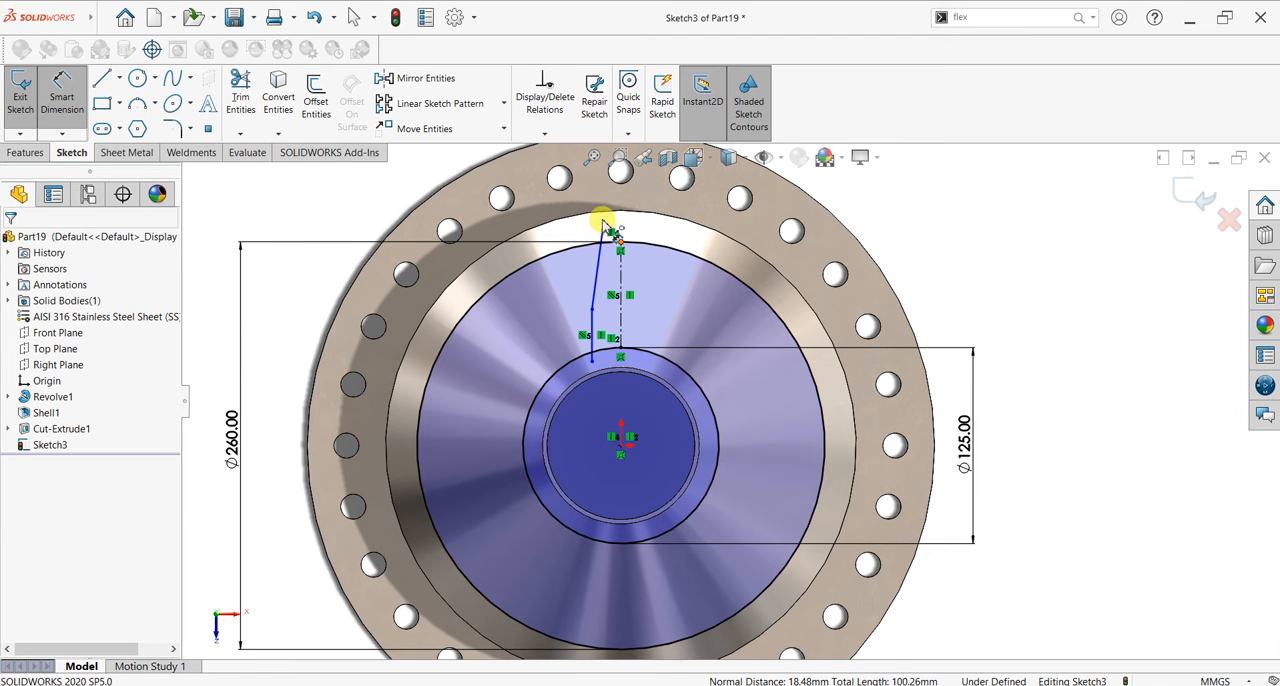
{"action": "left_click", "coordinate": [620, 242]}
{"action": "left_click", "coordinate": [603, 230]}
{"action": "left_click", "coordinate": [607, 202]}
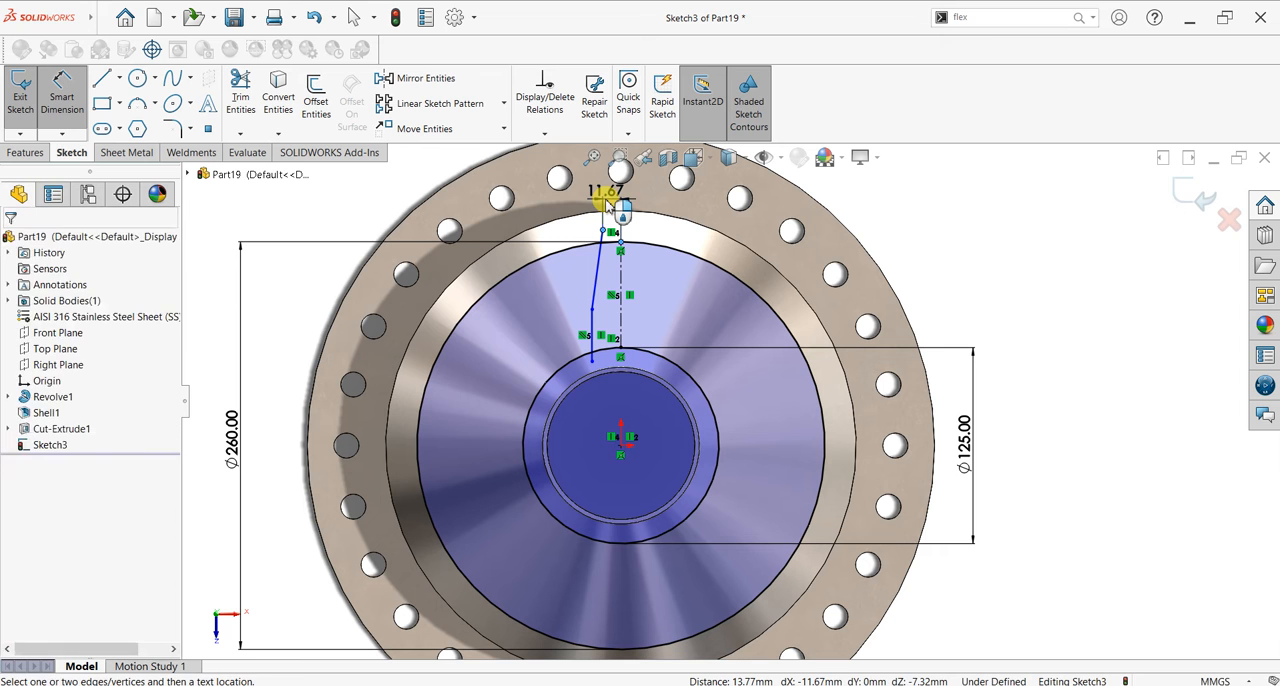
{"action": "left_click", "coordinate": [607, 202]}
{"action": "type", "text": "10"}
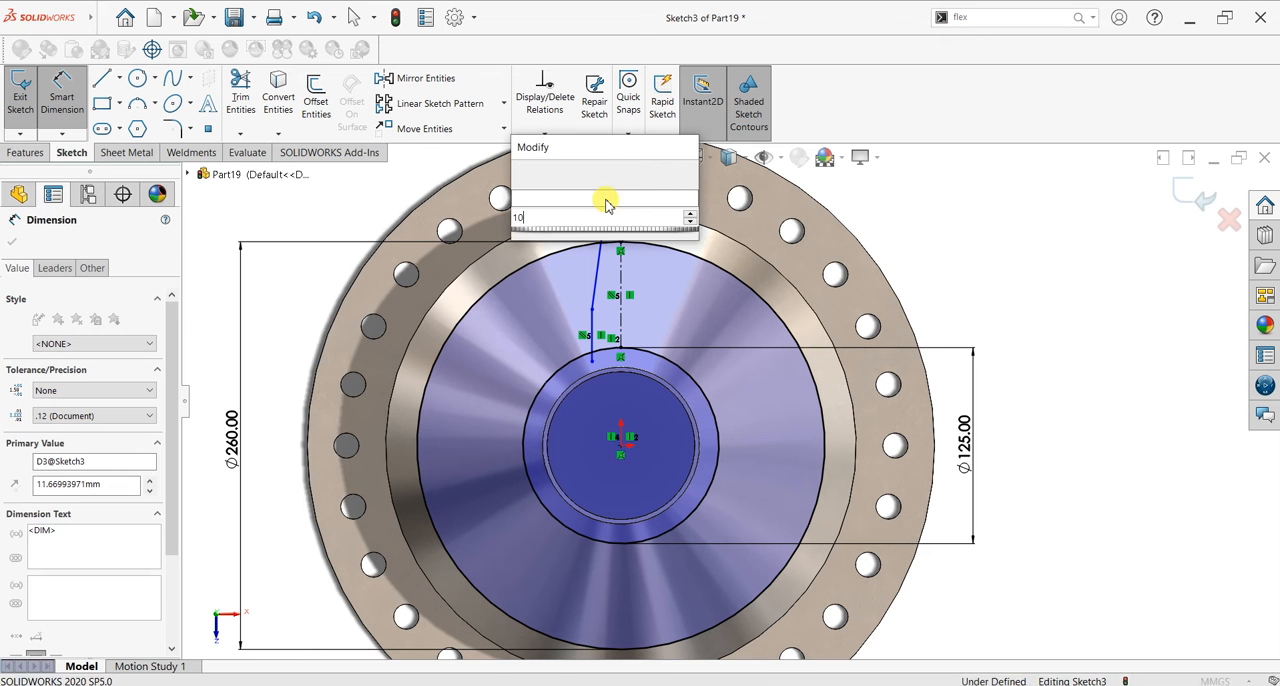
{"action": "key", "text": "Return"}
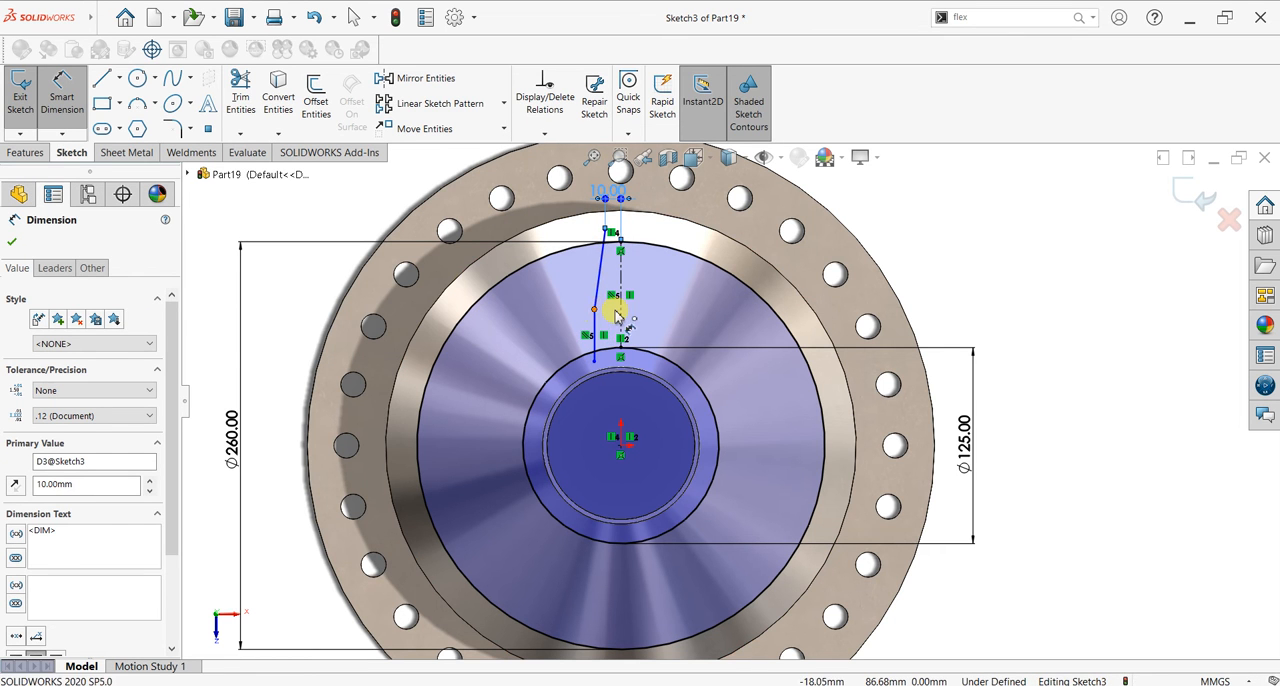
Step: Add a doubled-distance dimension of 35 mm from the junction of the two lines across the centreline
{"action": "left_click", "coordinate": [594, 310]}
{"action": "left_click", "coordinate": [620, 311]}
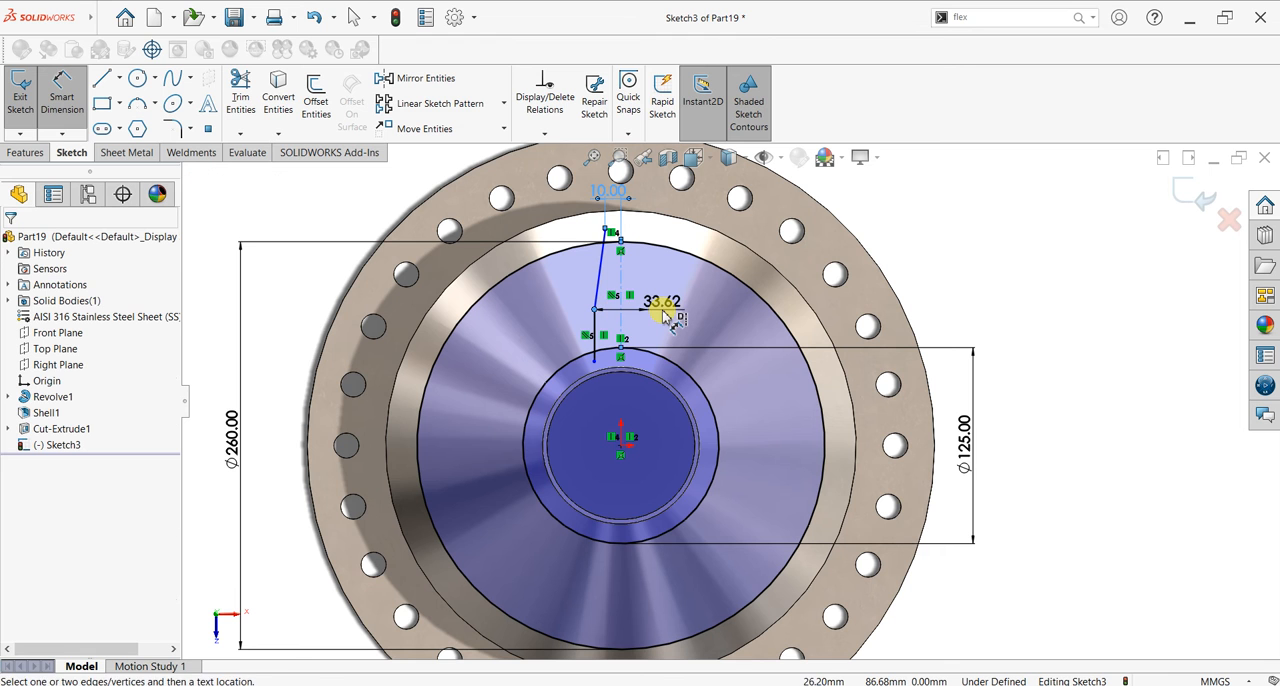
{"action": "left_click", "coordinate": [665, 315]}
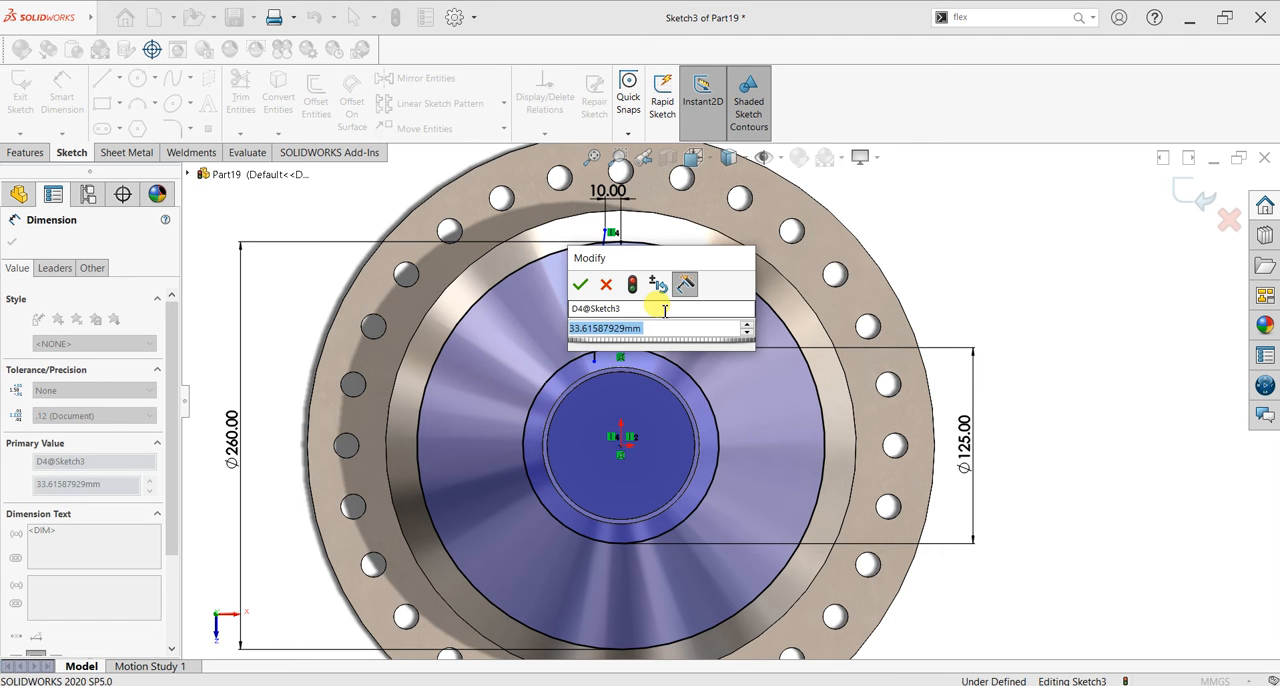
{"action": "type", "text": "35"}
{"action": "key", "text": "Return"}
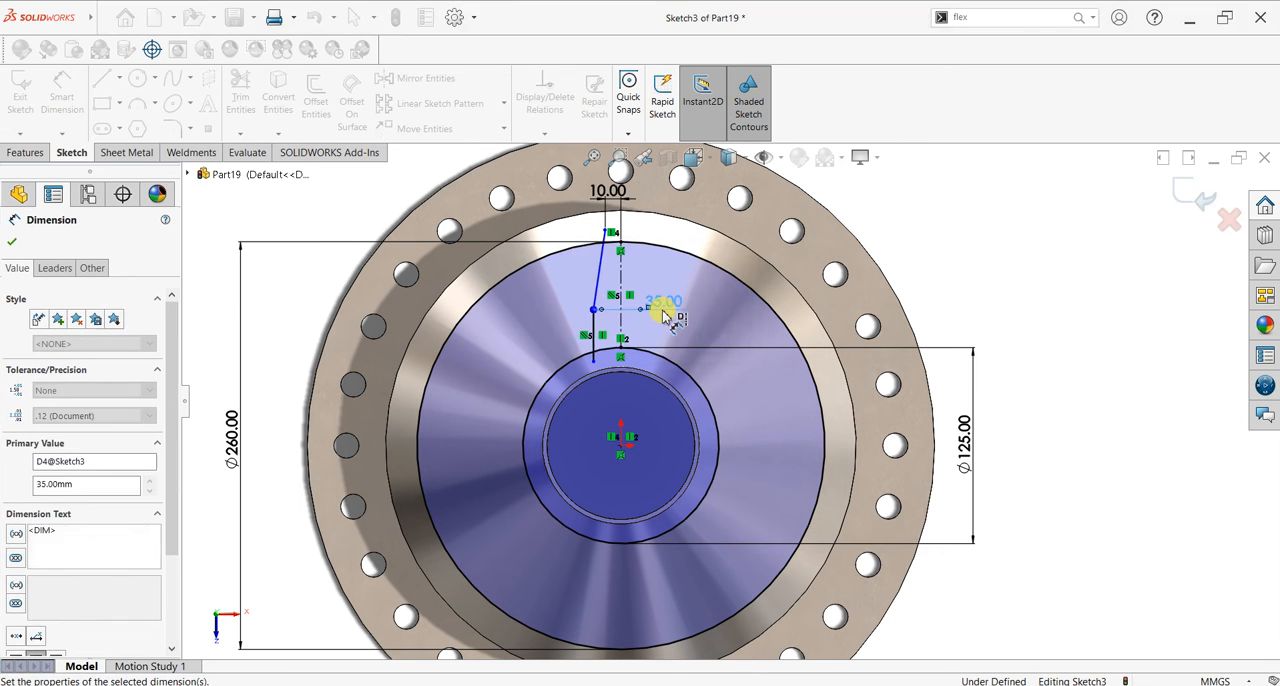
Step: Dimension the horizontal distance between the vertical line's lower endpoint and the centreline's lower endpoint
{"action": "left_click", "coordinate": [614, 350]}
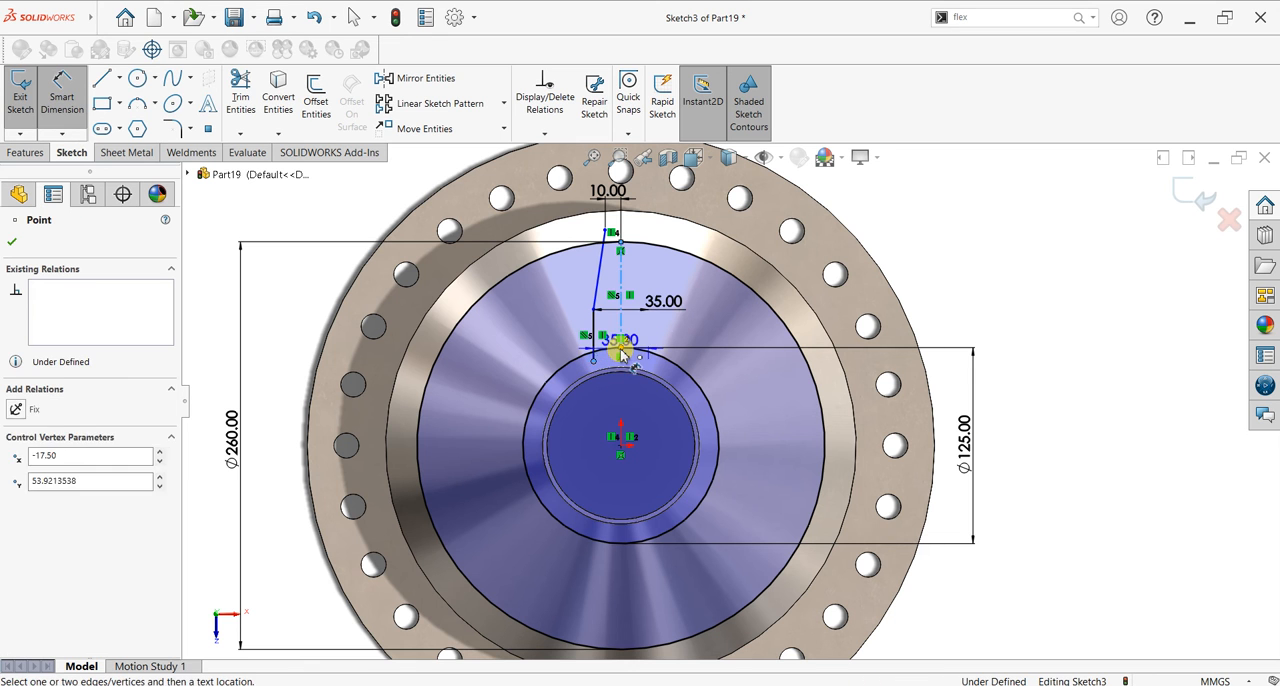
{"action": "left_click", "coordinate": [613, 405]}
{"action": "left_click", "coordinate": [729, 347]}
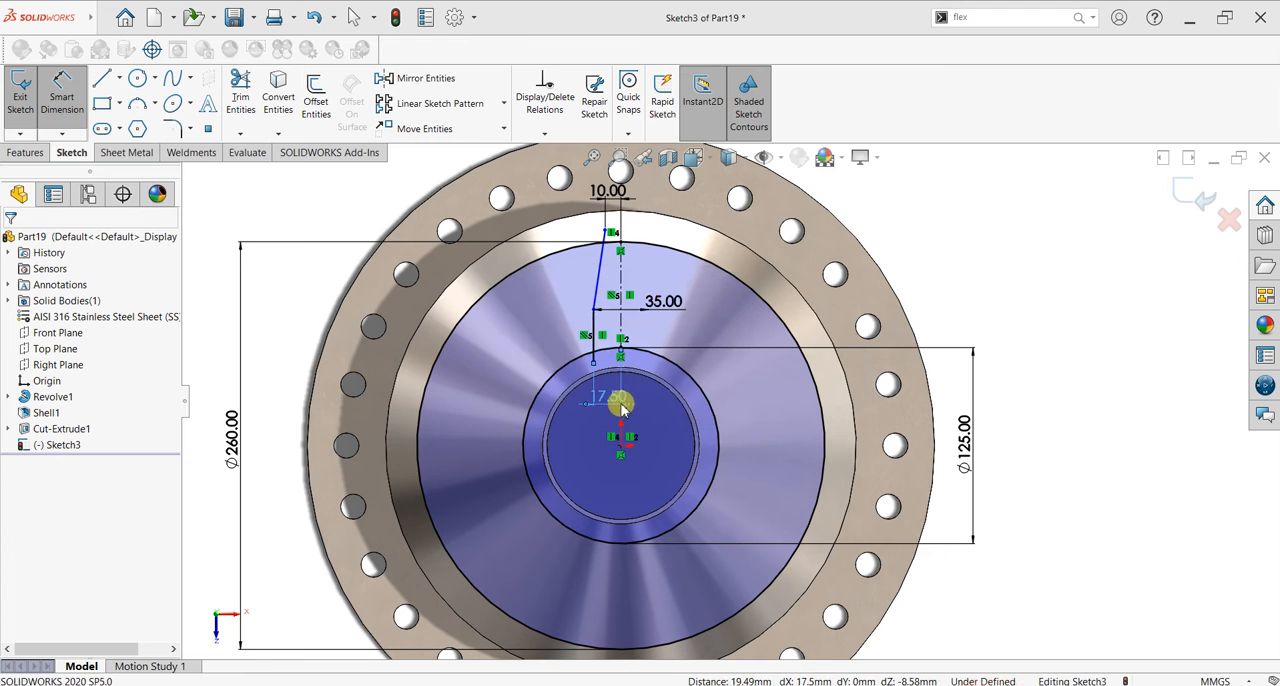
Step: Place the horizontal reference dimension below the vertical line's lower endpoint, and dimension the short vertical line's length as 33 mm
{"action": "left_click", "coordinate": [613, 399]}
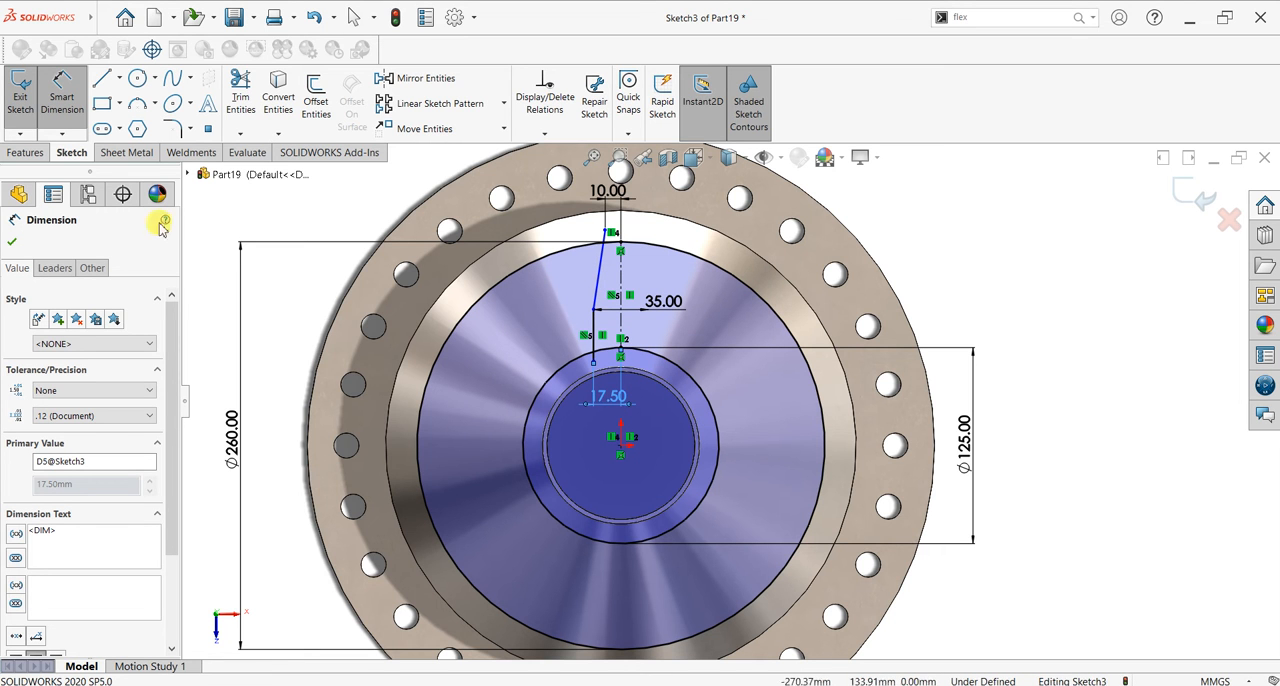
{"action": "left_click", "coordinate": [530, 347]}
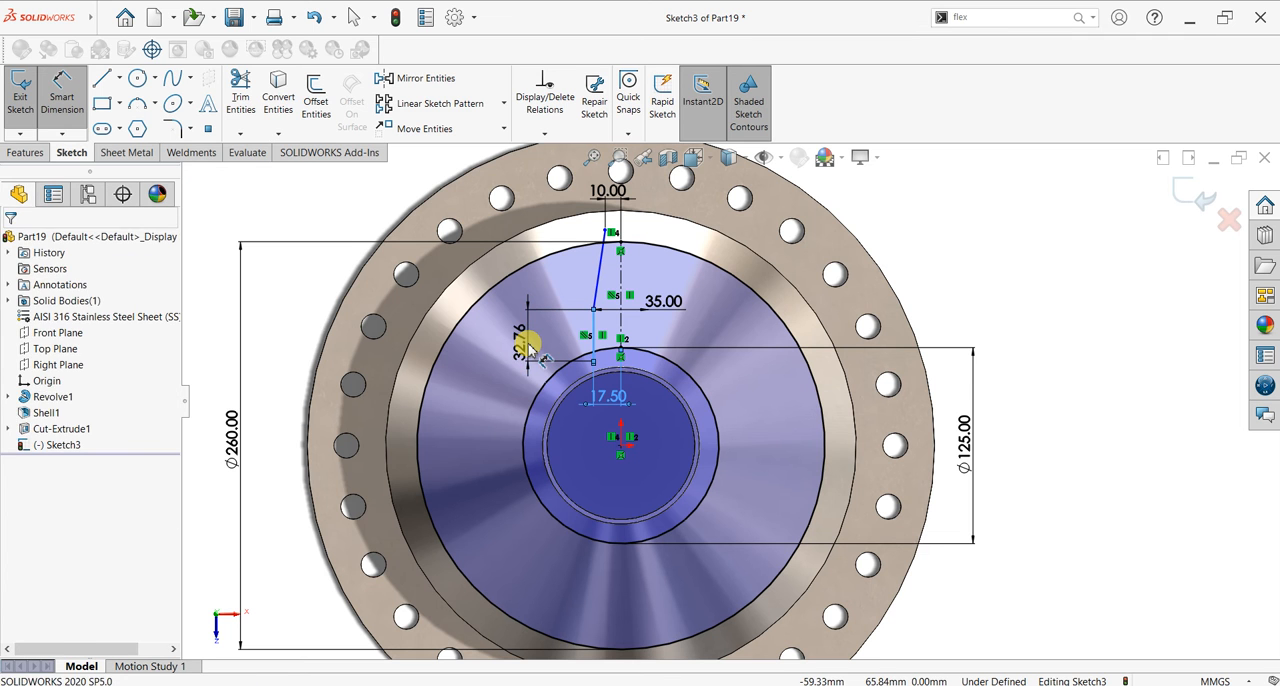
{"action": "left_click", "coordinate": [525, 340]}
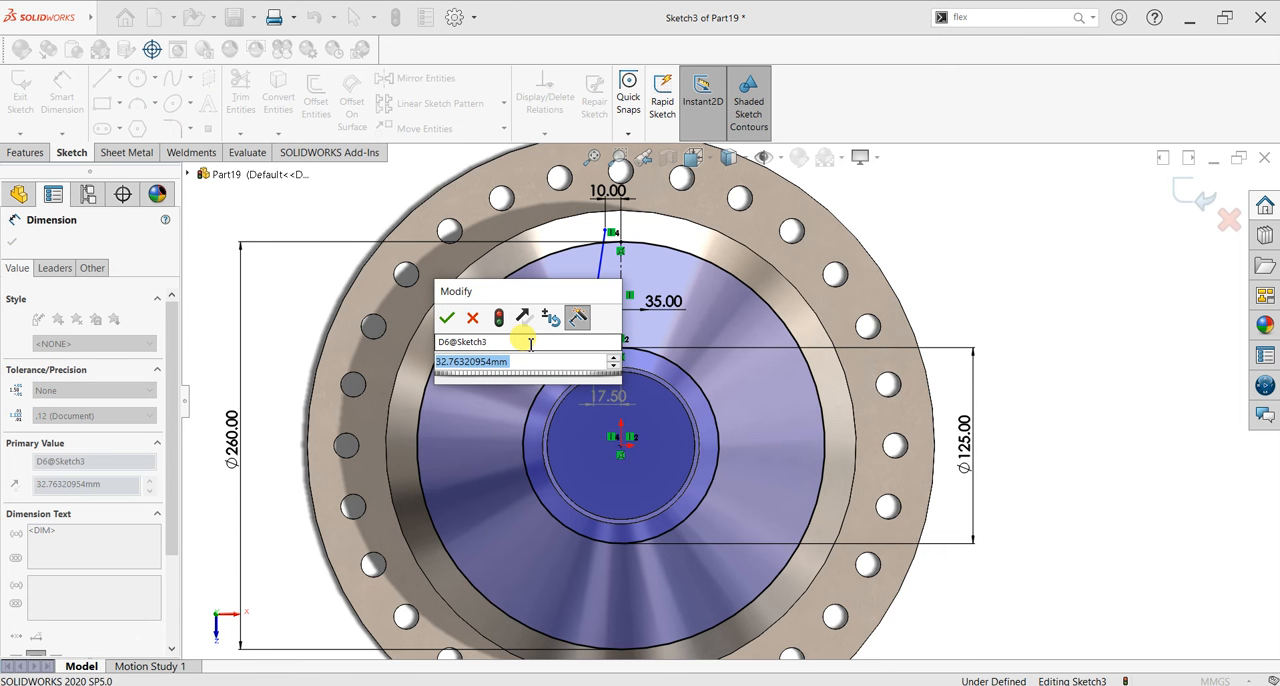
{"action": "type", "text": "33"}
{"action": "key", "text": "Return"}
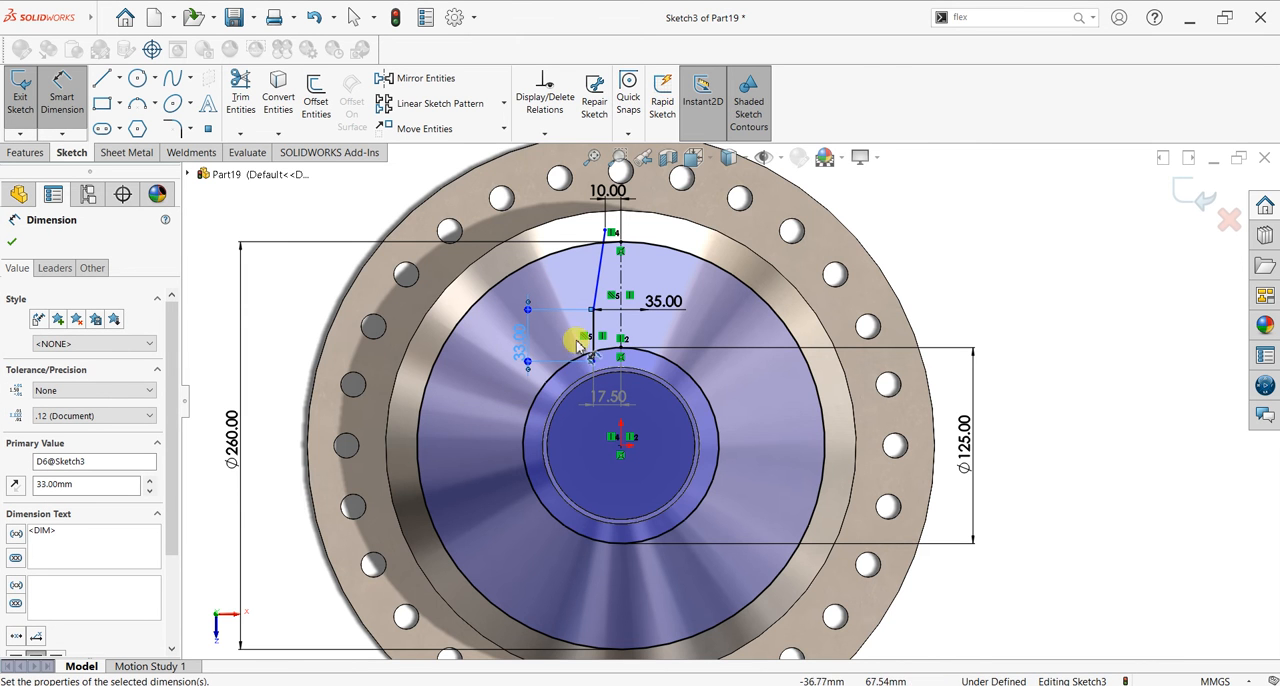
{"action": "scroll", "coordinate": [608, 363], "scroll_direction": "down", "scroll_amount": 3}
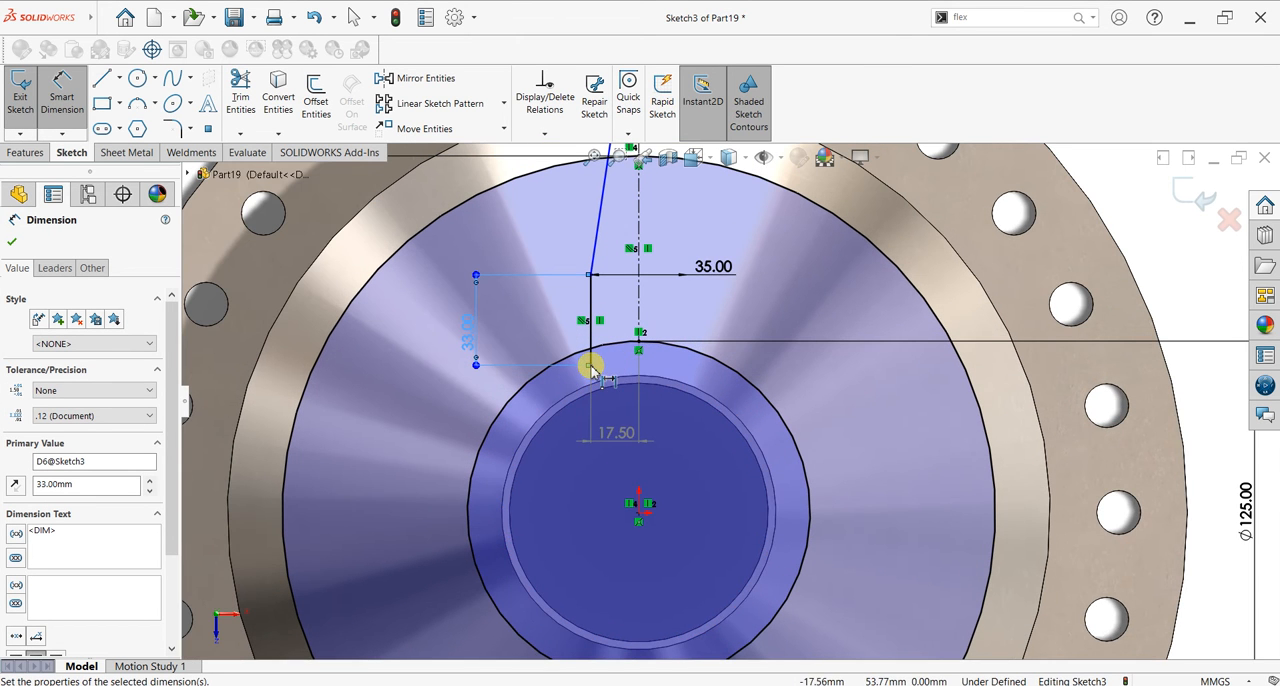
{"action": "key", "text": "Escape"}
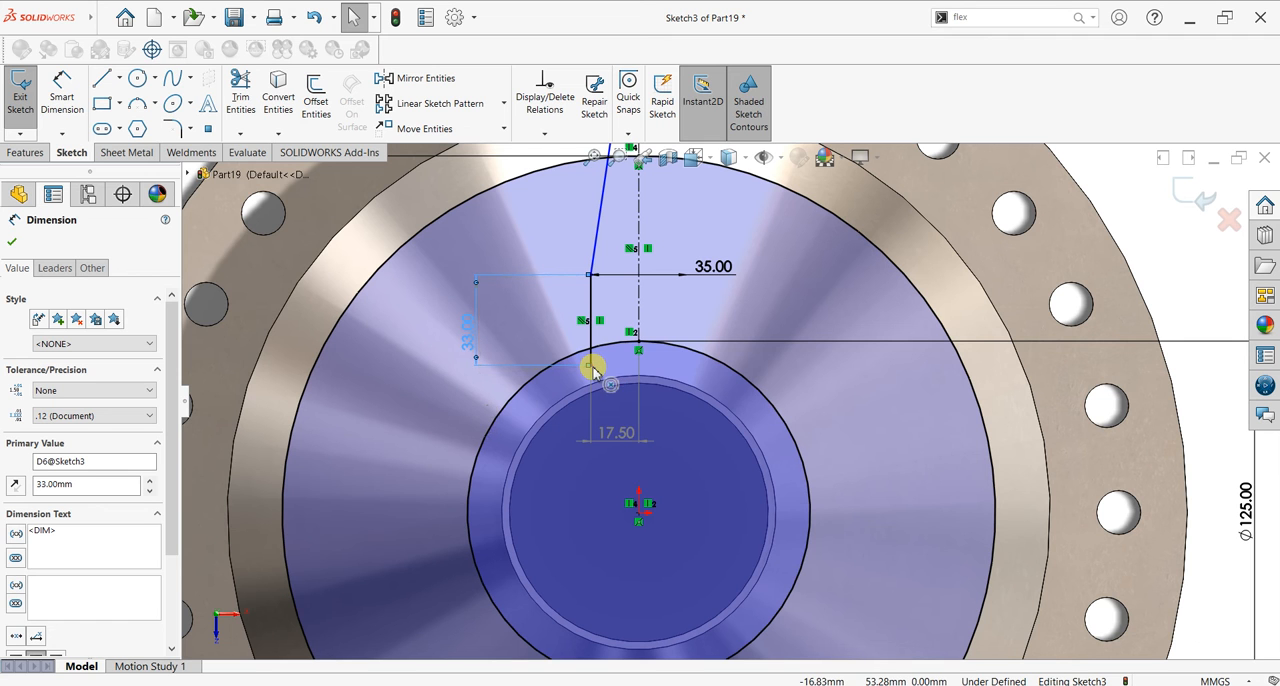
Step: Dimension the vertical distance from the junction of the slanted and vertical lines to the origin as 88 mm
{"action": "left_click", "coordinate": [61, 95]}
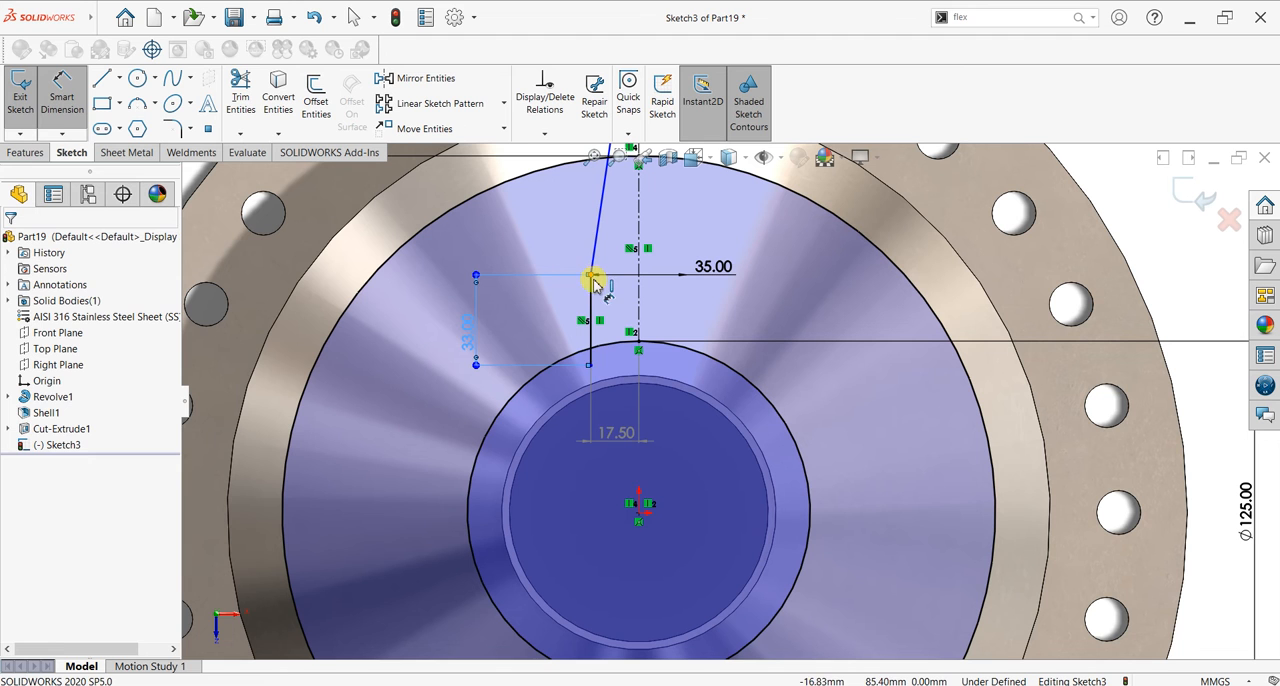
{"action": "left_click", "coordinate": [643, 497]}
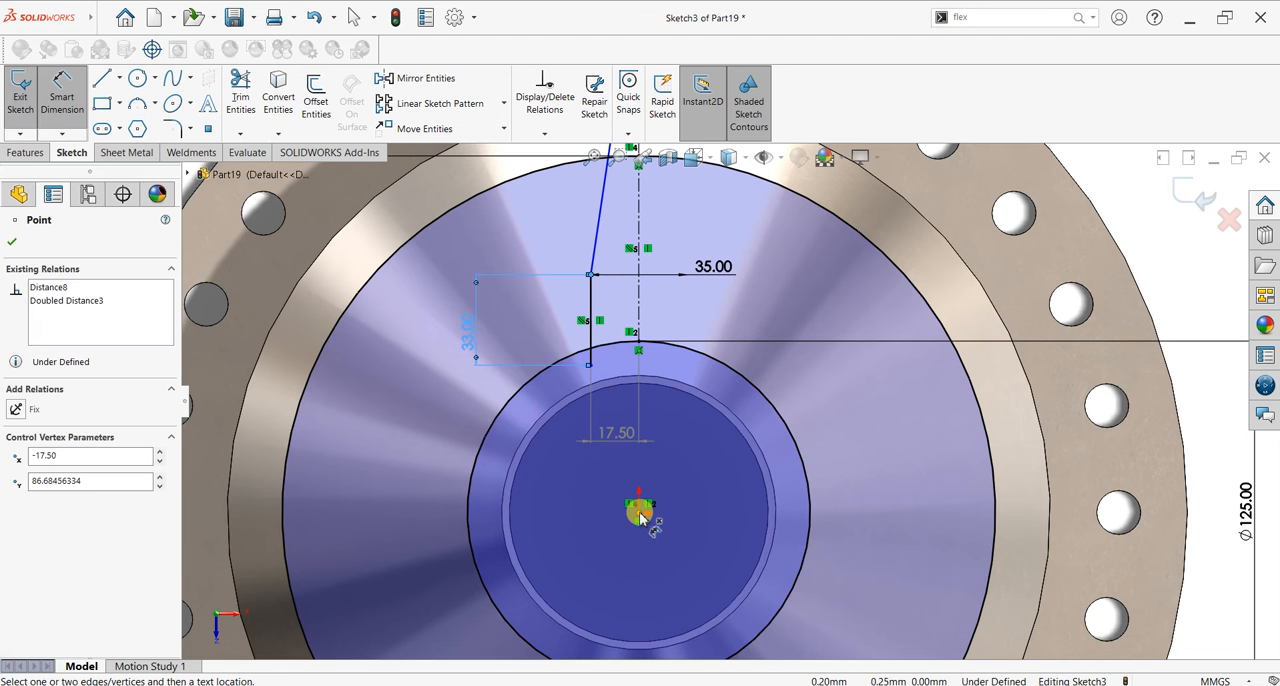
{"action": "left_click", "coordinate": [363, 423]}
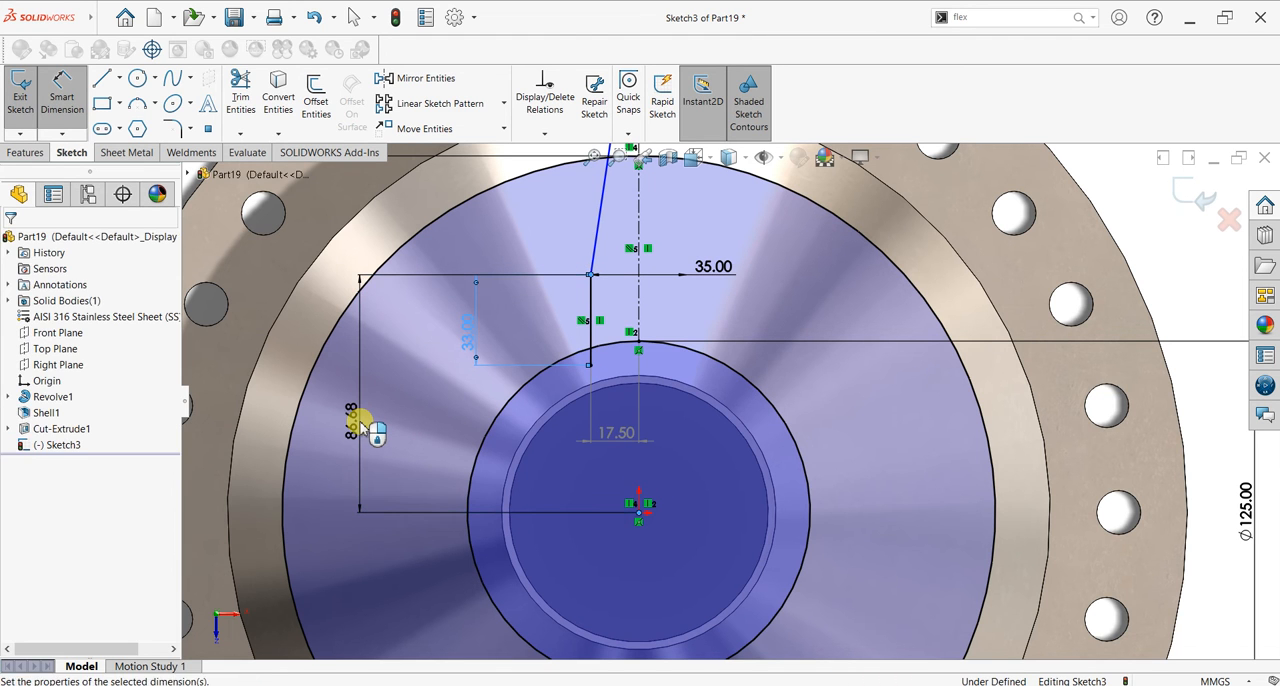
{"action": "type", "text": "88"}
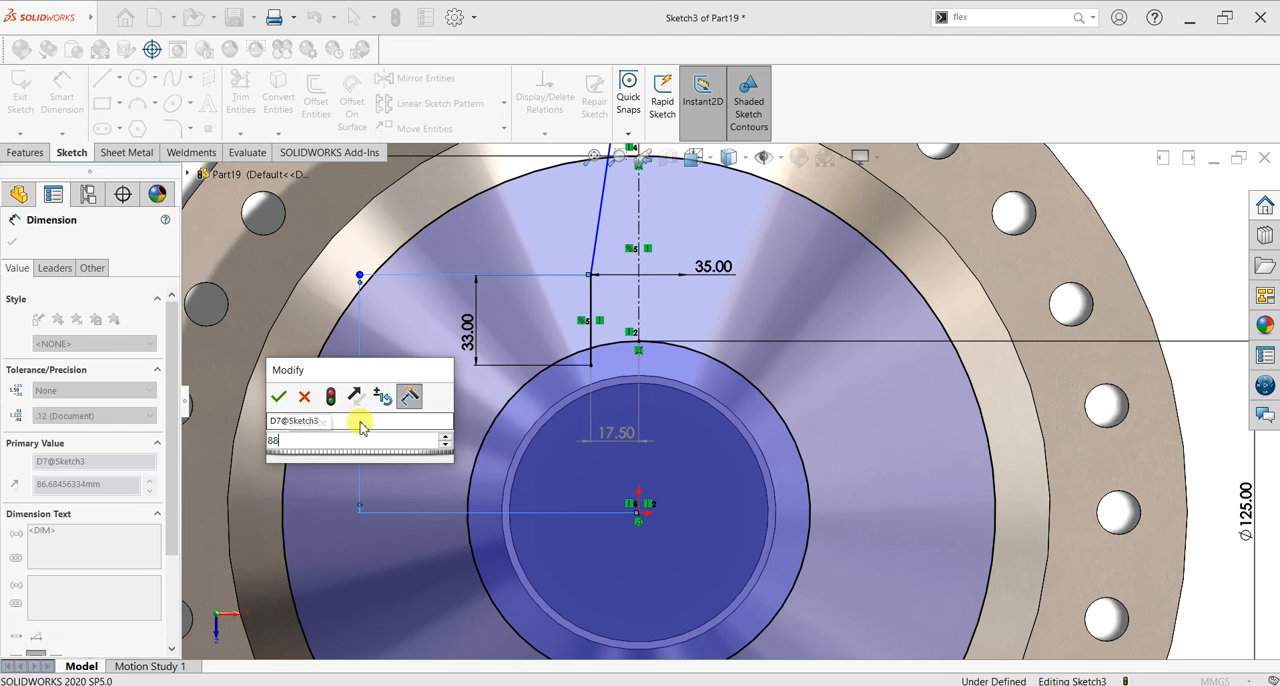
{"action": "key", "text": "Return"}
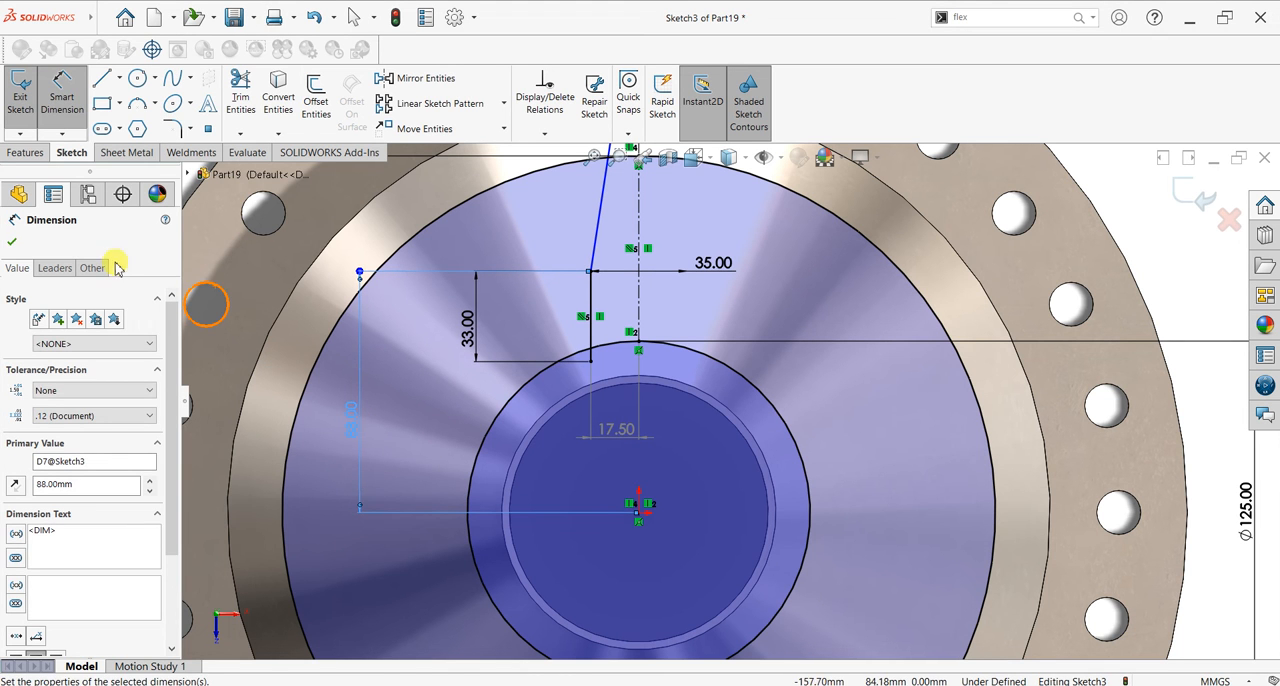
{"action": "left_click", "coordinate": [13, 242]}
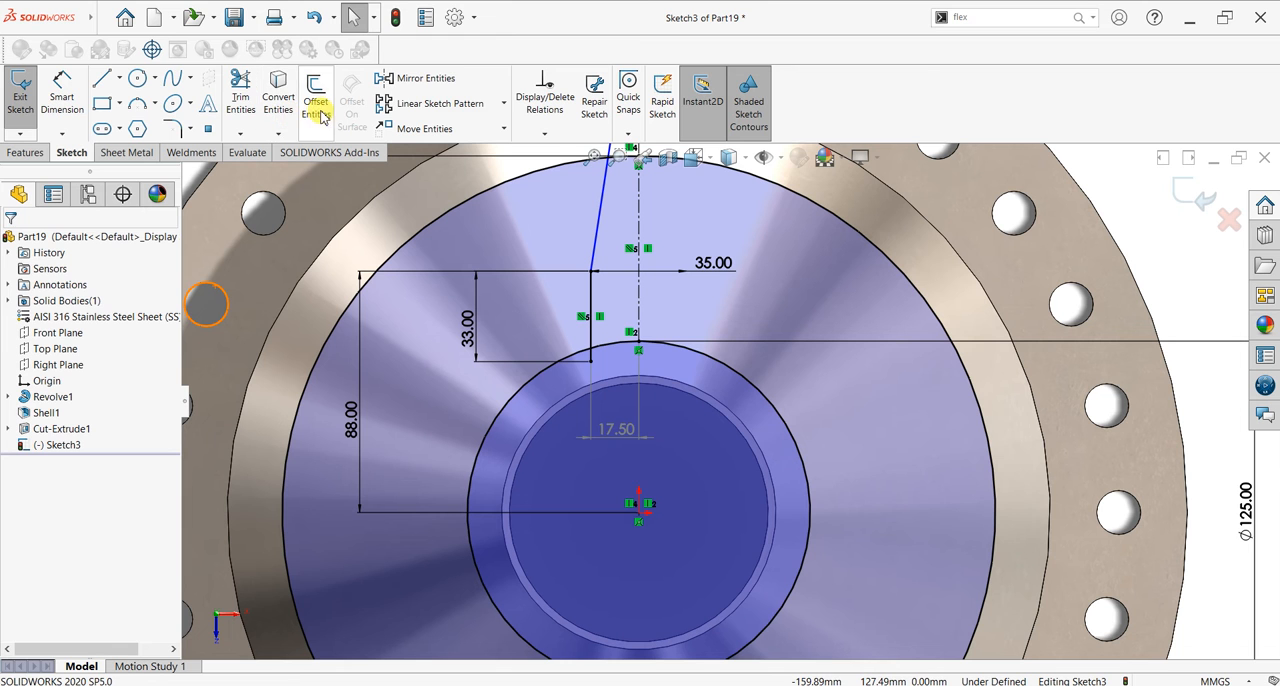
Step: Mirror the short vertical line and the slanted line about the vertical construction centreline, keeping the originals
{"action": "left_click", "coordinate": [426, 78]}
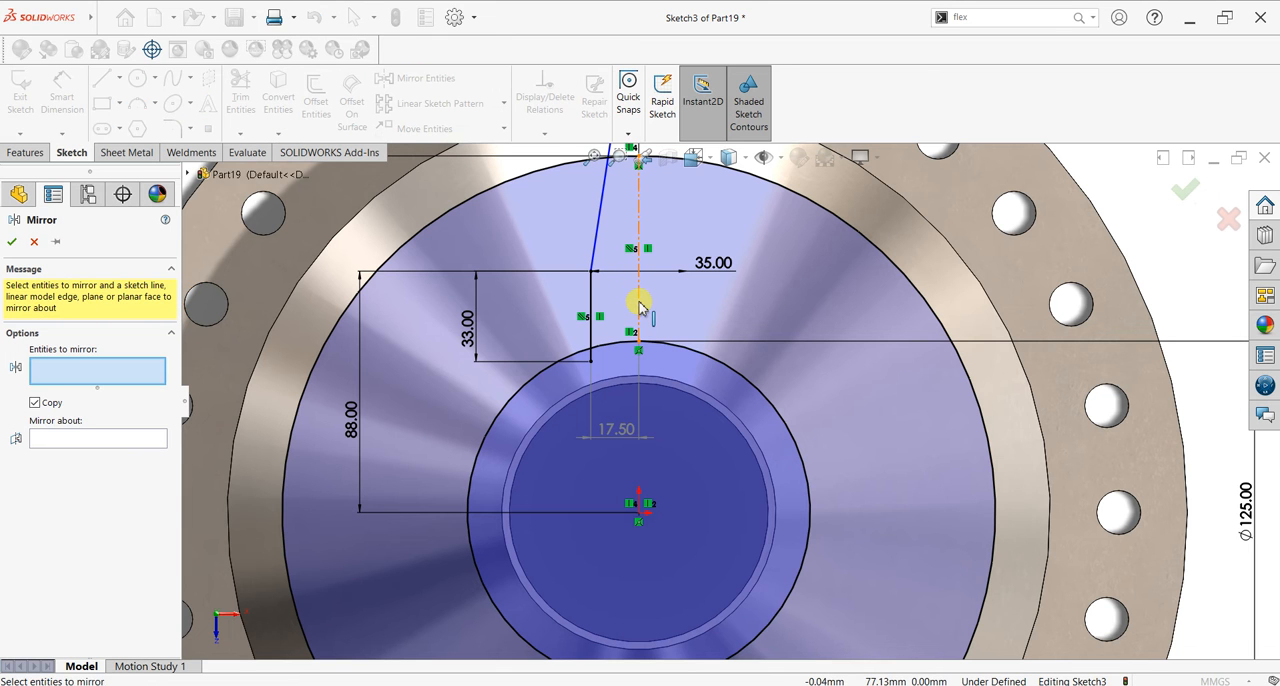
{"action": "left_click", "coordinate": [594, 302]}
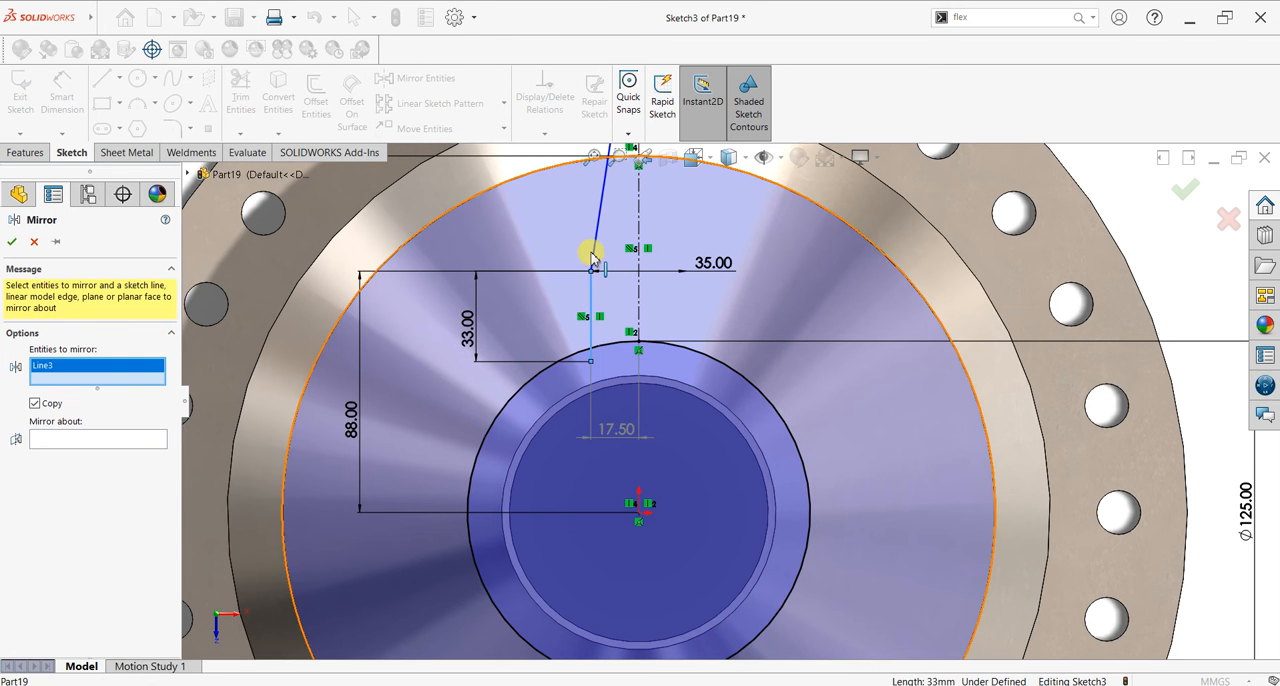
{"action": "left_click", "coordinate": [590, 255]}
{"action": "left_click", "coordinate": [95, 452]}
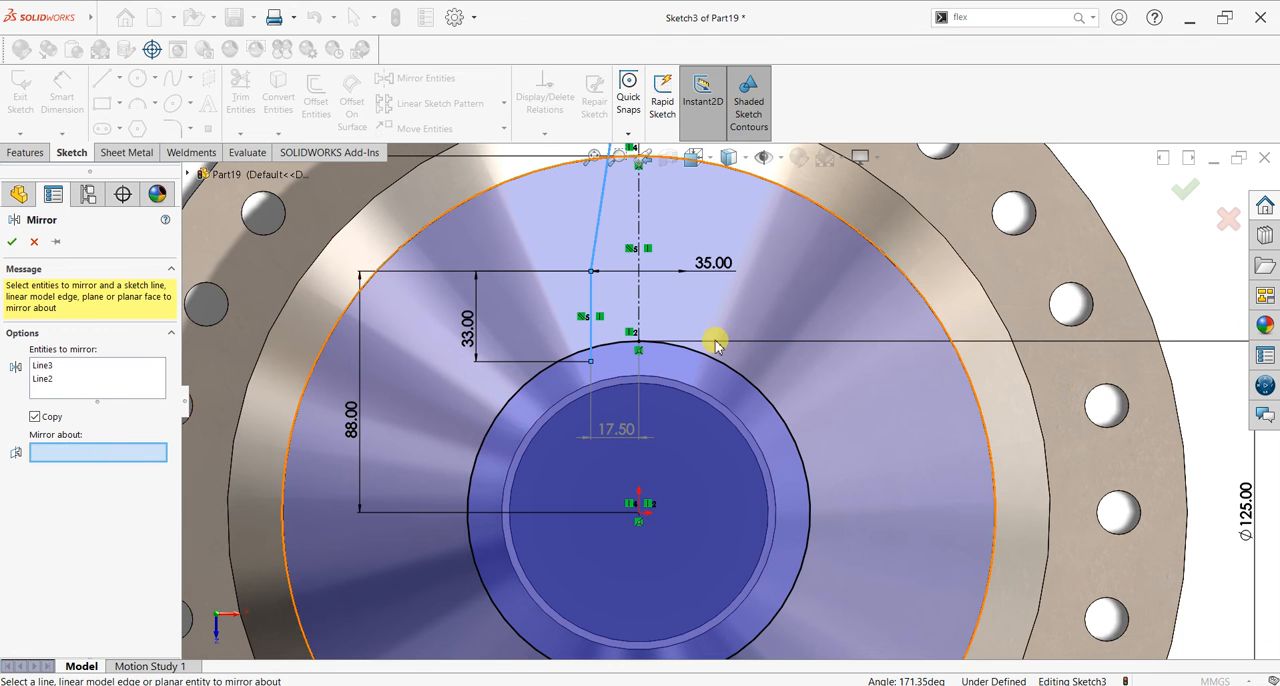
{"action": "left_click", "coordinate": [639, 300]}
{"action": "left_click", "coordinate": [12, 243]}
Step: Trim the slanted lines' ends outside the 260 mm circle and the vertical lines' ends inside the 125 mm circle
{"action": "scroll", "coordinate": [783, 371], "scroll_direction": "up", "scroll_amount": 4}
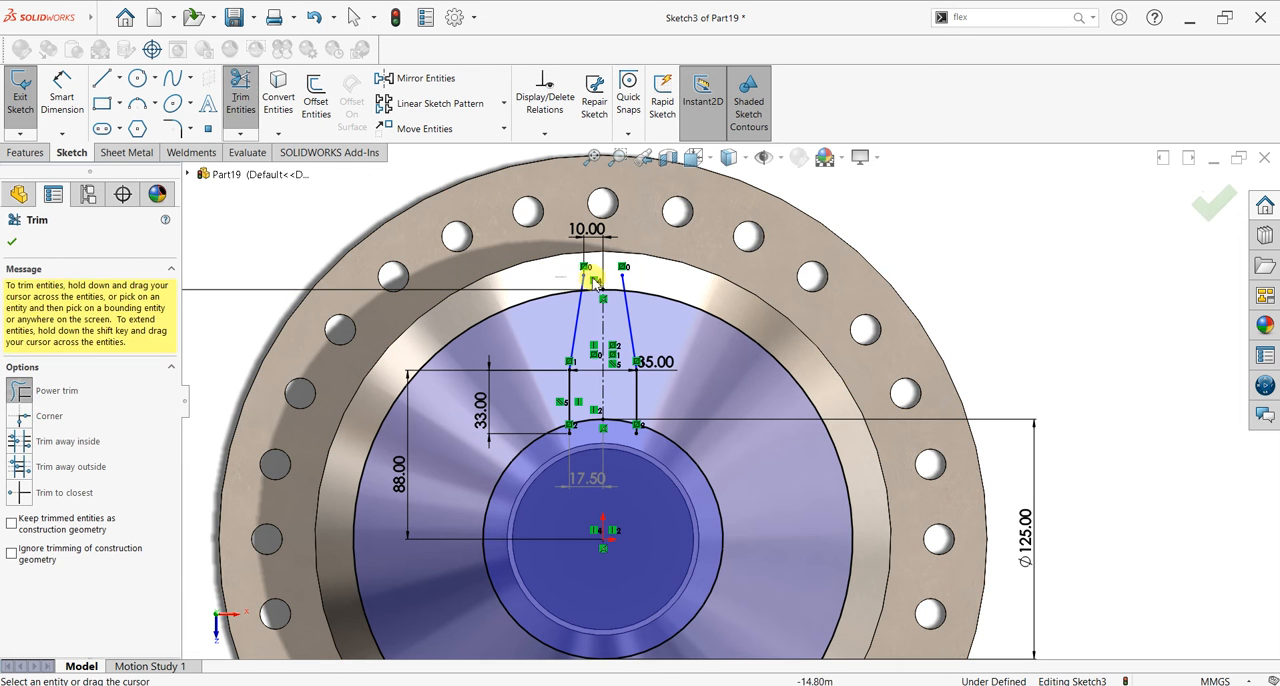
{"action": "left_click_drag", "start_coordinate": [557, 277], "coordinate": [633, 280]}
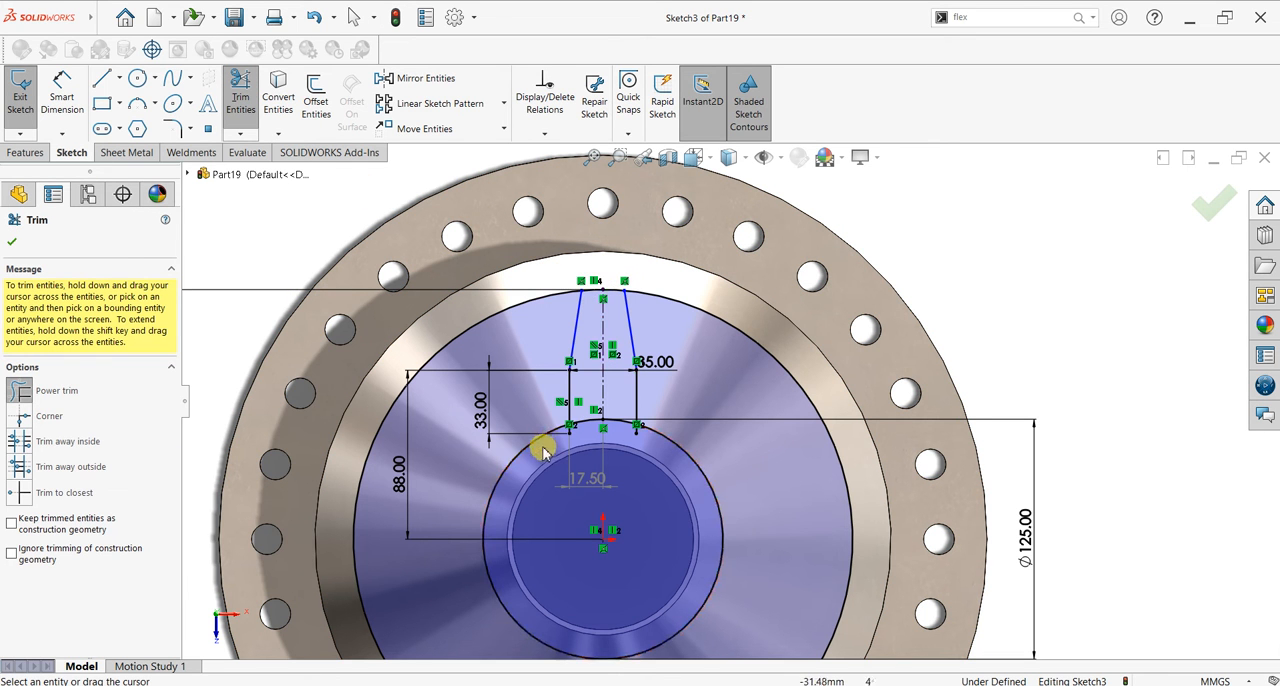
{"action": "mouse_move", "coordinate": [567, 438]}
{"action": "left_mouse_down"}
{"action": "mouse_move", "coordinate": [609, 426]}
{"action": "mouse_move", "coordinate": [641, 441]}
{"action": "left_mouse_up"}
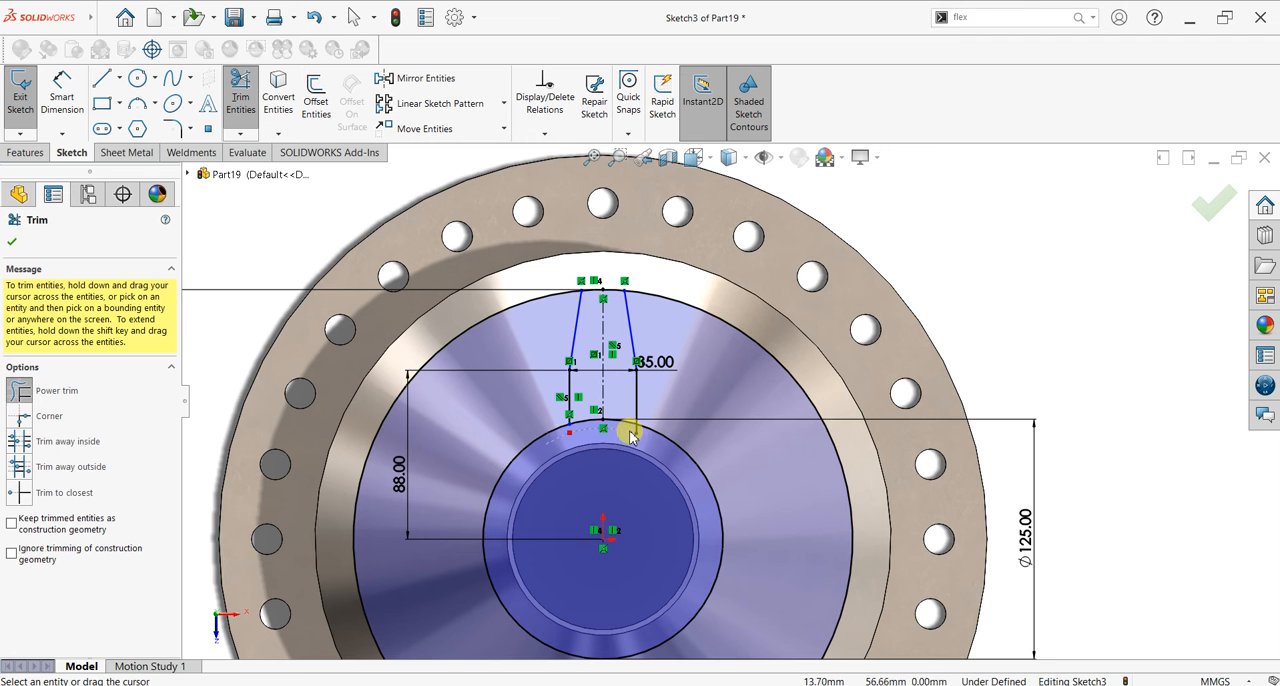
Step: Trim away both circles outside the mirrored lines, leaving one closed tapered profile with arcs at its ends
{"action": "scroll", "coordinate": [603, 439], "scroll_direction": "up", "scroll_amount": 1}
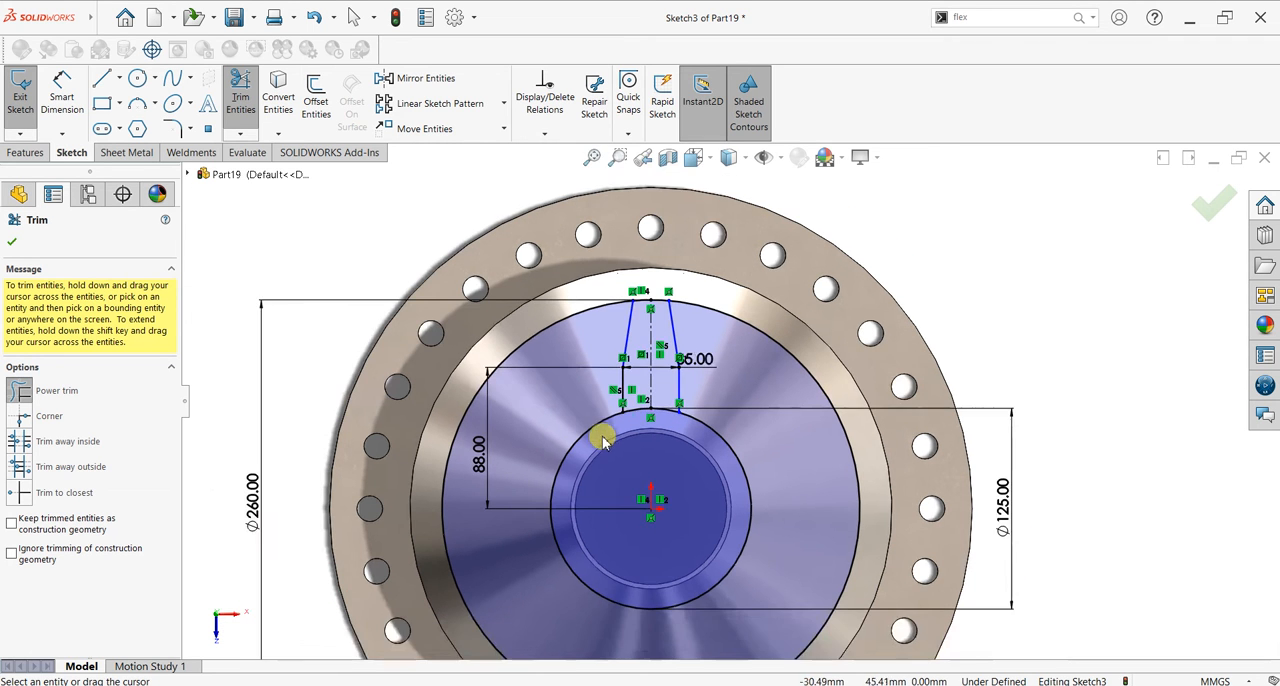
{"action": "scroll", "coordinate": [880, 467], "scroll_direction": "down", "scroll_amount": 1}
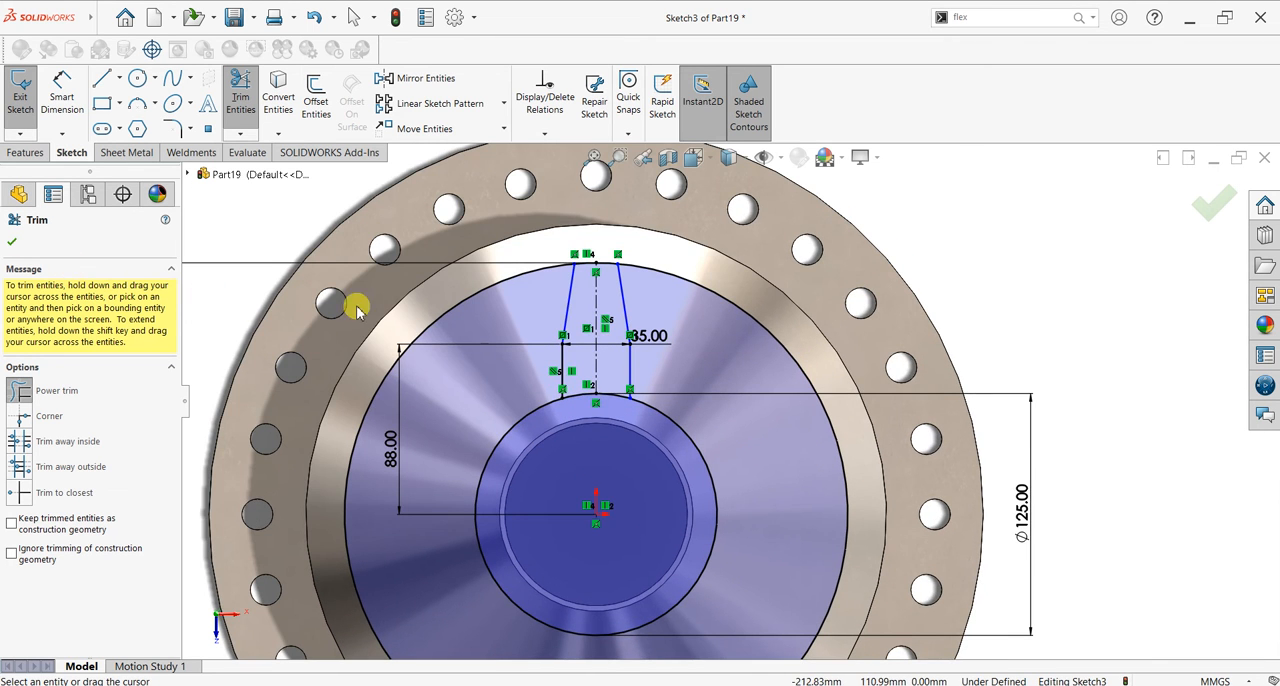
{"action": "mouse_move", "coordinate": [533, 336]}
{"action": "left_mouse_down"}
{"action": "mouse_move", "coordinate": [557, 431]}
{"action": "mouse_move", "coordinate": [471, 249]}
{"action": "left_mouse_up"}
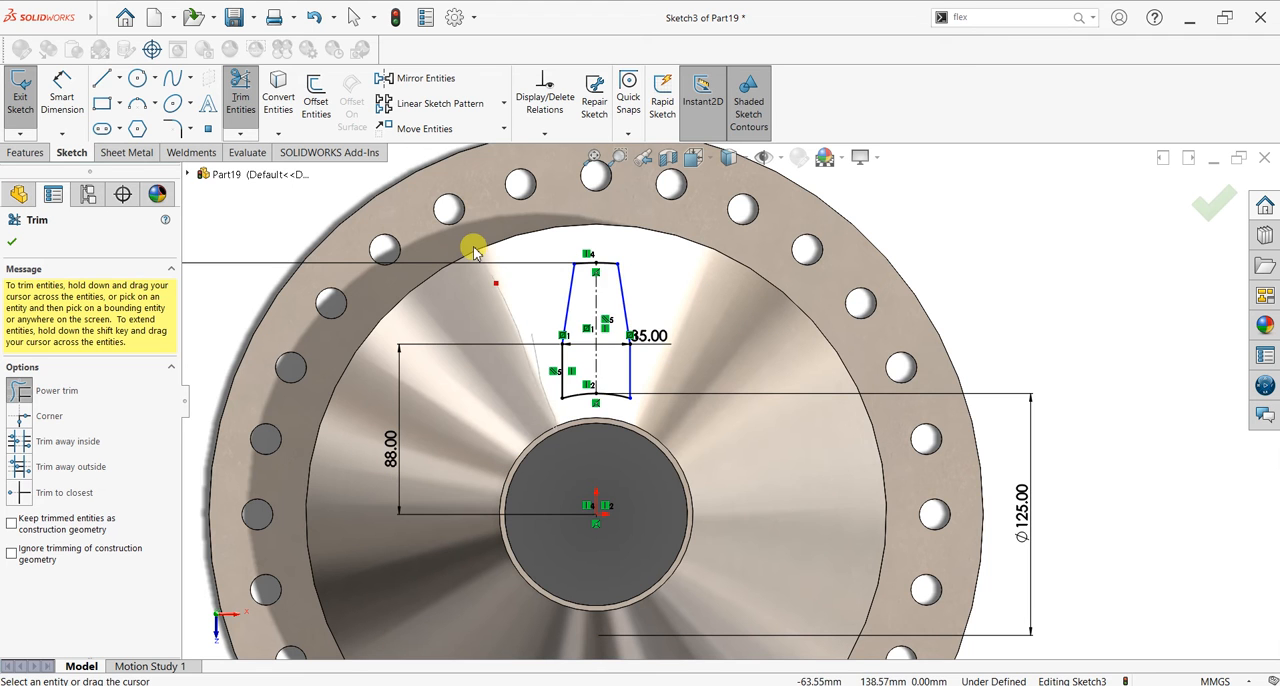
{"action": "left_click", "coordinate": [13, 243]}
Step: Create a circular sketch pattern of the closed tapered profile around the origin with 8 equally spaced instances over 360 degrees
{"action": "left_click", "coordinate": [505, 104]}
{"action": "left_click", "coordinate": [430, 143]}
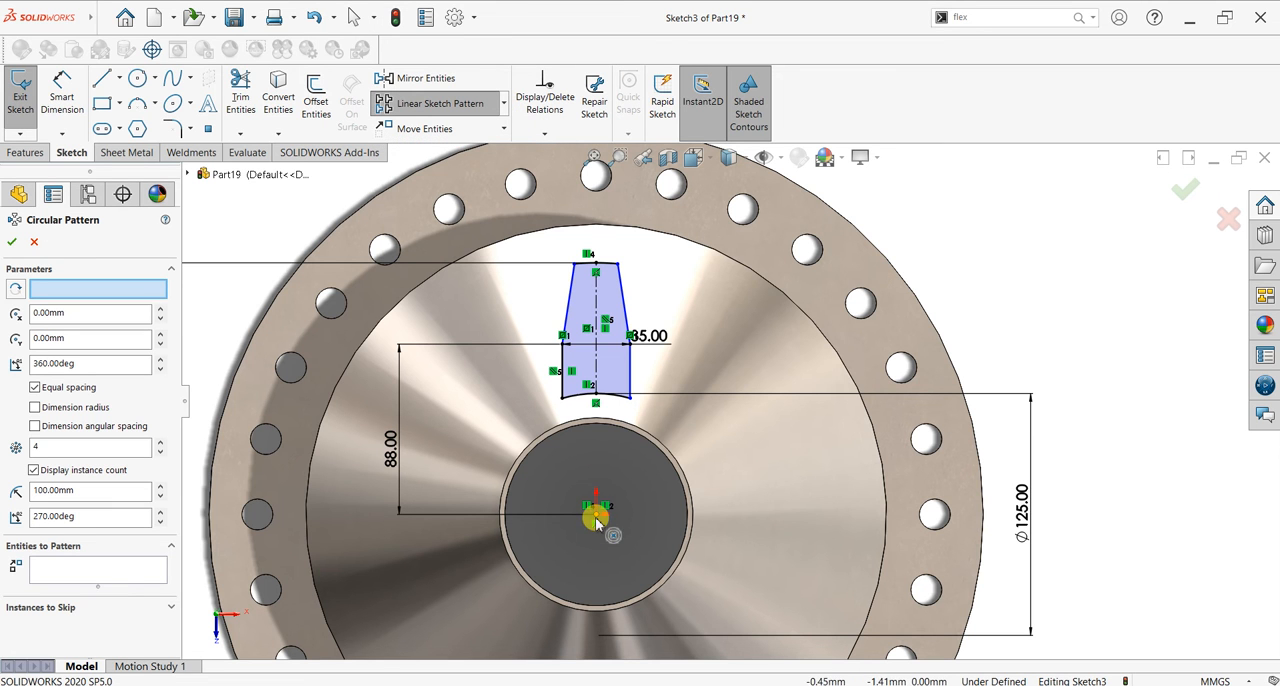
{"action": "left_click", "coordinate": [115, 575]}
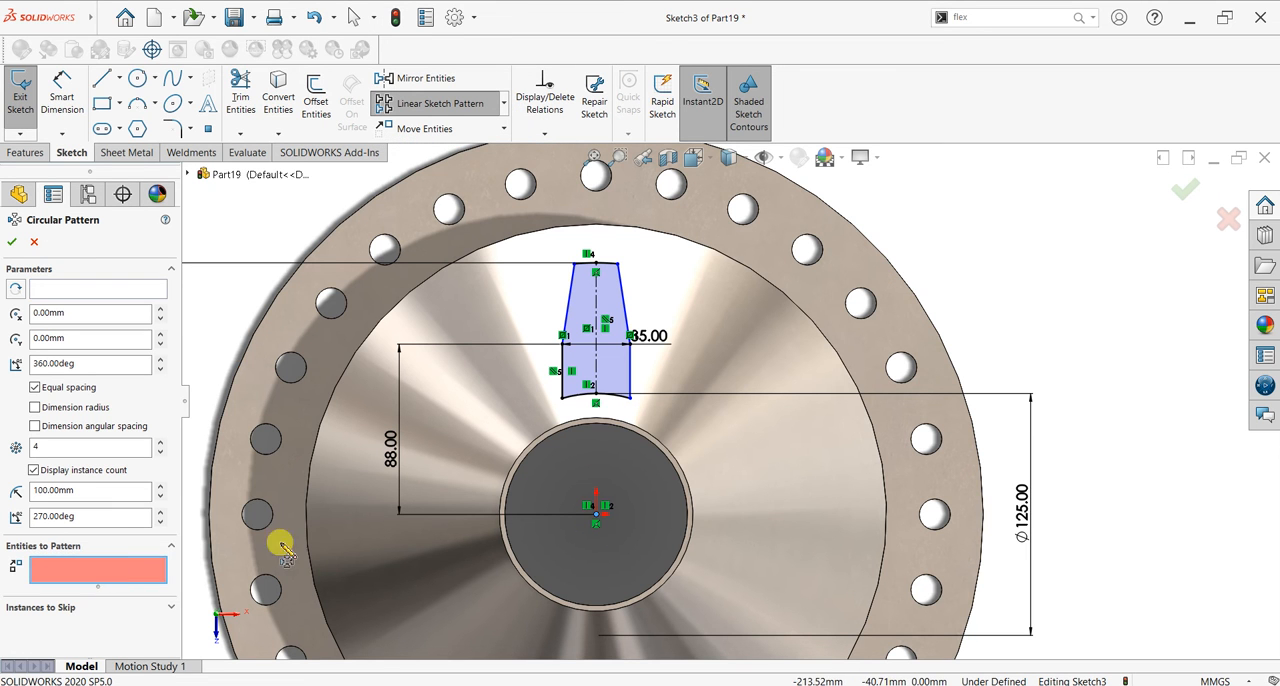
{"action": "left_click", "coordinate": [608, 302]}
{"action": "scroll", "coordinate": [422, 488], "scroll_direction": "up", "scroll_amount": 2}
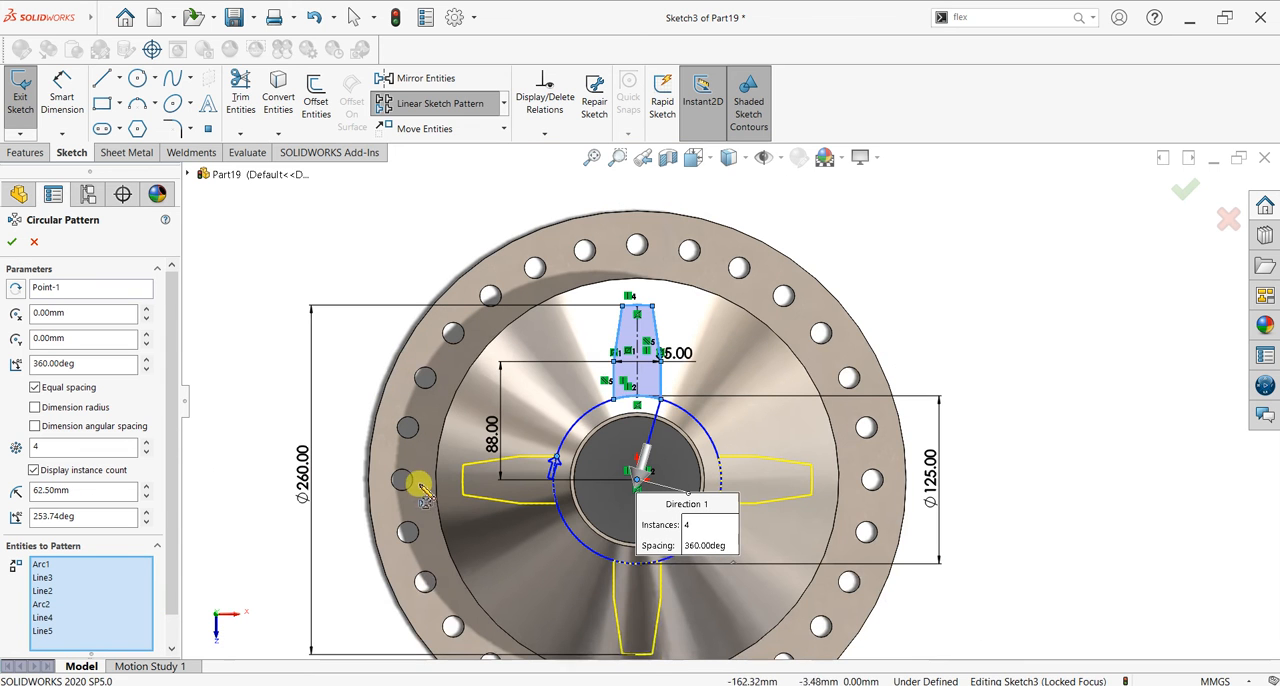
{"action": "left_click", "coordinate": [146, 443]}
{"action": "left_click", "coordinate": [146, 443]}
{"action": "left_click", "coordinate": [146, 443]}
{"action": "left_click", "coordinate": [146, 443]}
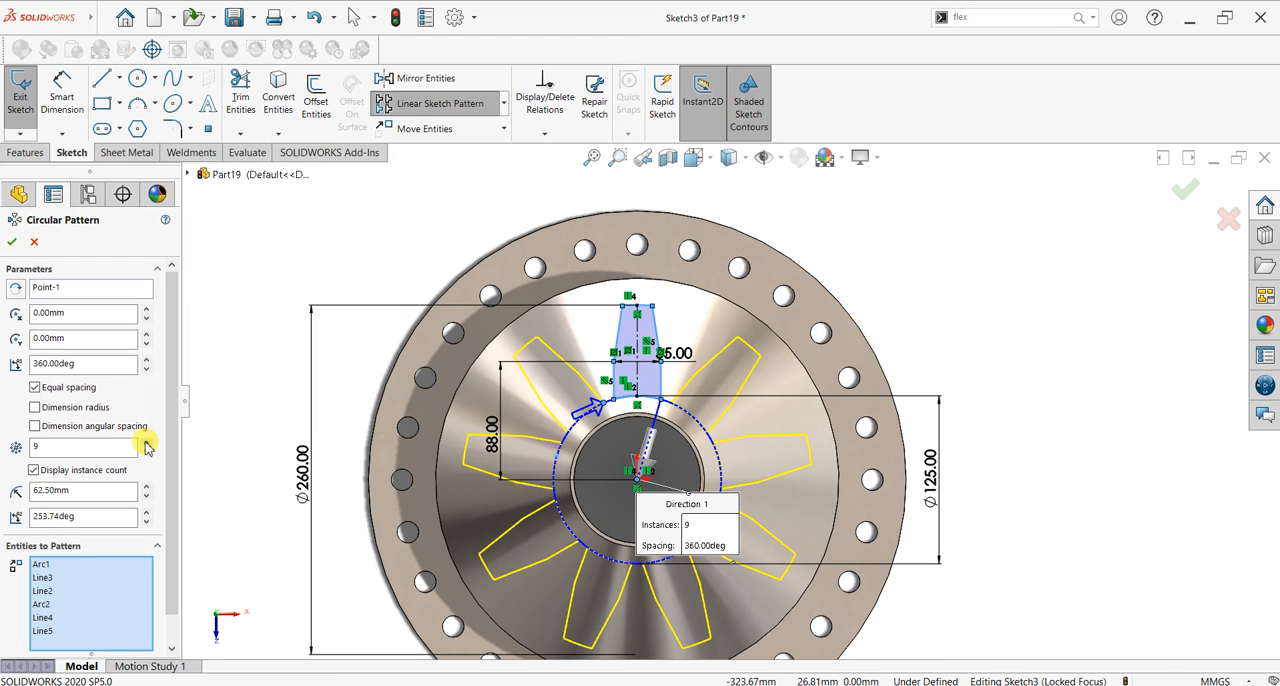
{"action": "left_click", "coordinate": [146, 443]}
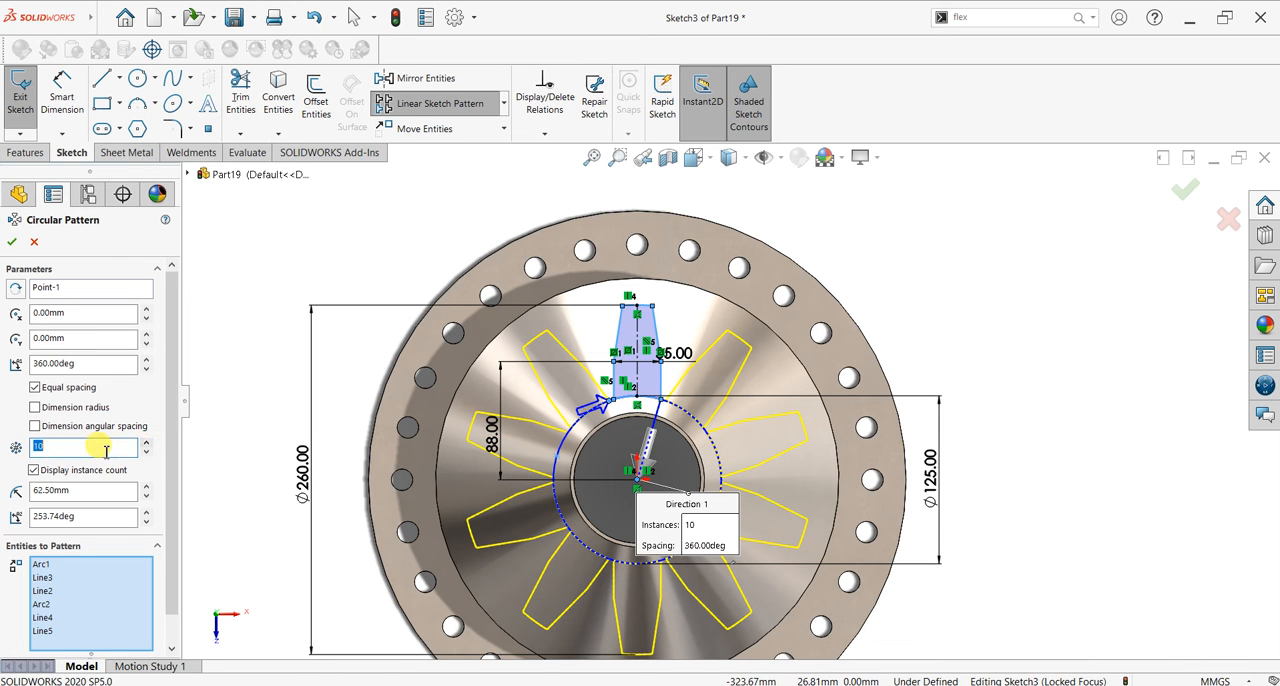
{"action": "type", "text": "8"}
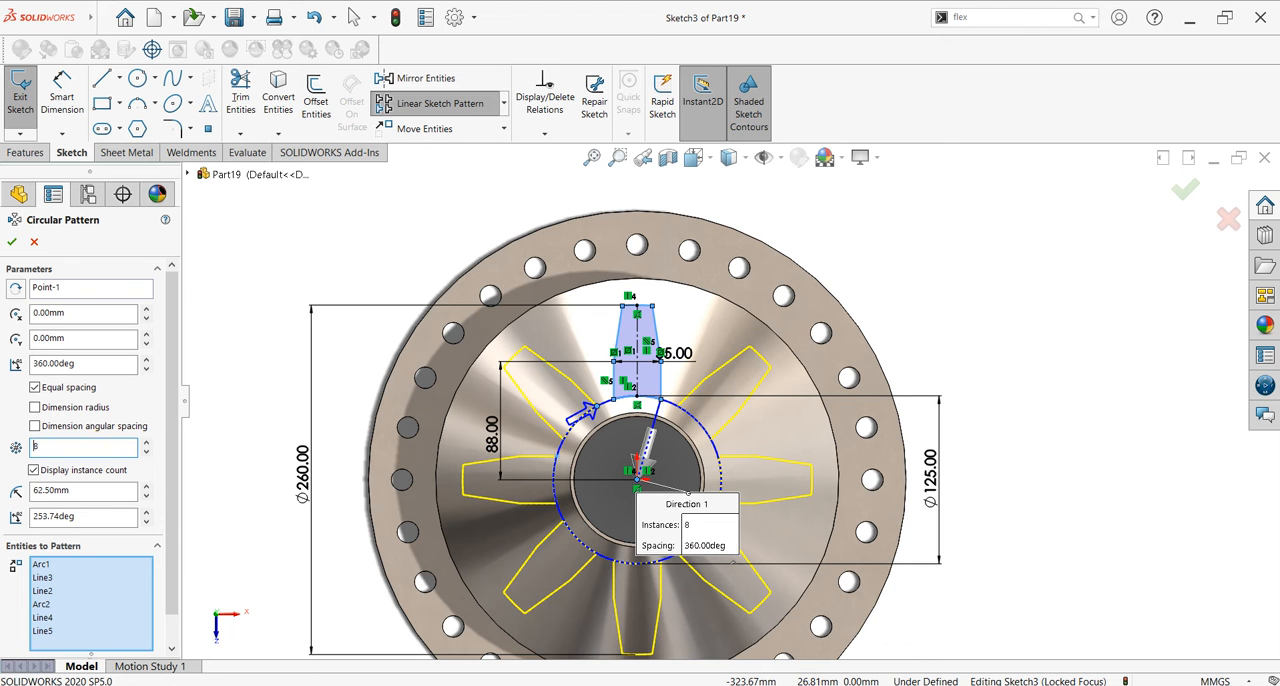
{"action": "left_click", "coordinate": [12, 242]}
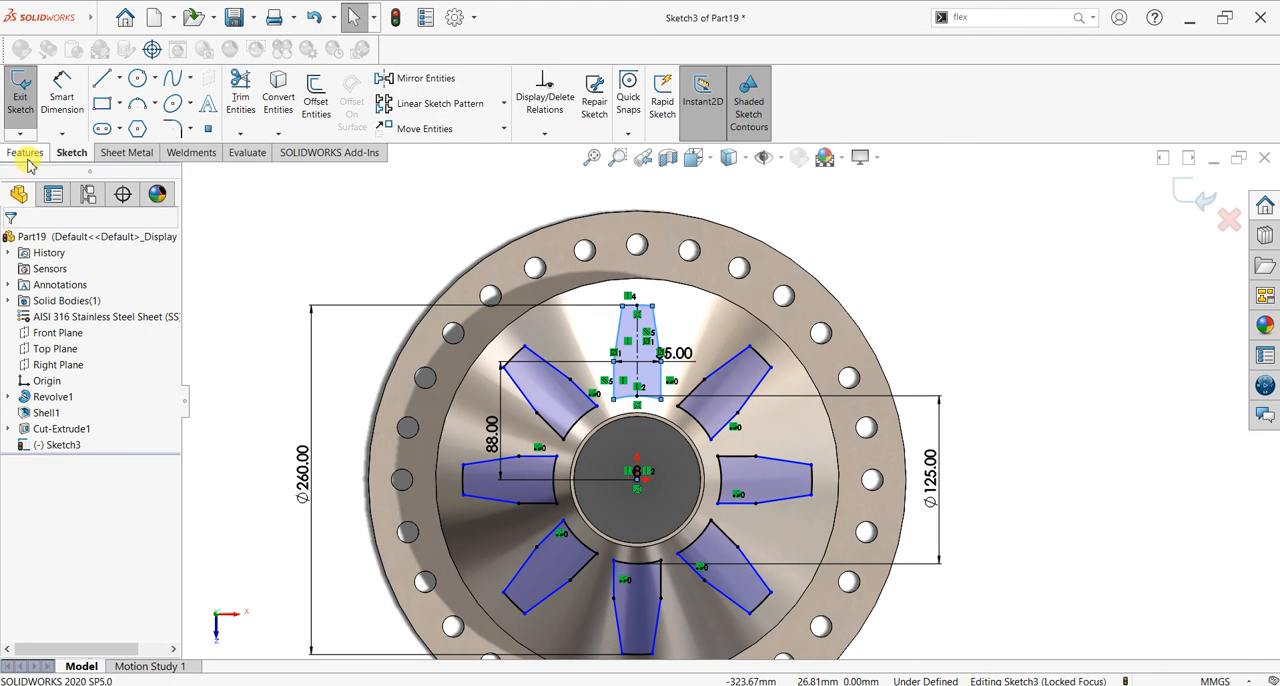
Step: Cut the eight patterned tapered profiles through the cone wall with a blind Extruded Cut 130 mm deep
{"action": "left_click", "coordinate": [25, 152]}
{"action": "left_click", "coordinate": [245, 108]}
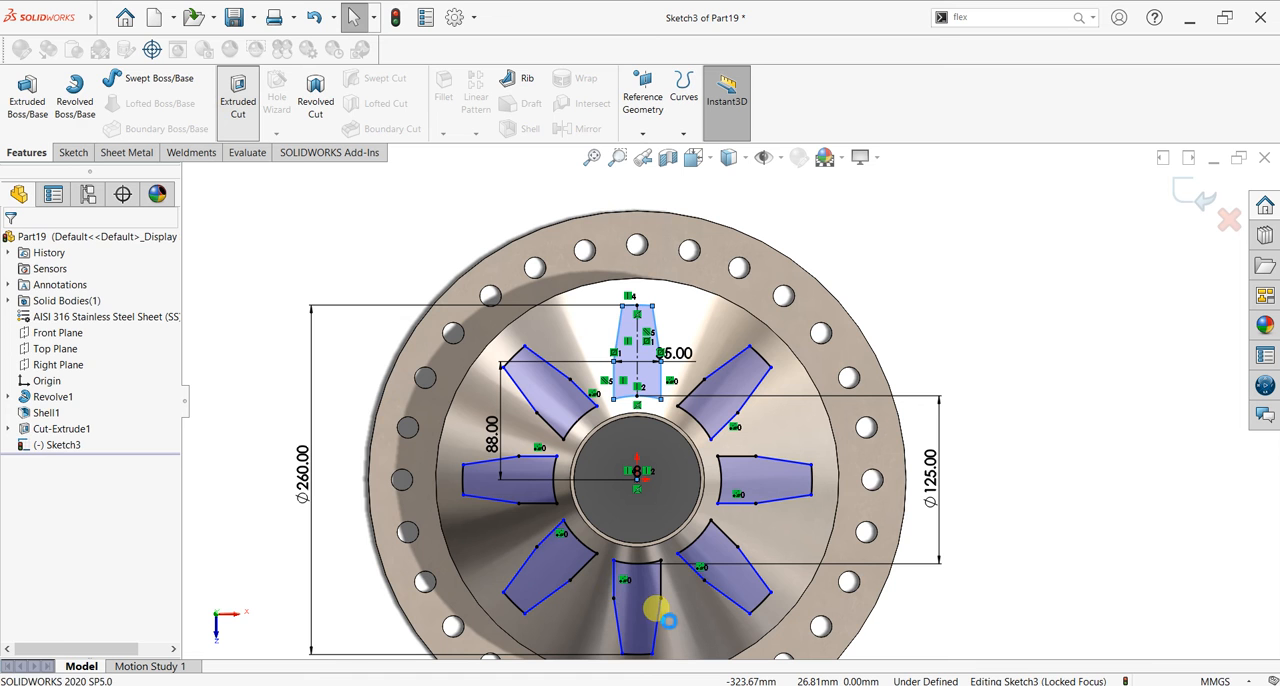
{"action": "middle_click_drag", "start_coordinate": [660, 535], "coordinate": [656, 360]}
{"action": "scroll", "coordinate": [700, 530], "scroll_direction": "up", "scroll_amount": 2}
{"action": "mouse_move", "coordinate": [700, 533]}
{"action": "middle_mouse_down"}
{"action": "mouse_move", "coordinate": [831, 557]}
{"action": "mouse_move", "coordinate": [823, 500]}
{"action": "mouse_move", "coordinate": [795, 530]}
{"action": "middle_mouse_up"}
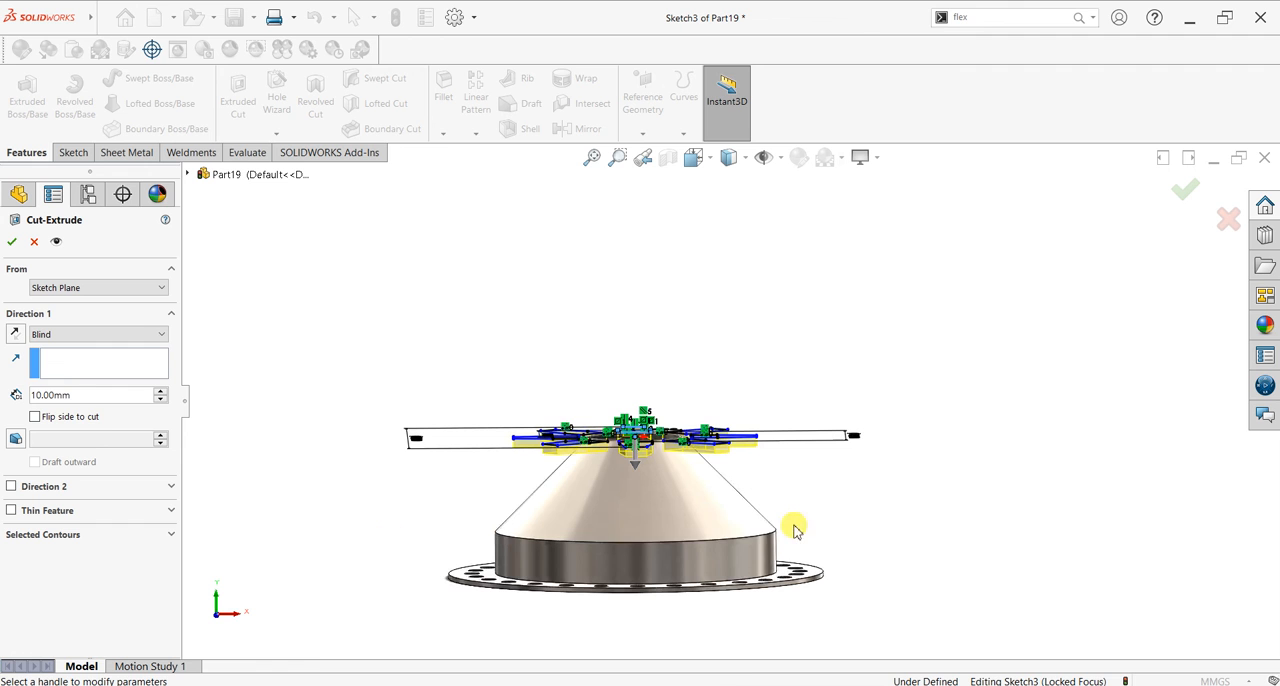
{"action": "left_click", "coordinate": [160, 391]}
{"action": "left_click", "coordinate": [160, 391]}
{"action": "left_click", "coordinate": [160, 391]}
{"action": "left_click", "coordinate": [160, 391]}
{"action": "left_click", "coordinate": [160, 391]}
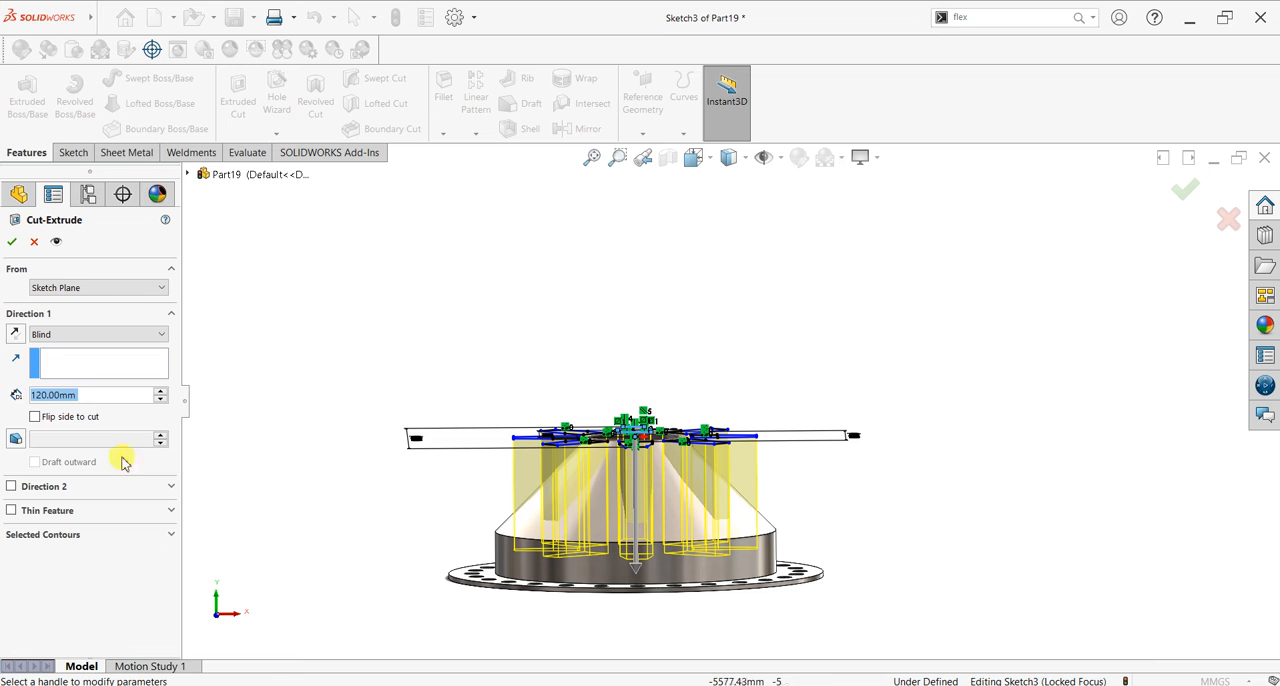
{"action": "type", "text": "130"}
{"action": "key", "text": "Return"}
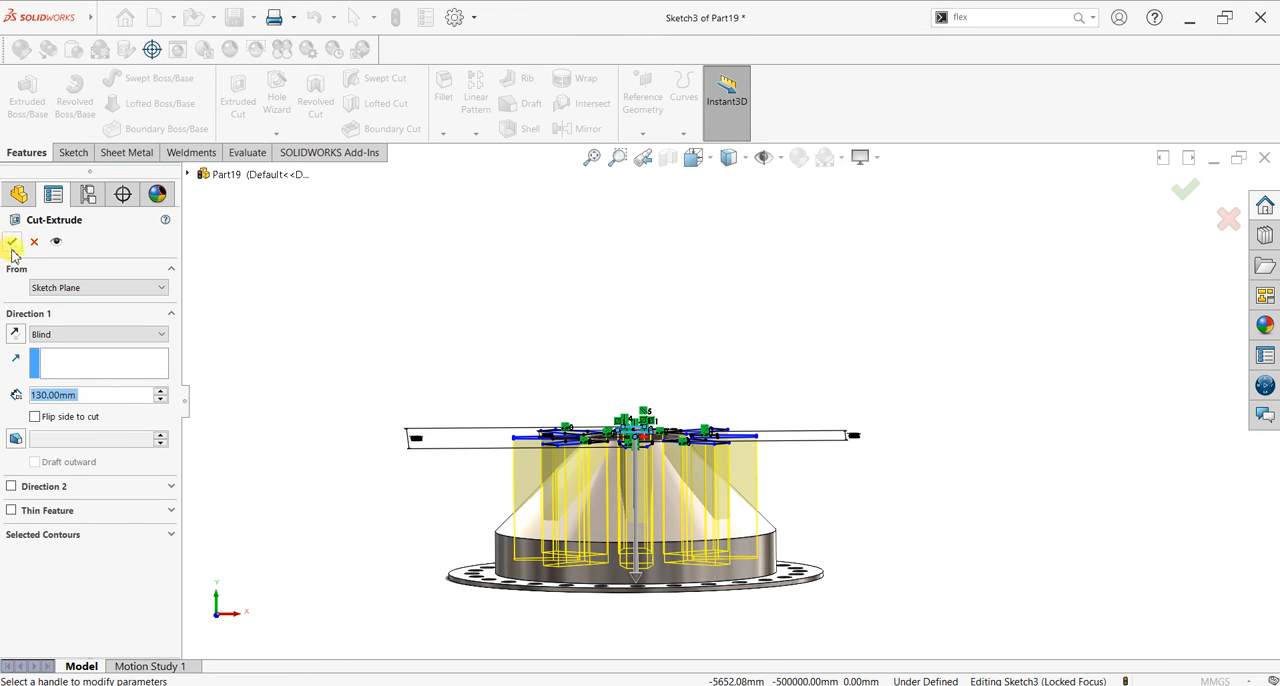
{"action": "left_click", "coordinate": [12, 248]}
{"action": "middle_click_drag", "start_coordinate": [864, 406], "coordinate": [757, 477]}
{"action": "right_click", "coordinate": [42, 446]}
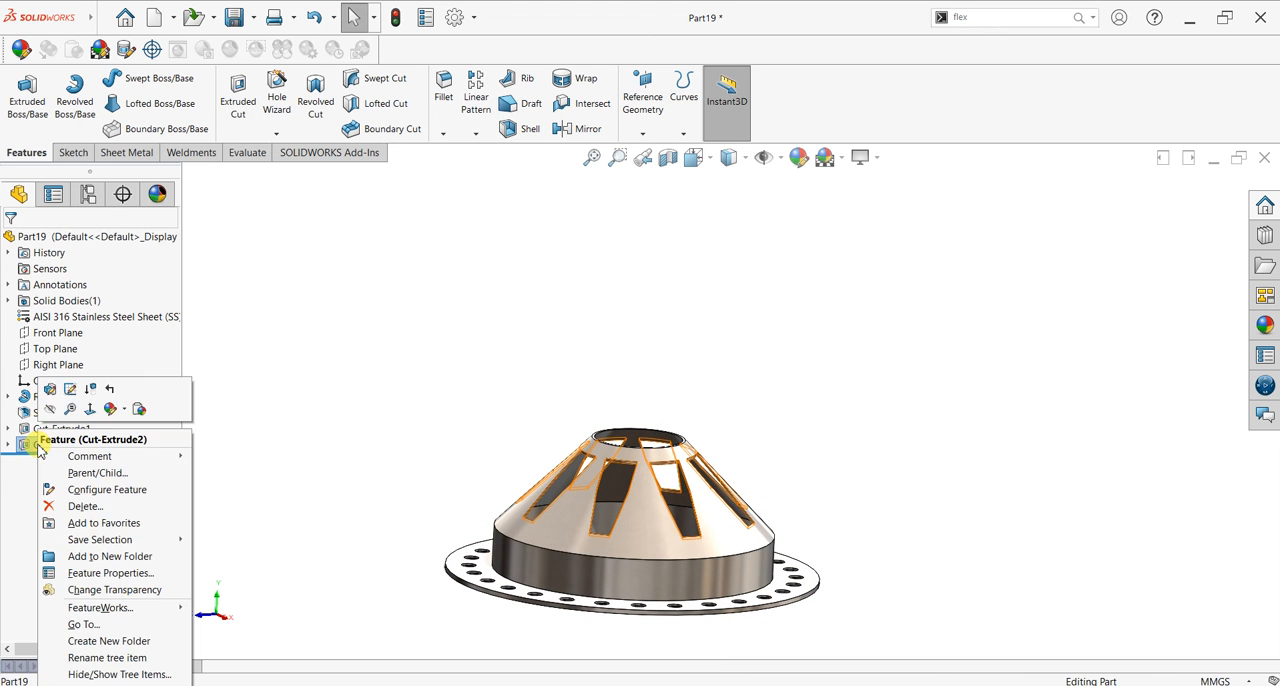
{"action": "left_click", "coordinate": [40, 390]}
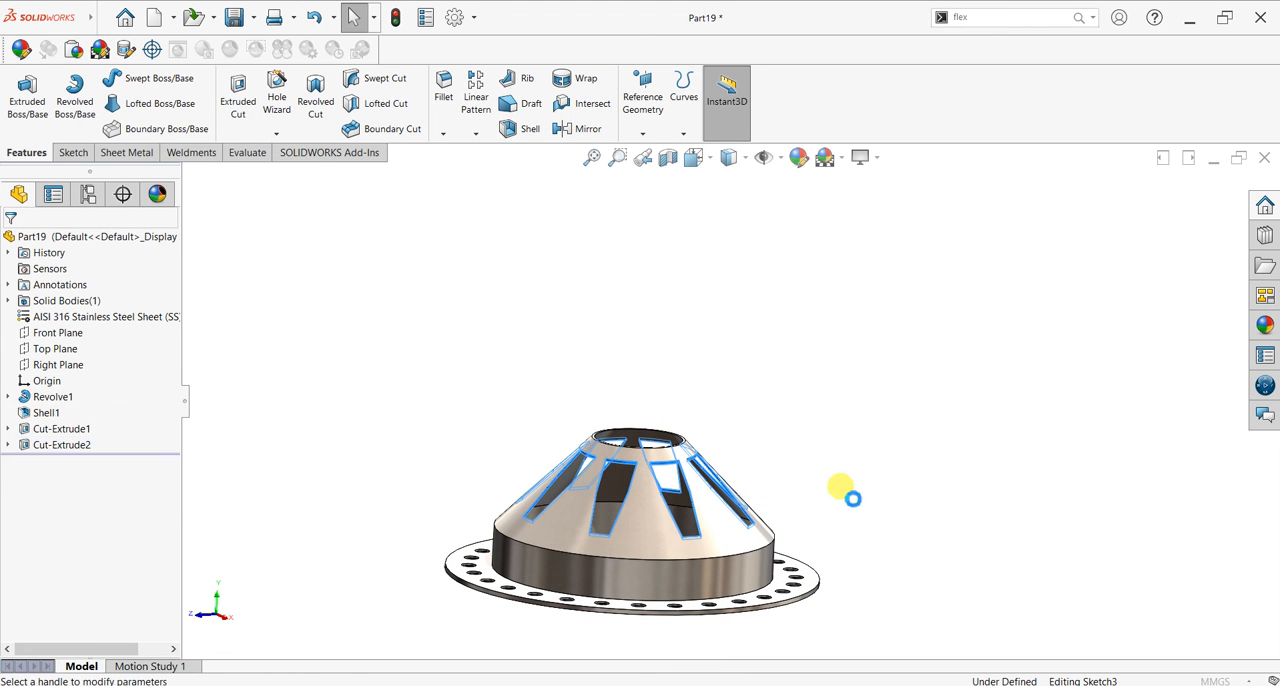
{"action": "mouse_move", "coordinate": [823, 546]}
{"action": "middle_mouse_down"}
{"action": "mouse_move", "coordinate": [784, 512]}
{"action": "mouse_move", "coordinate": [781, 557]}
{"action": "middle_mouse_up"}
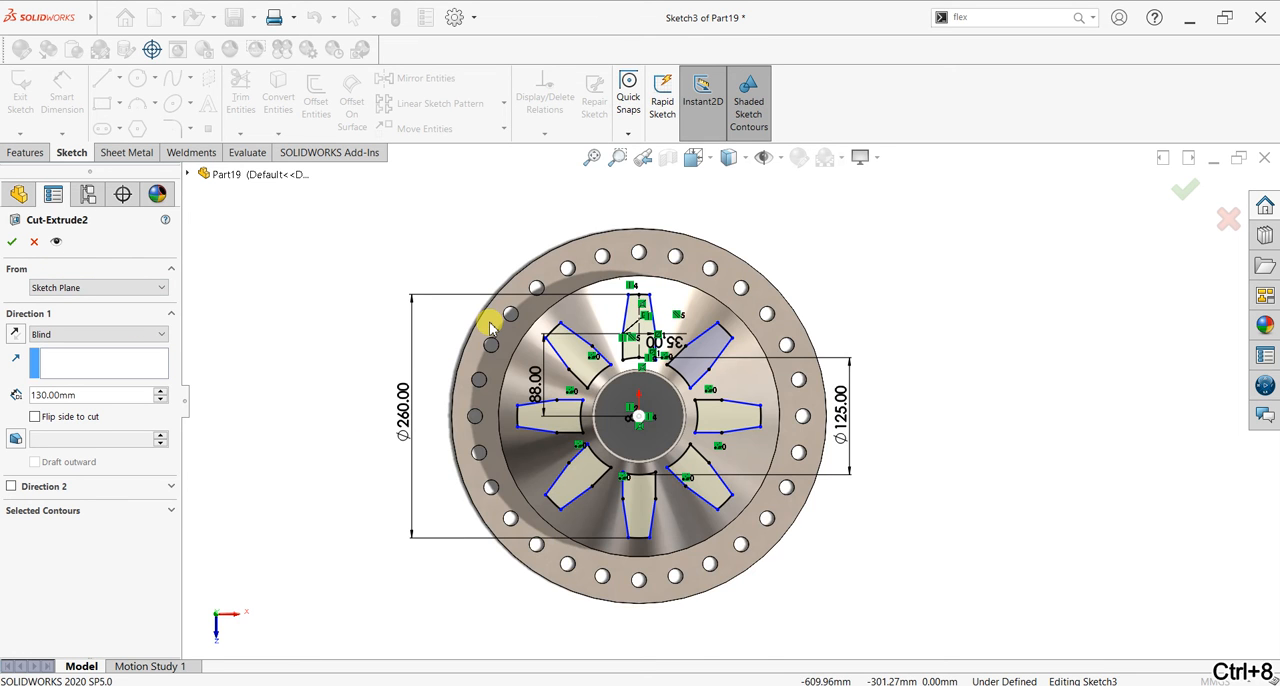
{"action": "left_click", "coordinate": [406, 422]}
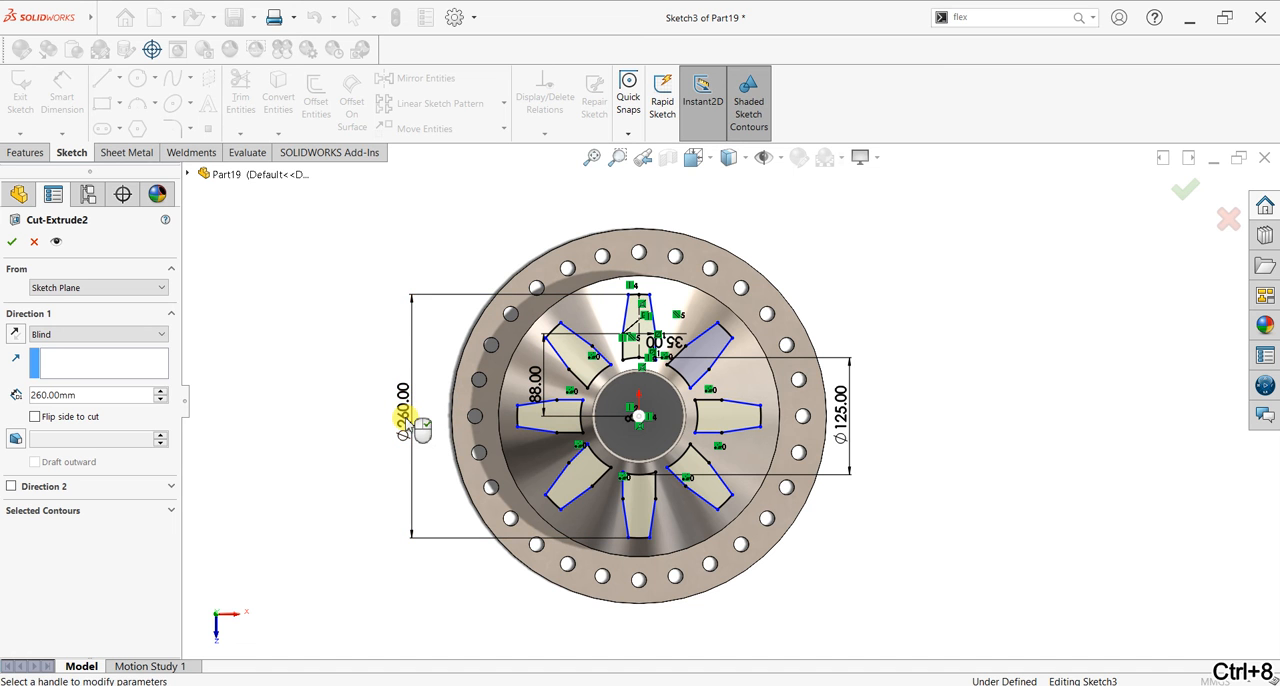
{"action": "left_click", "coordinate": [28, 246]}
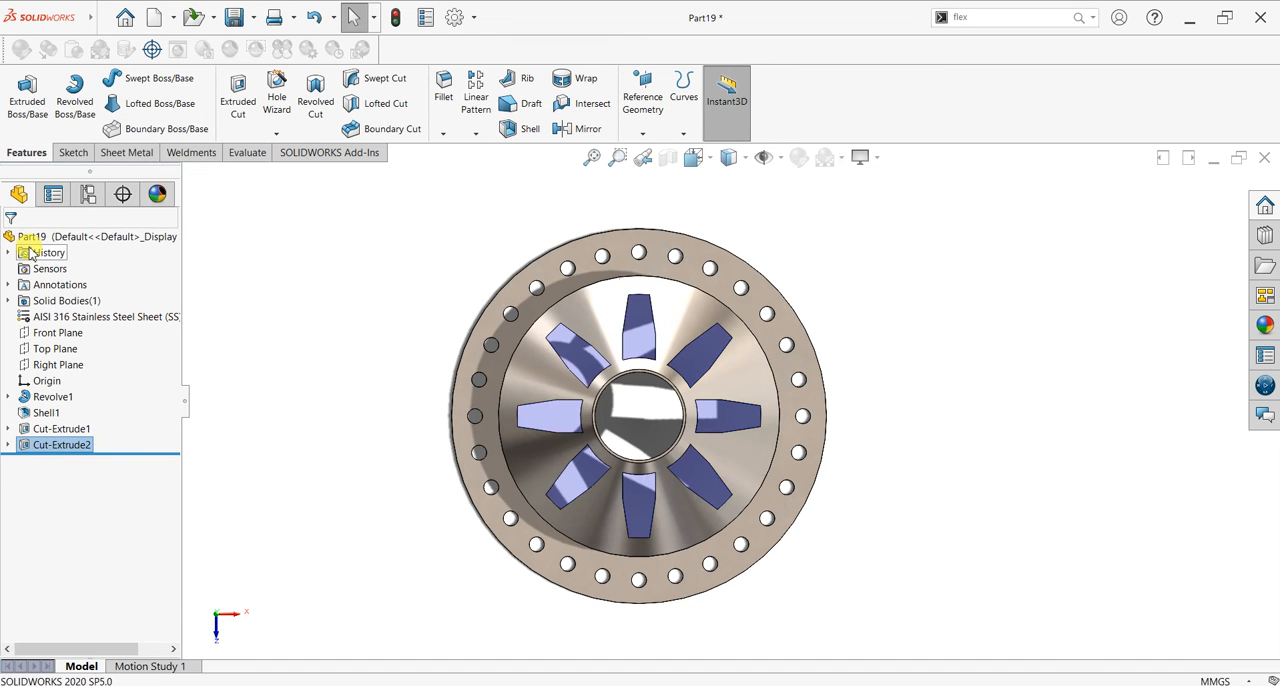
Step: Edit the sketch of the tapered window cut and set its outer circle diameter to 300 mm
{"action": "left_click", "coordinate": [8, 444]}
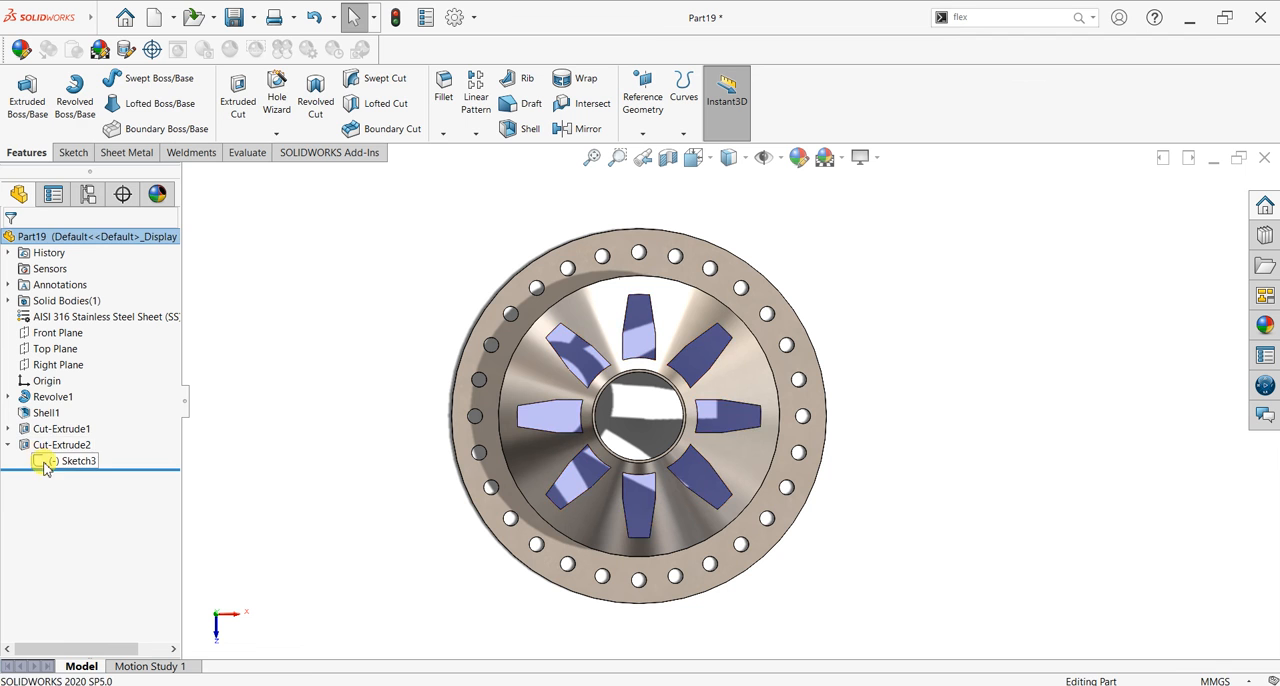
{"action": "left_click", "coordinate": [50, 461]}
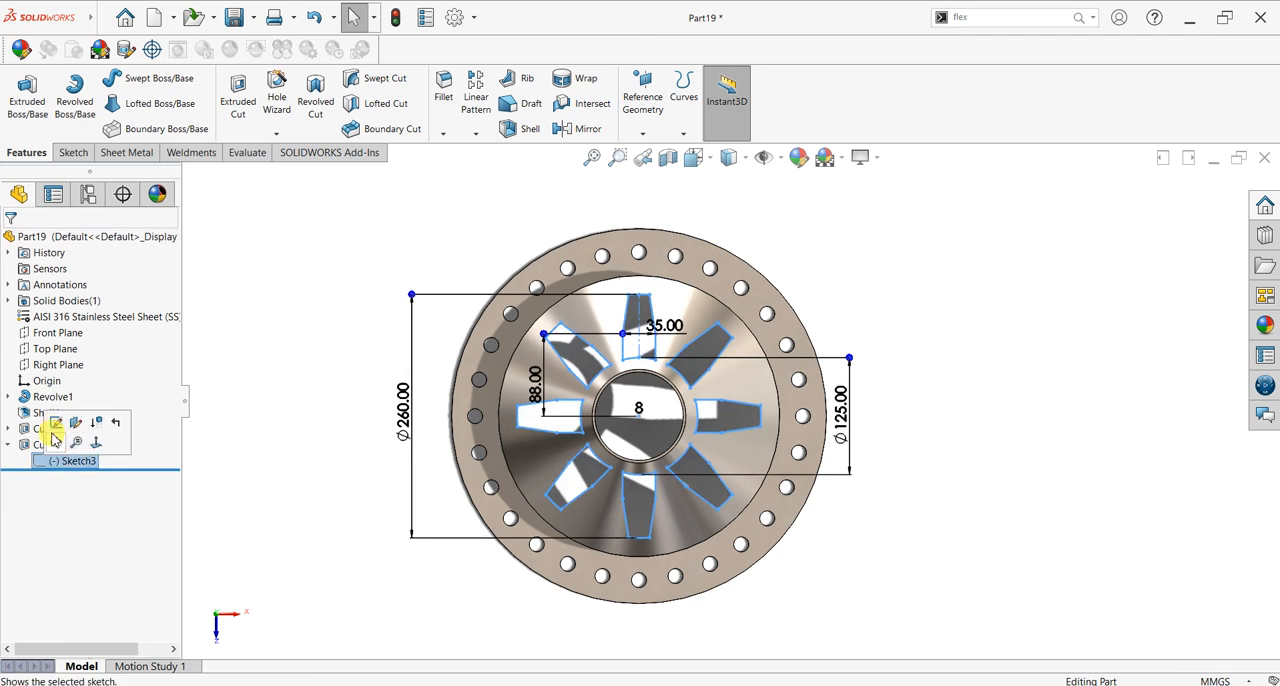
{"action": "double_click", "coordinate": [405, 403]}
{"action": "left_click", "coordinate": [400, 393]}
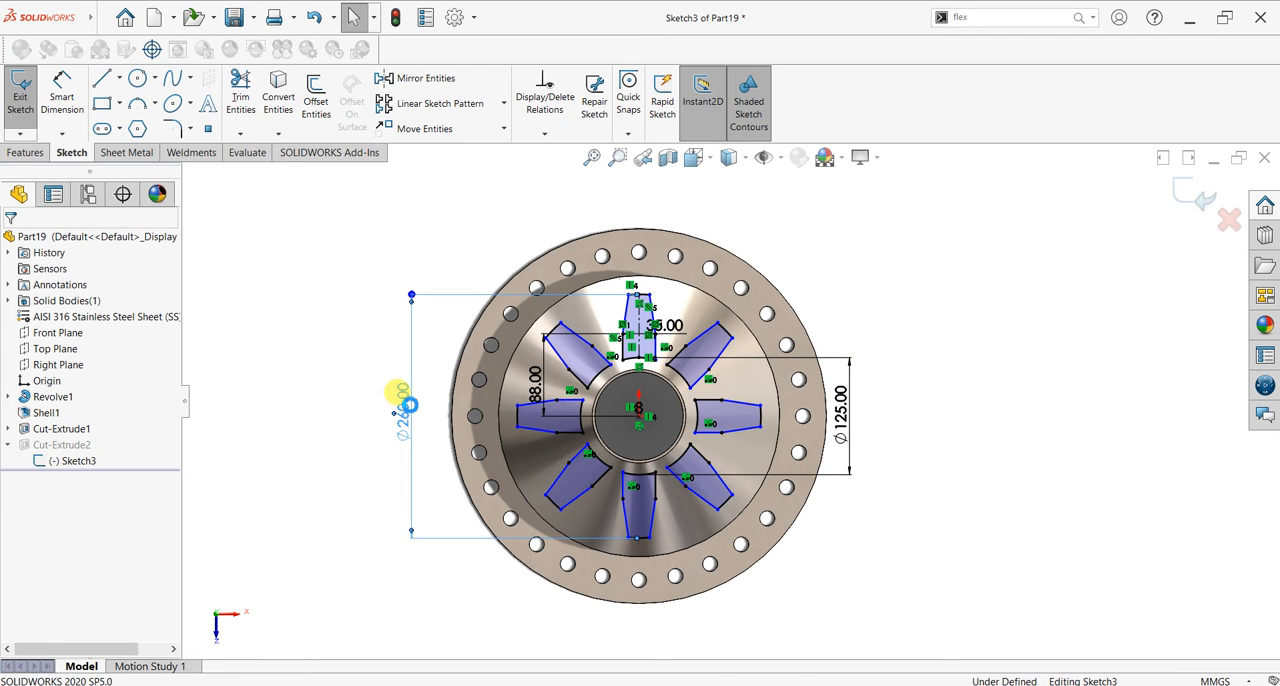
{"action": "double_click", "coordinate": [400, 395]}
{"action": "type", "text": "30"}
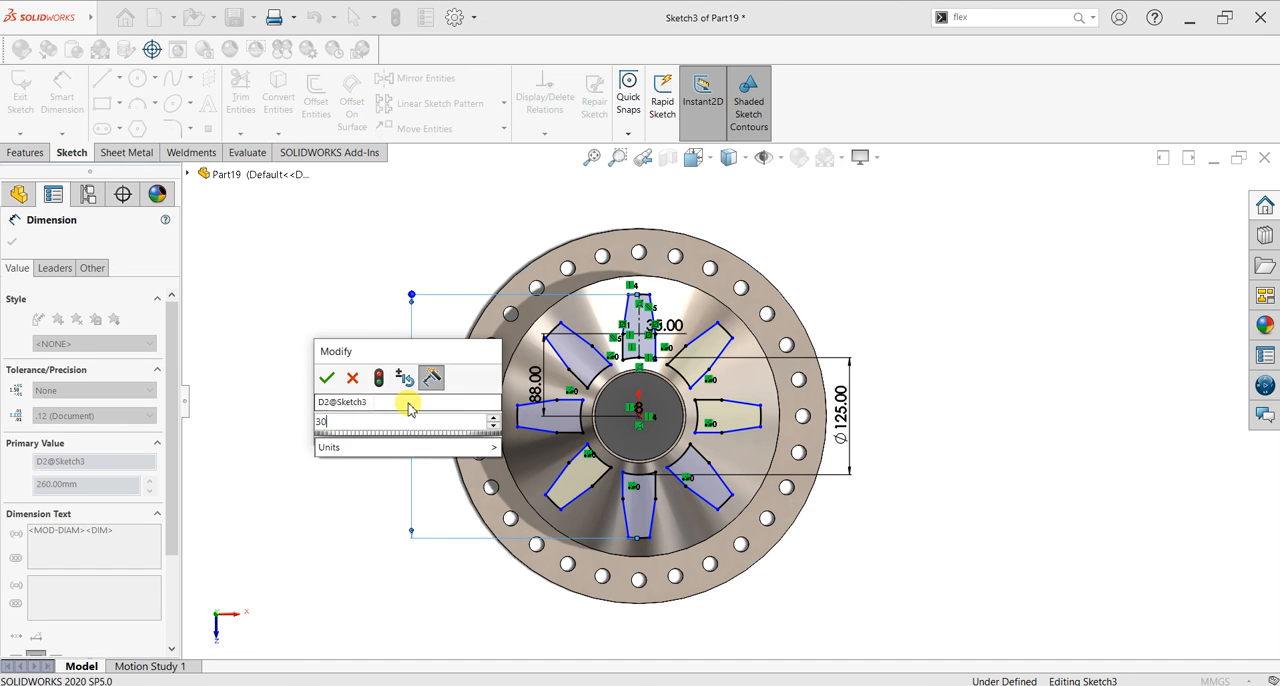
{"action": "type", "text": "0"}
{"action": "key", "text": "Return"}
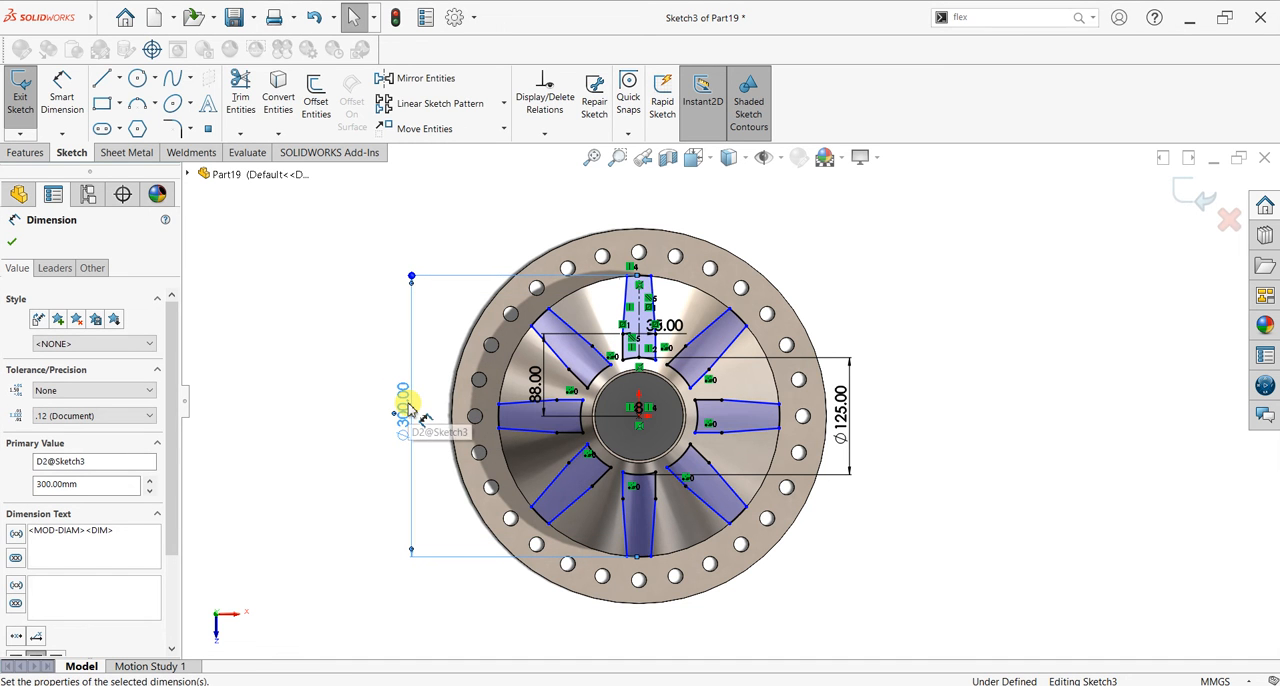
{"action": "key", "text": "Escape"}
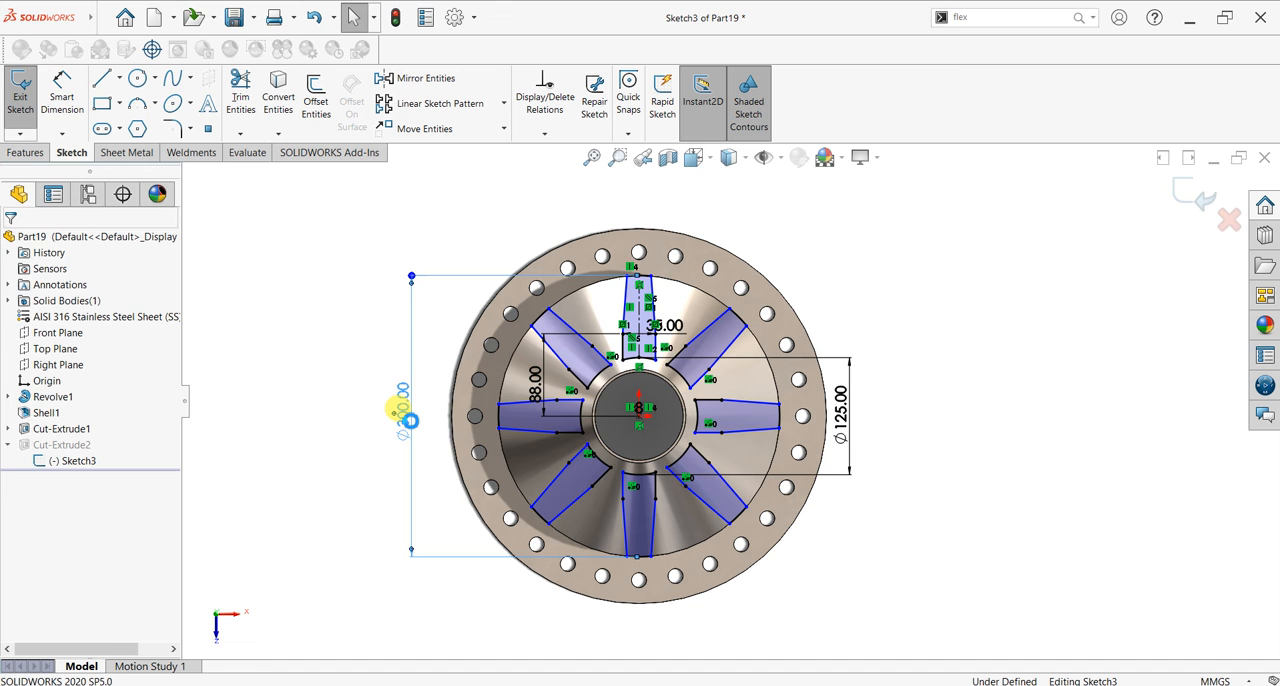
Step: Set the window sketch's outer circle diameter to 320 mm and exit the sketch to rebuild the cut
{"action": "double_click", "coordinate": [401, 410]}
{"action": "type", "text": "320"}
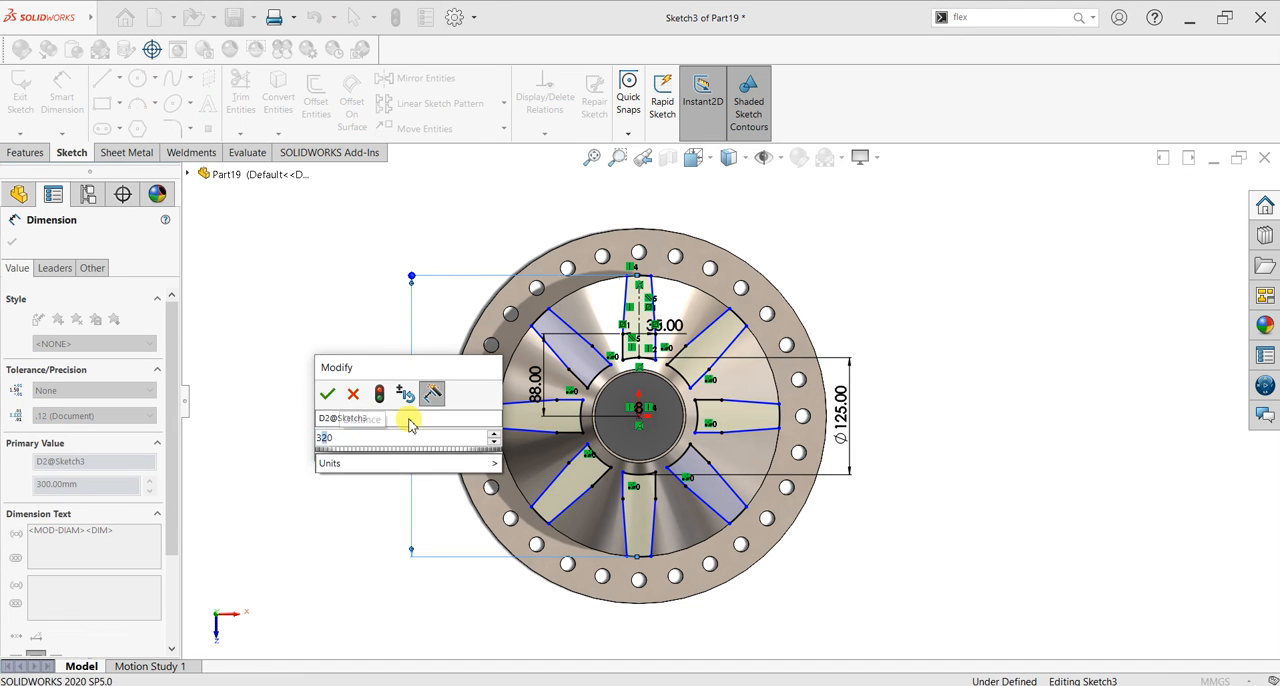
{"action": "key", "text": "Return"}
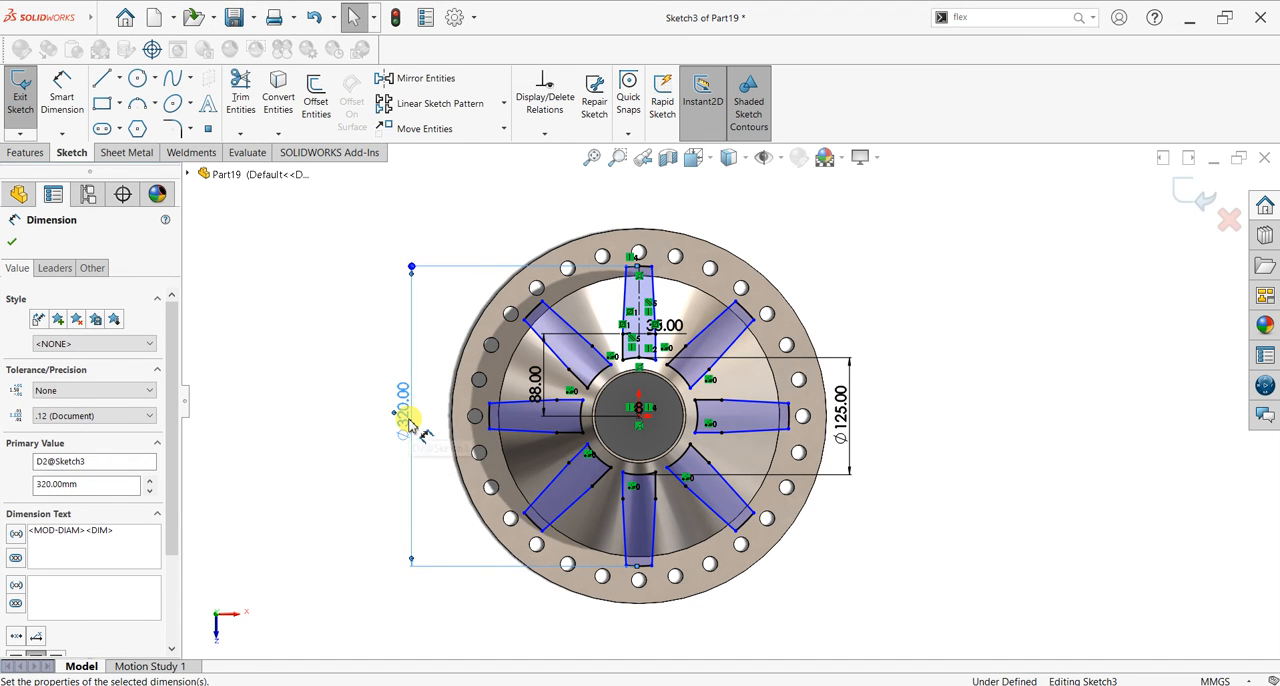
{"action": "left_click", "coordinate": [12, 241]}
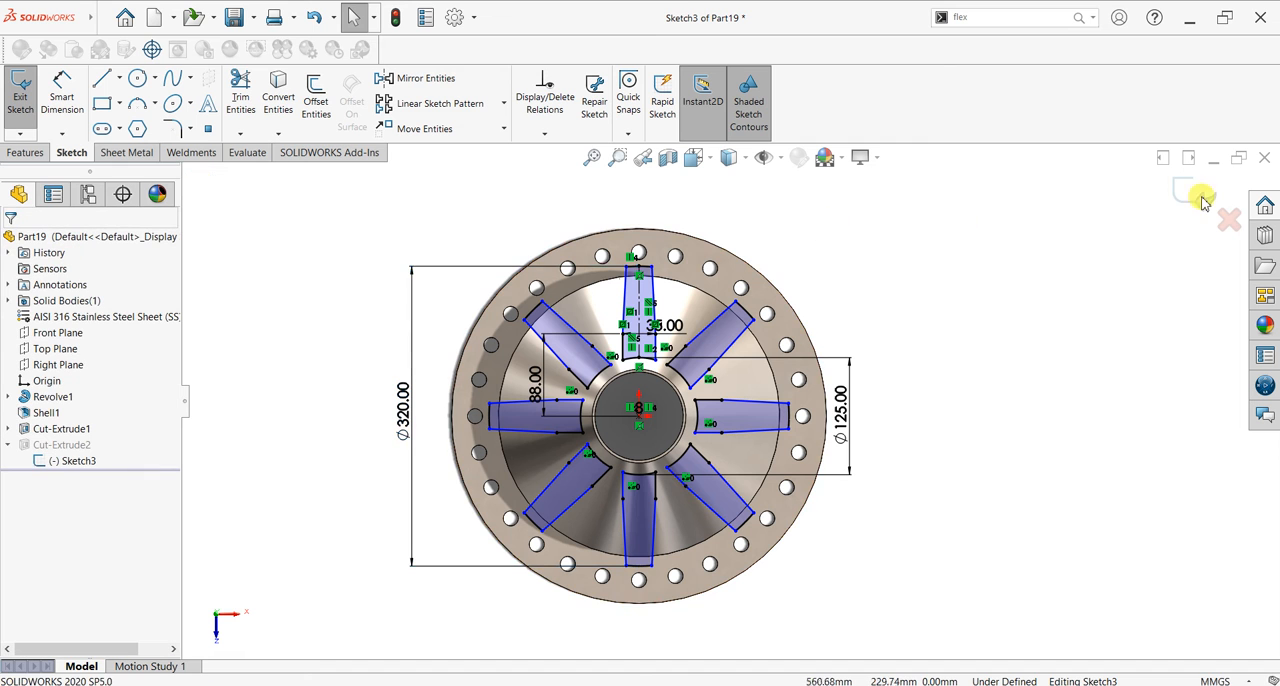
{"action": "left_click", "coordinate": [1182, 193]}
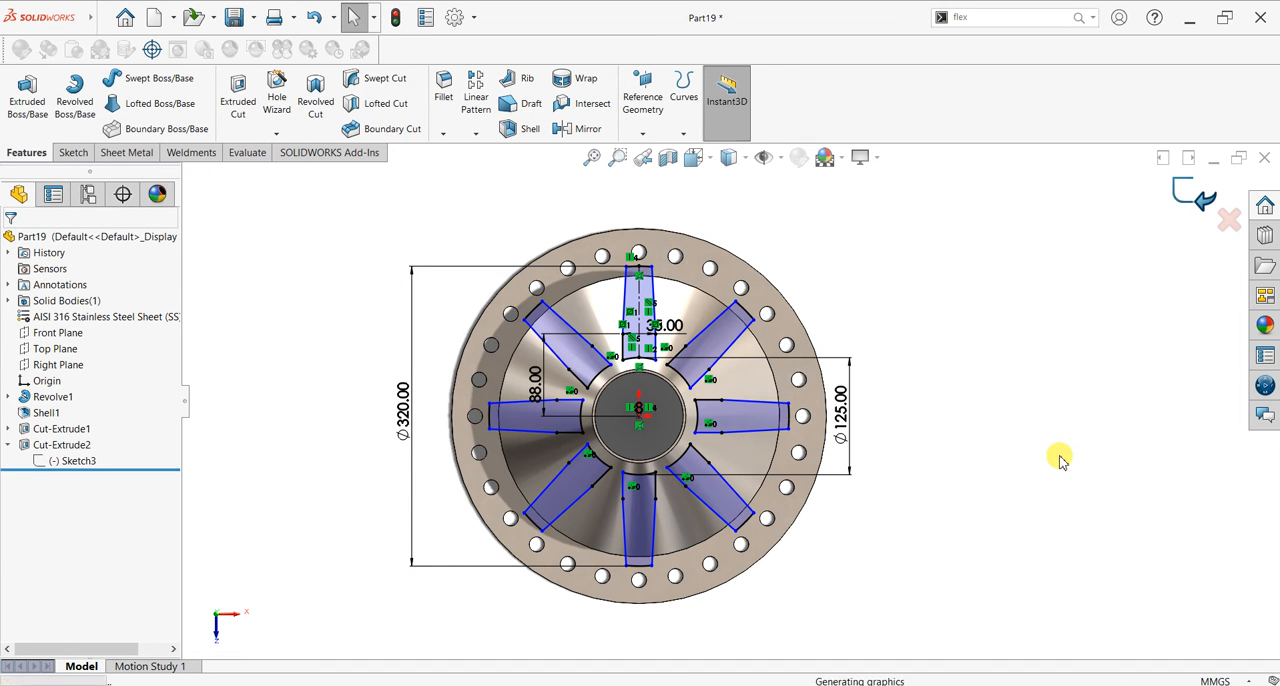
Step: On the cone's narrow end face, sketch two origin-centred circles with radii of about 47 mm and 62.5 mm
{"action": "middle_click_drag", "start_coordinate": [844, 297], "coordinate": [986, 266]}
{"action": "scroll", "coordinate": [903, 450], "scroll_direction": "down", "scroll_amount": 2}
{"action": "scroll", "coordinate": [880, 405], "scroll_direction": "up", "scroll_amount": 2}
{"action": "middle_click_drag", "start_coordinate": [846, 380], "coordinate": [825, 474]}
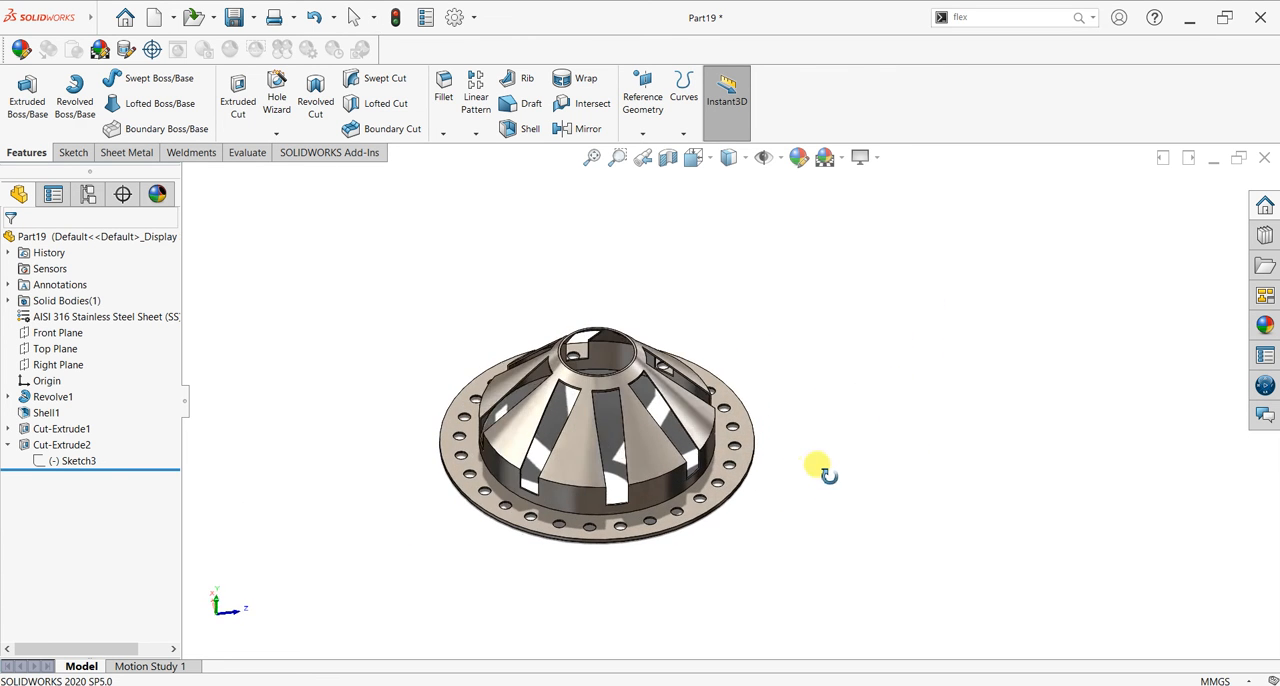
{"action": "scroll", "coordinate": [598, 345], "scroll_direction": "down", "scroll_amount": 2}
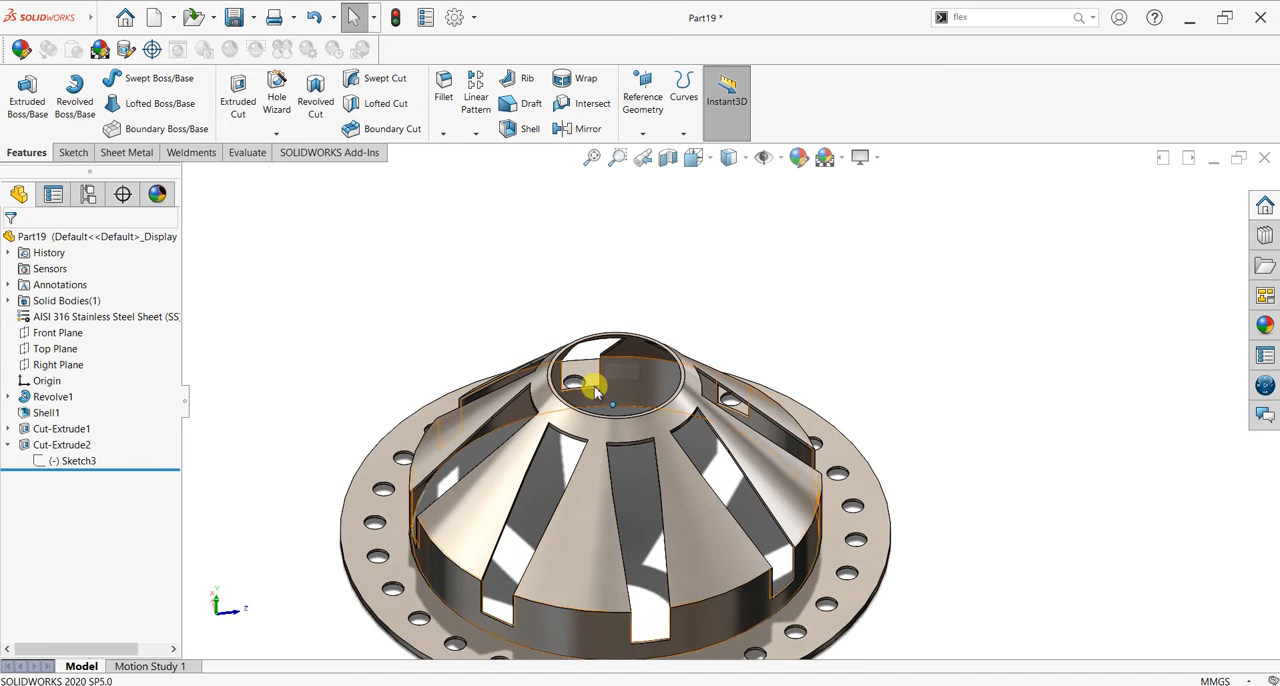
{"action": "scroll", "coordinate": [596, 375], "scroll_direction": "down", "scroll_amount": 3}
{"action": "left_click", "coordinate": [586, 368]}
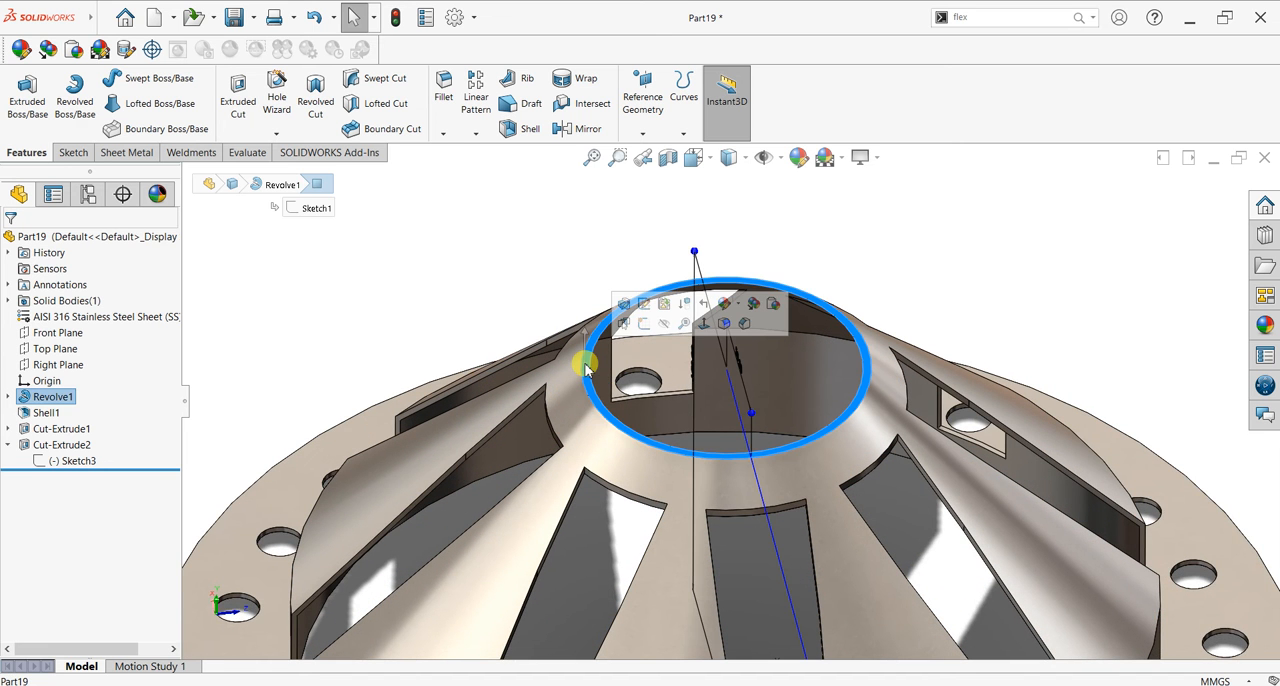
{"action": "key", "text": "ctrl+8"}
{"action": "scroll", "coordinate": [1034, 371], "scroll_direction": "down", "scroll_amount": 2}
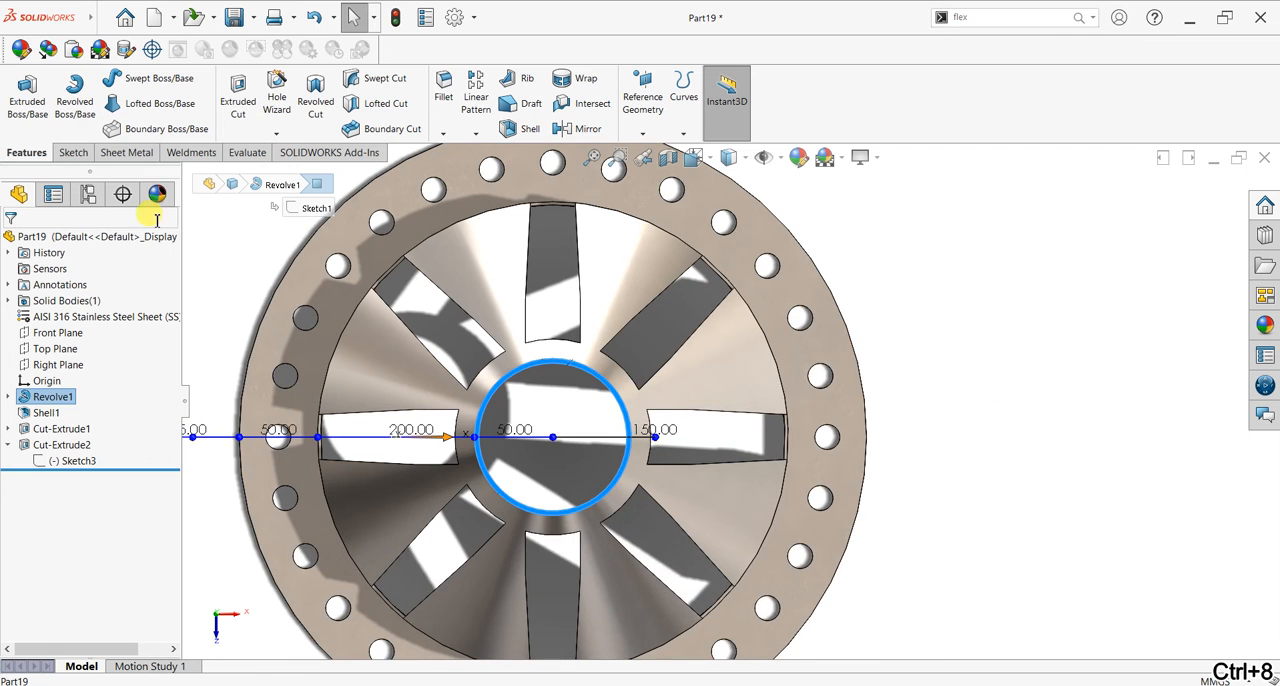
{"action": "left_click", "coordinate": [71, 152]}
{"action": "left_click", "coordinate": [20, 95]}
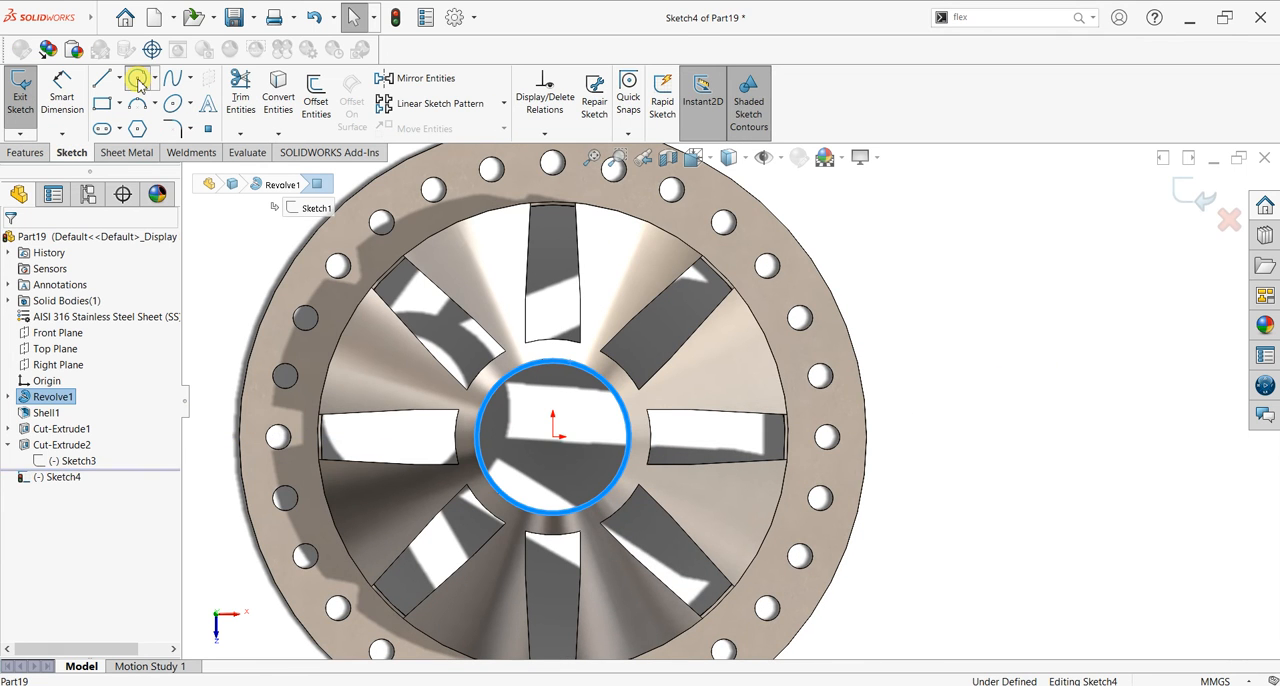
{"action": "left_click", "coordinate": [554, 437]}
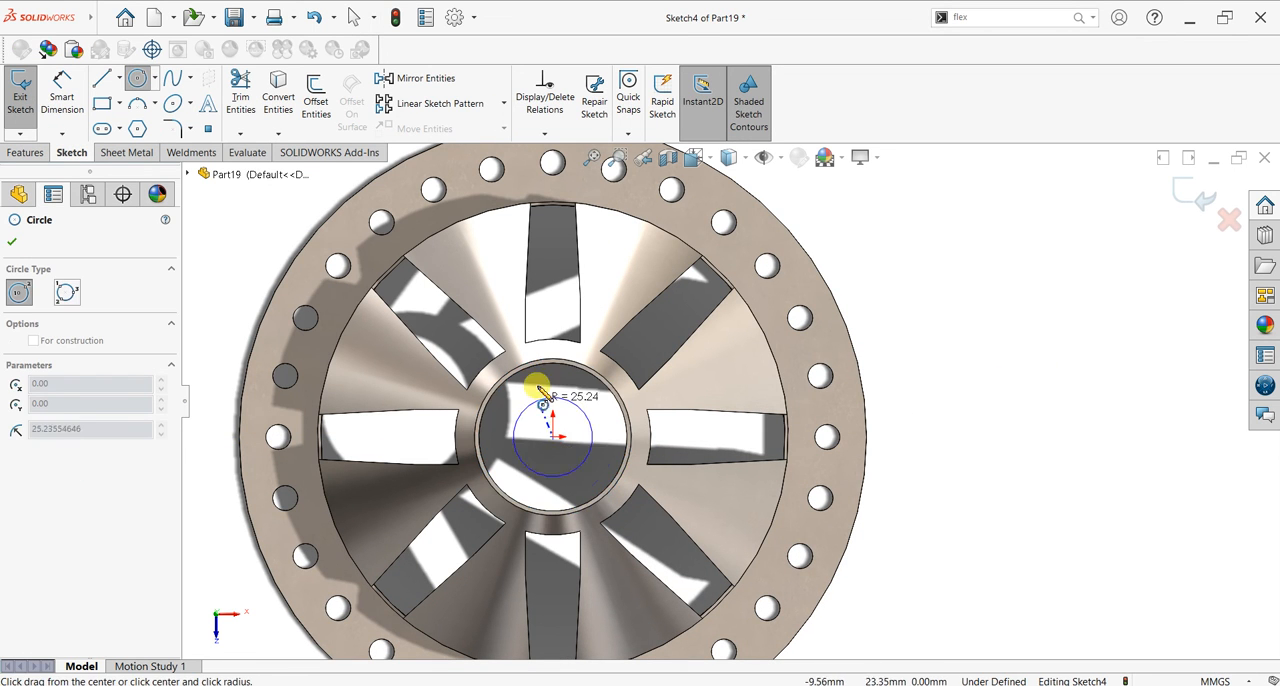
{"action": "left_click", "coordinate": [542, 368]}
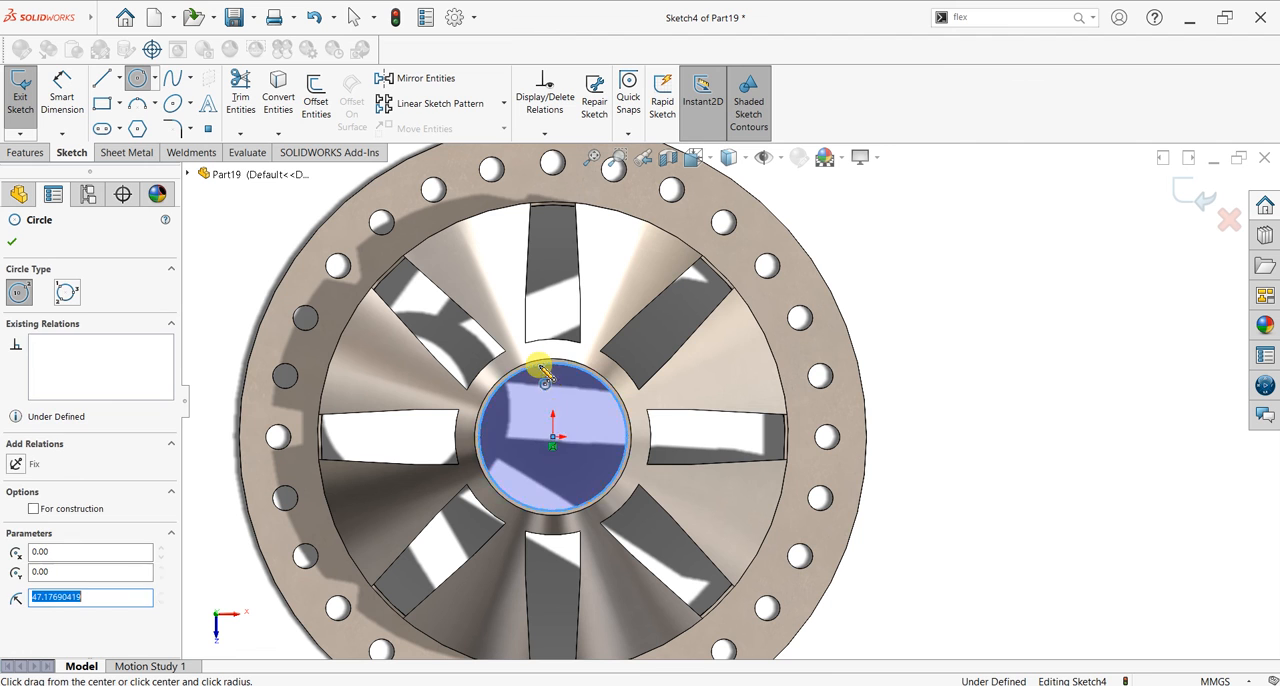
{"action": "left_click", "coordinate": [554, 437]}
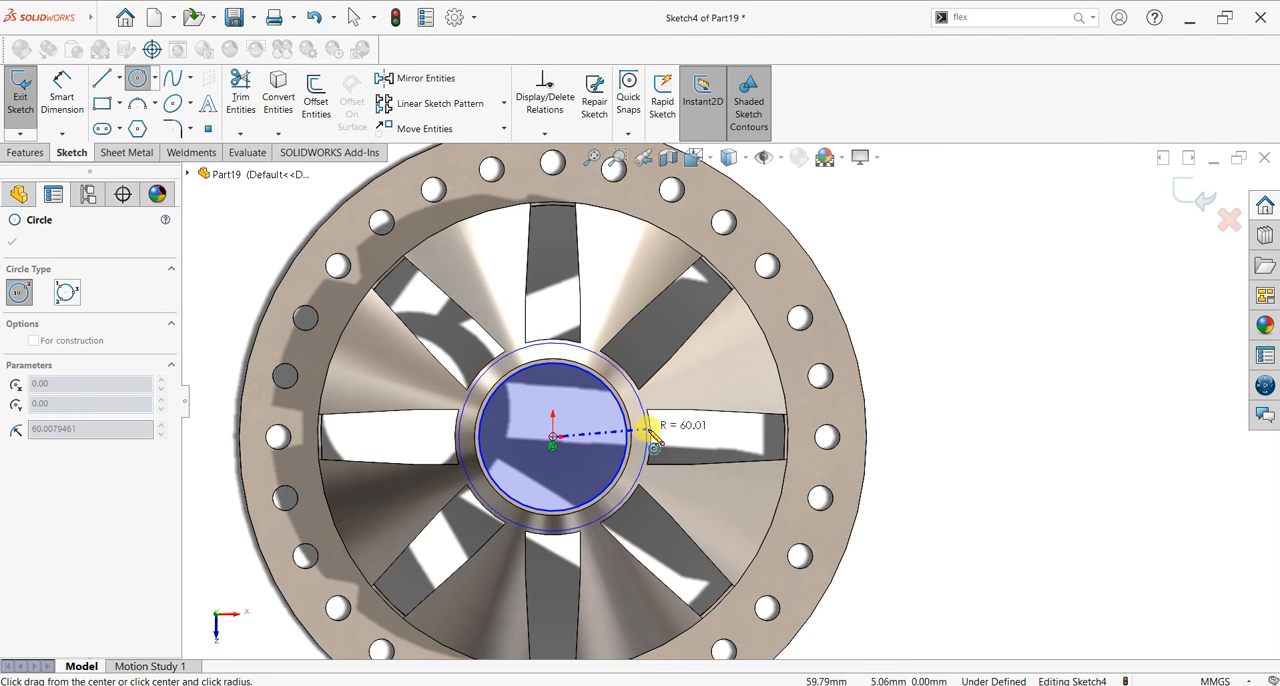
{"action": "left_click", "coordinate": [652, 432]}
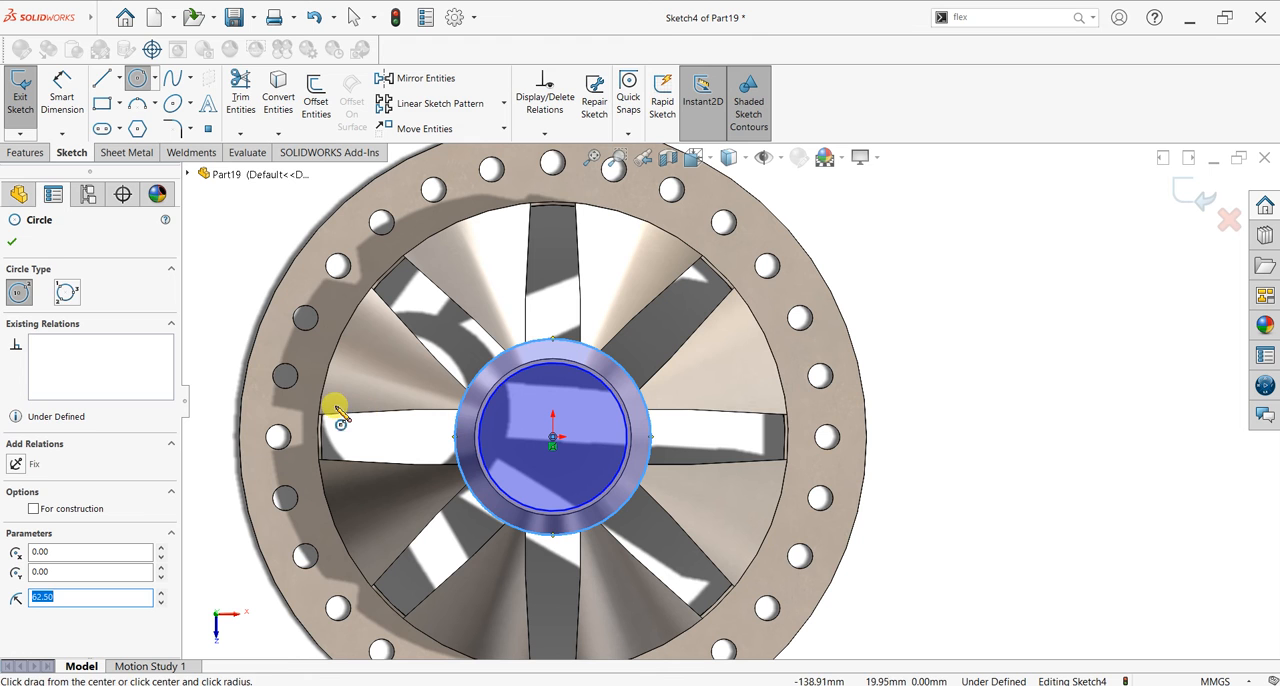
{"action": "left_click", "coordinate": [14, 244]}
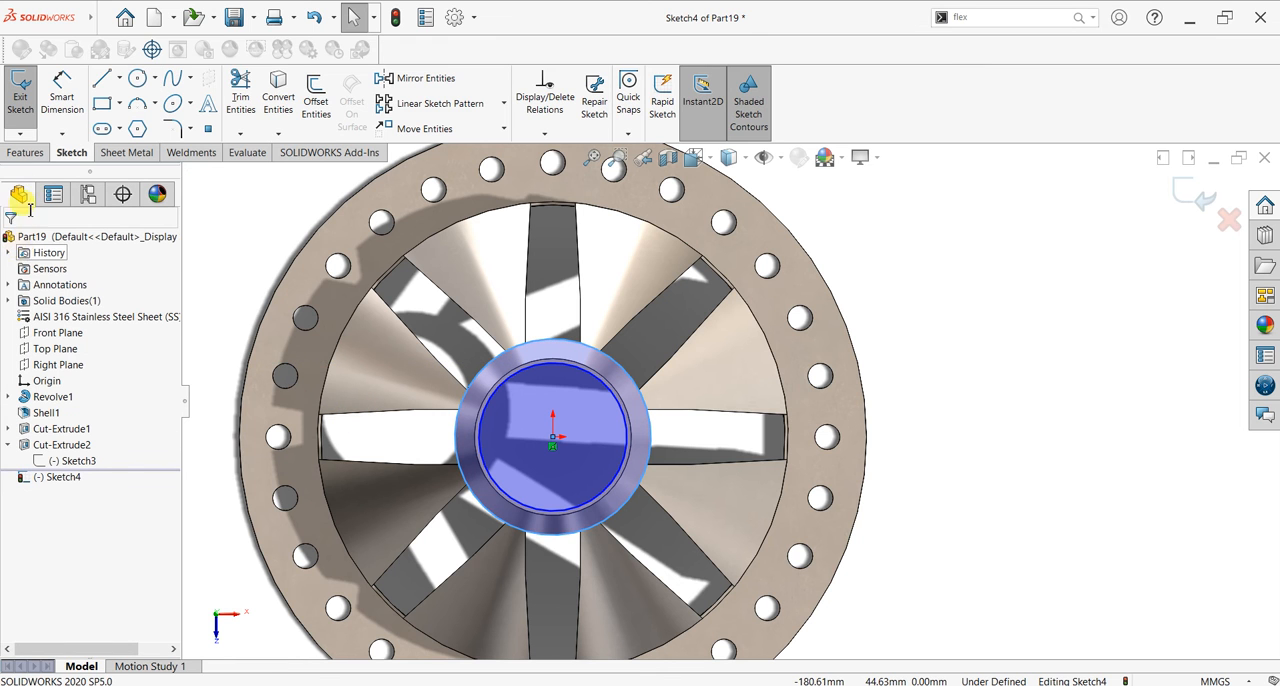
Step: Extrude the ring between the two concentric circles by a blind 3 mm, merged with the cone
{"action": "left_click", "coordinate": [26, 152]}
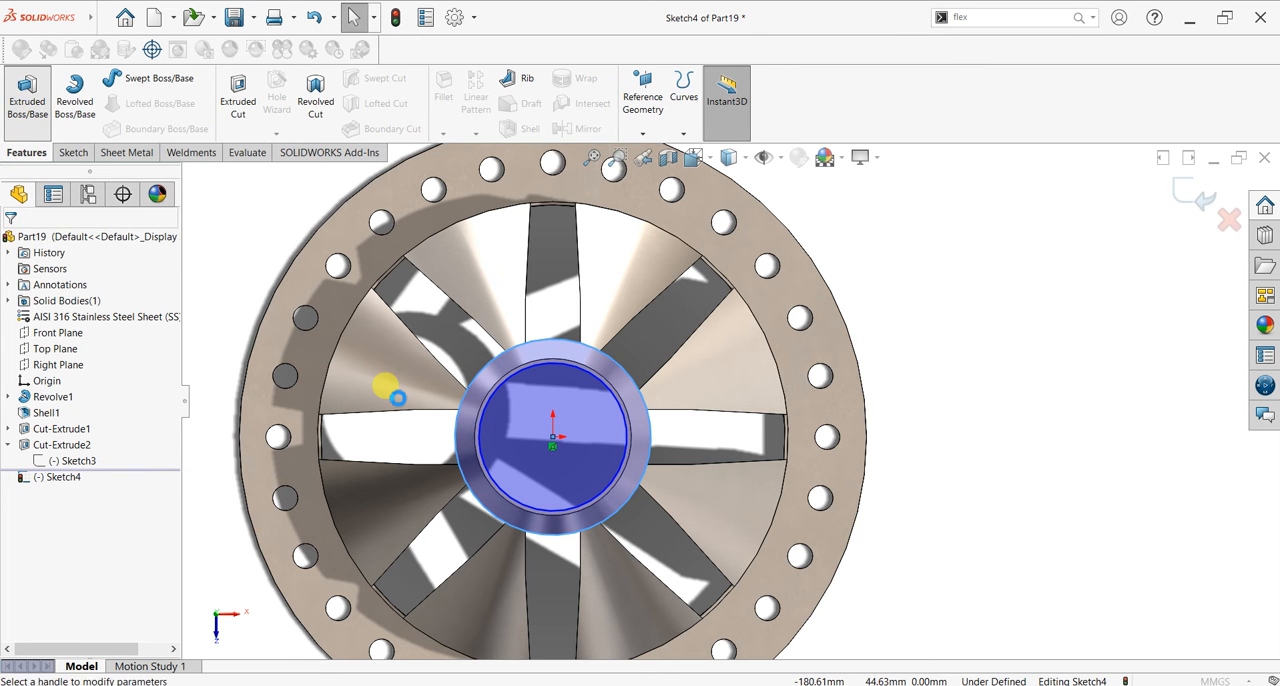
{"action": "middle_click_drag", "start_coordinate": [420, 517], "coordinate": [414, 305]}
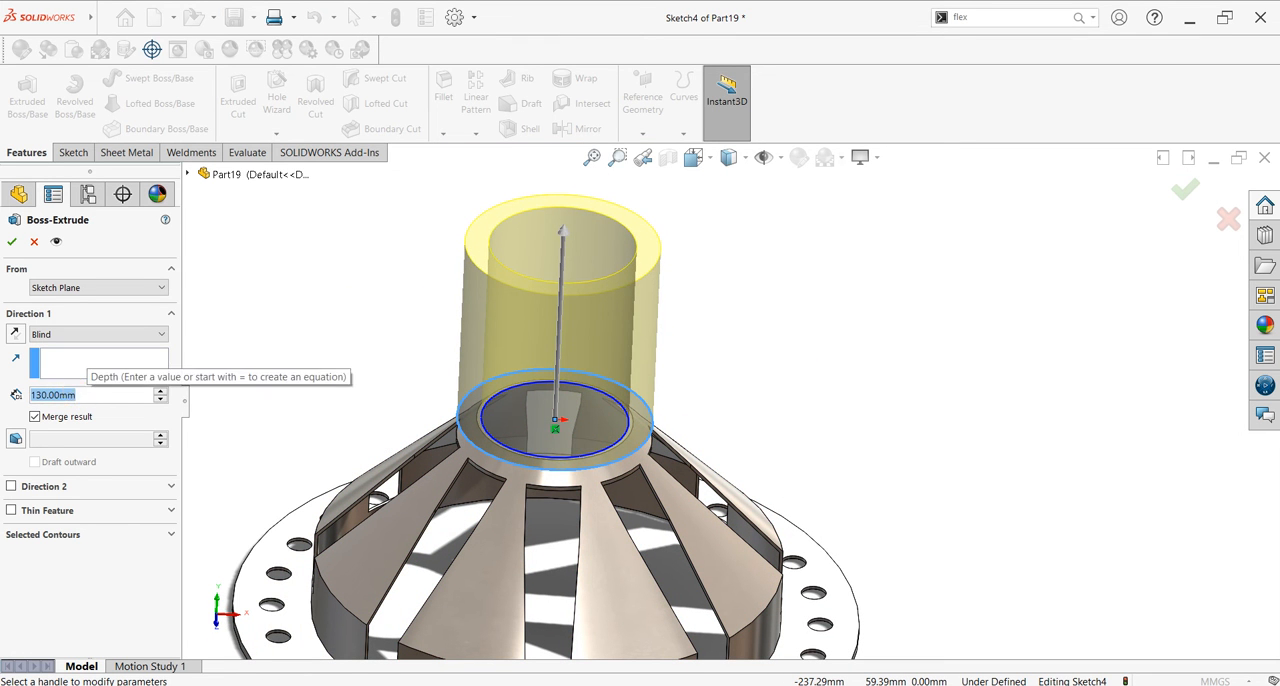
{"action": "type", "text": "3"}
{"action": "key", "text": "Return"}
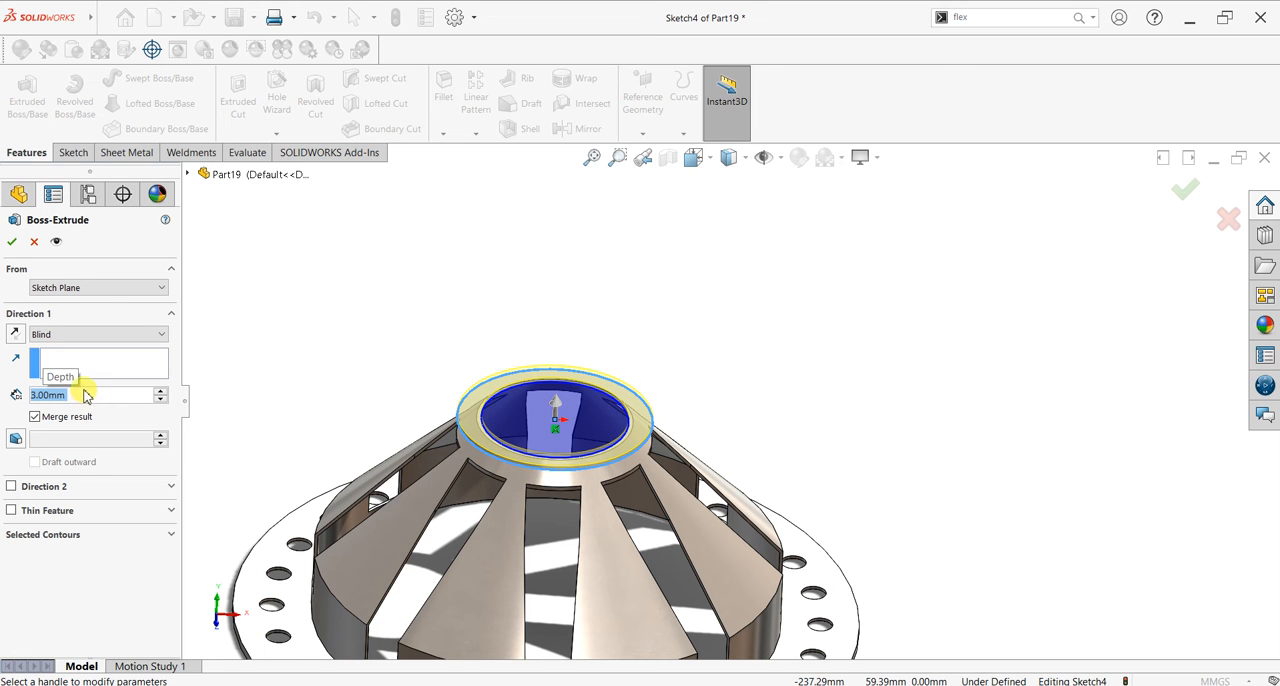
{"action": "left_click", "coordinate": [13, 243]}
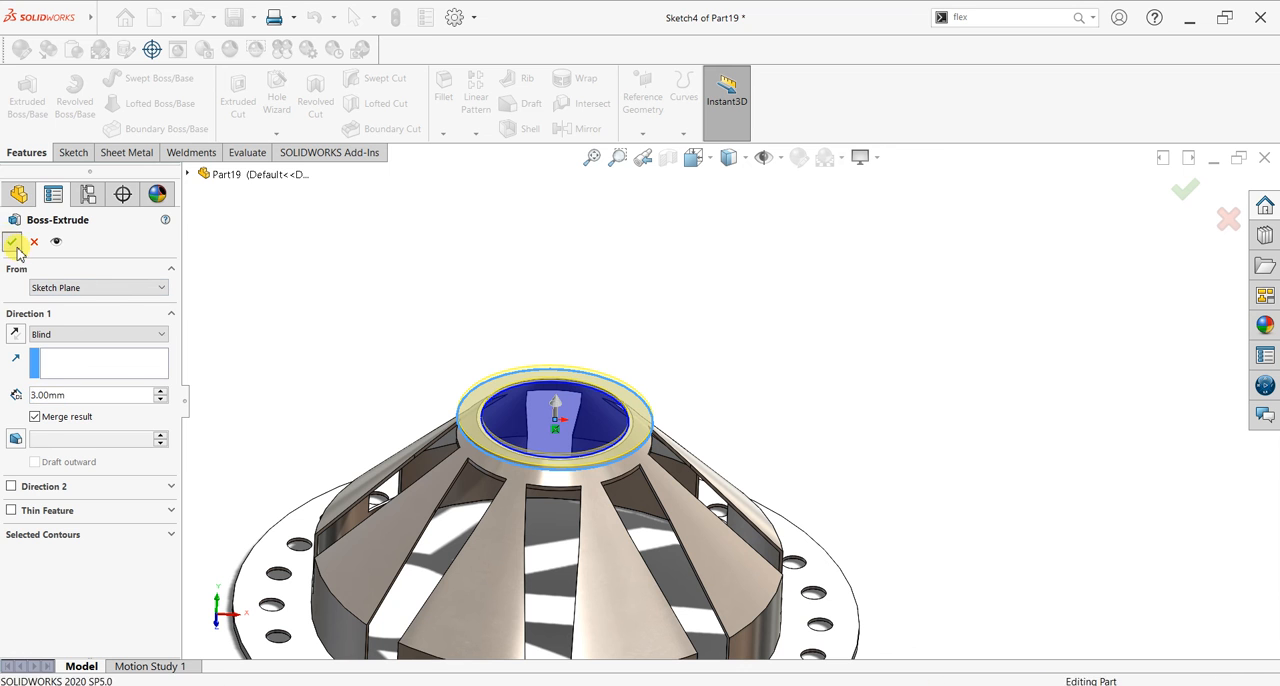
Step: Start a sketch on the ring's outer face and draw two origin-centred circles with radii of about 53 mm and 87 mm
{"action": "middle_click_drag", "start_coordinate": [765, 450], "coordinate": [842, 420]}
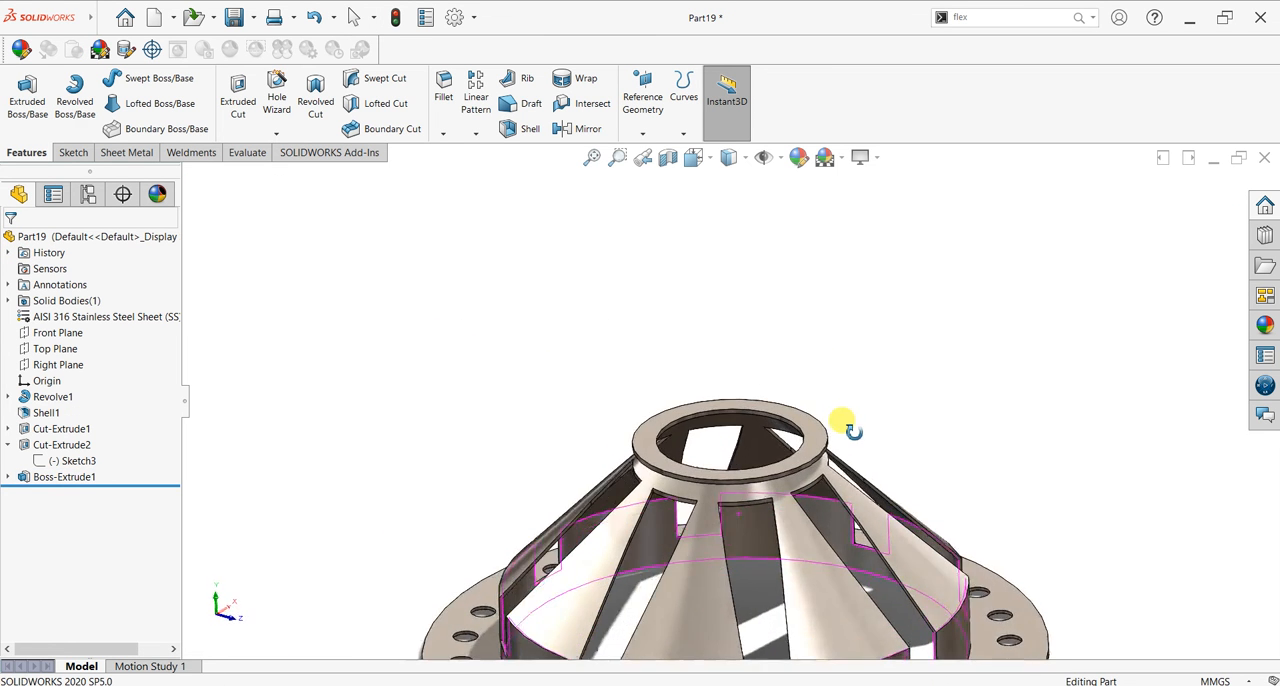
{"action": "scroll", "coordinate": [843, 425], "scroll_direction": "up", "scroll_amount": 2}
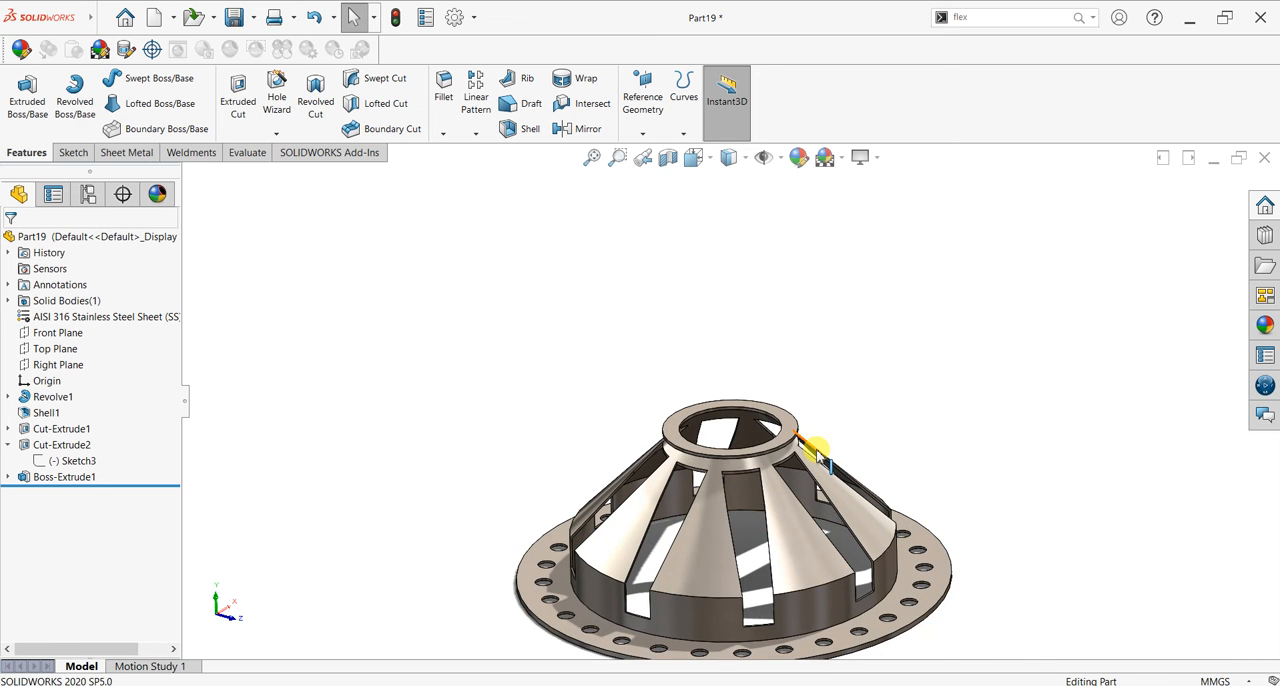
{"action": "scroll", "coordinate": [829, 432], "scroll_direction": "down", "scroll_amount": 4}
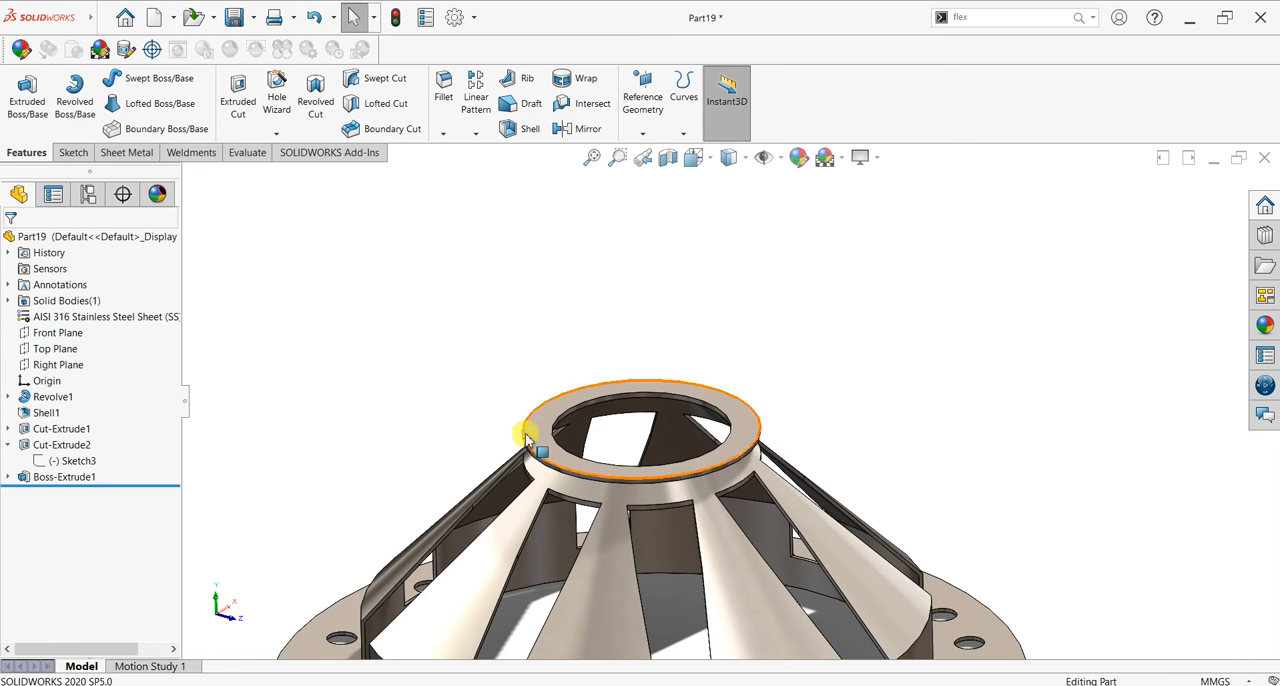
{"action": "left_click", "coordinate": [528, 439]}
{"action": "key", "text": "ctrl+8"}
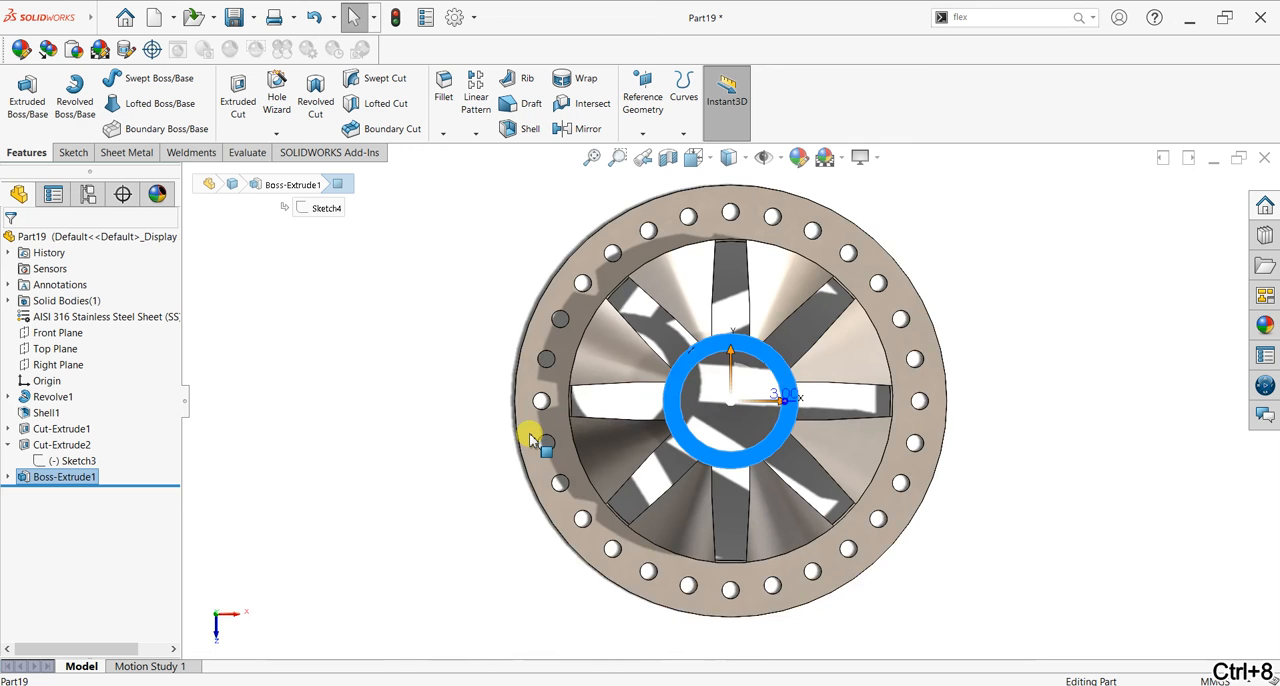
{"action": "scroll", "coordinate": [923, 357], "scroll_direction": "down", "scroll_amount": 2}
{"action": "scroll", "coordinate": [946, 409], "scroll_direction": "down", "scroll_amount": 2}
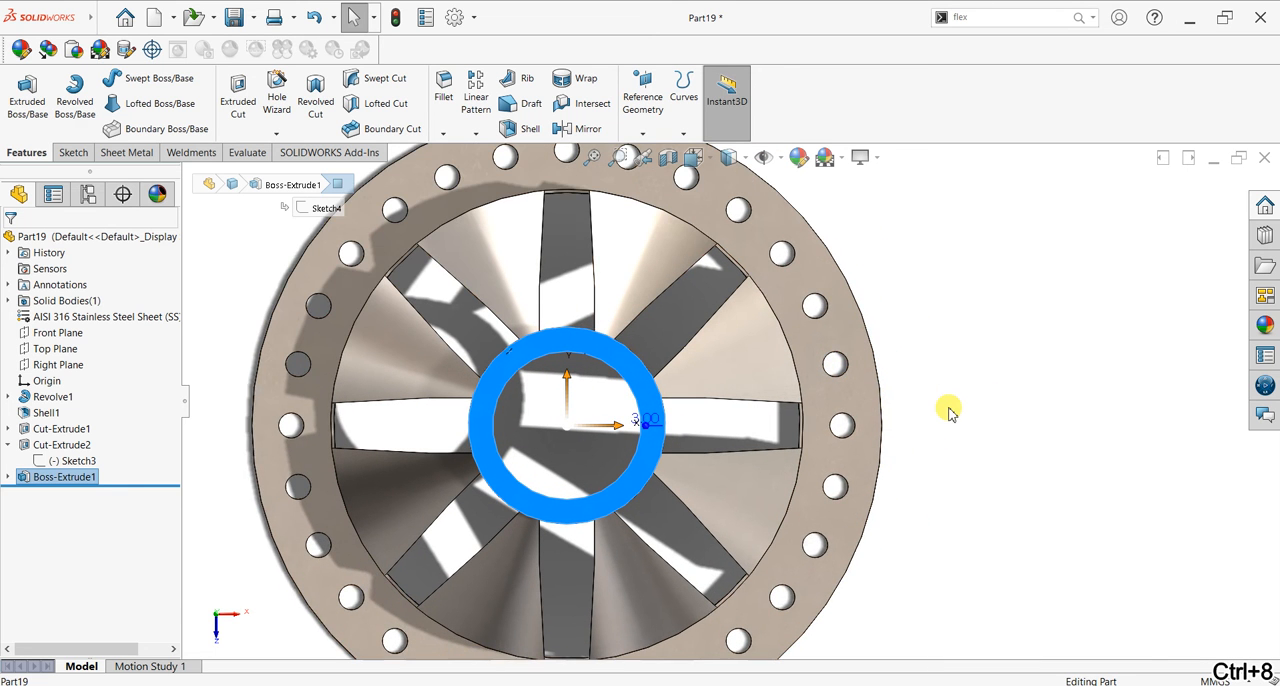
{"action": "left_click", "coordinate": [73, 152]}
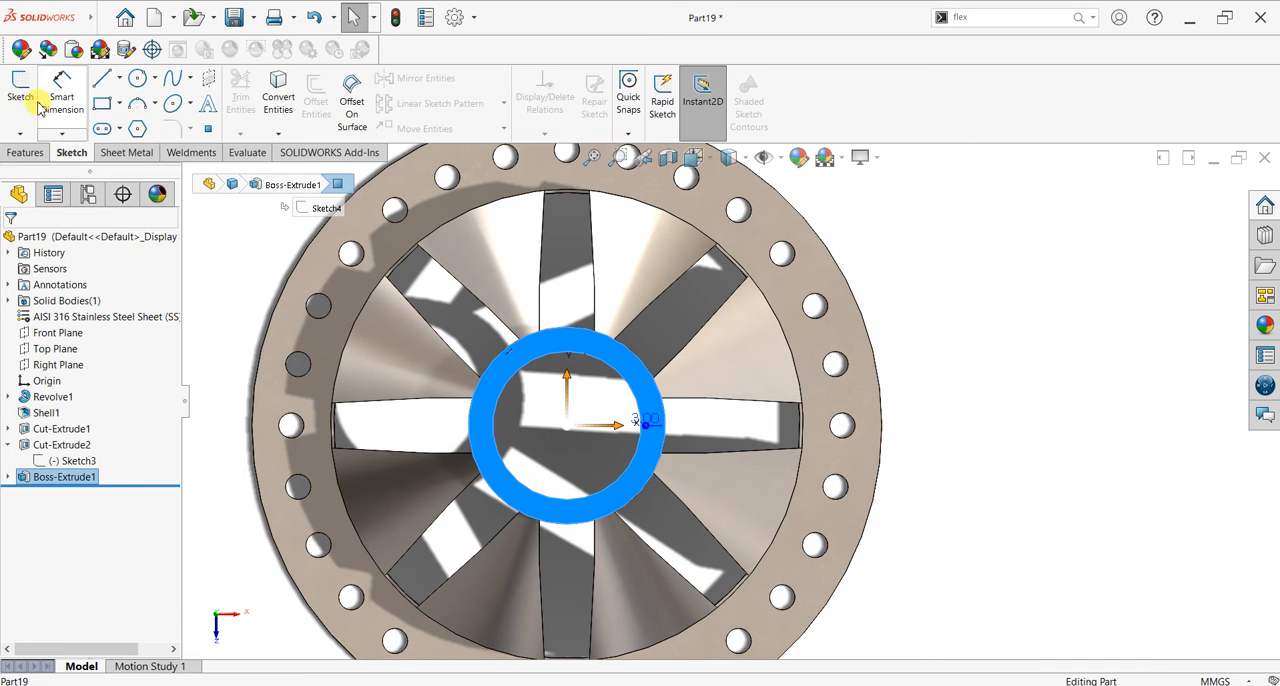
{"action": "left_click", "coordinate": [24, 95]}
{"action": "left_click", "coordinate": [138, 78]}
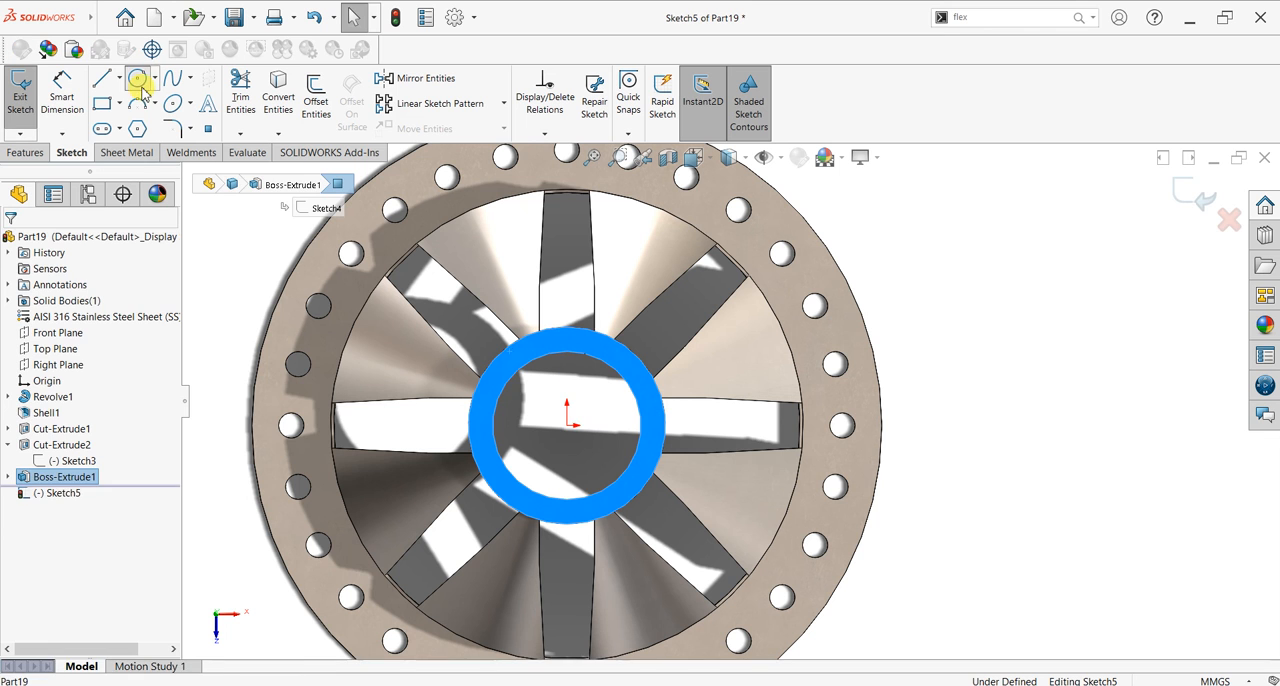
{"action": "left_click", "coordinate": [566, 422]}
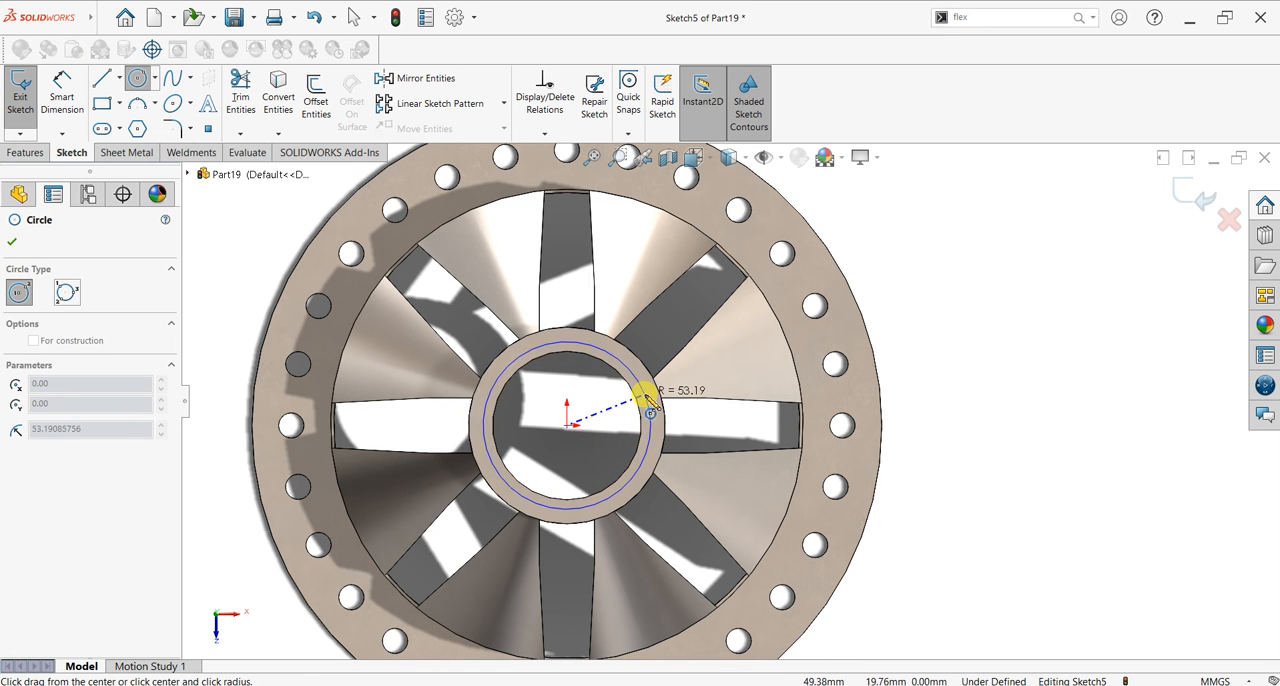
{"action": "left_click", "coordinate": [648, 399]}
{"action": "left_click", "coordinate": [567, 426]}
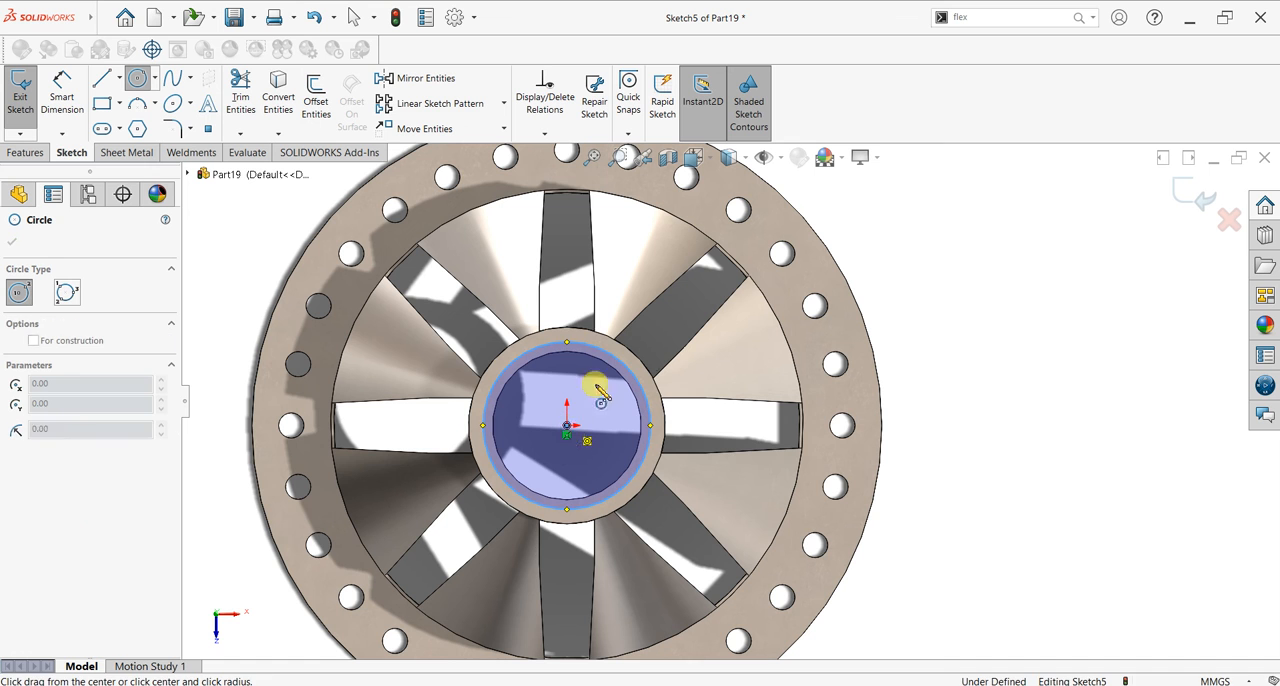
{"action": "left_click", "coordinate": [624, 304]}
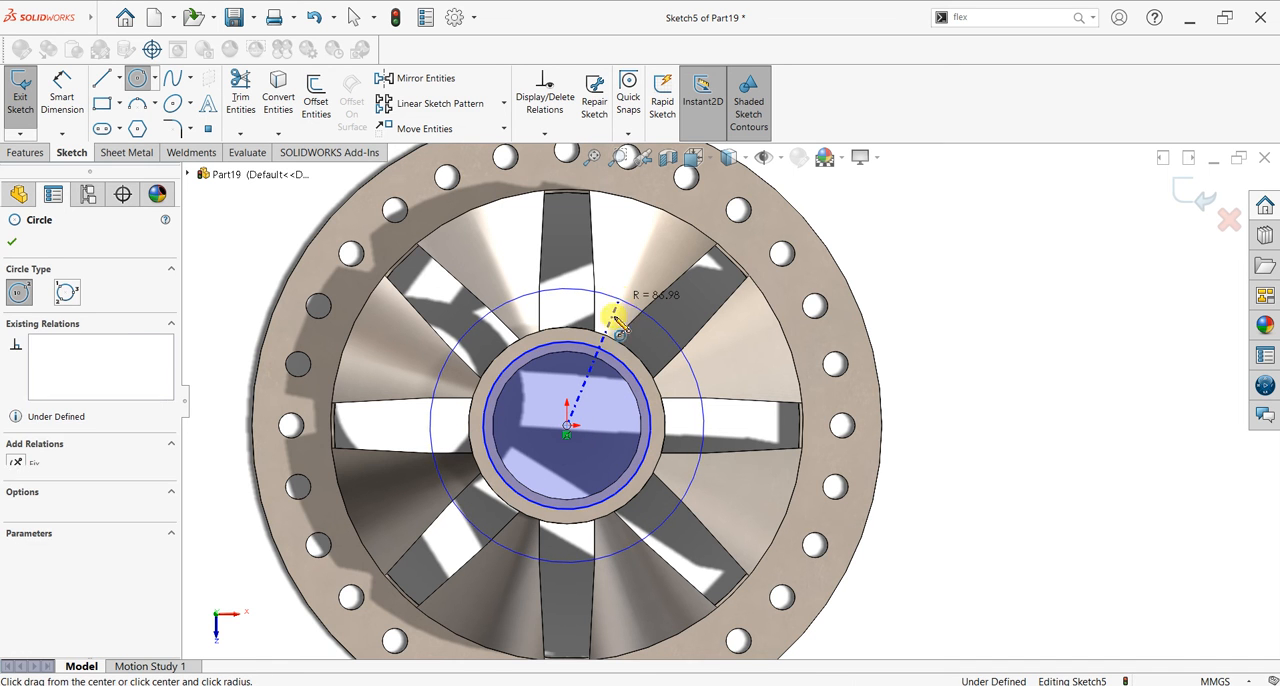
Step: Add two larger origin-centred circles with radii of about 110 mm and 133 mm around the first two
{"action": "left_click", "coordinate": [567, 426]}
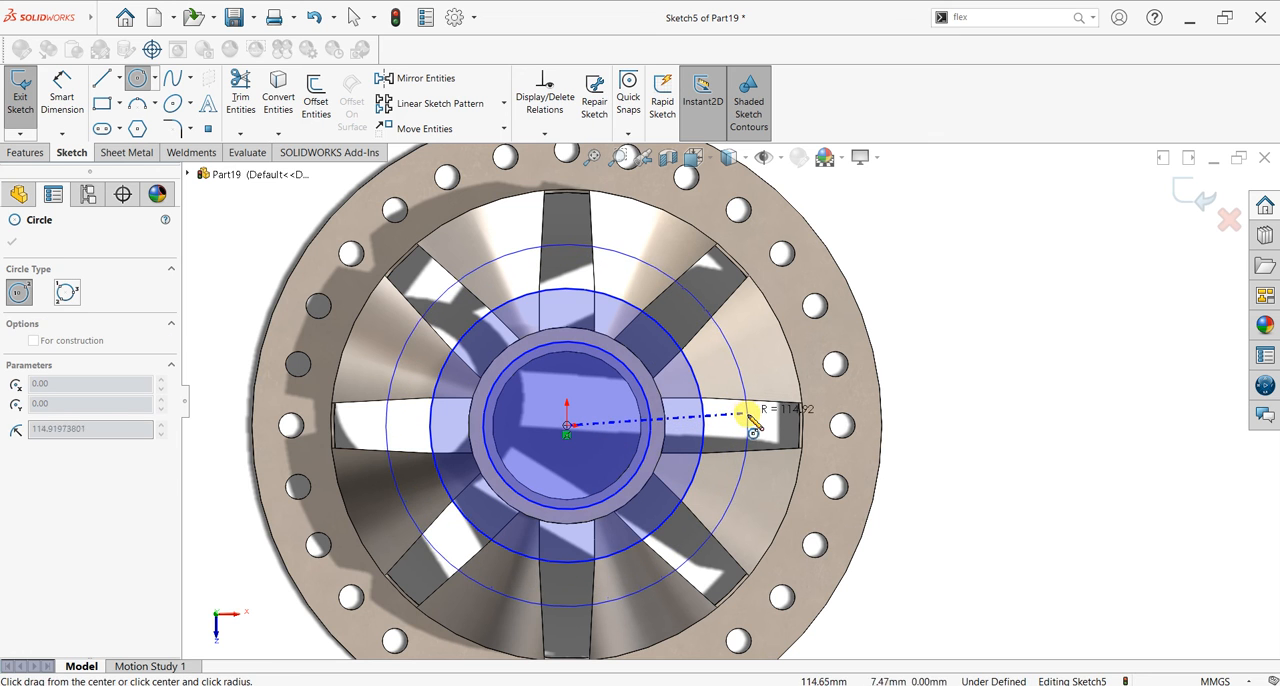
{"action": "left_click", "coordinate": [741, 414]}
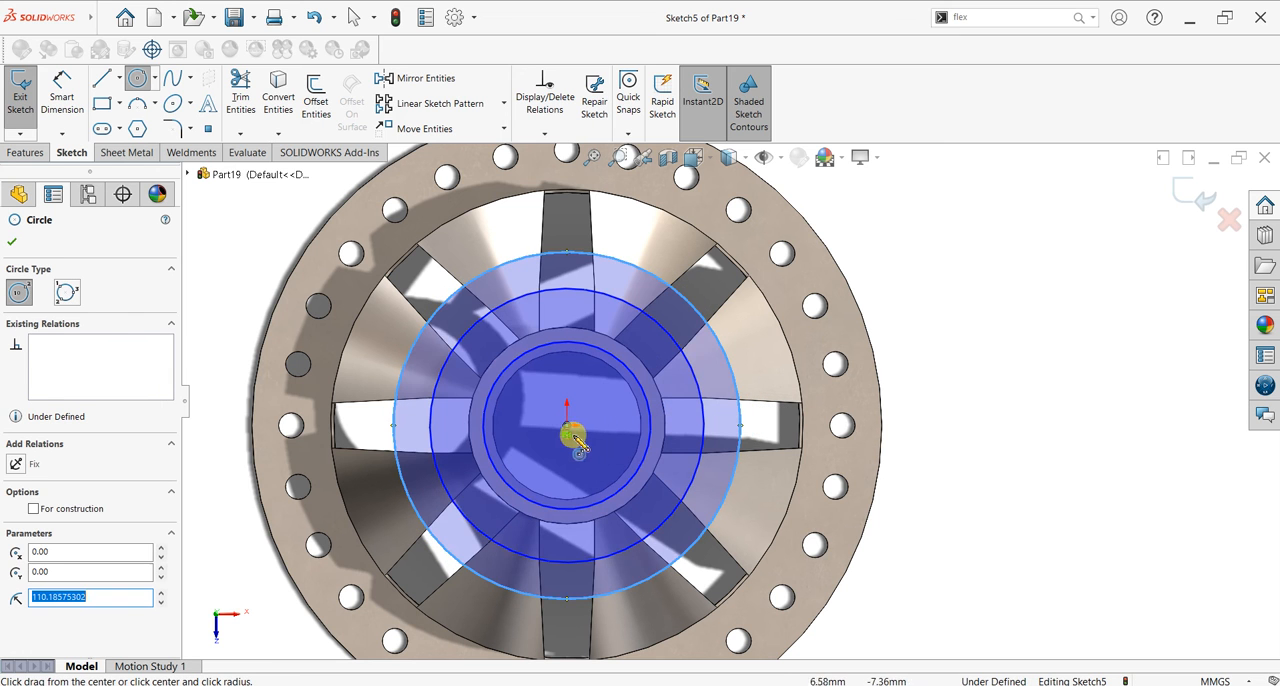
{"action": "left_click", "coordinate": [567, 426]}
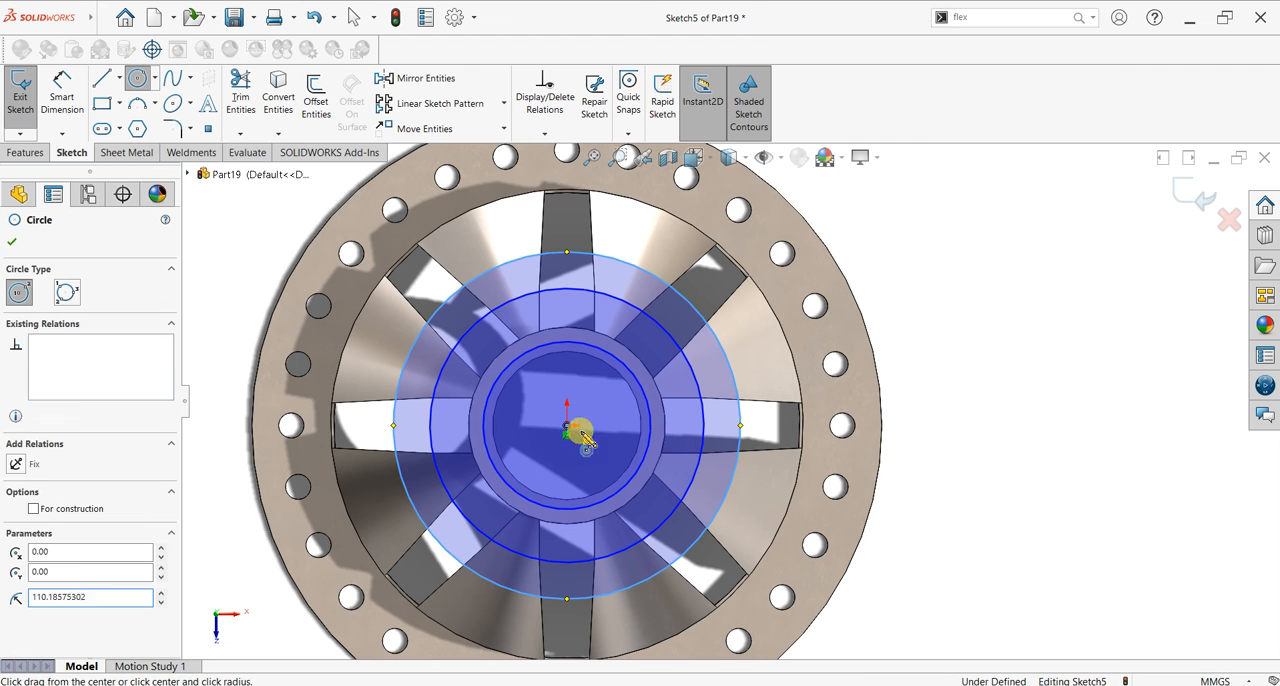
{"action": "left_click", "coordinate": [775, 483]}
Step: Dimension the innermost circle, on the ring face, with a diameter of 108 mm
{"action": "left_click", "coordinate": [62, 90]}
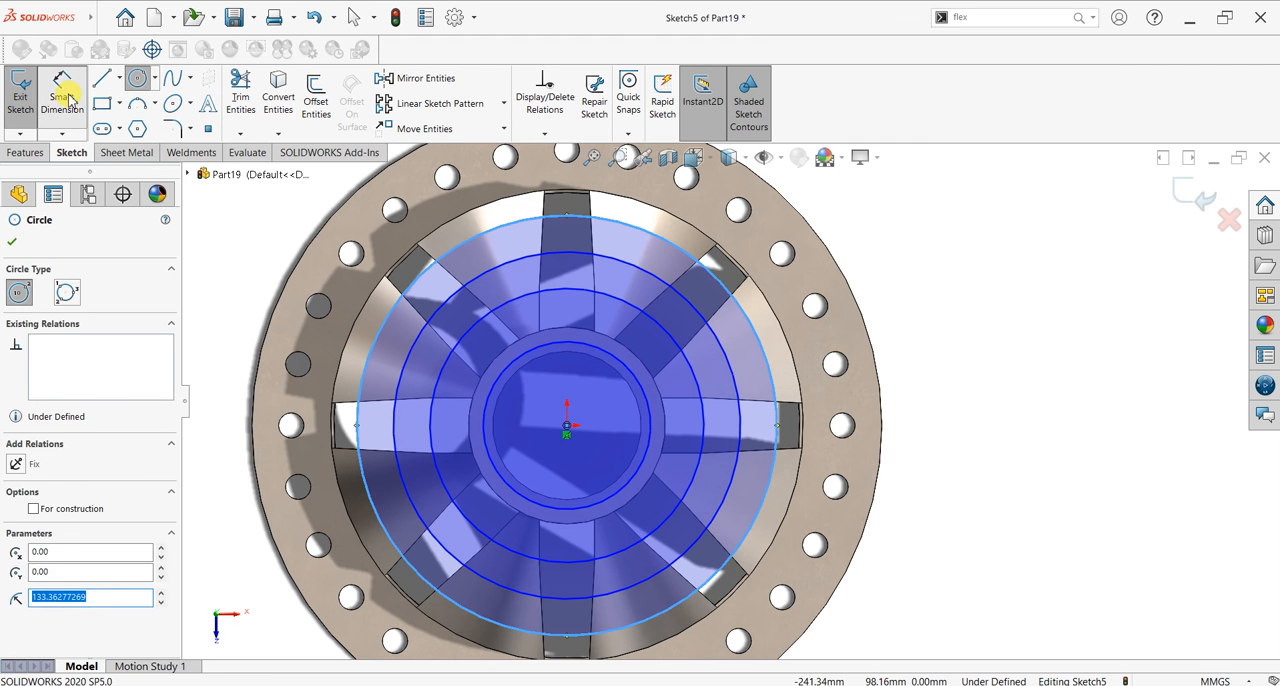
{"action": "left_click", "coordinate": [670, 431]}
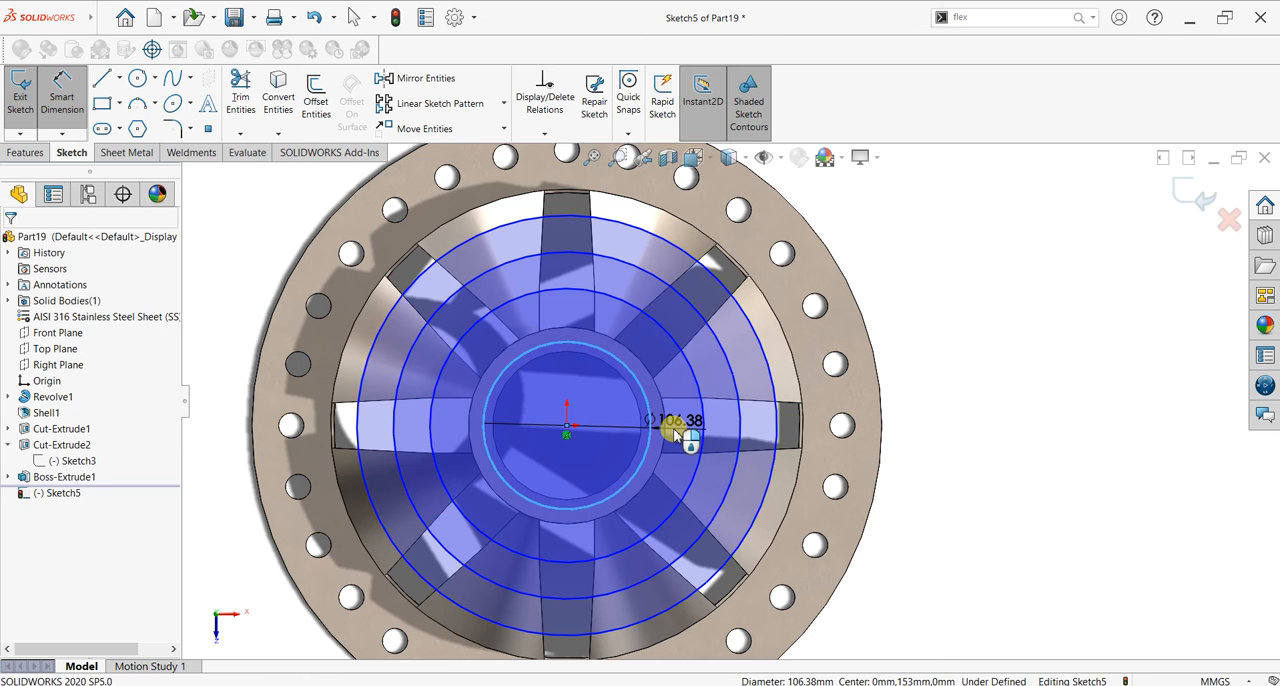
{"action": "left_click", "coordinate": [673, 433]}
{"action": "type", "text": "1"}
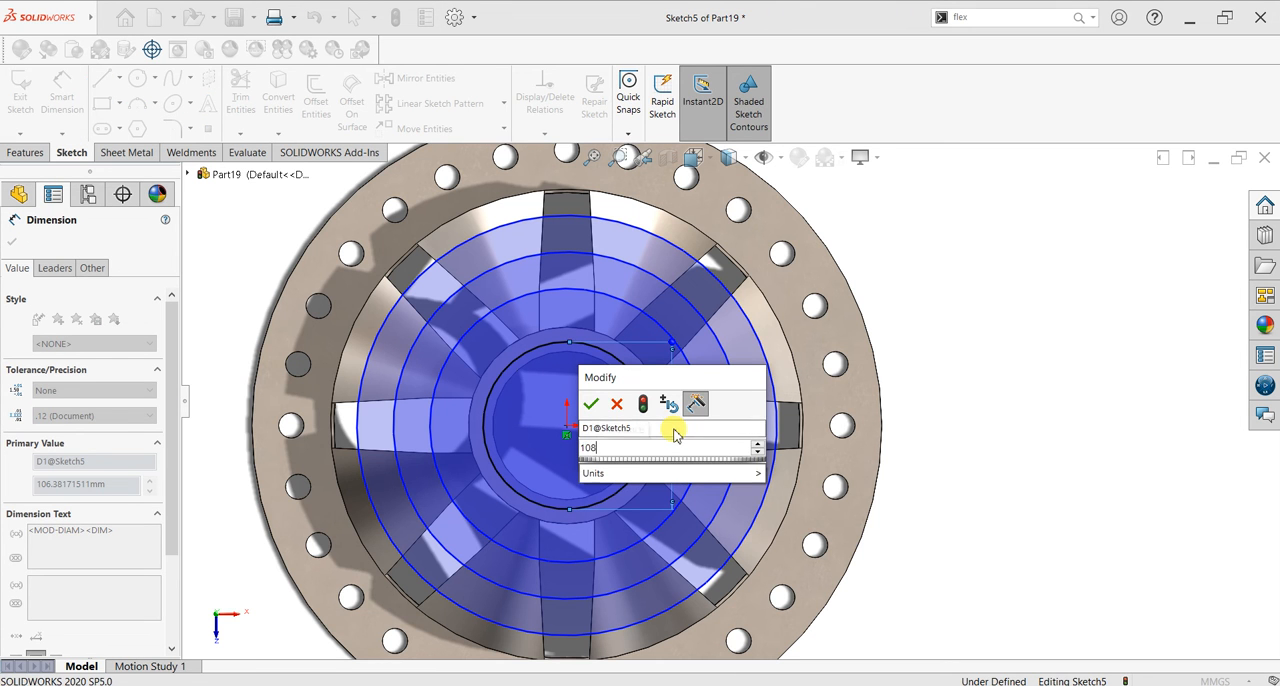
{"action": "type", "text": "08"}
{"action": "key", "text": "Return"}
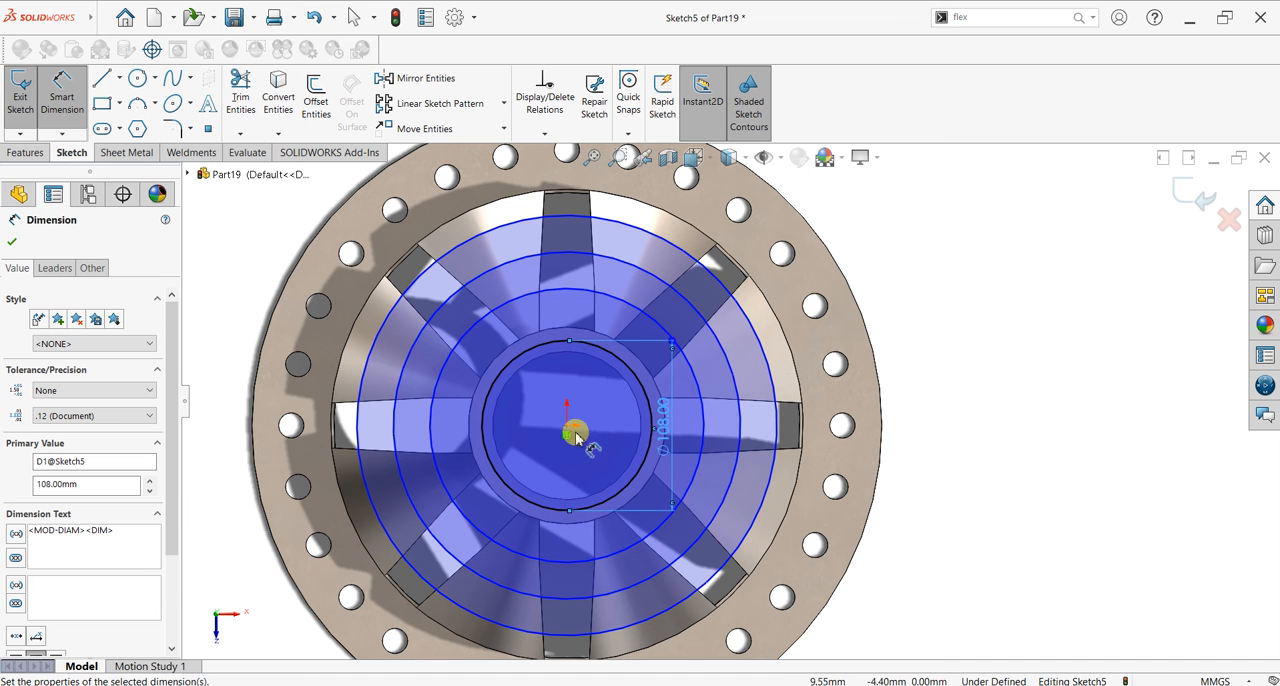
Step: Dimension the second and third circles from the centre with diameters of 170 mm and 220 mm
{"action": "left_click", "coordinate": [704, 425]}
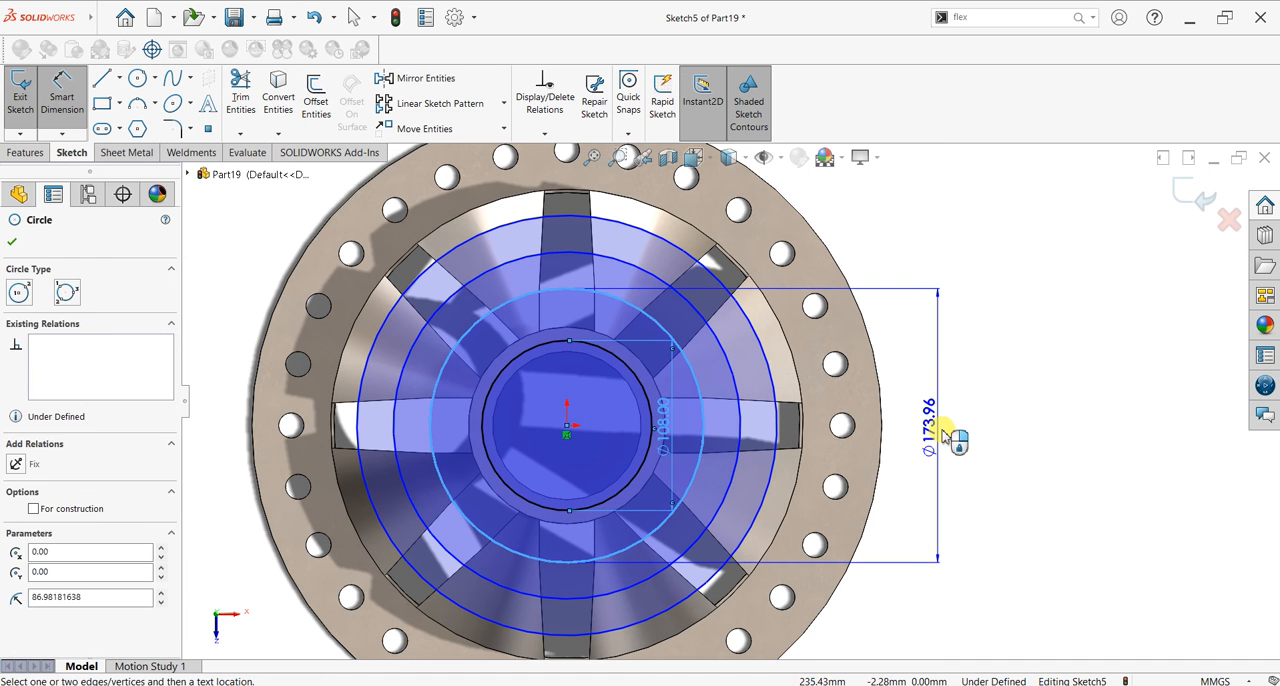
{"action": "left_click", "coordinate": [945, 432]}
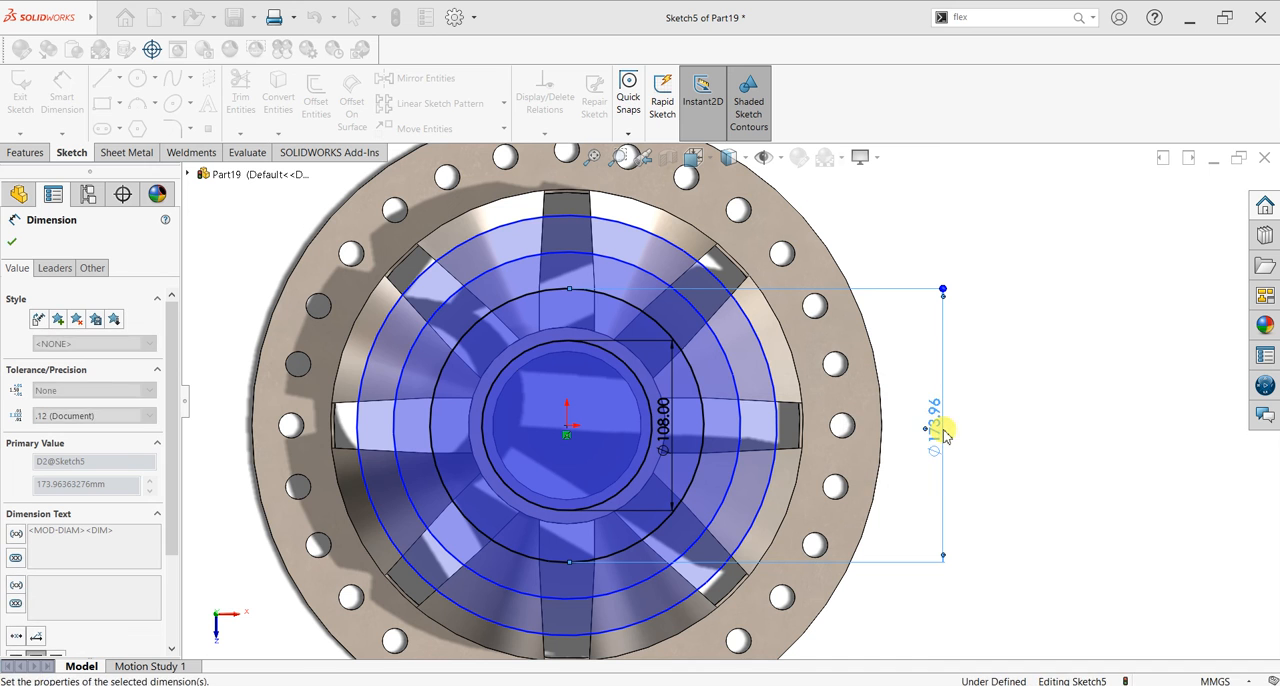
{"action": "left_click", "coordinate": [742, 428]}
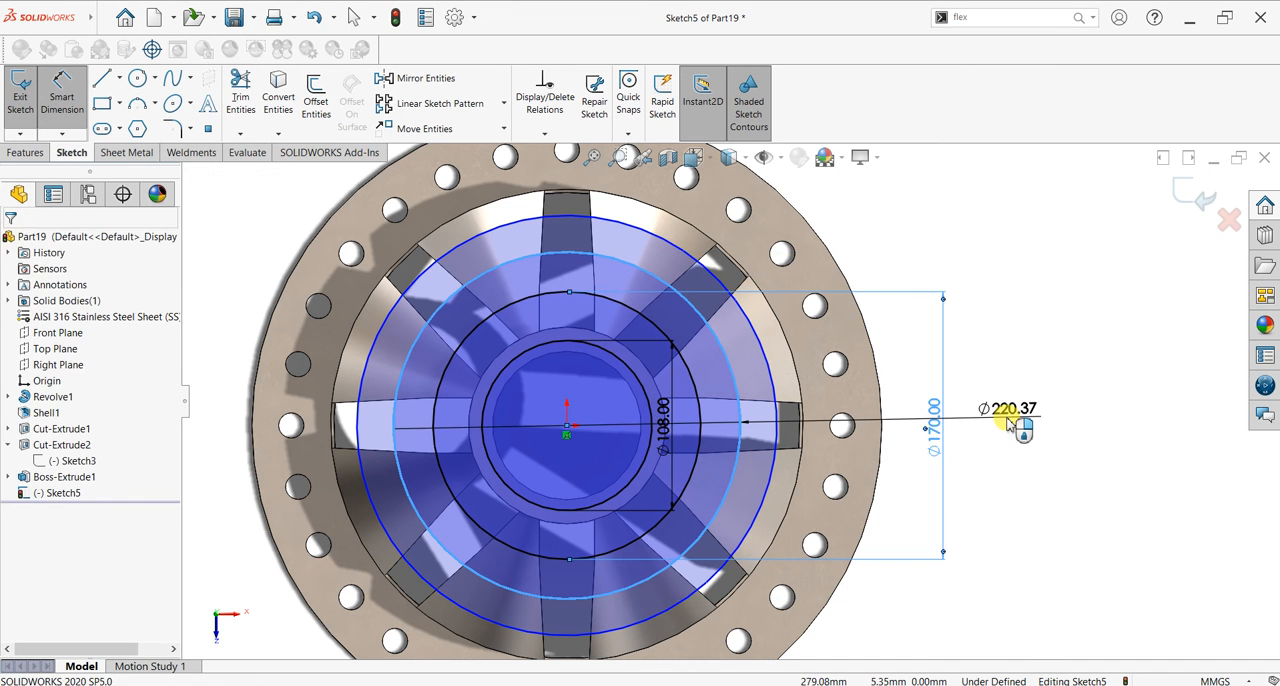
{"action": "left_click", "coordinate": [1008, 424]}
{"action": "type", "text": "220"}
{"action": "key", "text": "Return"}
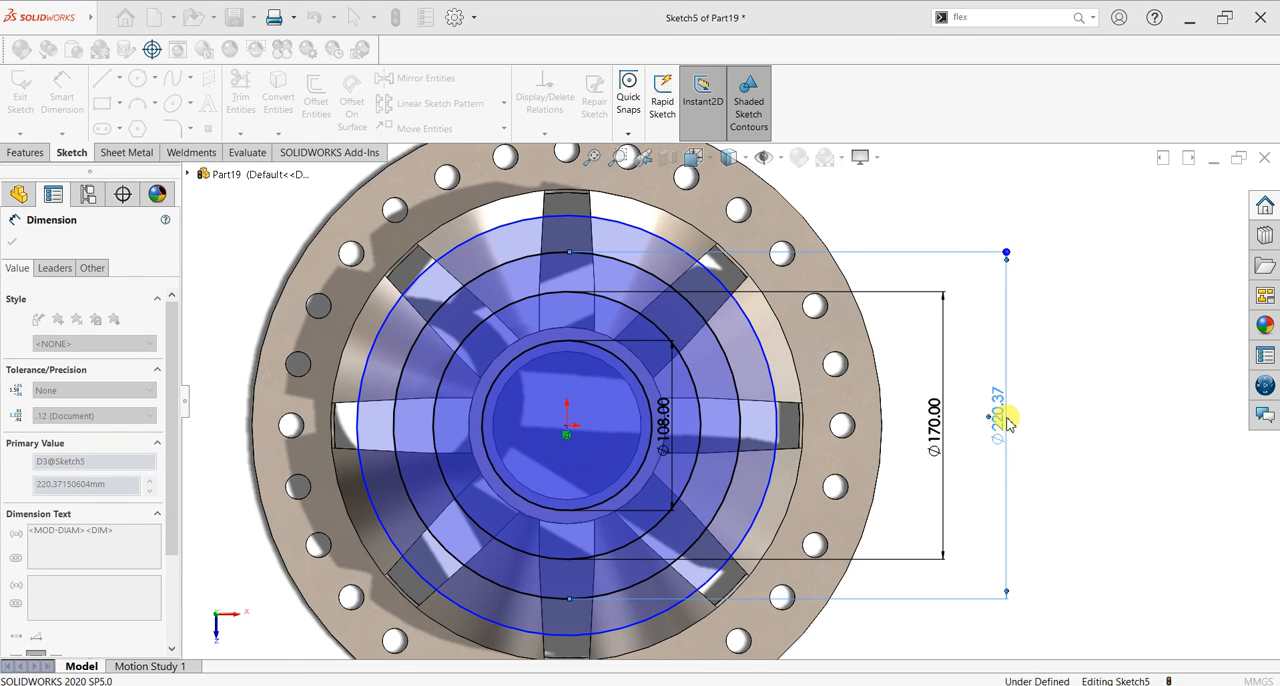
Step: Dimension the outermost sketch circle with a diameter of 266 mm and finish dimensioning
{"action": "left_click", "coordinate": [779, 400]}
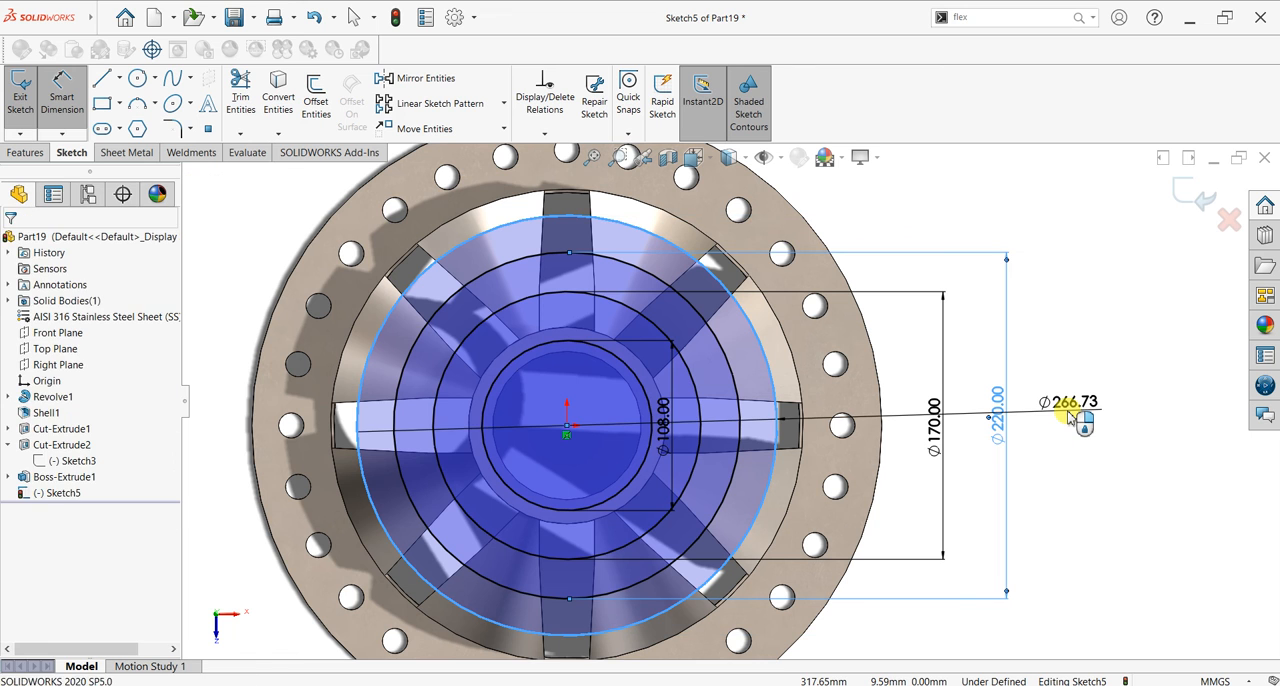
{"action": "left_click", "coordinate": [1072, 418]}
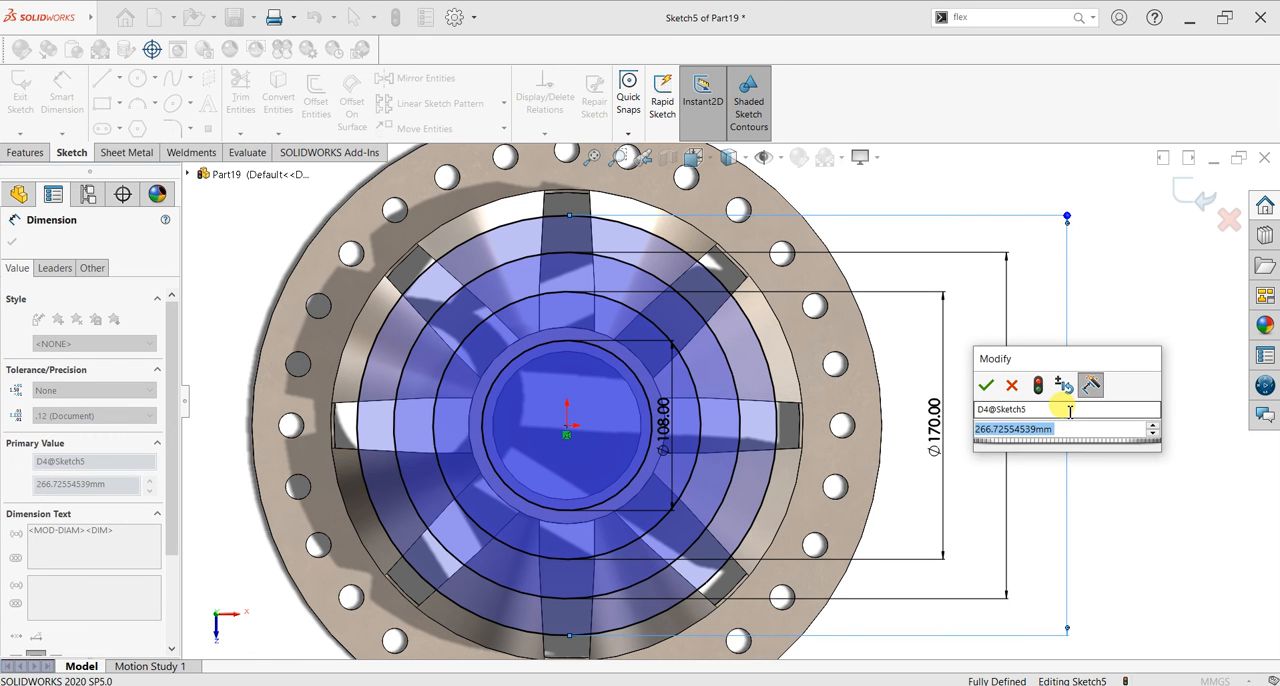
{"action": "type", "text": "220"}
{"action": "key", "text": "Return"}
{"action": "left_click", "coordinate": [1068, 415]}
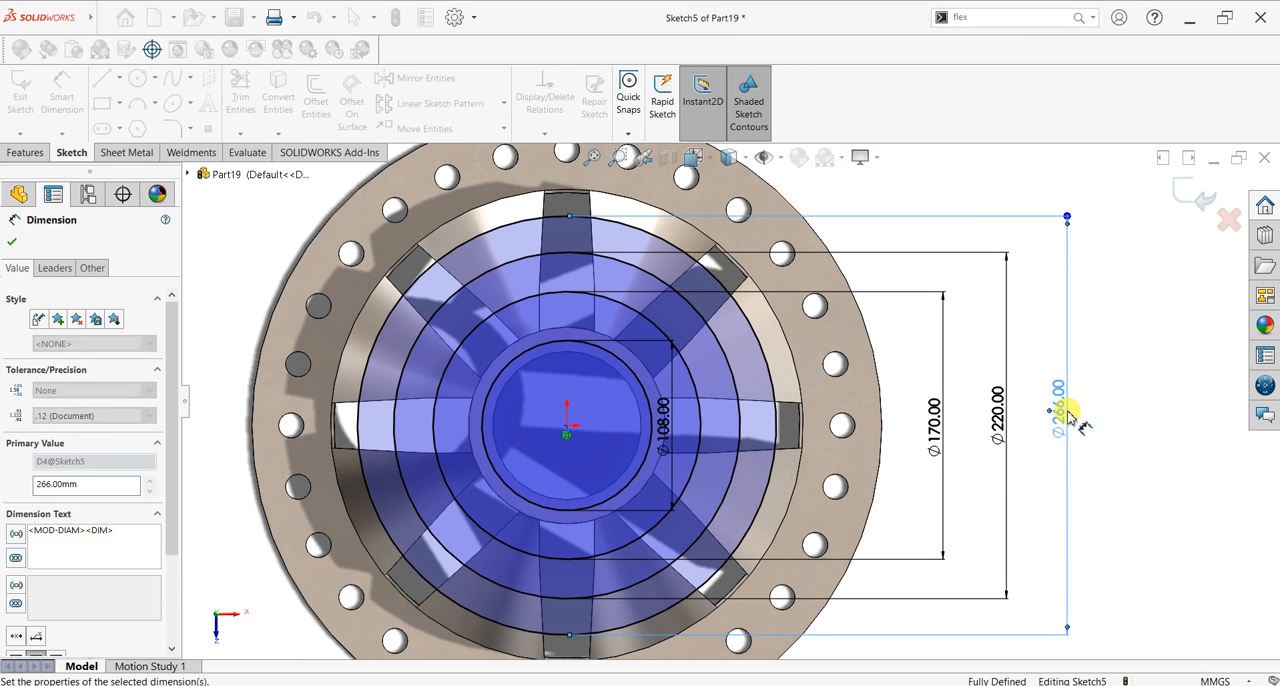
{"action": "left_click", "coordinate": [12, 242]}
{"action": "key", "text": "Escape"}
{"action": "key", "text": "f"}
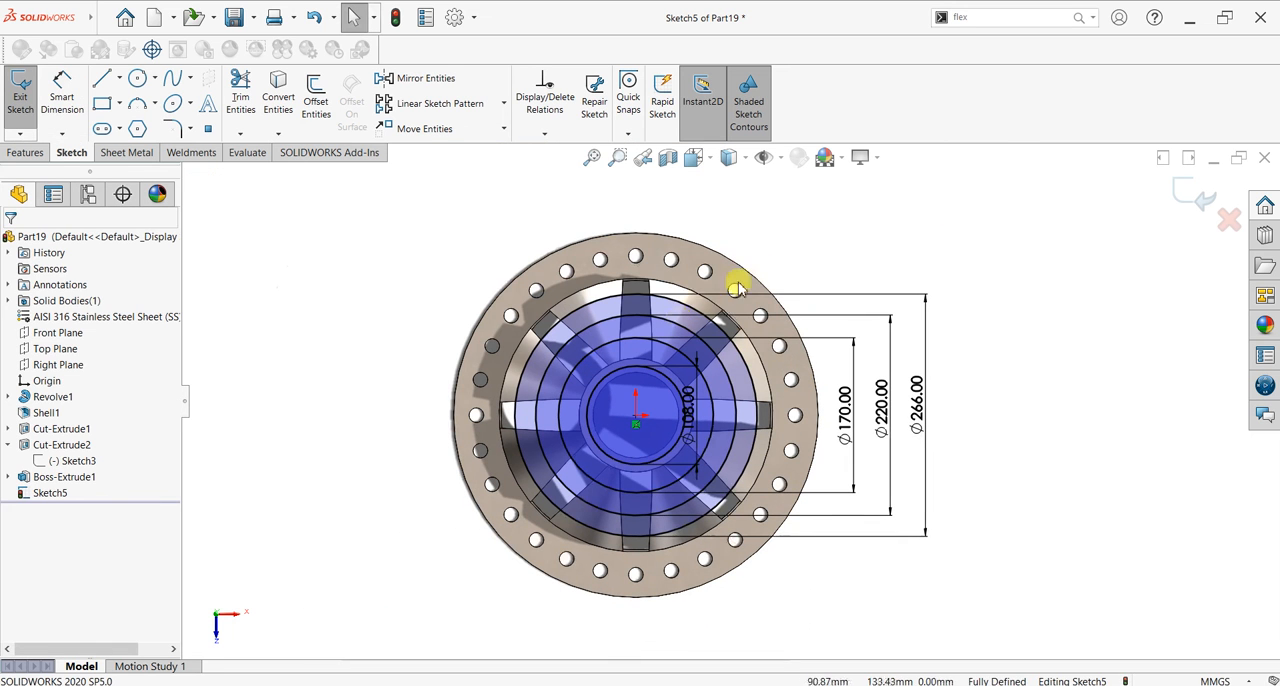
{"action": "mouse_move", "coordinate": [810, 268]}
{"action": "left_mouse_down"}
{"action": "mouse_move", "coordinate": [510, 554]}
{"action": "mouse_move", "coordinate": [492, 553]}
{"action": "left_mouse_up"}
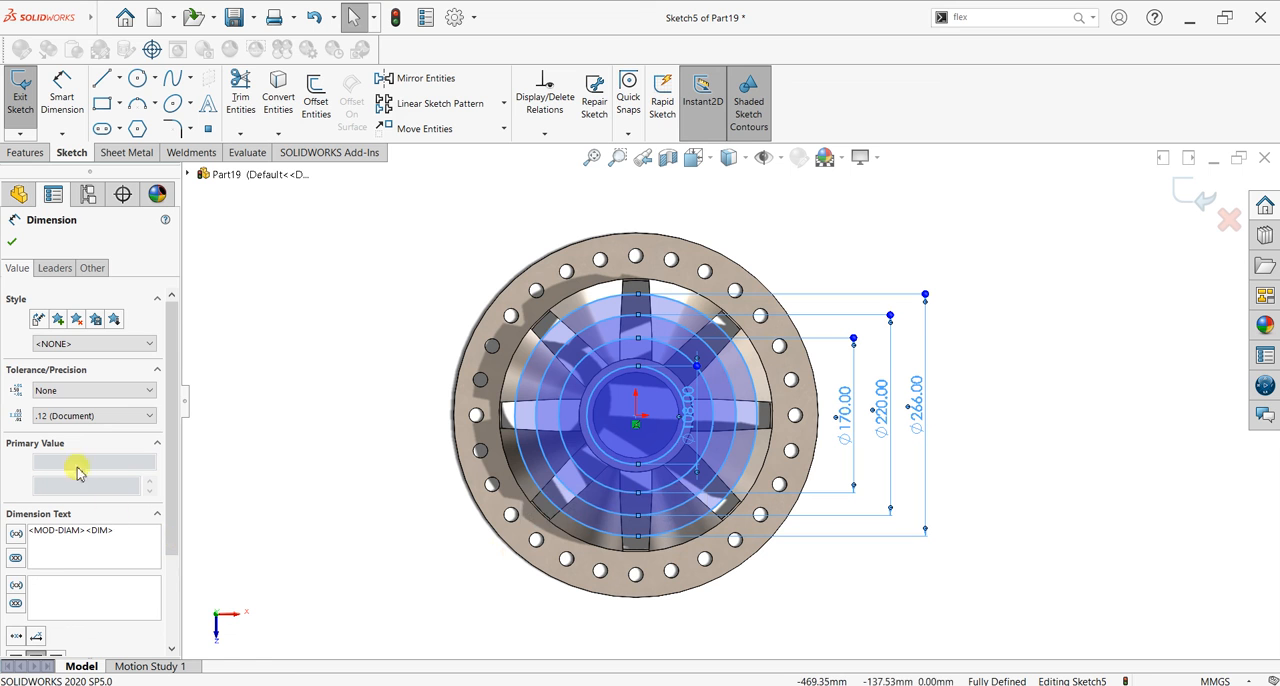
{"action": "mouse_move", "coordinate": [171, 397]}
{"action": "left_mouse_down"}
{"action": "mouse_move", "coordinate": [172, 518]}
{"action": "mouse_move", "coordinate": [166, 381]}
{"action": "left_mouse_up"}
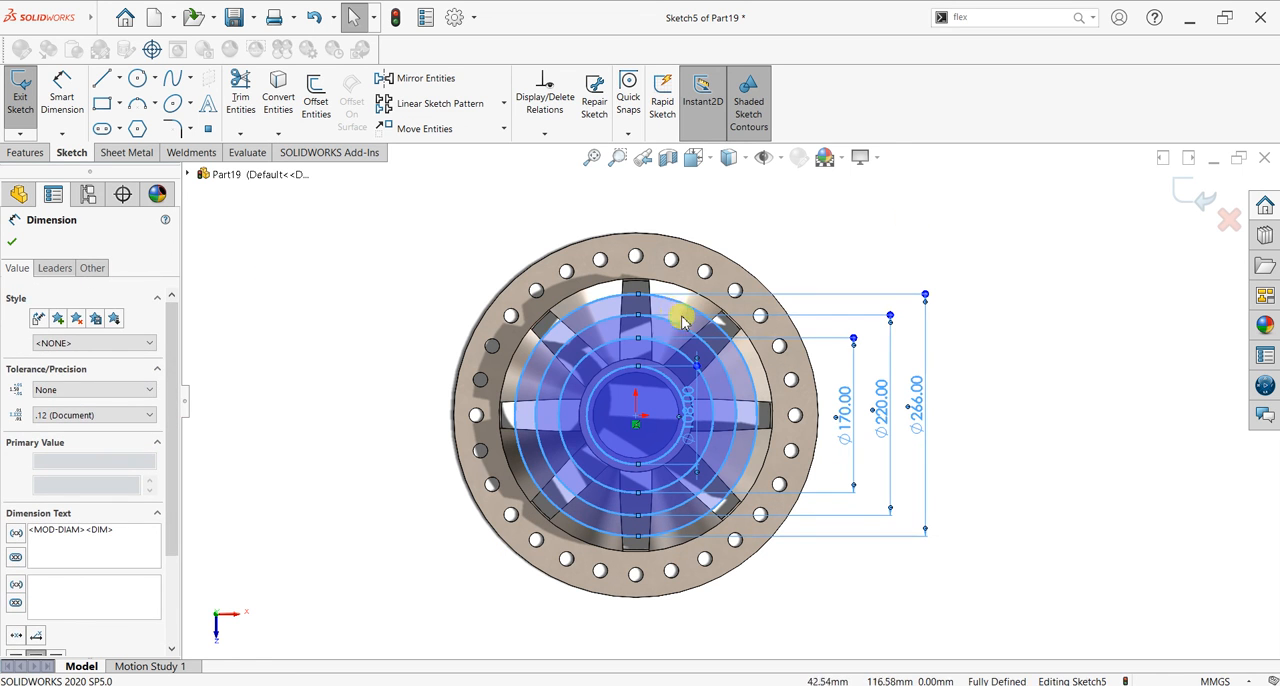
{"action": "left_click", "coordinate": [914, 218]}
Step: Convert all four concentric circles, from the 266 mm one inwards to the 108 mm one, to construction geometry
{"action": "scroll", "coordinate": [818, 262], "scroll_direction": "down", "scroll_amount": 2}
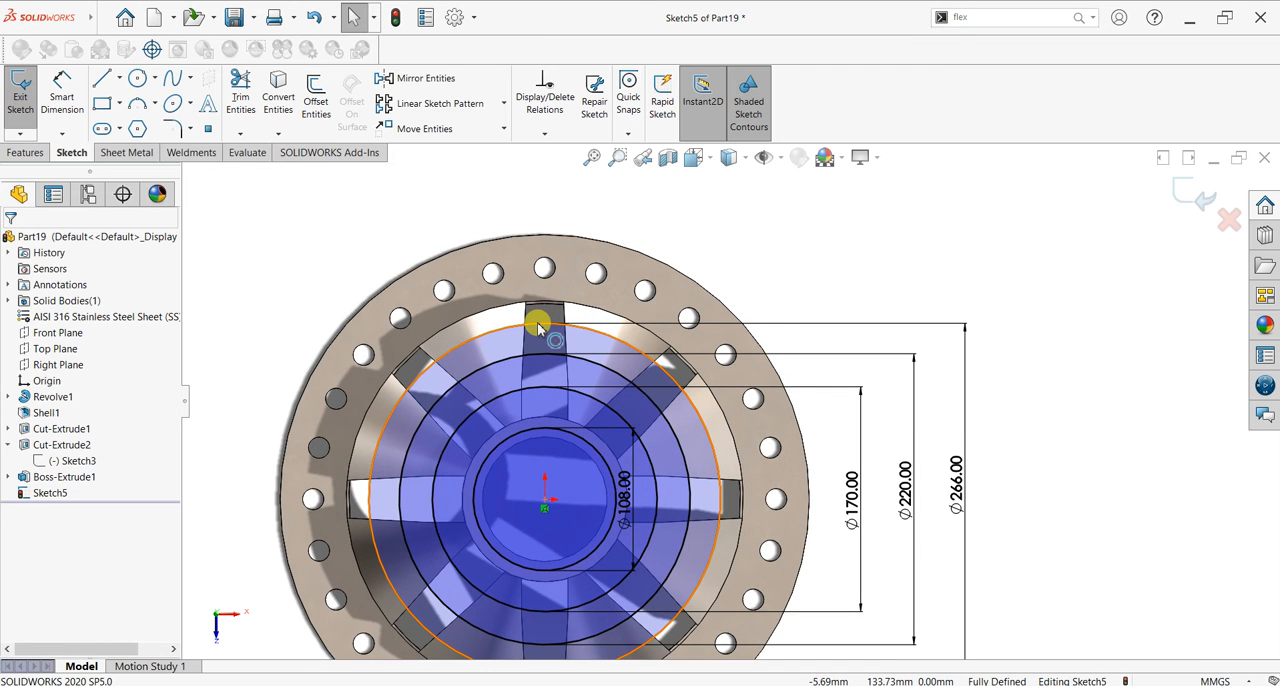
{"action": "left_click", "coordinate": [537, 327]}
{"action": "left_click", "coordinate": [34, 453]}
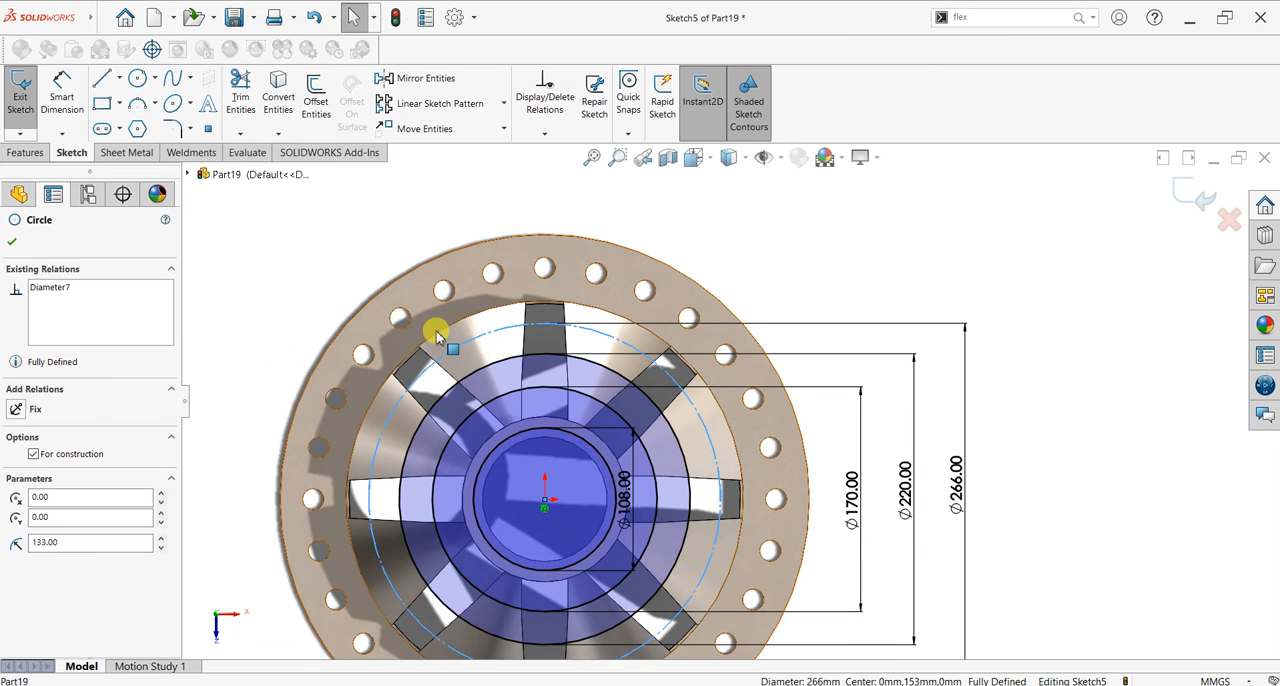
{"action": "left_click", "coordinate": [474, 383]}
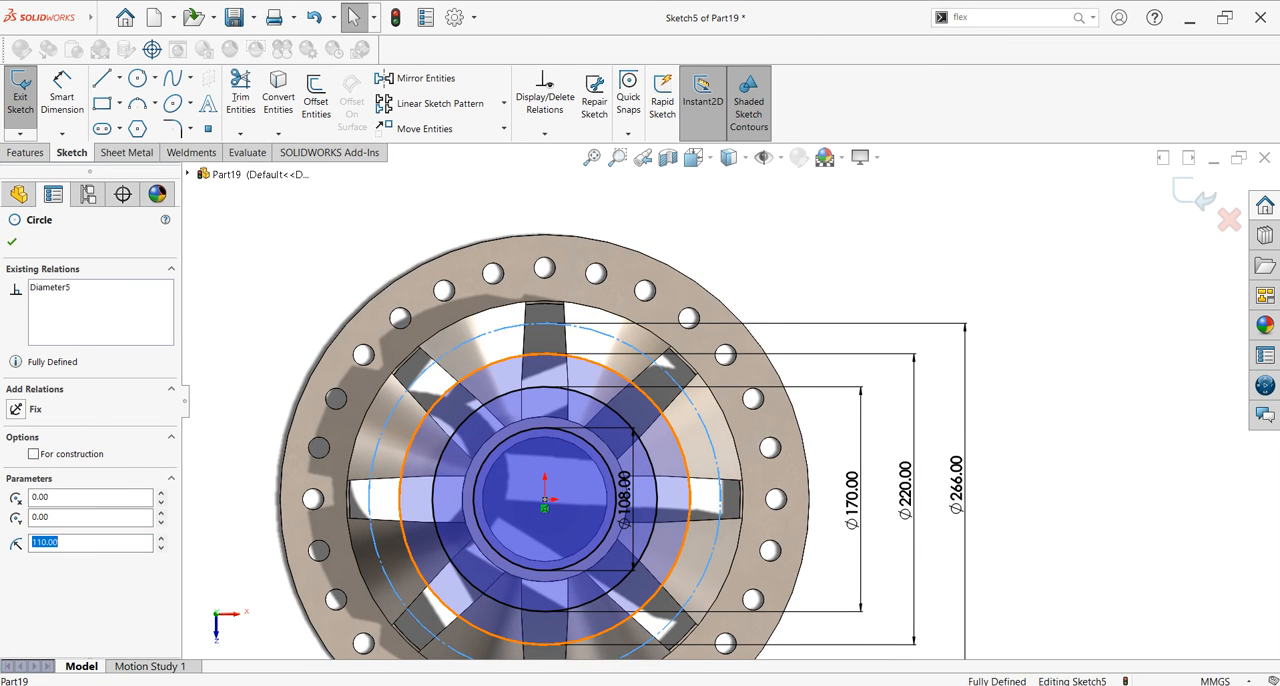
{"action": "left_click", "coordinate": [48, 455]}
{"action": "left_click", "coordinate": [465, 423]}
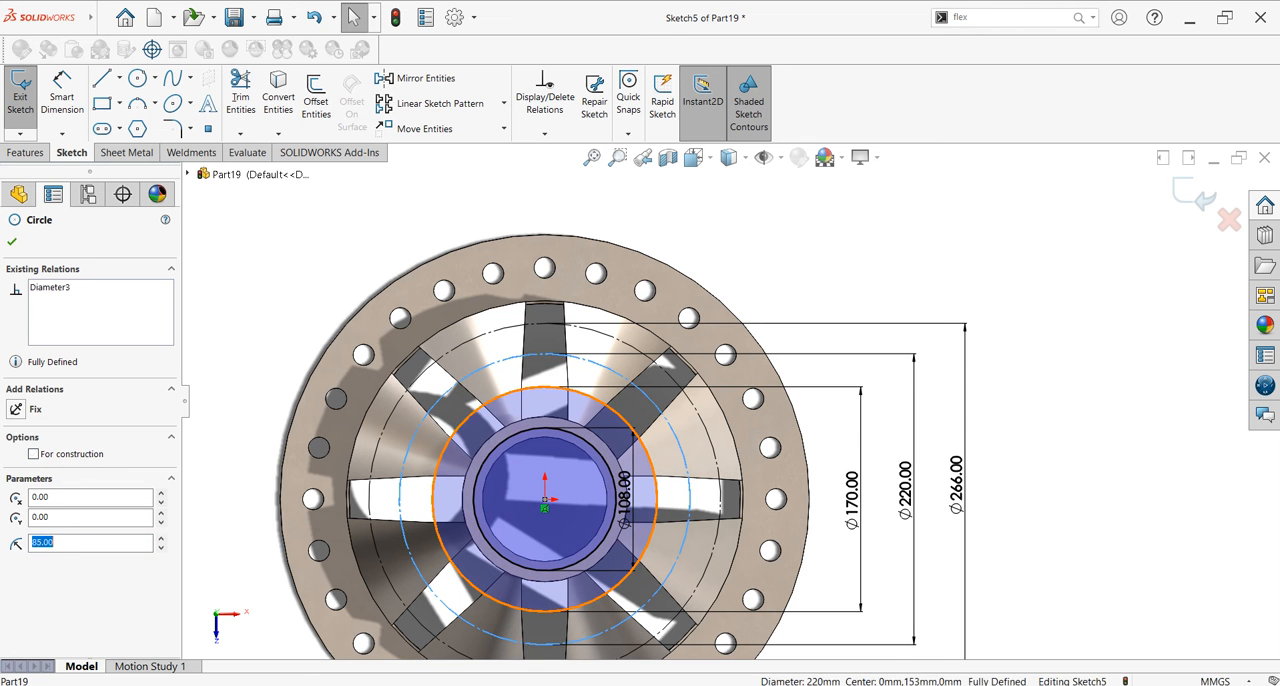
{"action": "left_click", "coordinate": [34, 454]}
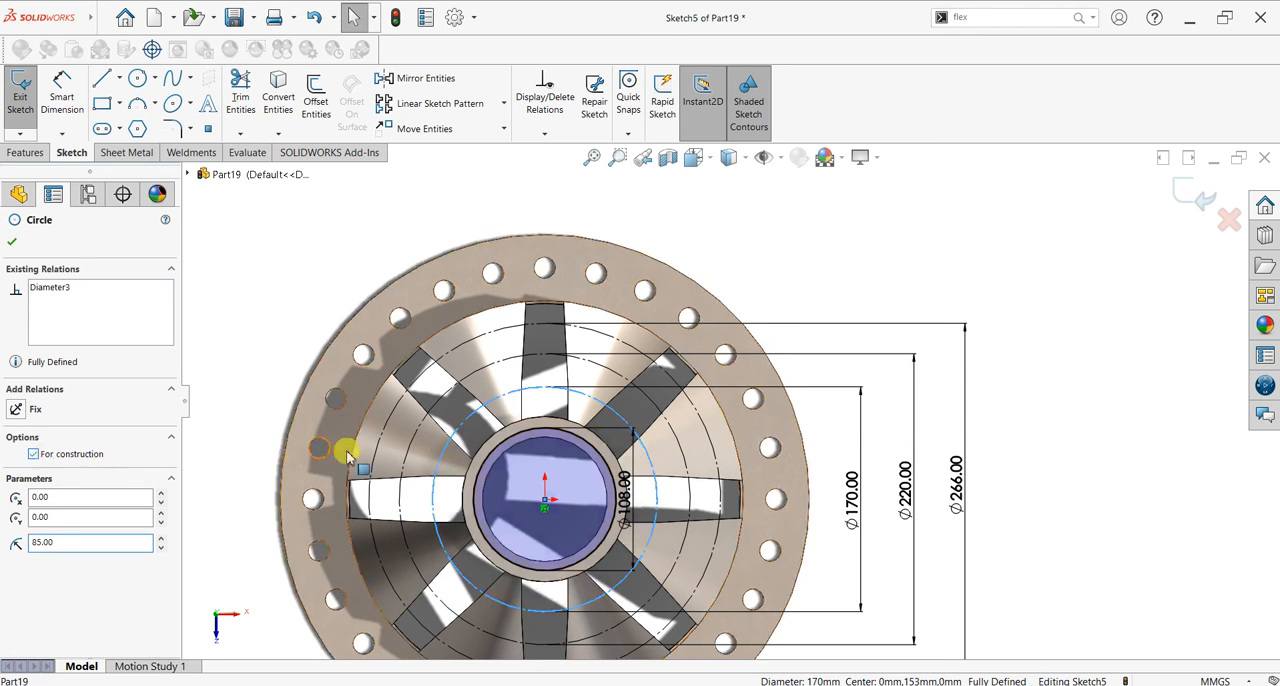
{"action": "left_click", "coordinate": [509, 444]}
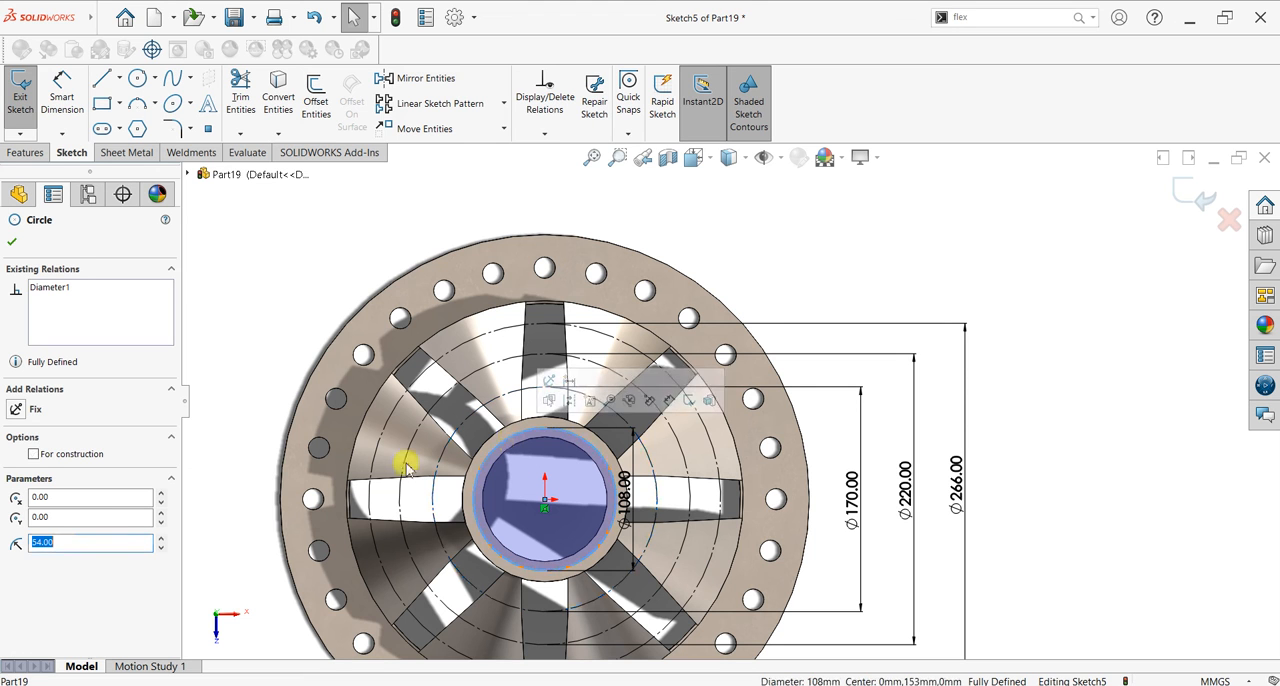
{"action": "left_click", "coordinate": [34, 454]}
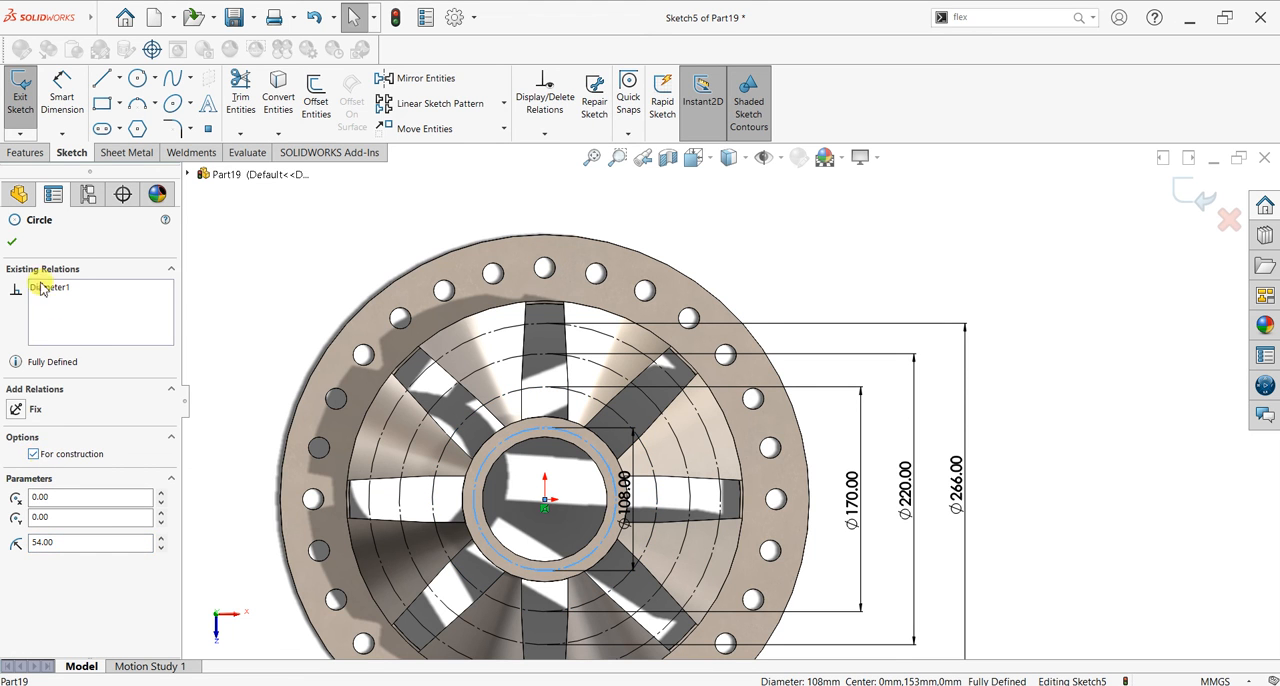
{"action": "left_click", "coordinate": [17, 244]}
{"action": "scroll", "coordinate": [803, 490], "scroll_direction": "down", "scroll_amount": 1}
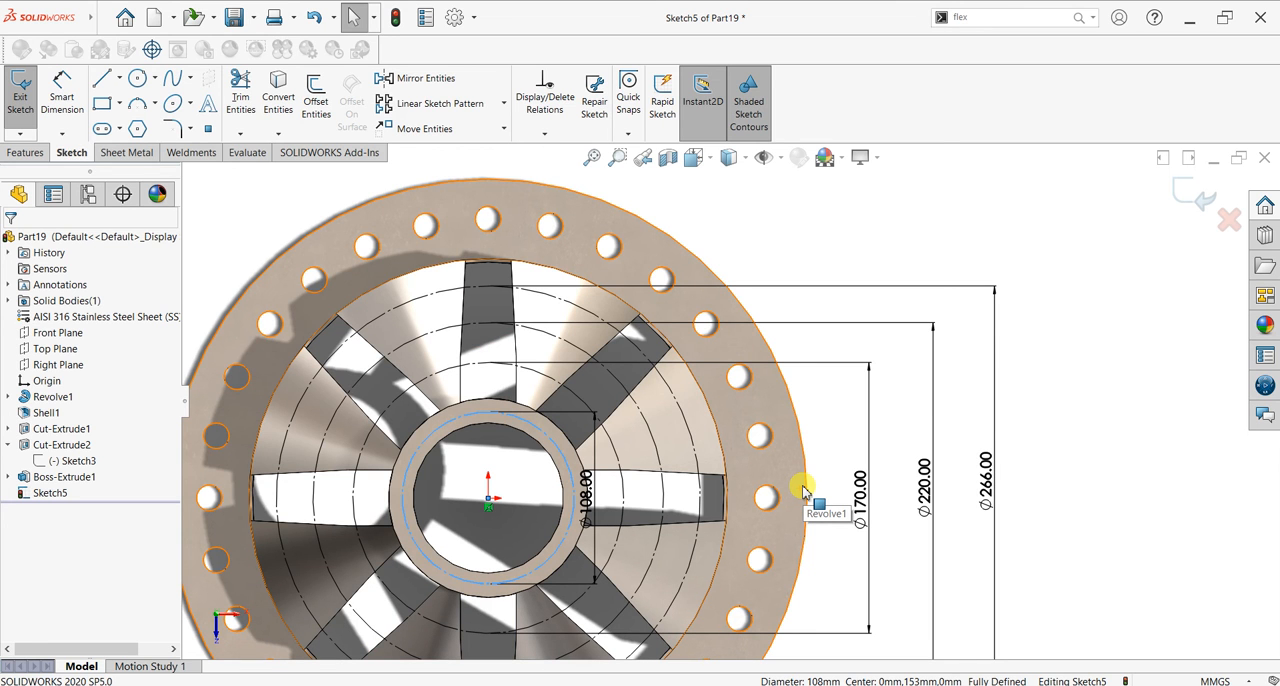
Step: Sketch a small circle centred on the top quadrant of the 108 mm construction circle and dimension its diameter as 7.2 mm
{"action": "left_click", "coordinate": [137, 78]}
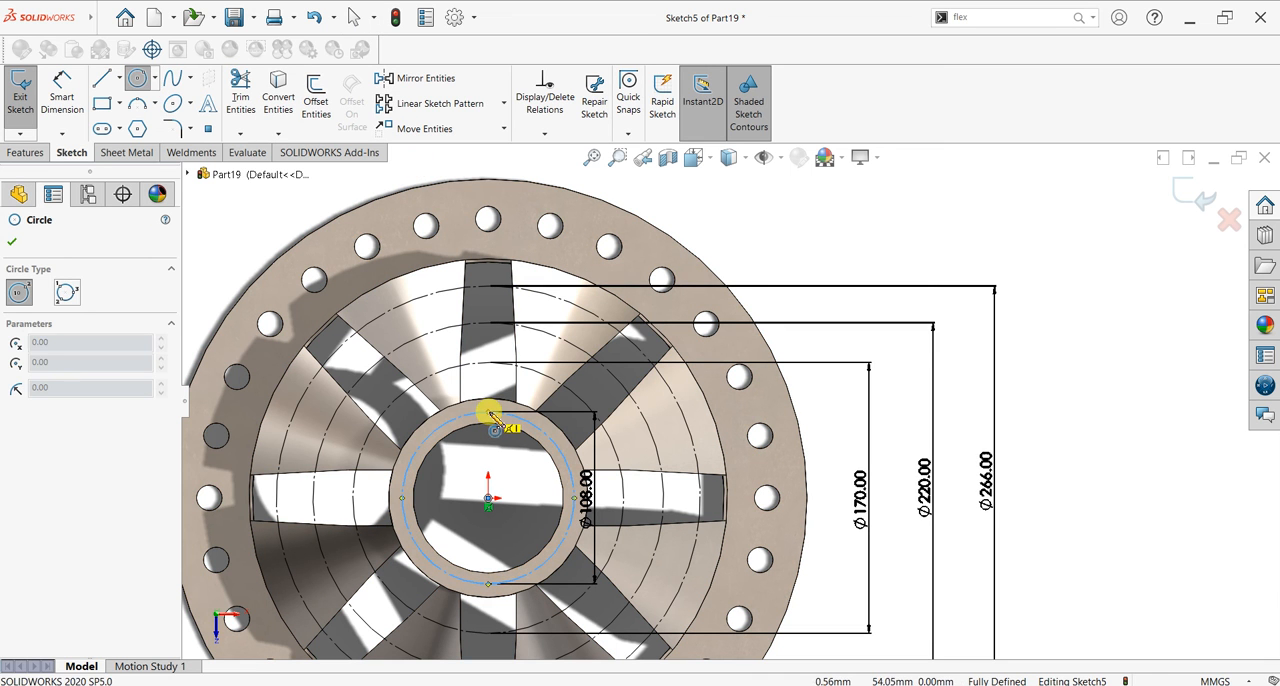
{"action": "left_click_drag", "start_coordinate": [490, 413], "coordinate": [488, 414]}
{"action": "left_click", "coordinate": [62, 97]}
{"action": "left_click", "coordinate": [490, 413]}
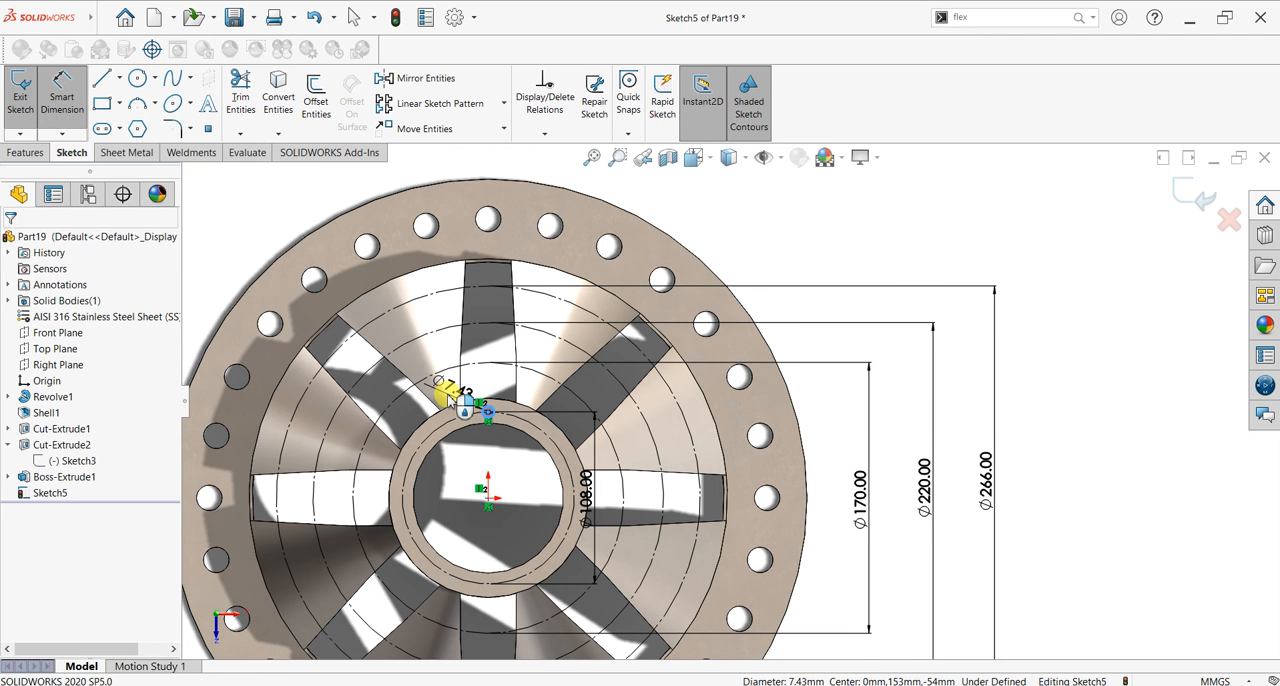
{"action": "left_click", "coordinate": [449, 395]}
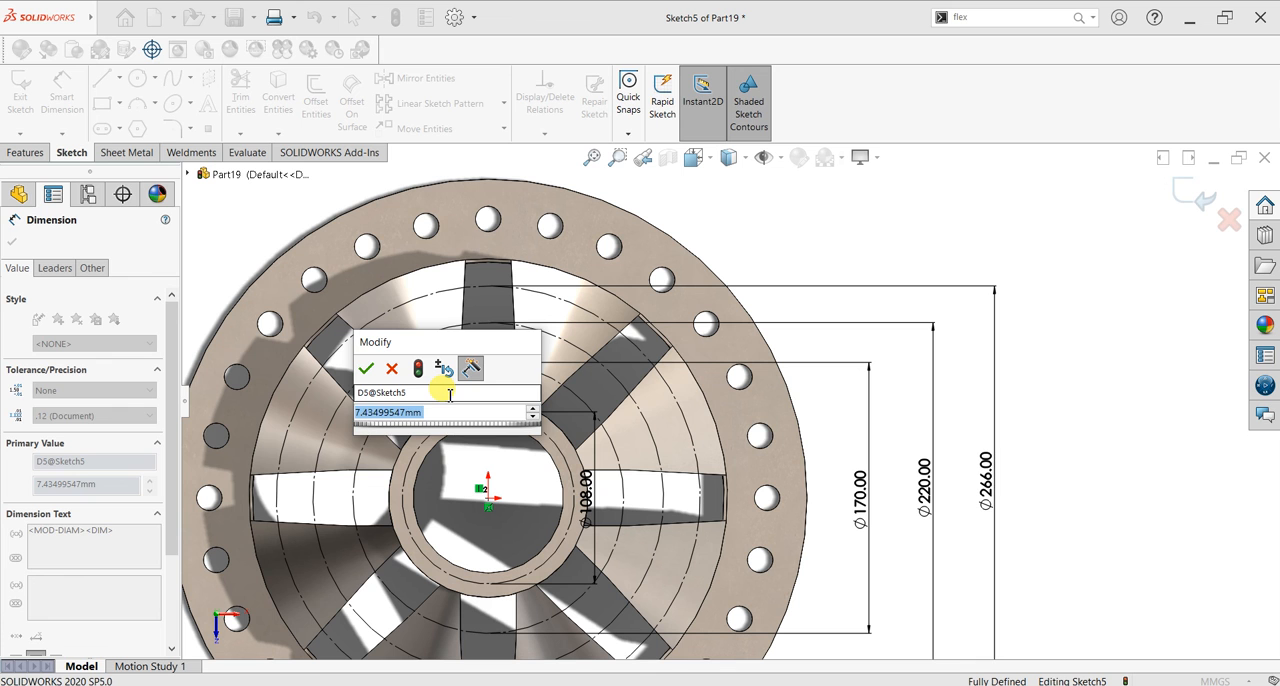
{"action": "type", "text": "7.2"}
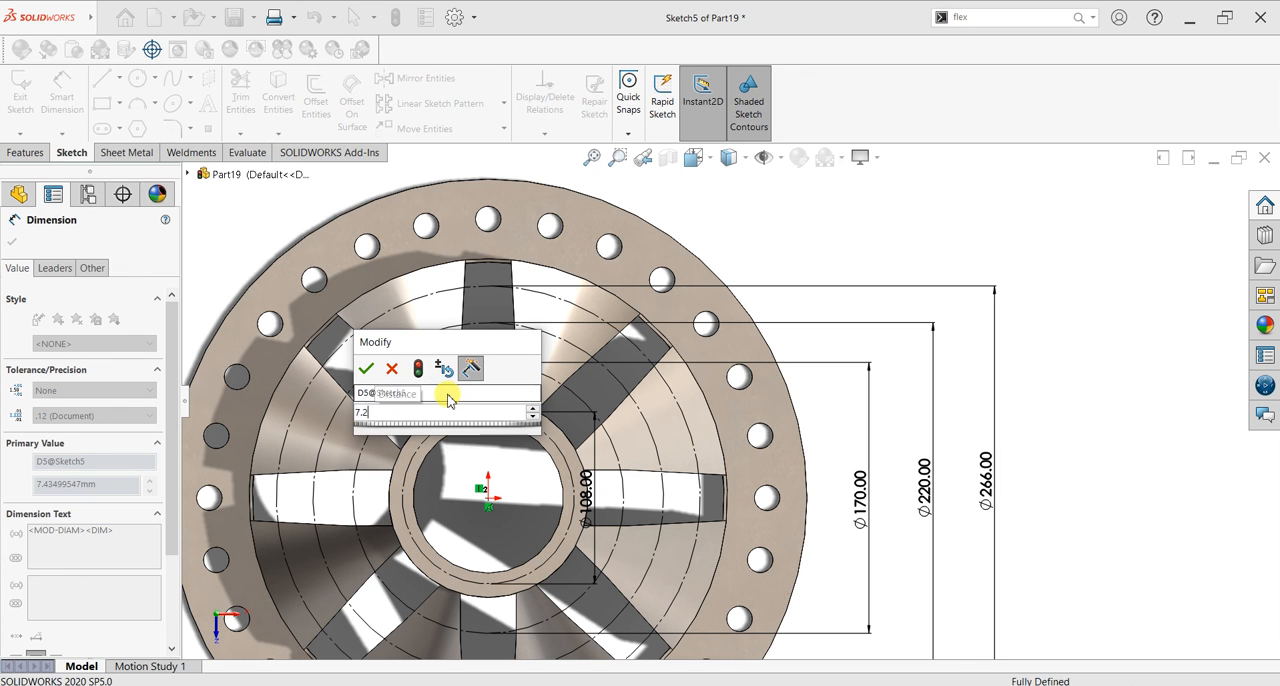
{"action": "key", "text": "Return"}
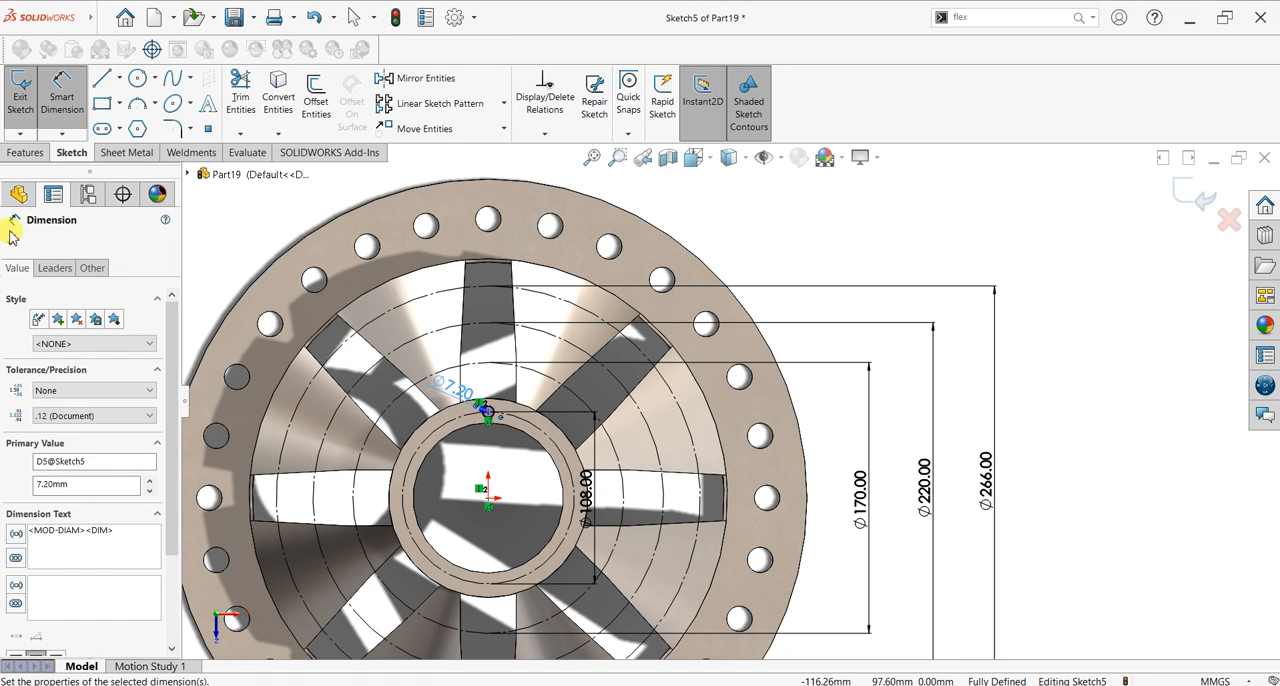
{"action": "left_click", "coordinate": [12, 224]}
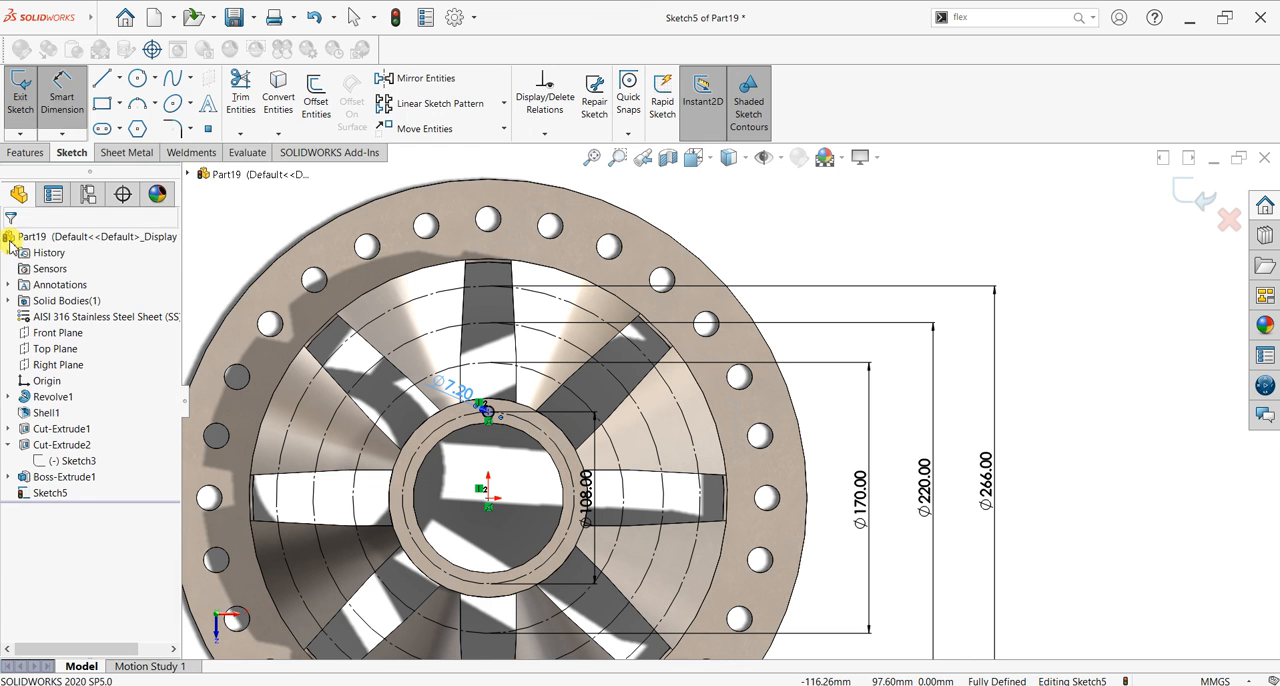
Step: Create a circular sketch pattern of the 7.2 mm circle with 12 equally spaced instances over 360 degrees around the origin
{"action": "left_click", "coordinate": [503, 108]}
{"action": "left_click", "coordinate": [466, 137]}
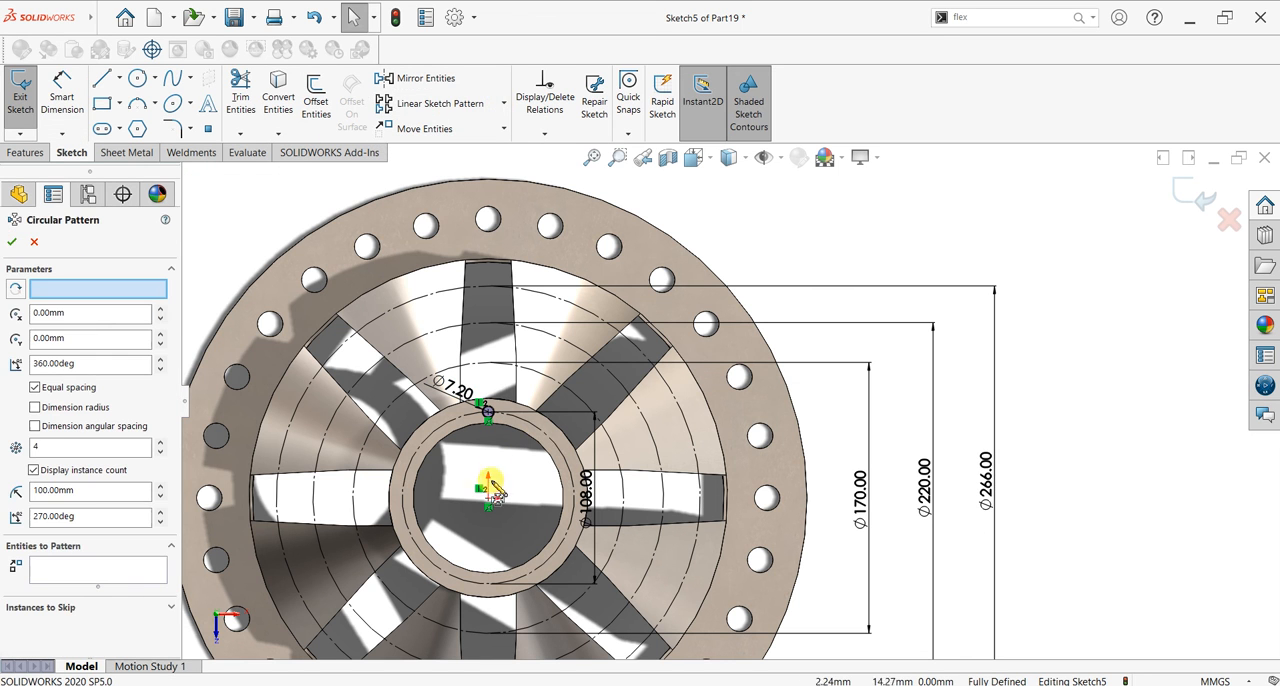
{"action": "left_click", "coordinate": [67, 572]}
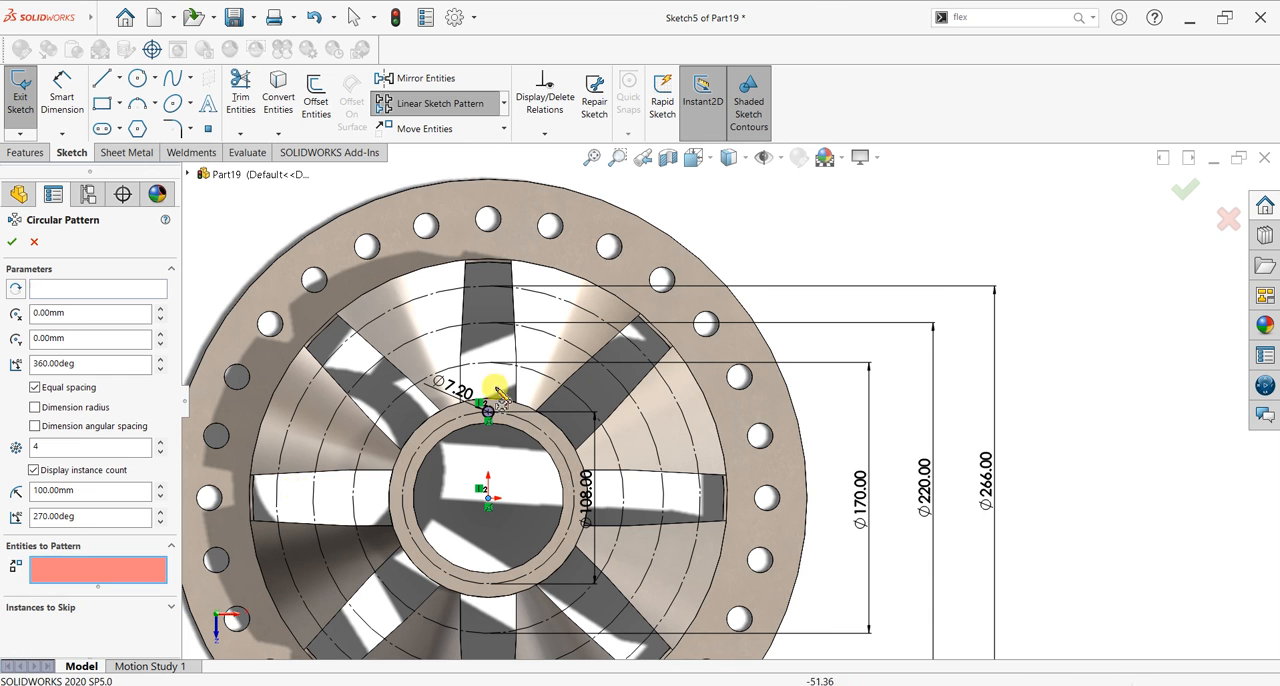
{"action": "left_click", "coordinate": [495, 411]}
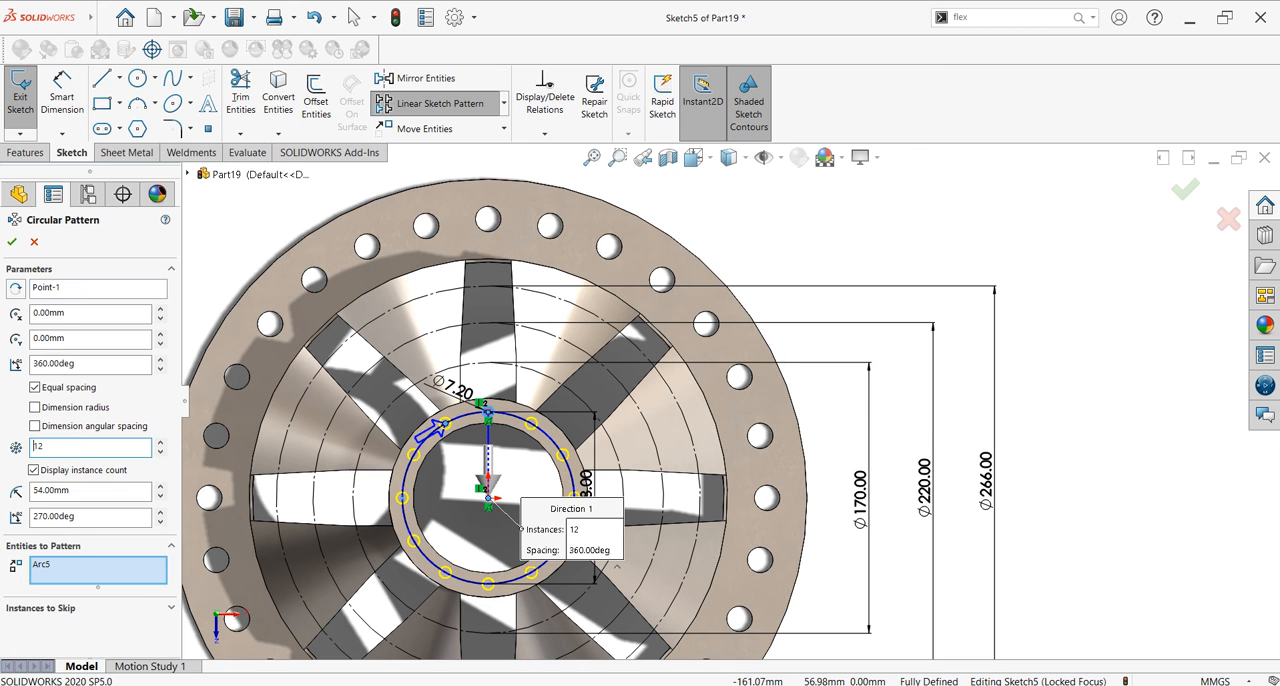
{"action": "left_click", "coordinate": [12, 241]}
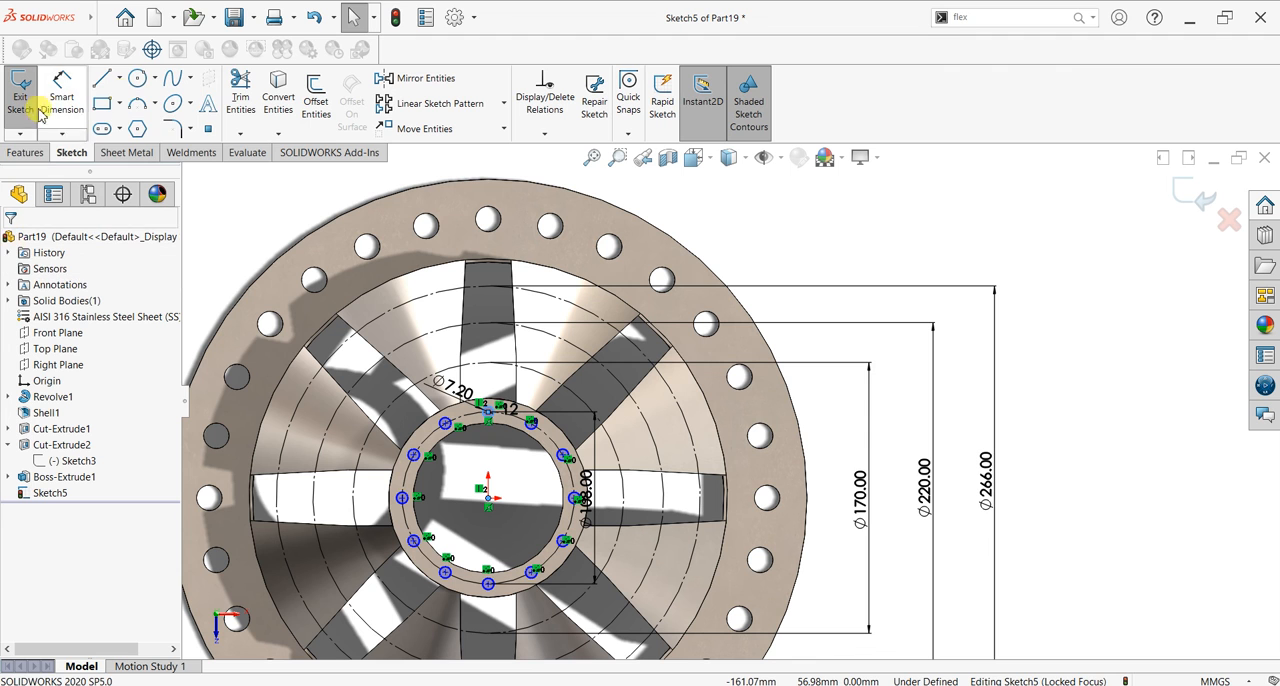
Step: Draw a horizontal centerline about 148 mm long from the origin to the flange's inner edge, through the right-hand window
{"action": "left_click", "coordinate": [119, 79]}
{"action": "left_click", "coordinate": [122, 117]}
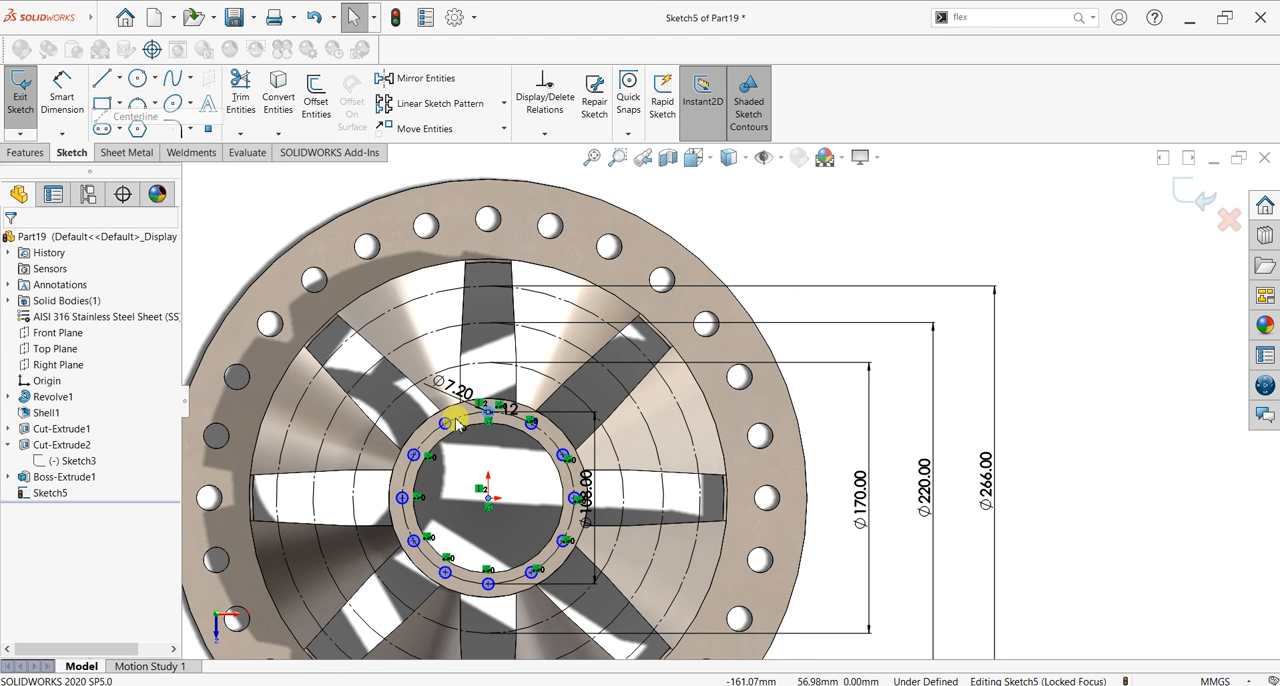
{"action": "left_click", "coordinate": [488, 498]}
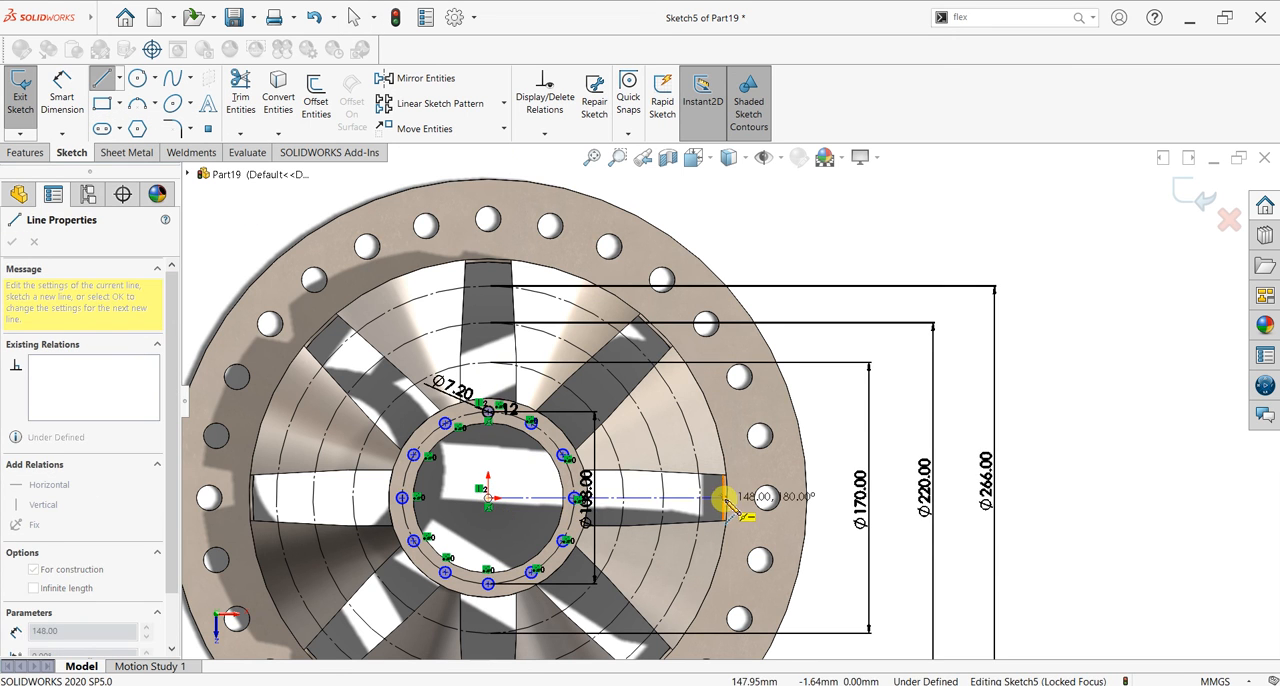
{"action": "left_click", "coordinate": [728, 497]}
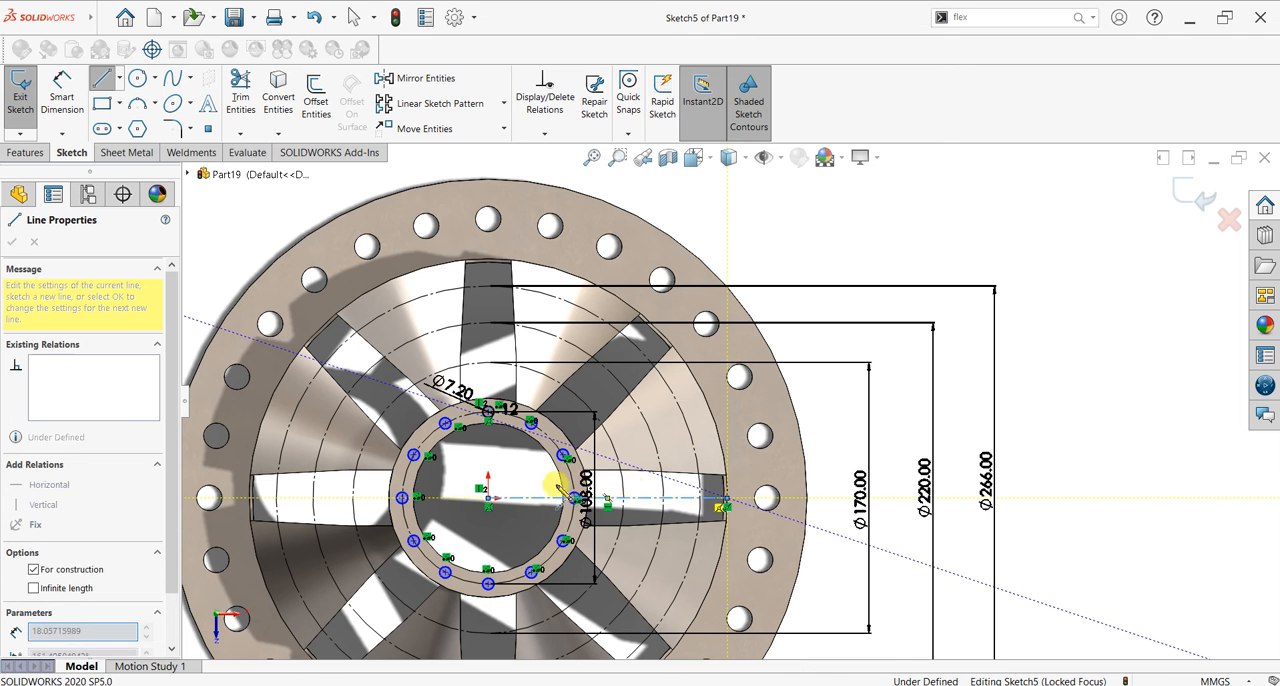
{"action": "key", "text": "Escape"}
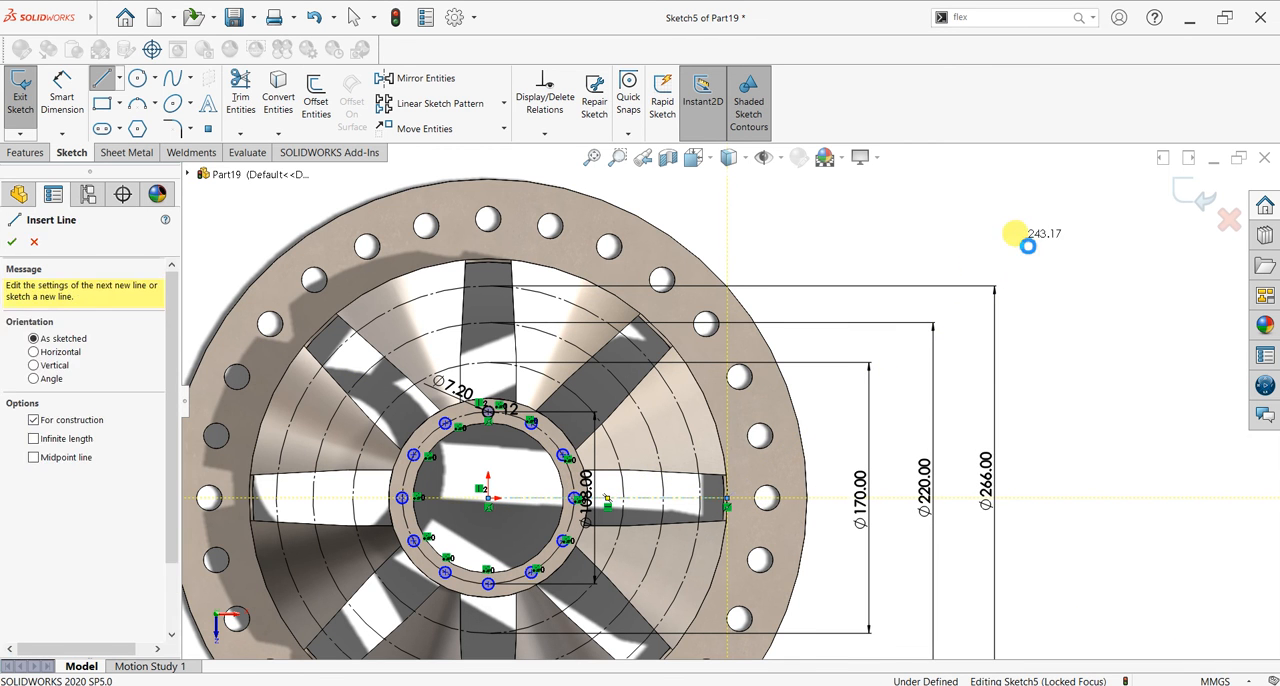
{"action": "key", "text": "Escape"}
Step: Draw an inclined centerline from the origin to the flange's inner edge, midway between the top and upper-right windows
{"action": "left_click", "coordinate": [119, 78]}
{"action": "left_click", "coordinate": [130, 116]}
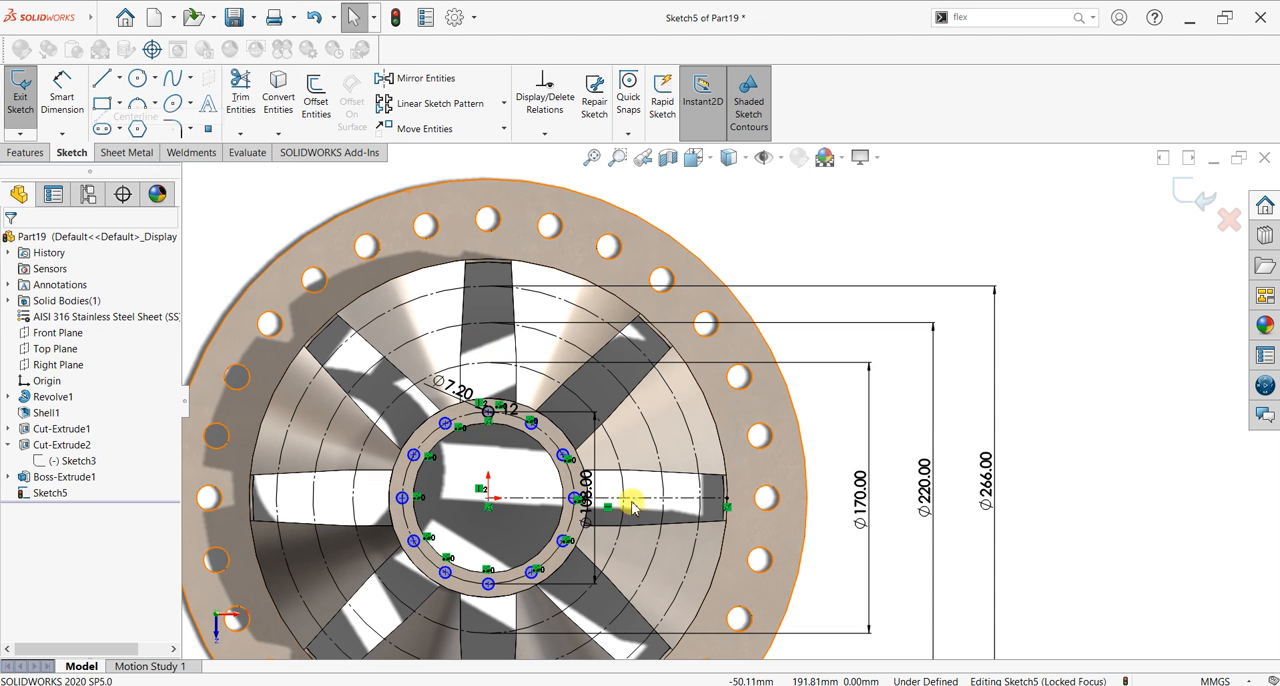
{"action": "left_click", "coordinate": [487, 497]}
{"action": "left_click", "coordinate": [579, 279]}
{"action": "key", "text": "Escape"}
{"action": "key", "text": "Escape"}
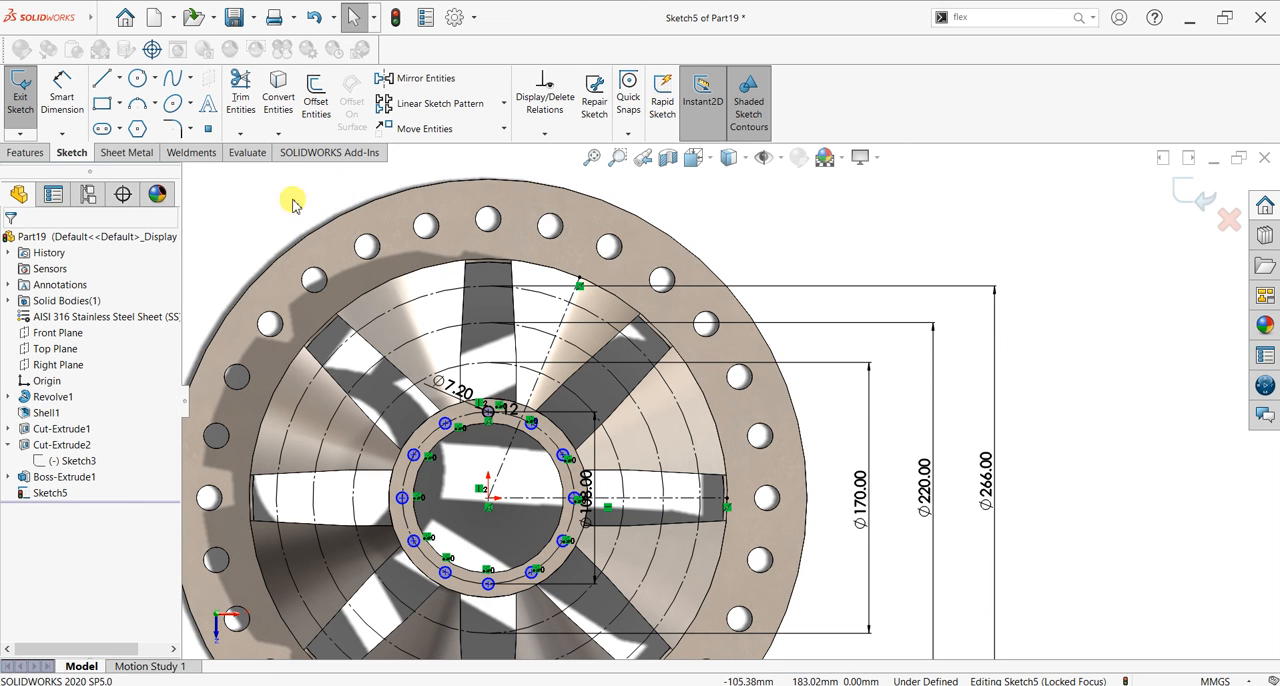
Step: Add a driven angle dimension between the inclined and horizontal centerlines
{"action": "left_click", "coordinate": [136, 80]}
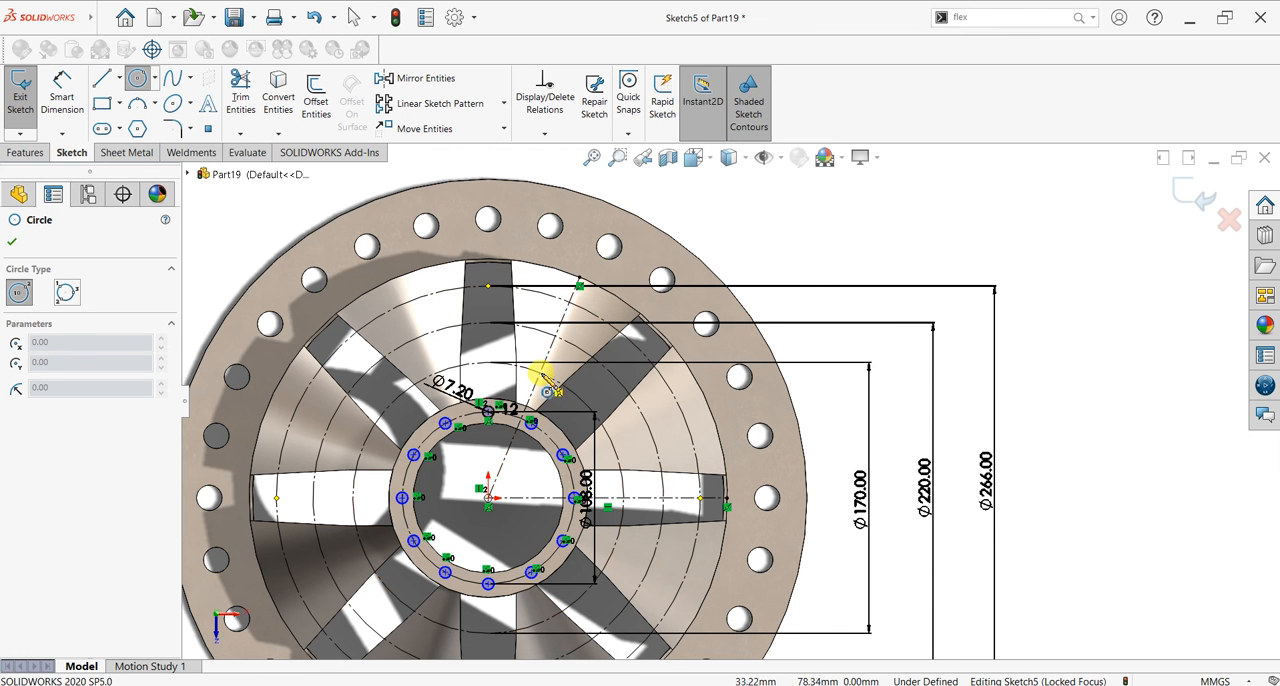
{"action": "scroll", "coordinate": [546, 394], "scroll_direction": "down", "scroll_amount": 2}
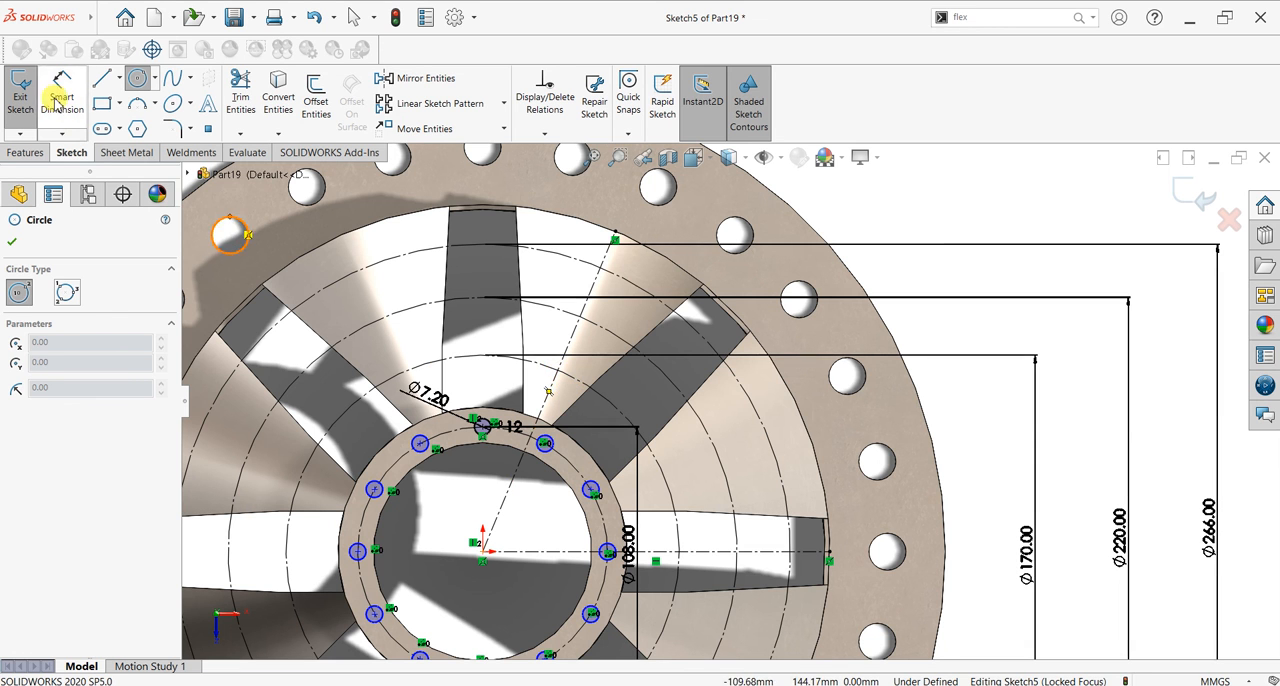
{"action": "left_click", "coordinate": [60, 95]}
{"action": "left_click", "coordinate": [510, 497]}
{"action": "left_click", "coordinate": [546, 551]}
{"action": "left_click", "coordinate": [541, 531]}
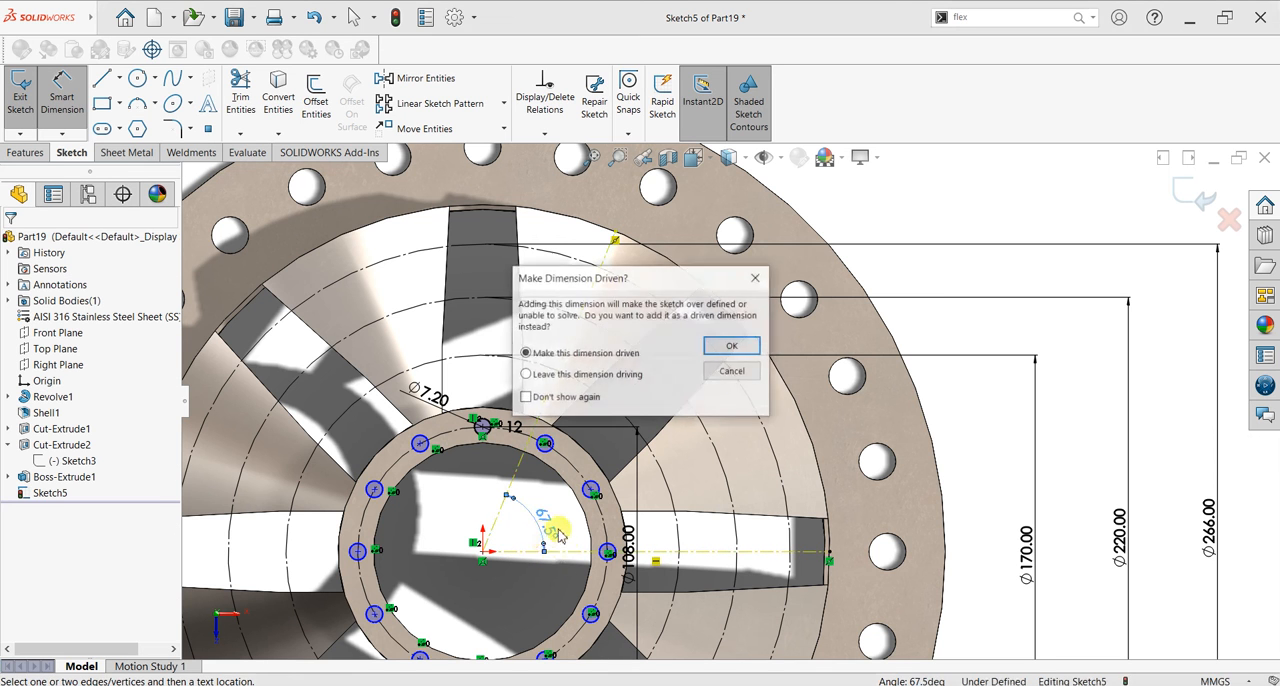
{"action": "left_click", "coordinate": [733, 346]}
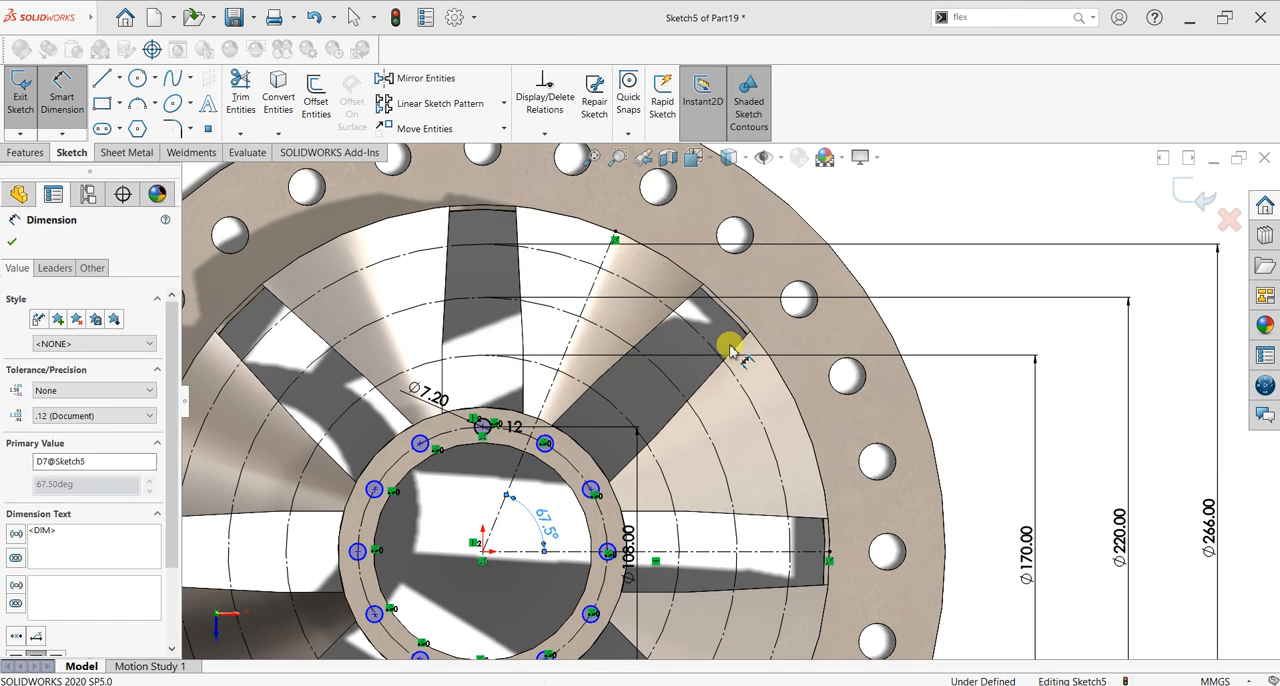
Step: Sketch circles about 9.3, 13.8 and 14.4 mm in diameter where the inclined centerline crosses the 170, 220 and 266 mm construction circles
{"action": "left_click", "coordinate": [137, 80]}
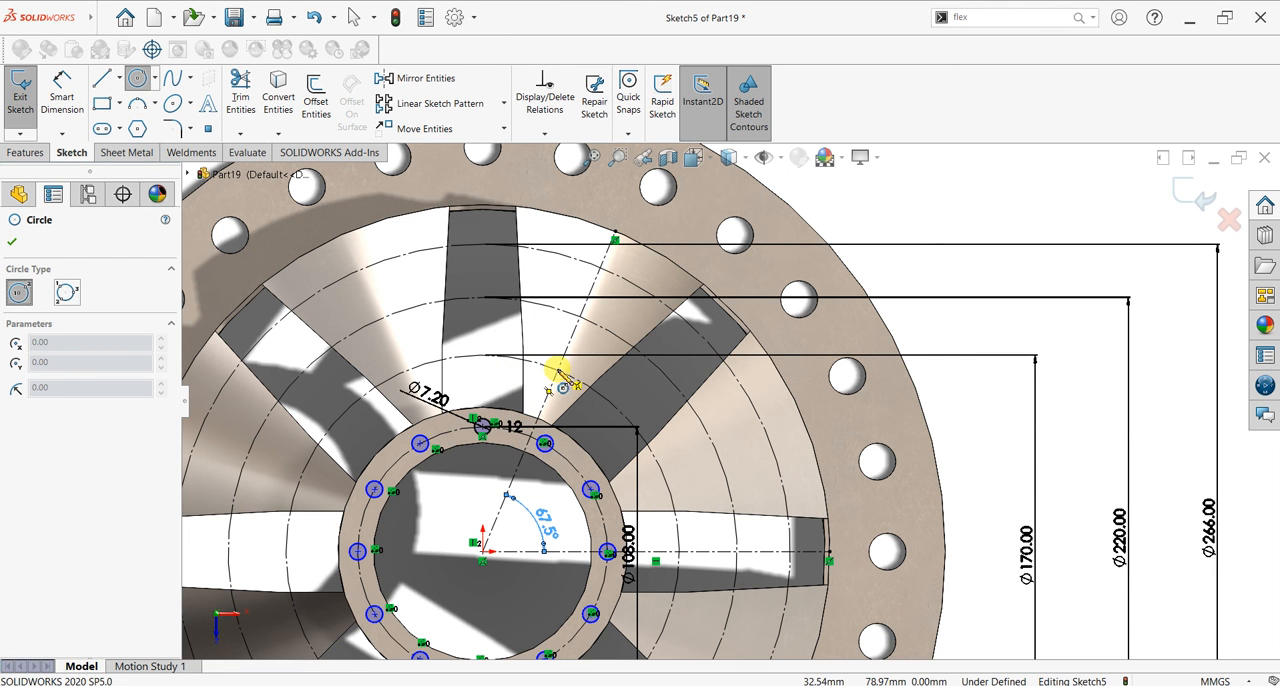
{"action": "left_click", "coordinate": [557, 372]}
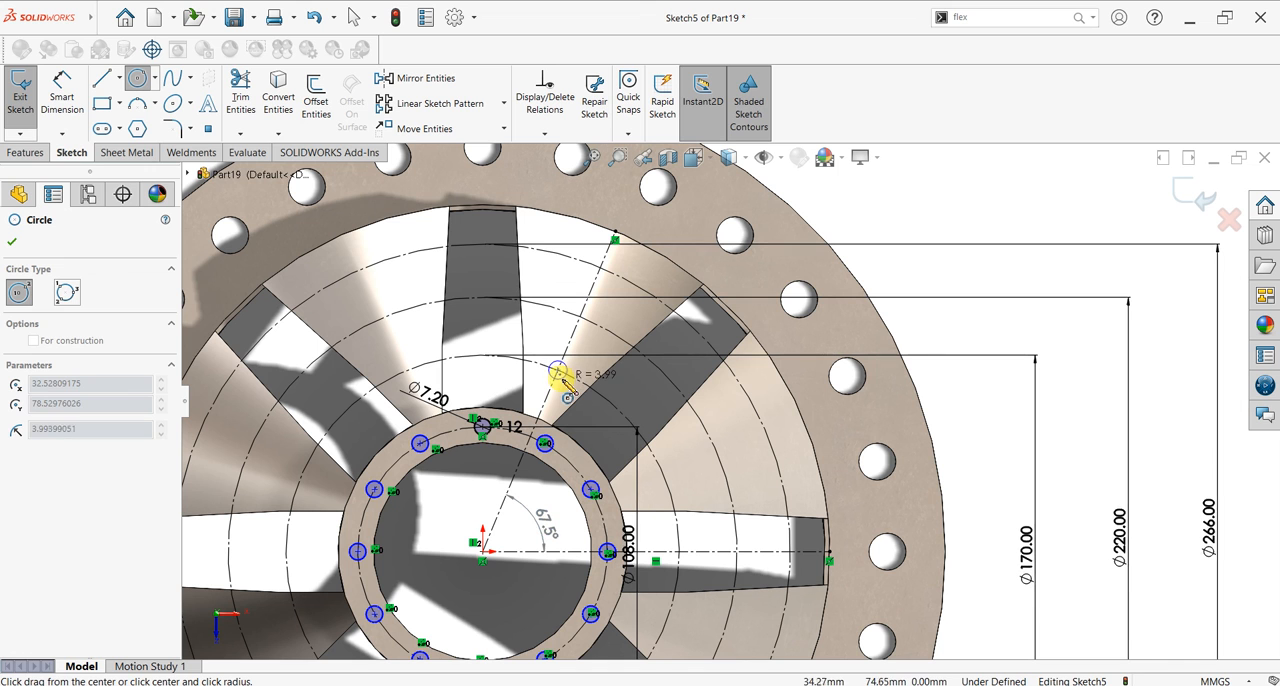
{"action": "left_click", "coordinate": [565, 384]}
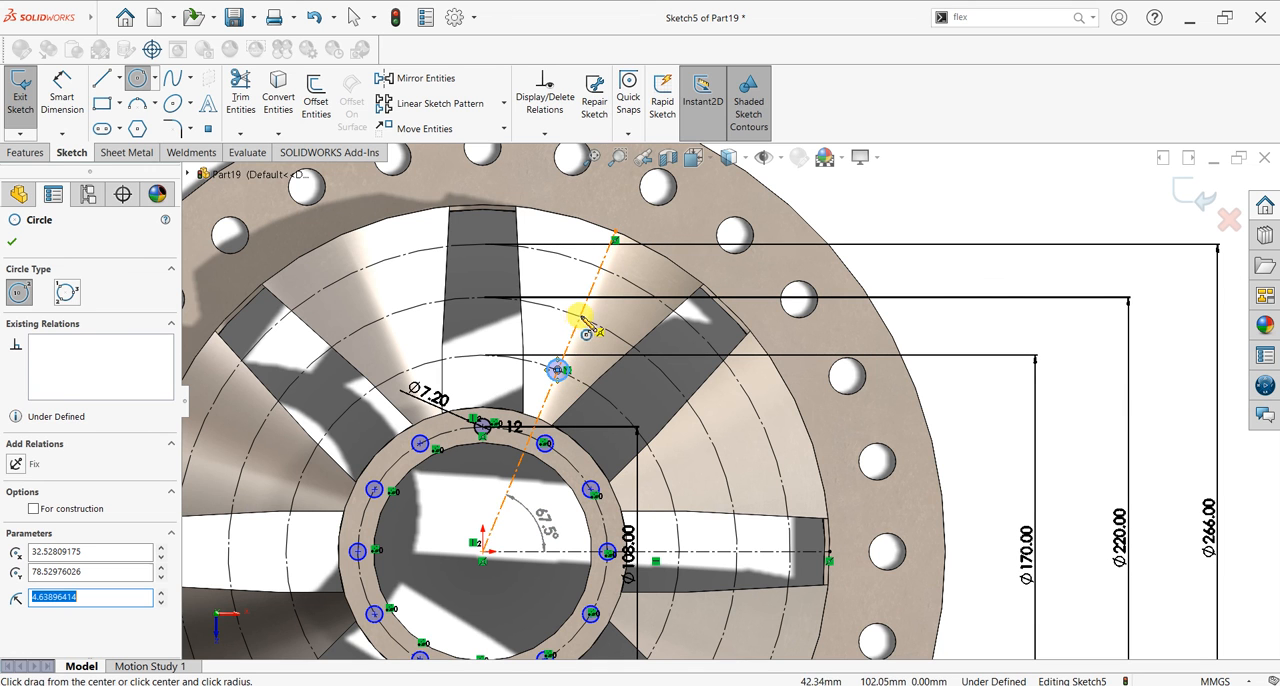
{"action": "left_click", "coordinate": [580, 317]}
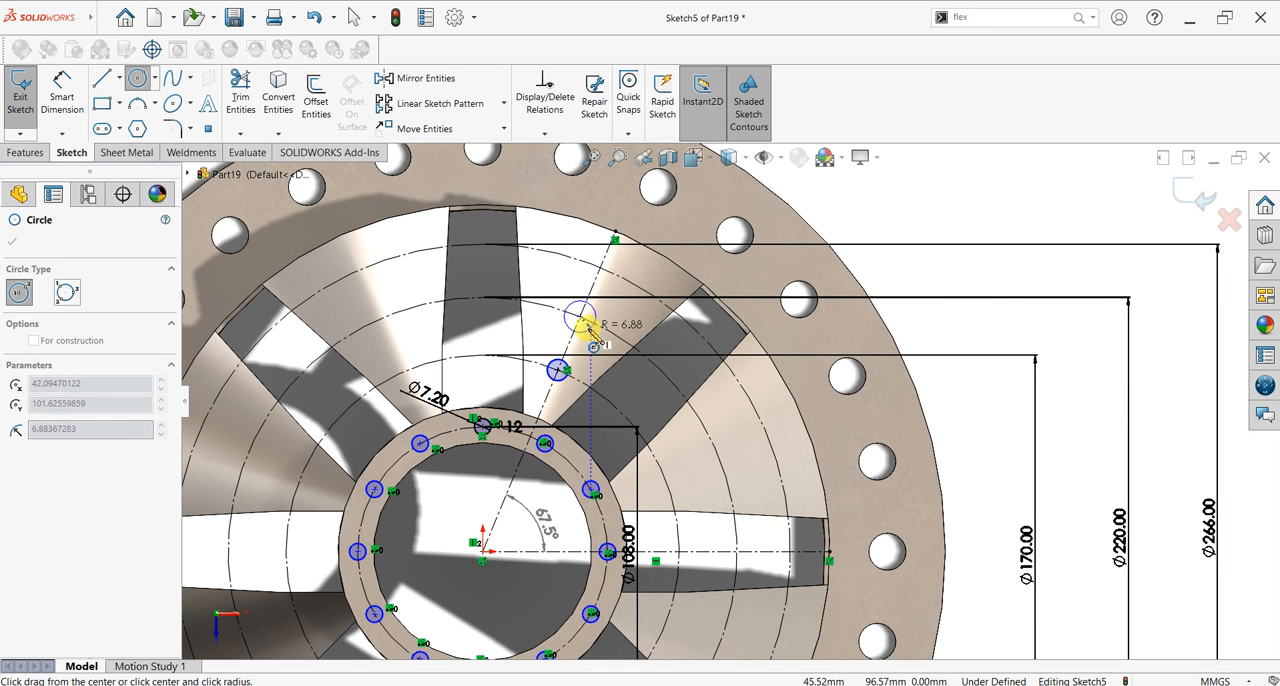
{"action": "left_click", "coordinate": [588, 327]}
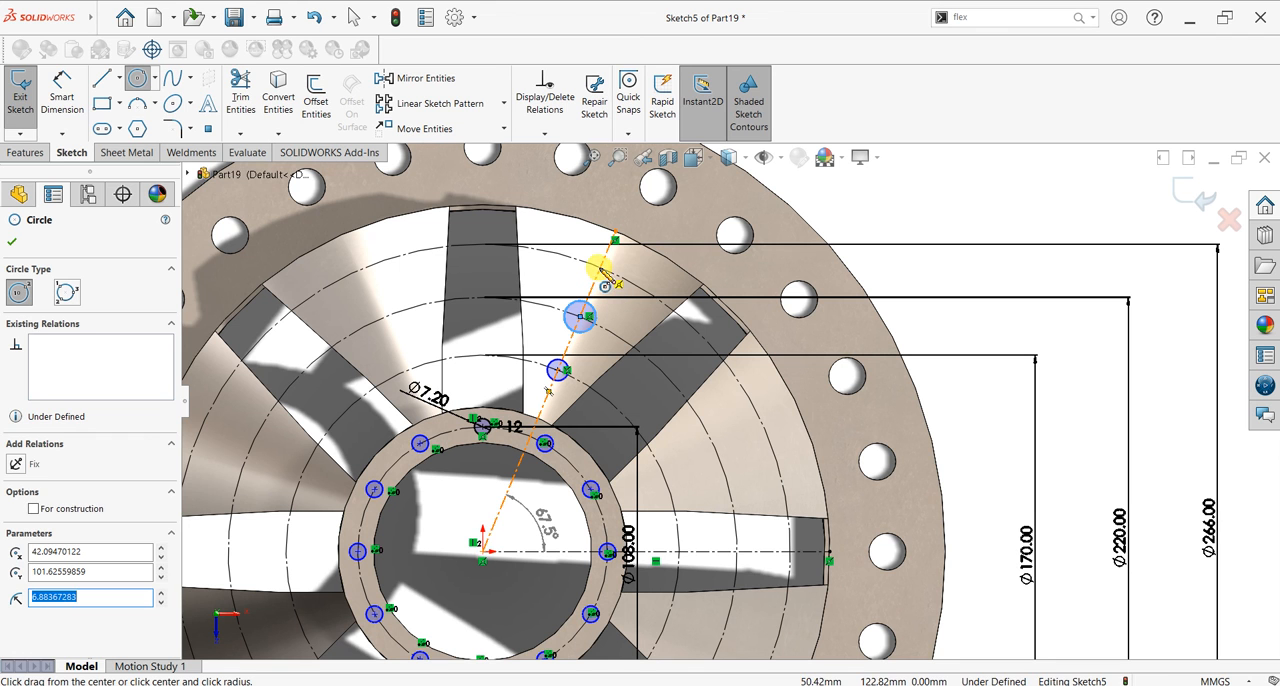
{"action": "left_click", "coordinate": [600, 268]}
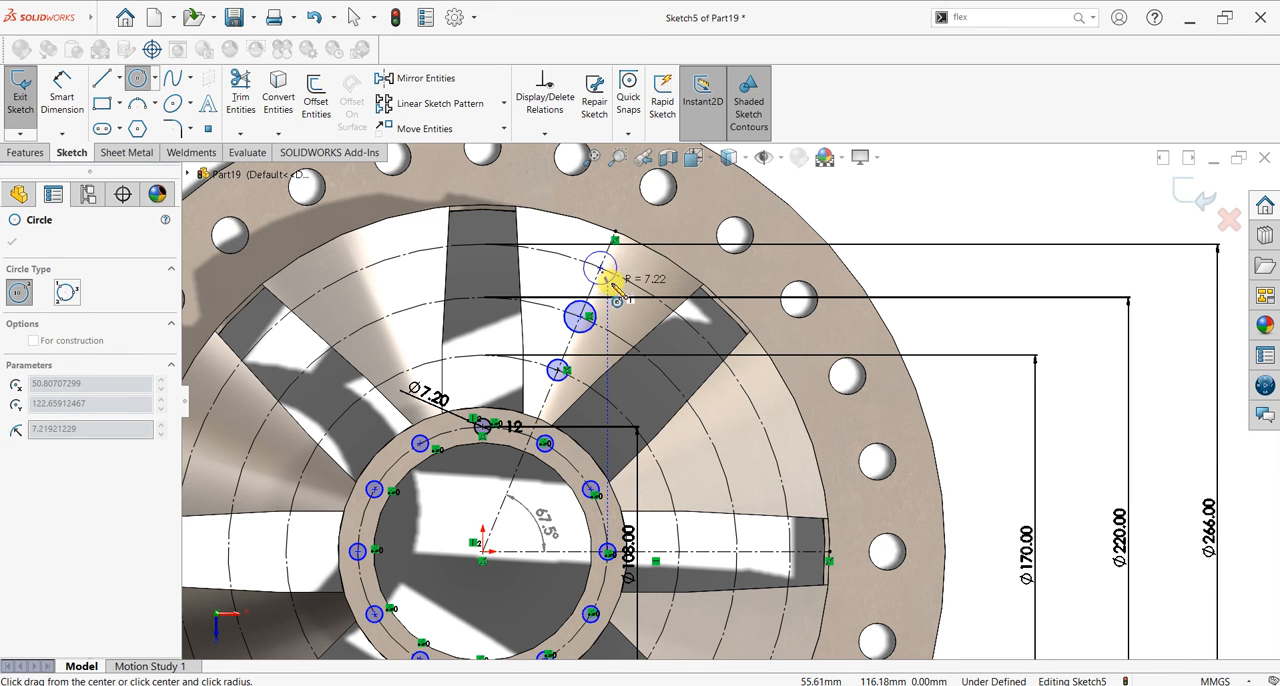
{"action": "left_click", "coordinate": [612, 287]}
{"action": "key", "text": "Escape"}
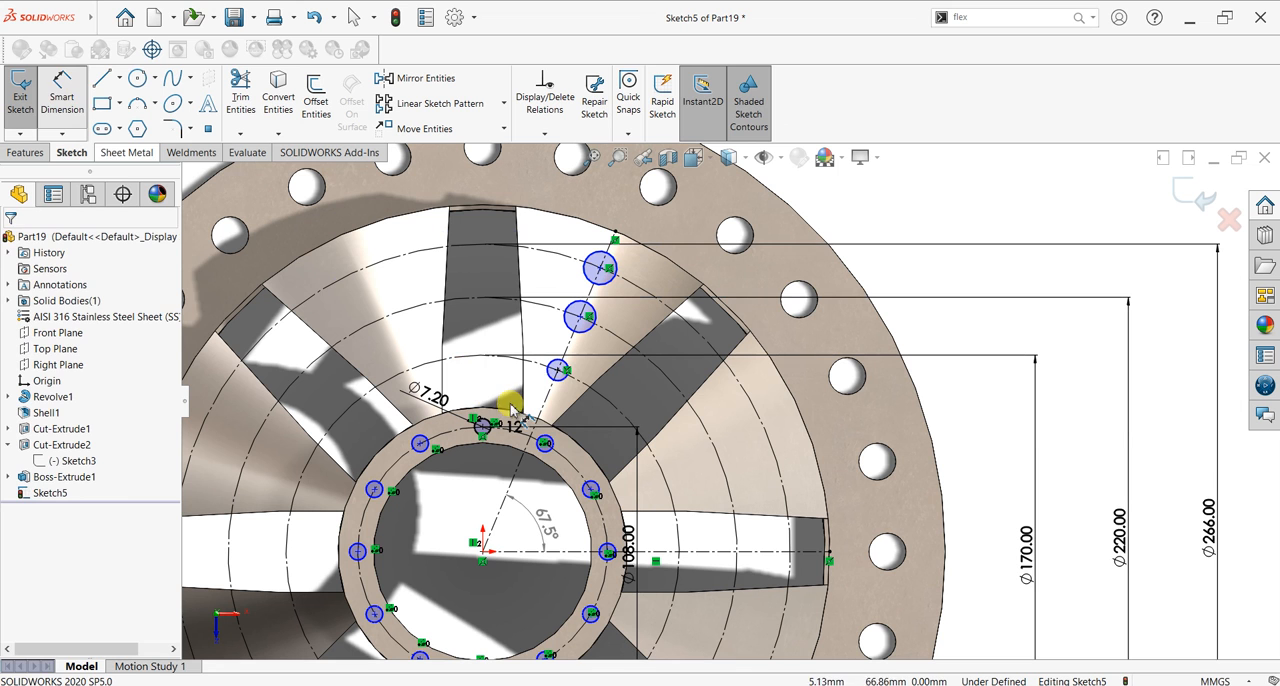
Step: Dimension the small circle on the 170 mm construction circle as 8 mm in diameter and the one on the 220 mm circle as 12 mm
{"action": "left_click", "coordinate": [552, 380]}
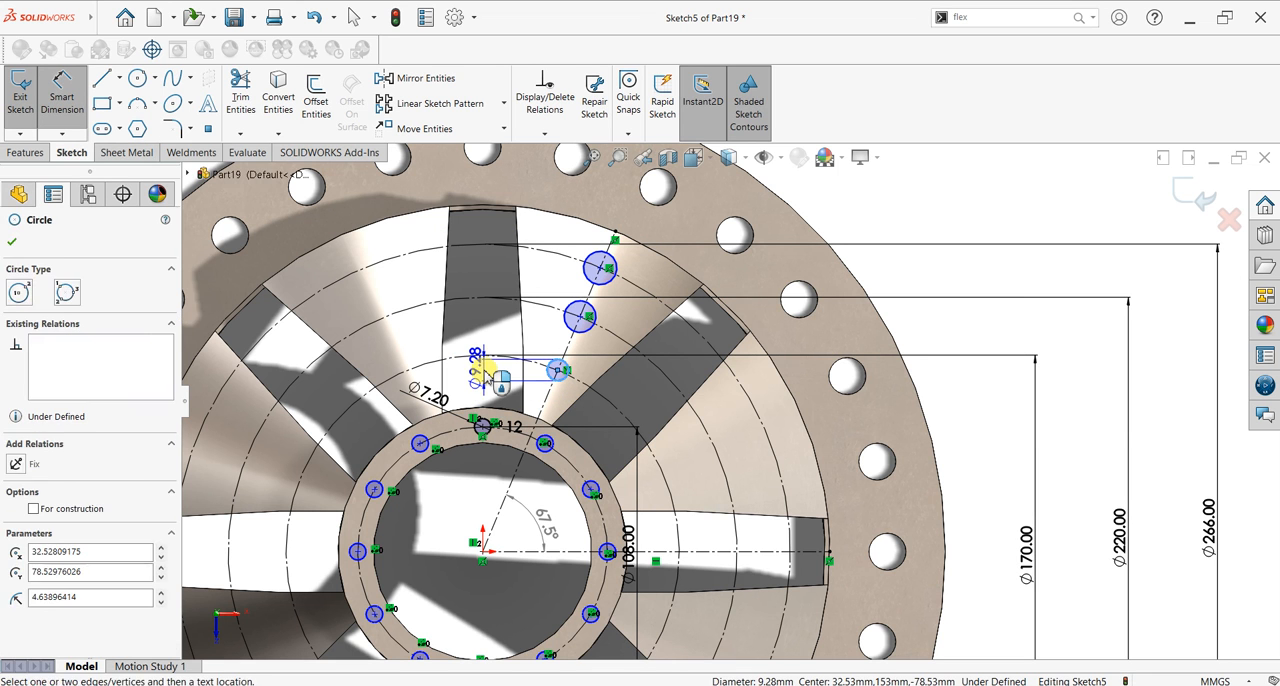
{"action": "left_click", "coordinate": [481, 371]}
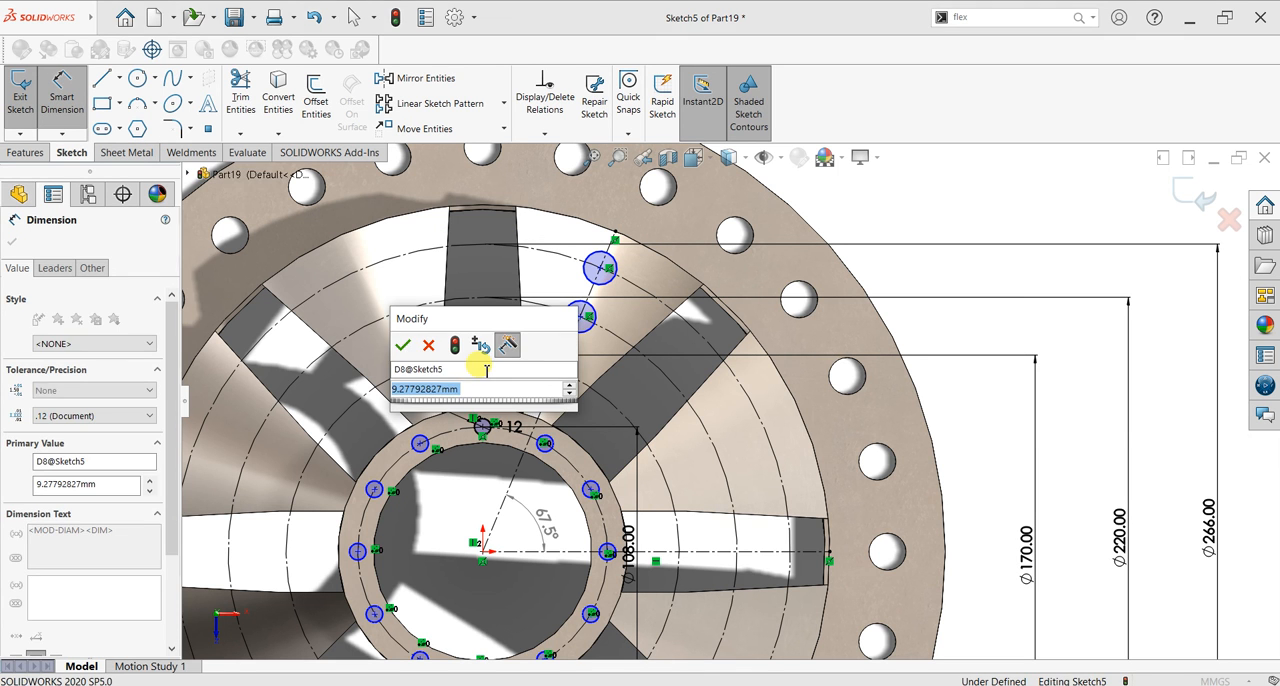
{"action": "type", "text": "8"}
{"action": "key", "text": "Return"}
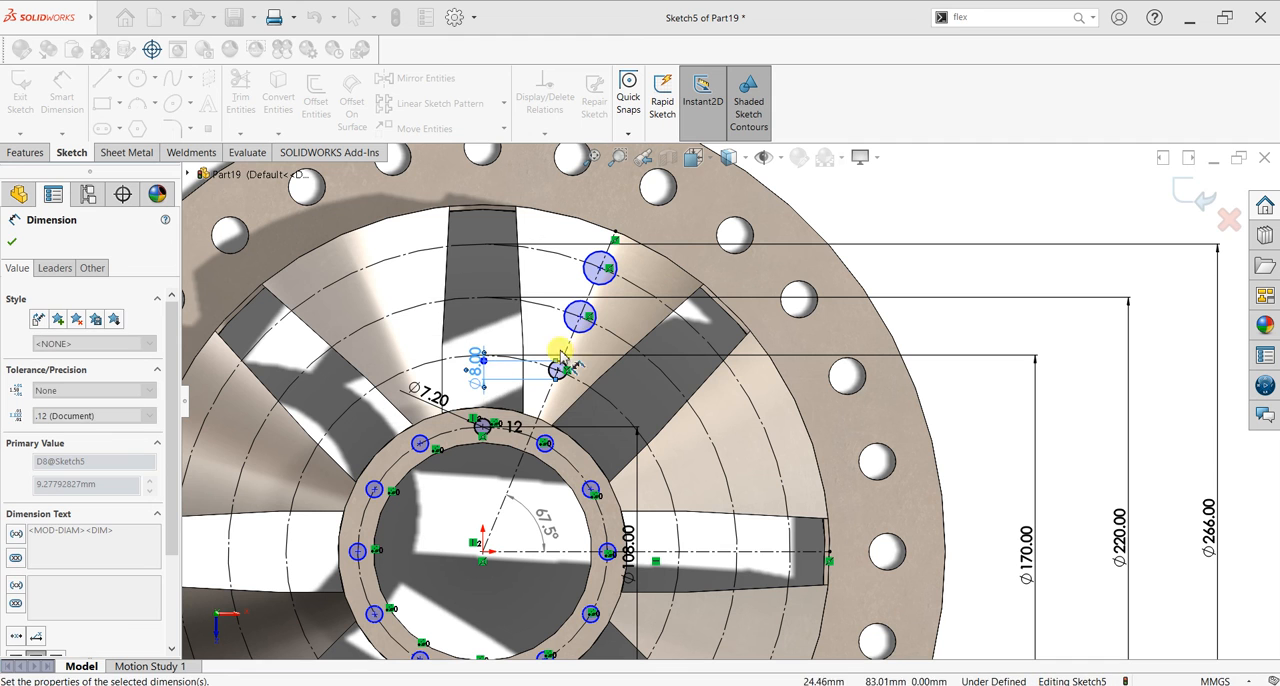
{"action": "left_click", "coordinate": [518, 323]}
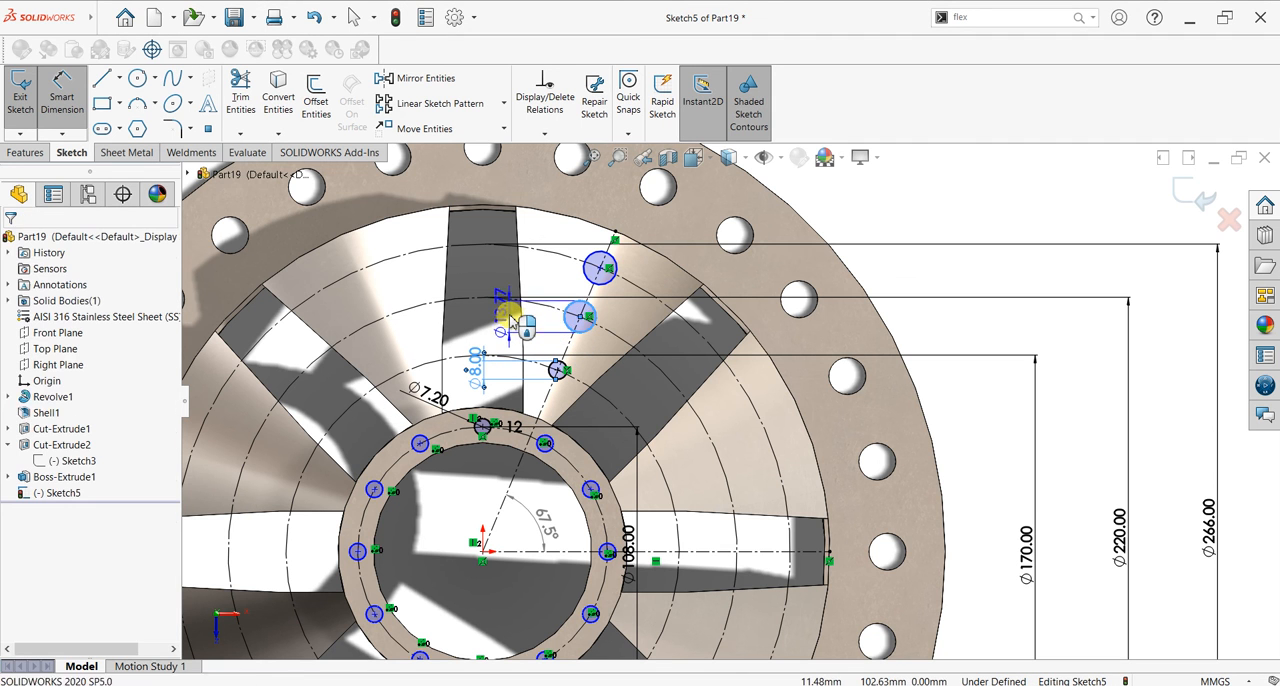
{"action": "left_click", "coordinate": [510, 318]}
{"action": "key", "text": "Return"}
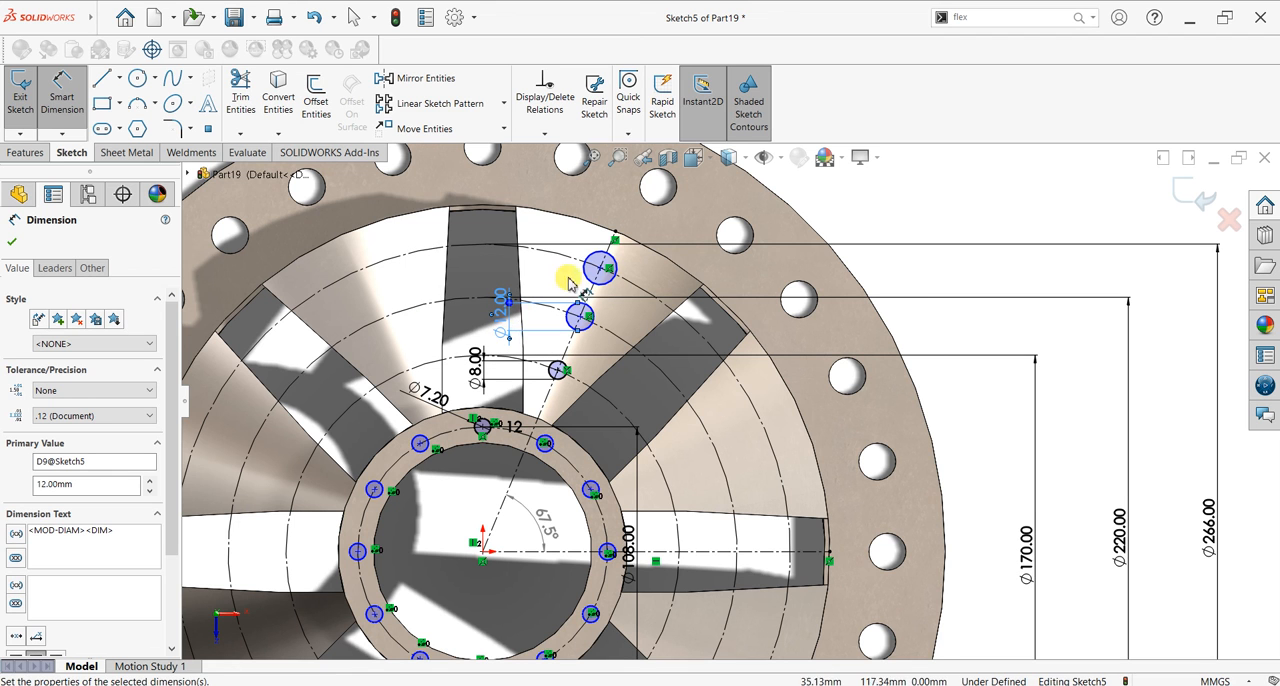
Step: Dimension the circle on the 266 mm construction circle as 16 mm in diameter
{"action": "left_click", "coordinate": [588, 271]}
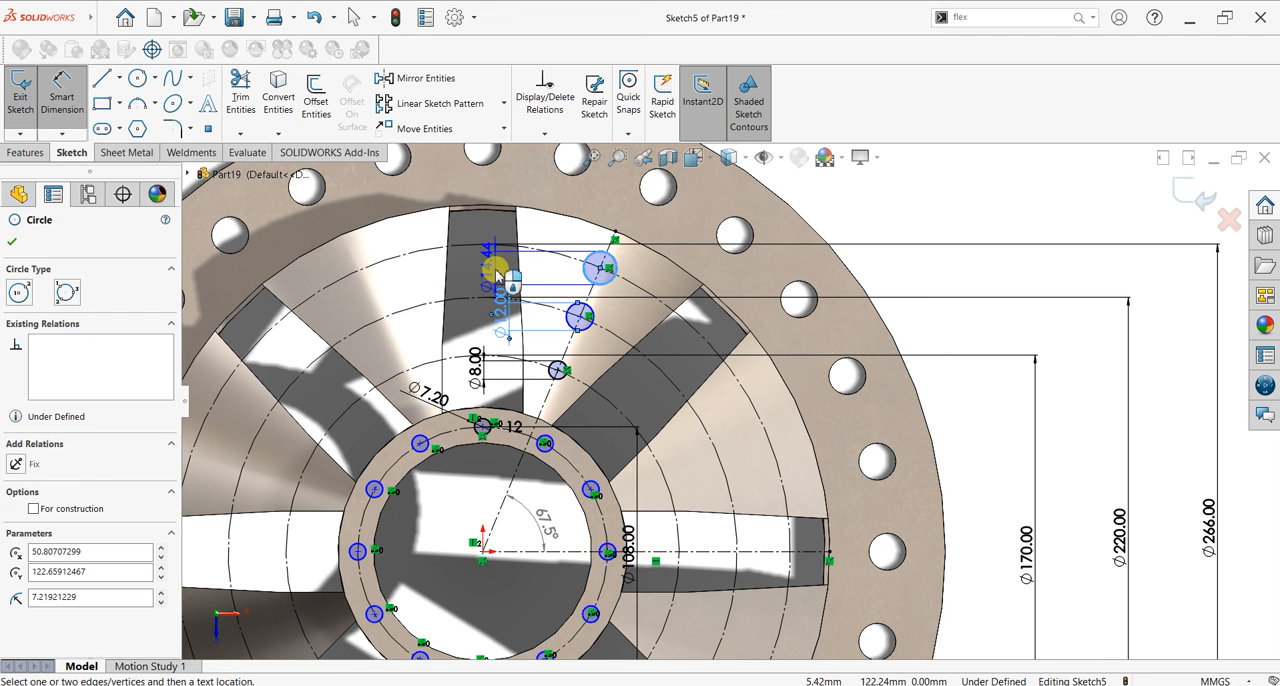
{"action": "left_click", "coordinate": [497, 275]}
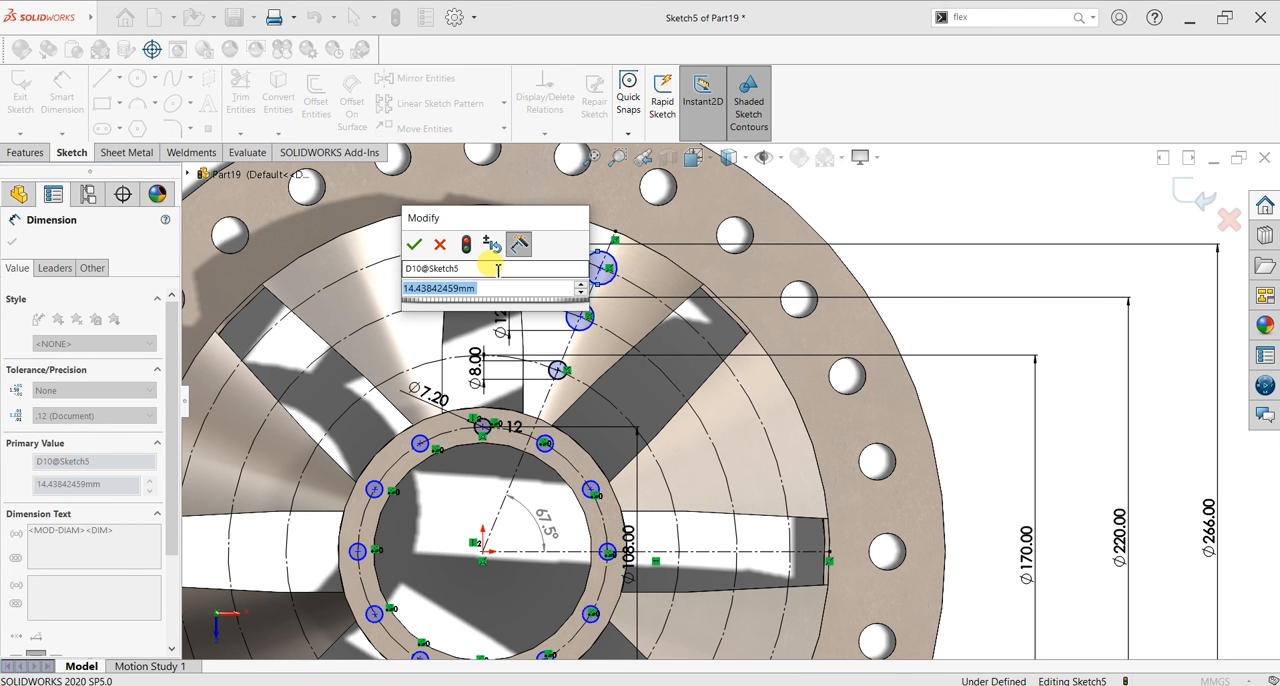
{"action": "type", "text": "16"}
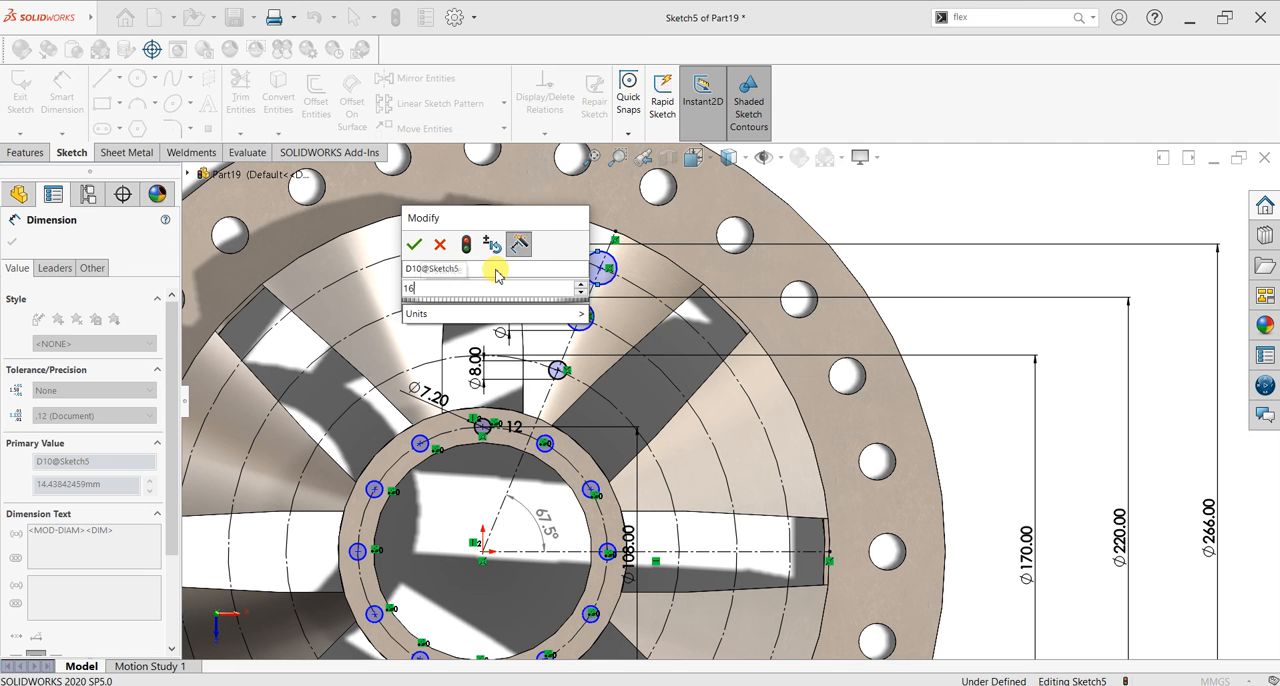
{"action": "key", "text": "Return"}
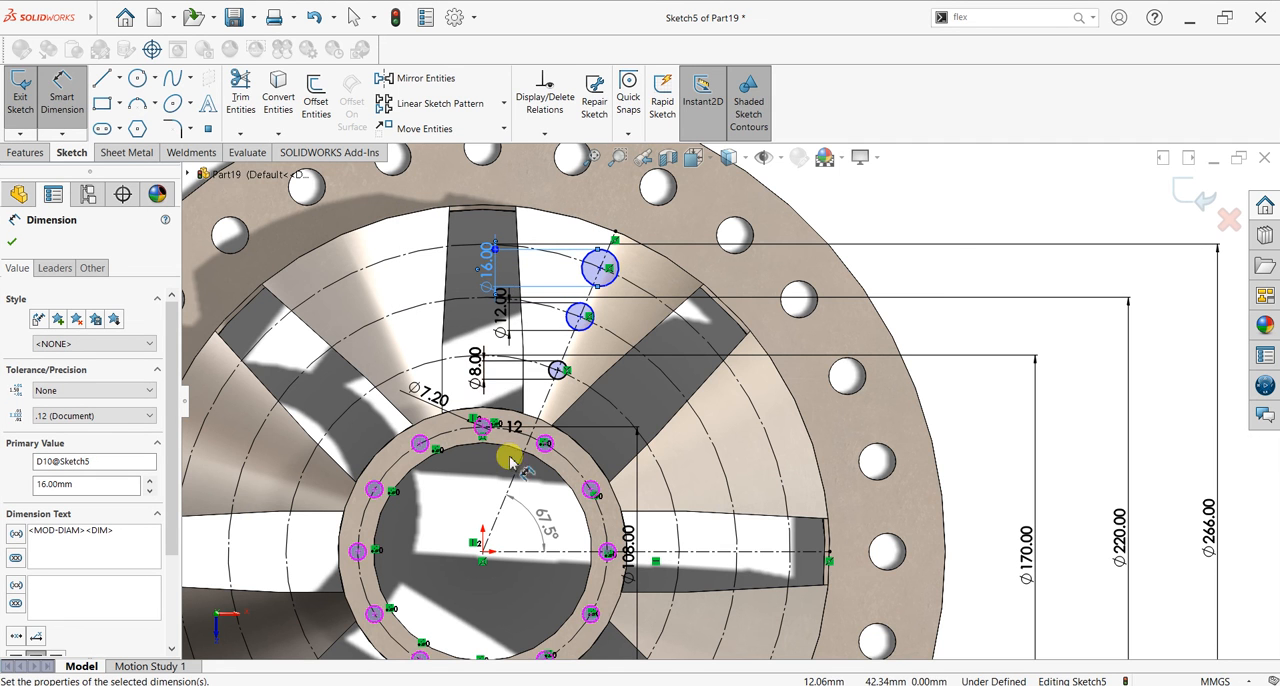
{"action": "left_click", "coordinate": [11, 241]}
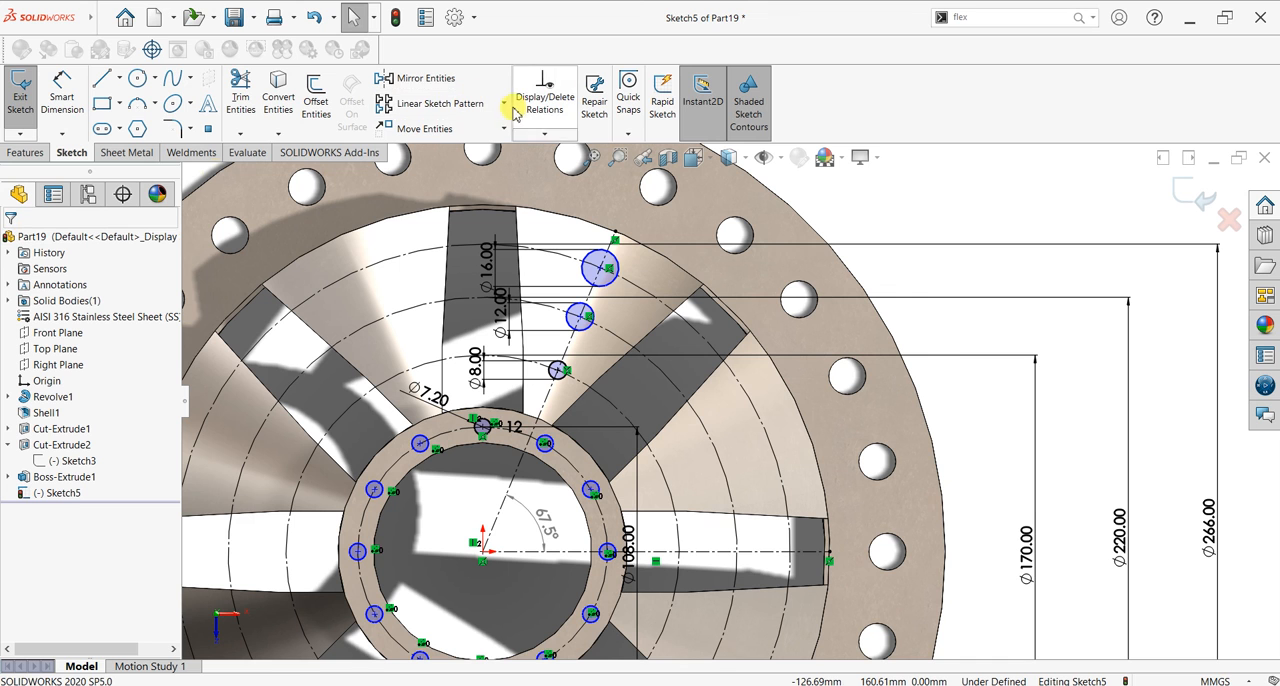
Step: Create a circular sketch pattern of the 8, 12 and 16 mm circles about the origin, with 8 equally spaced instances over 360 degrees
{"action": "left_click", "coordinate": [505, 104]}
{"action": "left_click", "coordinate": [440, 141]}
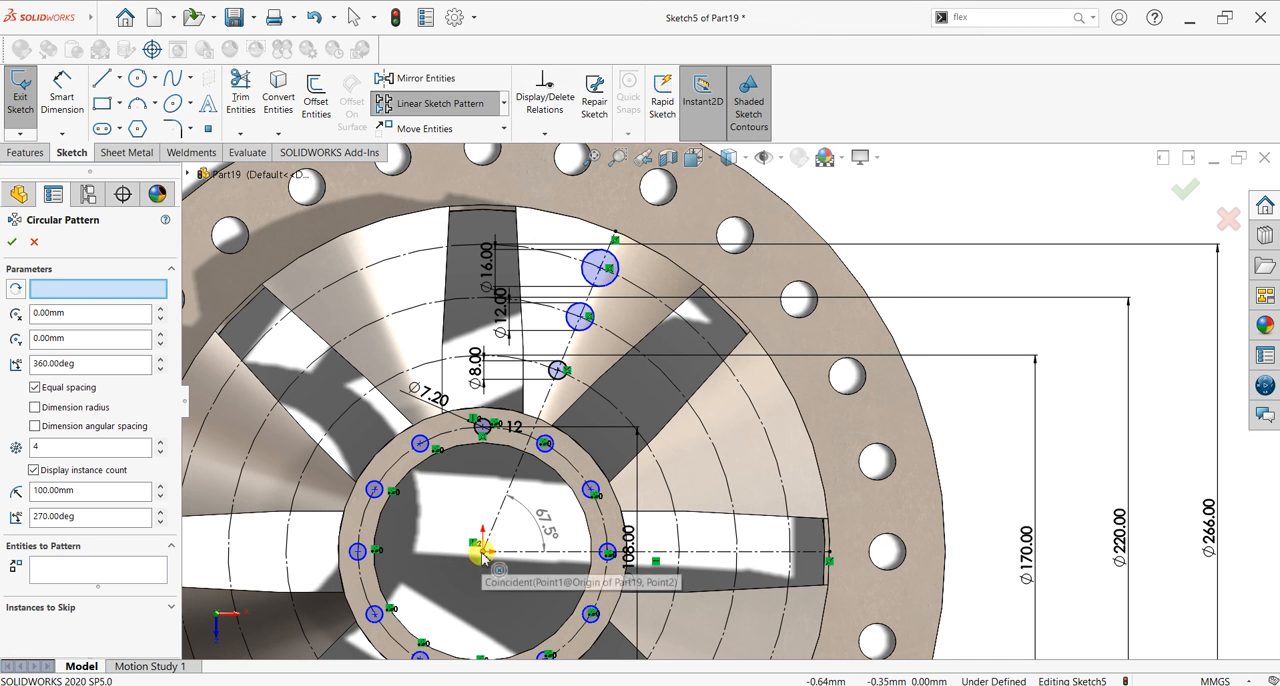
{"action": "left_click", "coordinate": [106, 574]}
{"action": "left_click", "coordinate": [560, 372]}
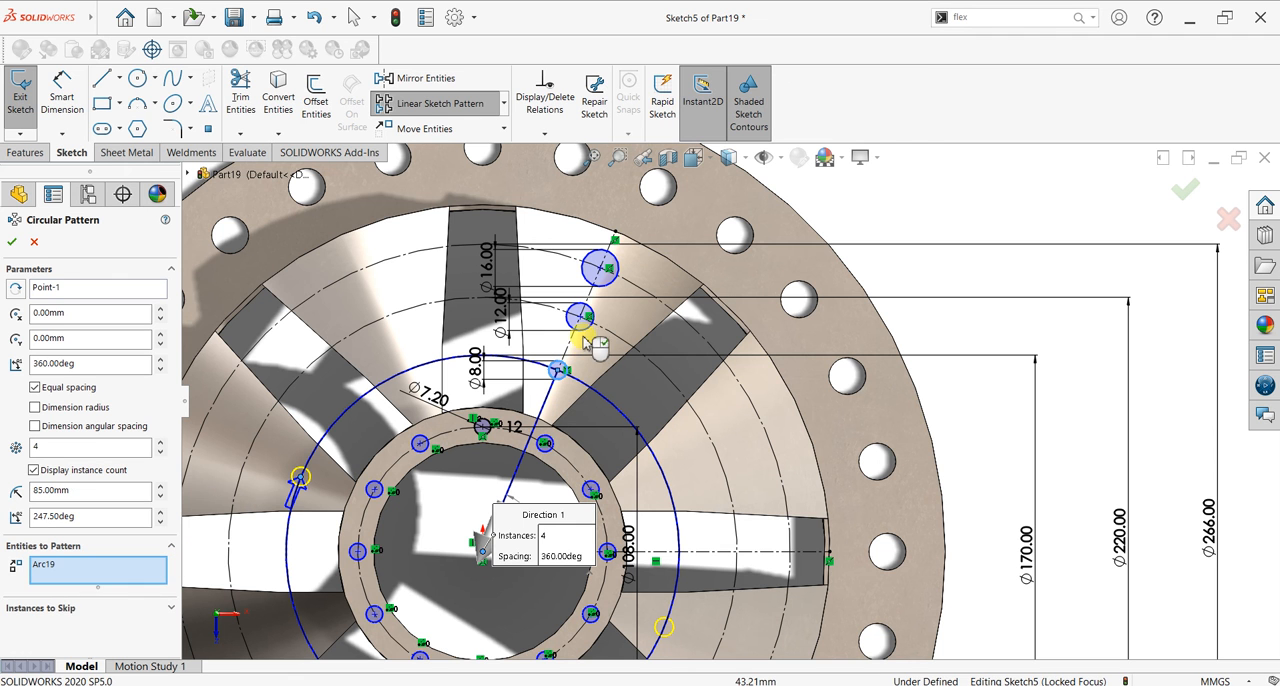
{"action": "left_click", "coordinate": [582, 320]}
{"action": "left_click", "coordinate": [600, 291]}
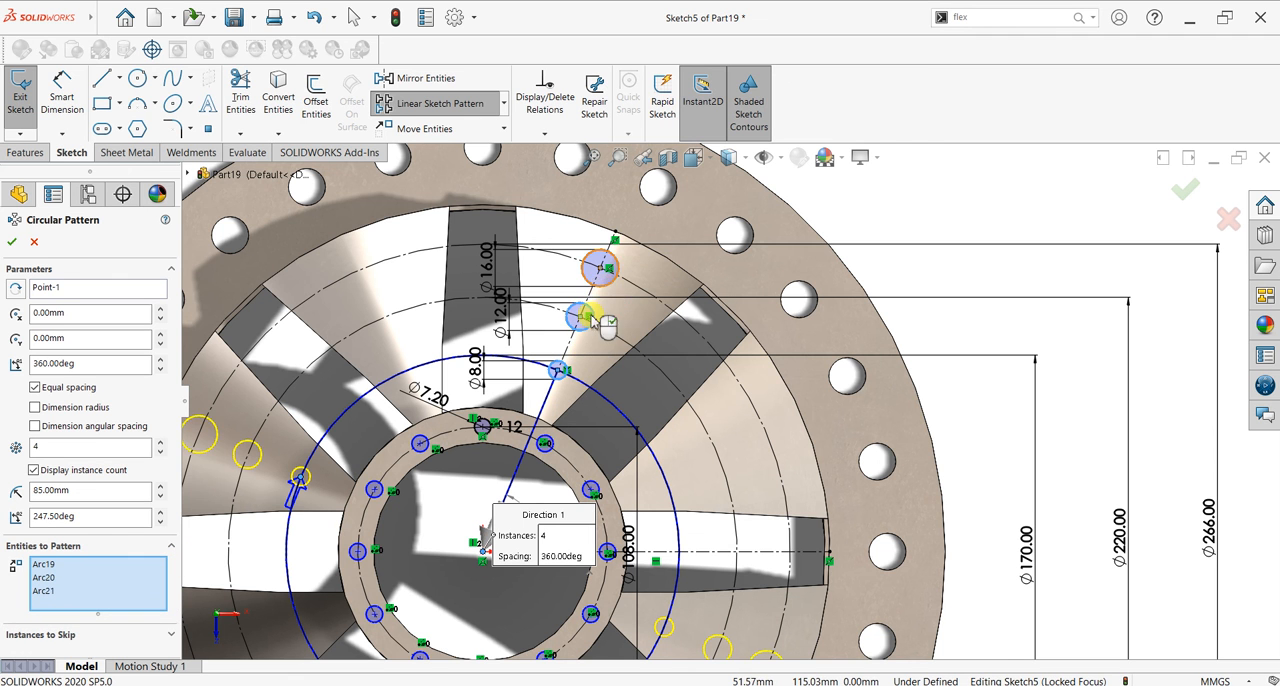
{"action": "scroll", "coordinate": [740, 420], "scroll_direction": "up", "scroll_amount": 5}
{"action": "scroll", "coordinate": [780, 505], "scroll_direction": "down", "scroll_amount": 2}
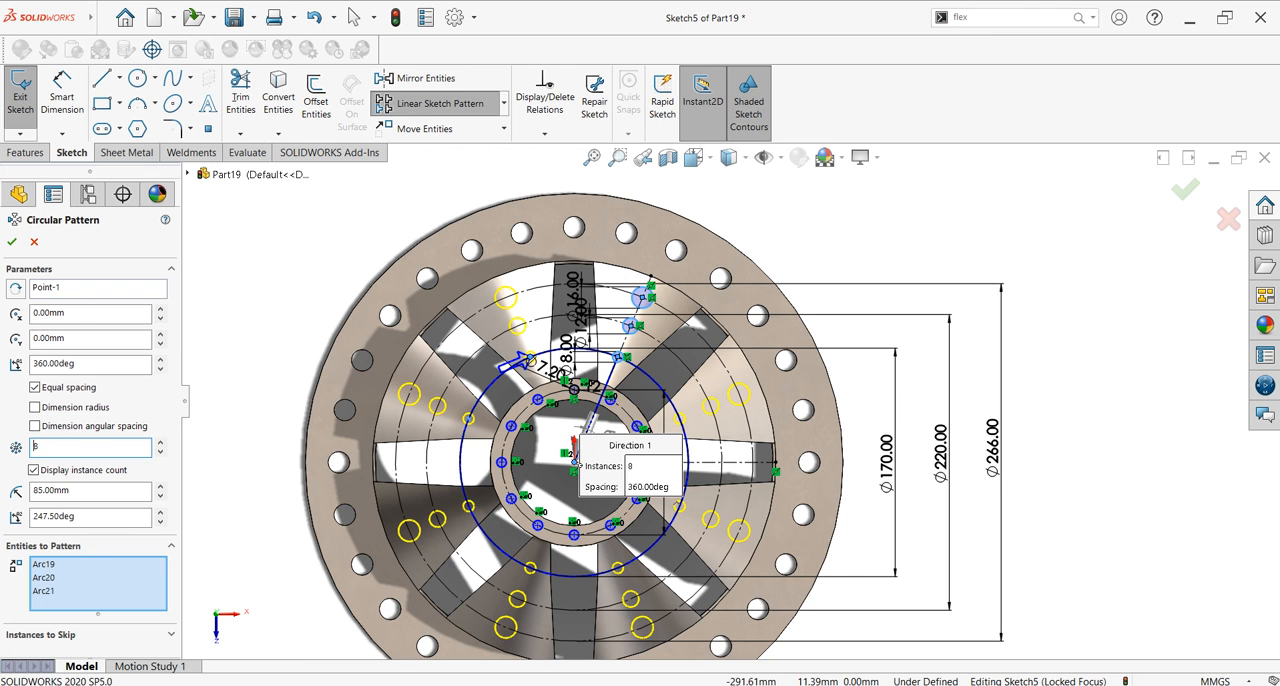
{"action": "left_click", "coordinate": [13, 243]}
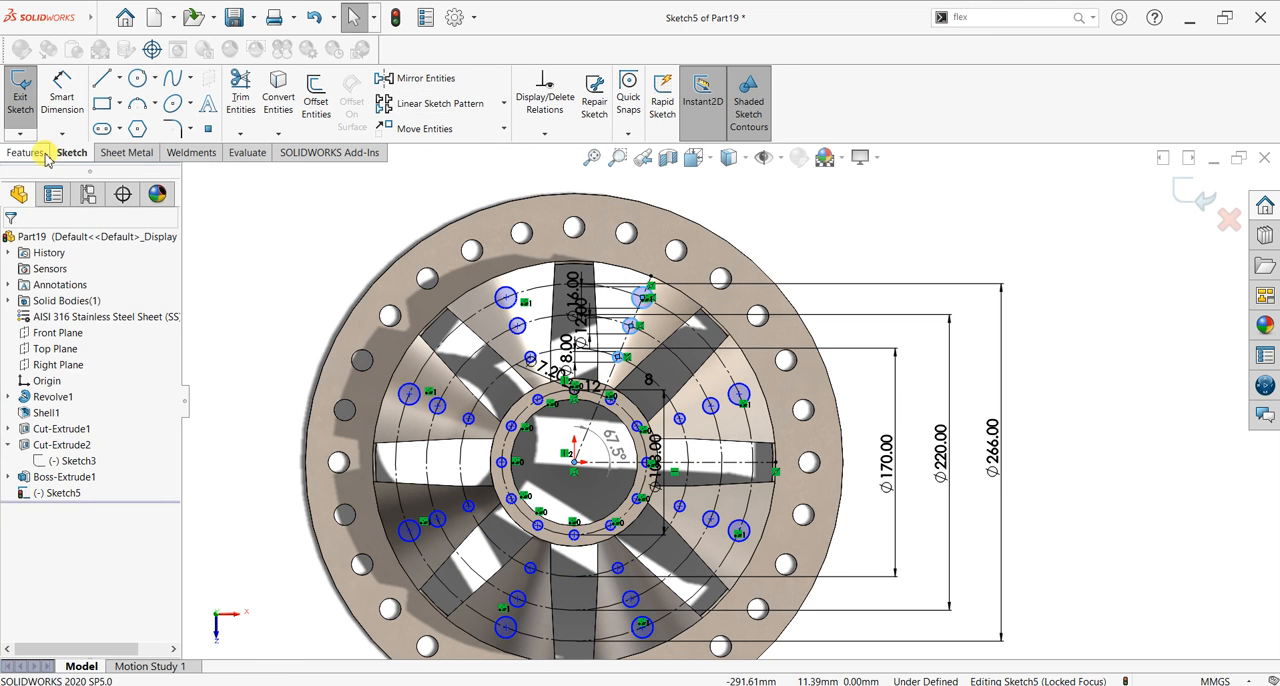
Step: Cut the sketched circles through all of the cone wall and end ring with an Extruded Cut
{"action": "left_click", "coordinate": [30, 152]}
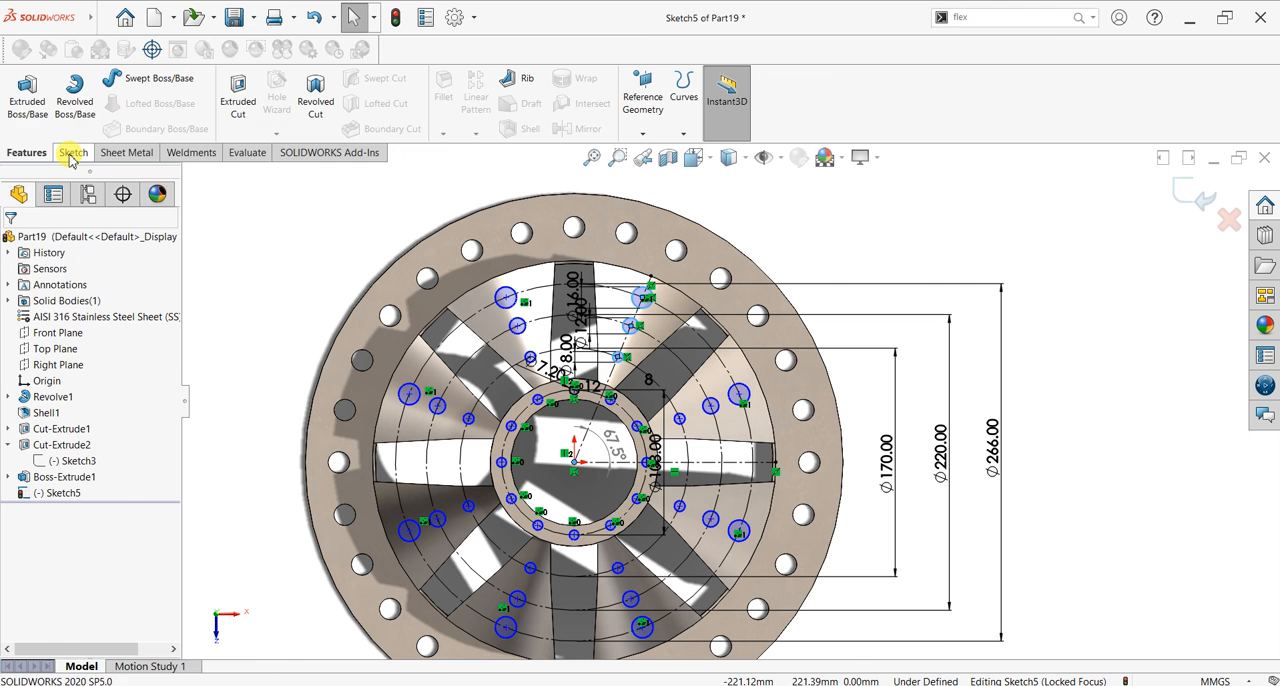
{"action": "left_click", "coordinate": [238, 100]}
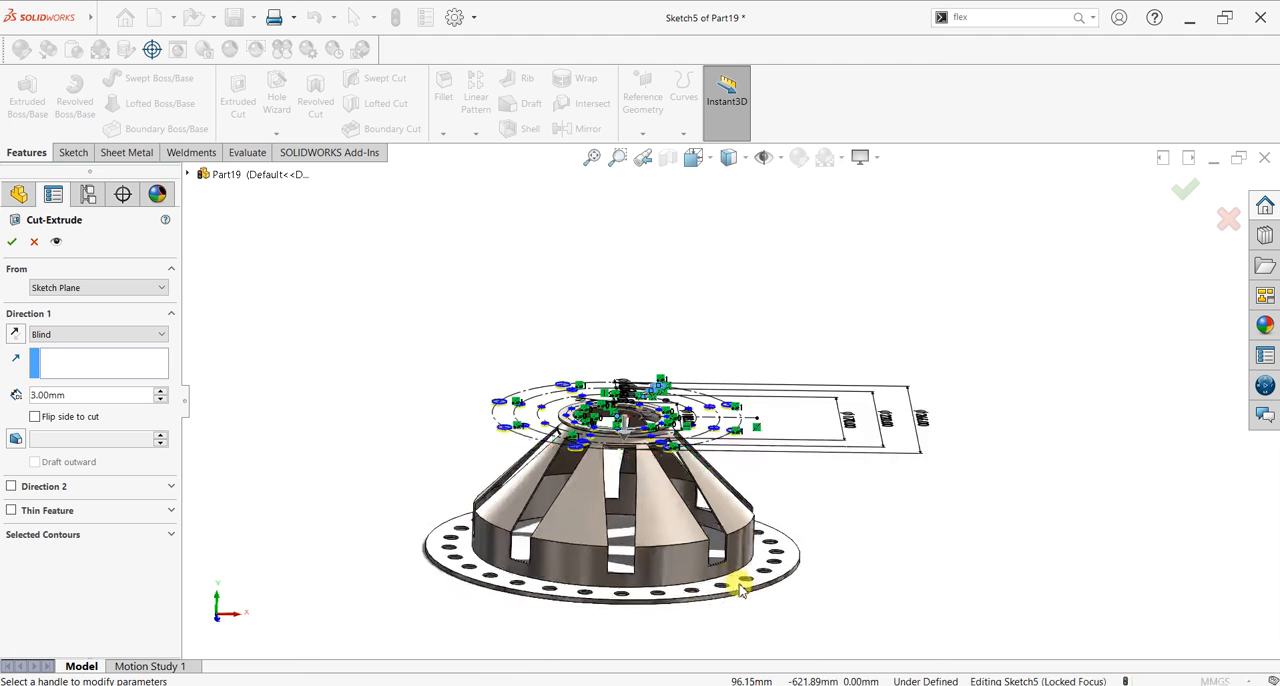
{"action": "left_click", "coordinate": [106, 336]}
{"action": "left_click", "coordinate": [95, 360]}
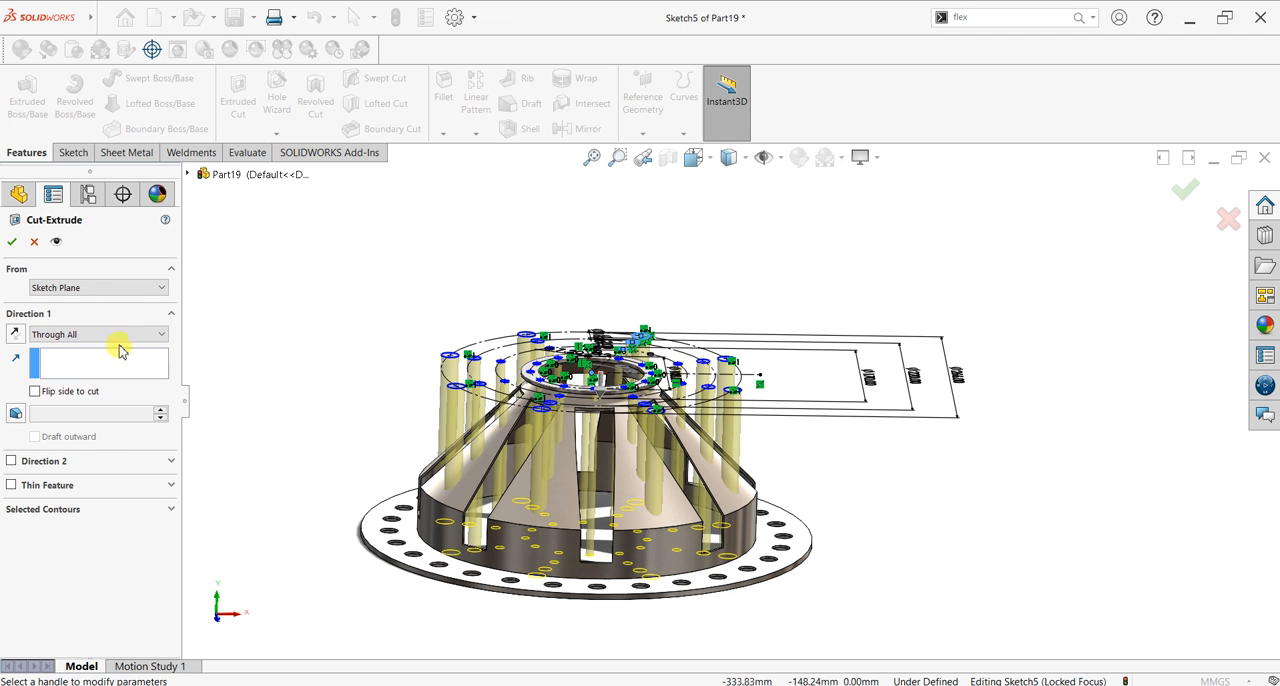
{"action": "left_click", "coordinate": [11, 241]}
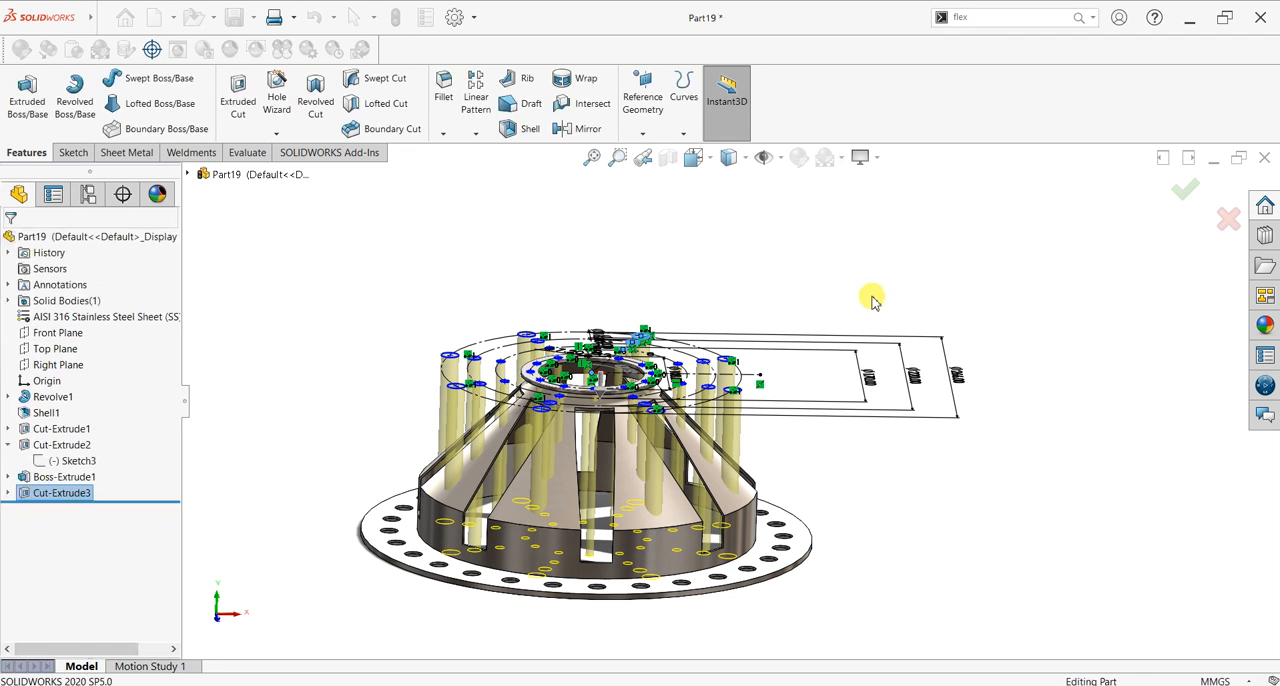
{"action": "left_click", "coordinate": [837, 412]}
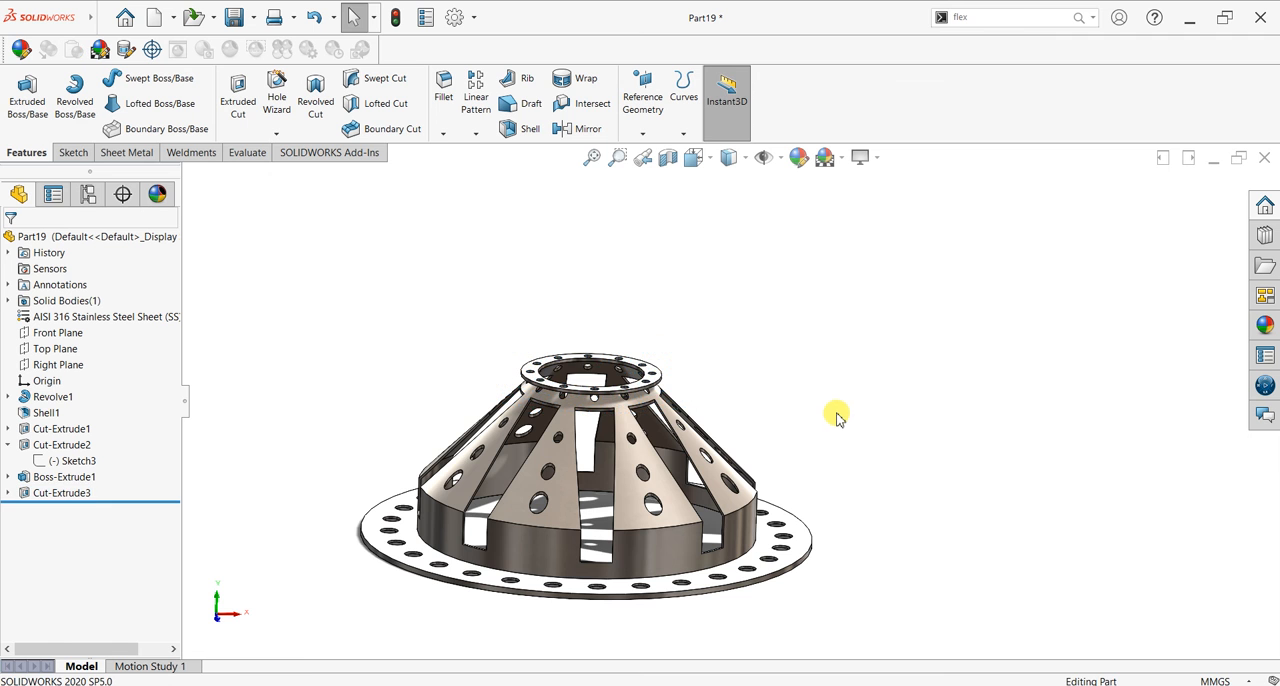
Step: Inspect the holes in the cone and end ring from several sides and set the isometric view
{"action": "middle_click_drag", "start_coordinate": [835, 440], "coordinate": [876, 453]}
{"action": "scroll", "coordinate": [887, 495], "scroll_direction": "up", "scroll_amount": 1}
{"action": "scroll", "coordinate": [887, 492], "scroll_direction": "down", "scroll_amount": 1}
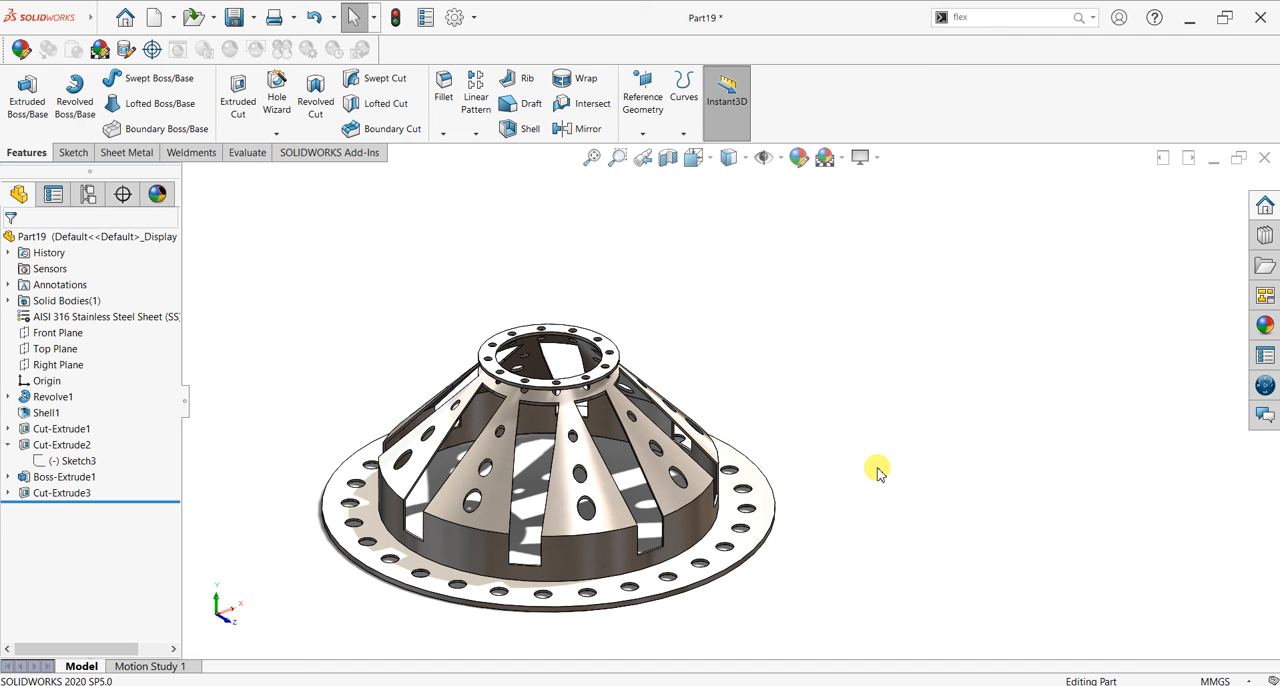
{"action": "middle_click_drag", "start_coordinate": [875, 472], "coordinate": [760, 364]}
{"action": "middle_click_drag", "start_coordinate": [680, 363], "coordinate": [778, 389]}
{"action": "key", "text": "space"}
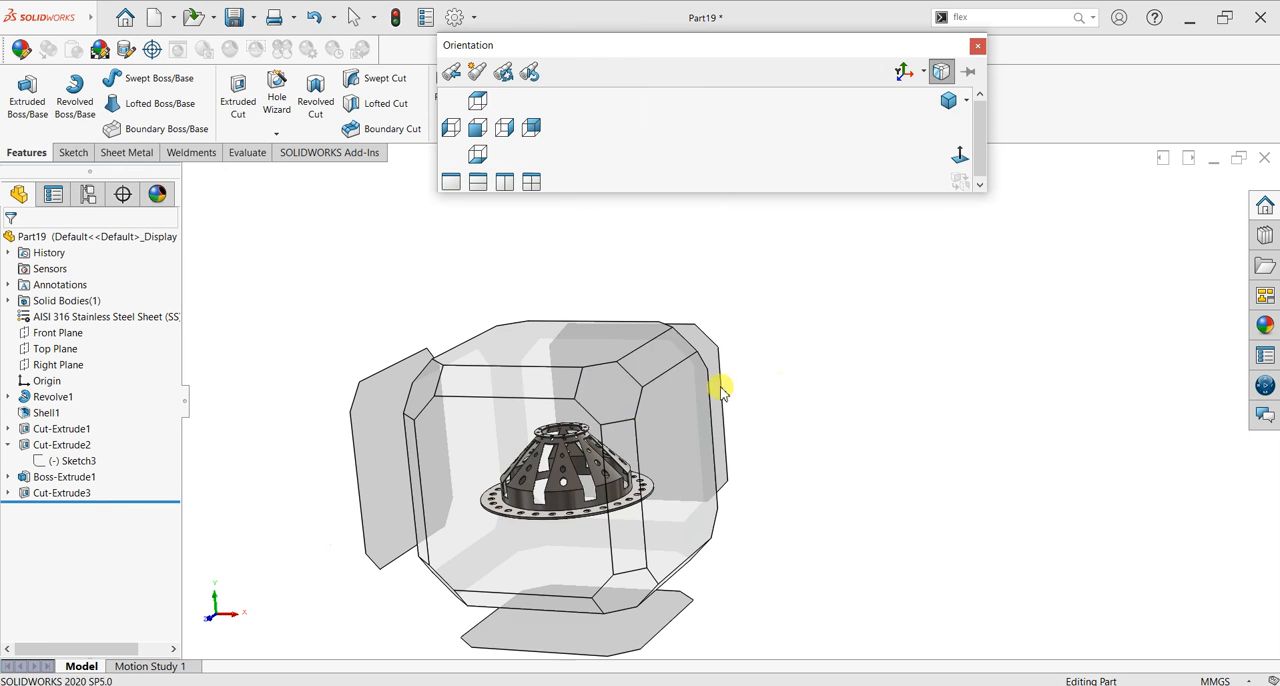
{"action": "left_click", "coordinate": [599, 408]}
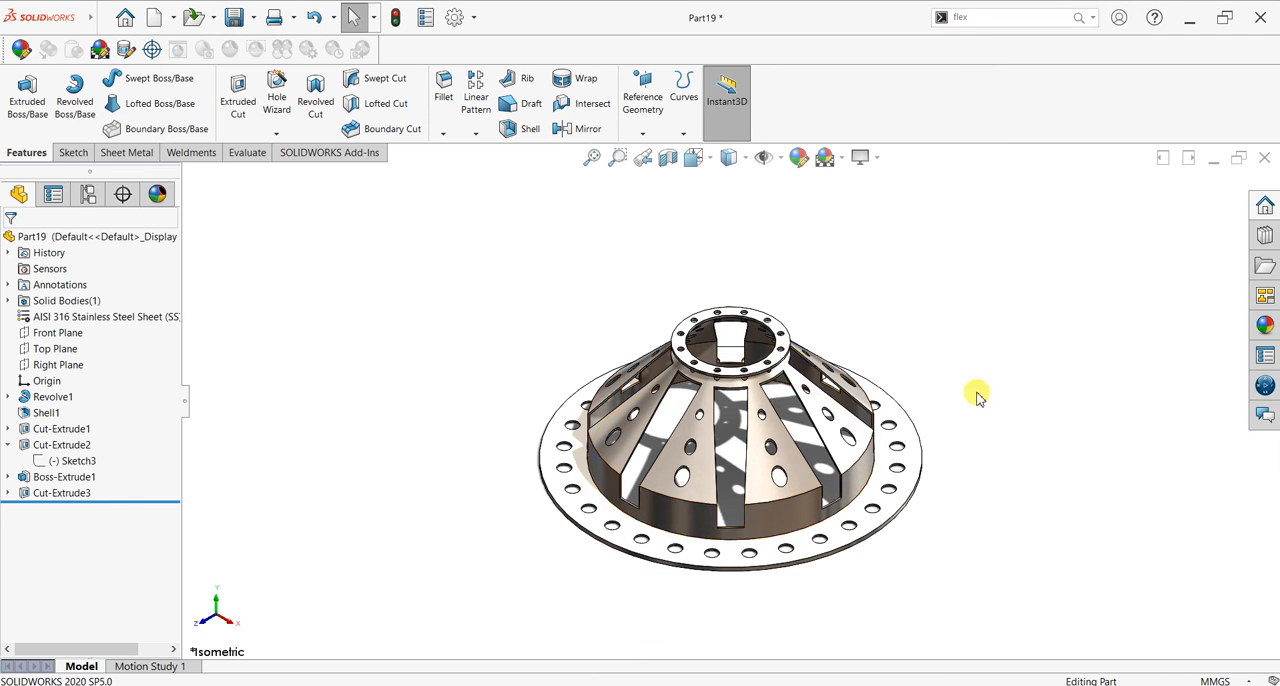
Step: Turn off the shadows in the shaded model display
{"action": "scroll", "coordinate": [1055, 417], "scroll_direction": "down", "scroll_amount": 3}
{"action": "left_click", "coordinate": [861, 157]}
{"action": "left_click", "coordinate": [886, 197]}
{"action": "scroll", "coordinate": [938, 467], "scroll_direction": "up", "scroll_amount": 1}
{"action": "scroll", "coordinate": [938, 470], "scroll_direction": "up", "scroll_amount": 1}
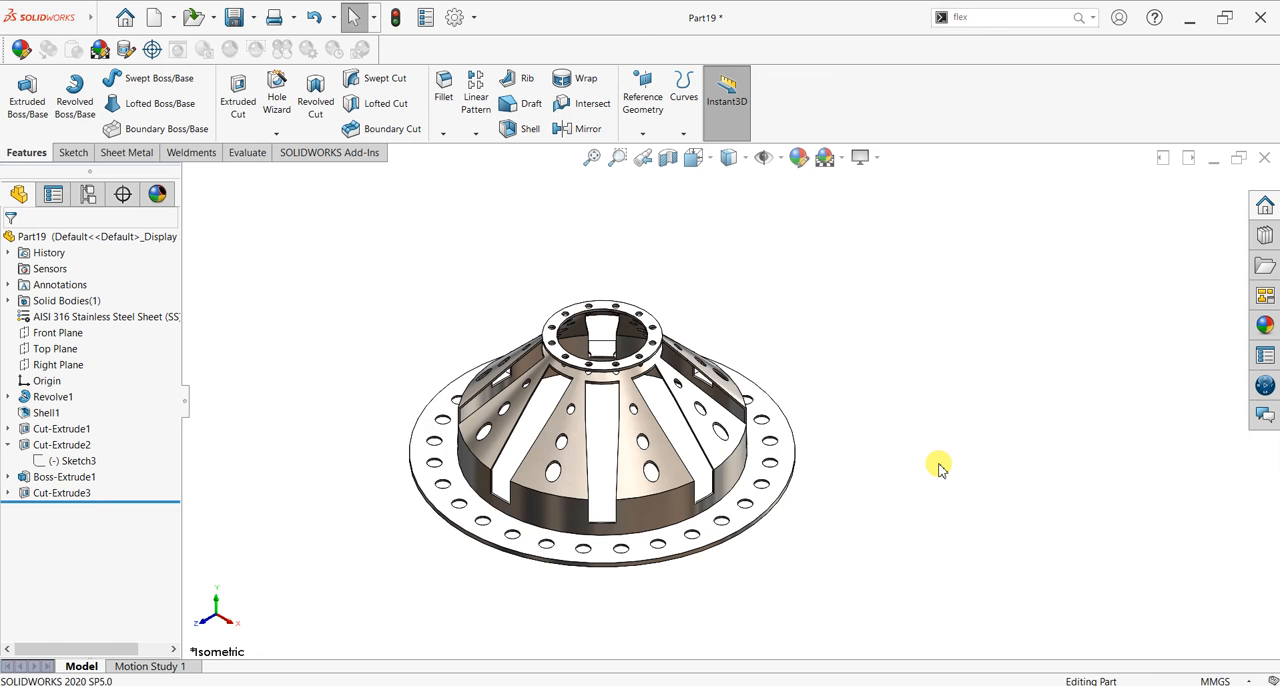
{"action": "scroll", "coordinate": [938, 470], "scroll_direction": "down", "scroll_amount": 1}
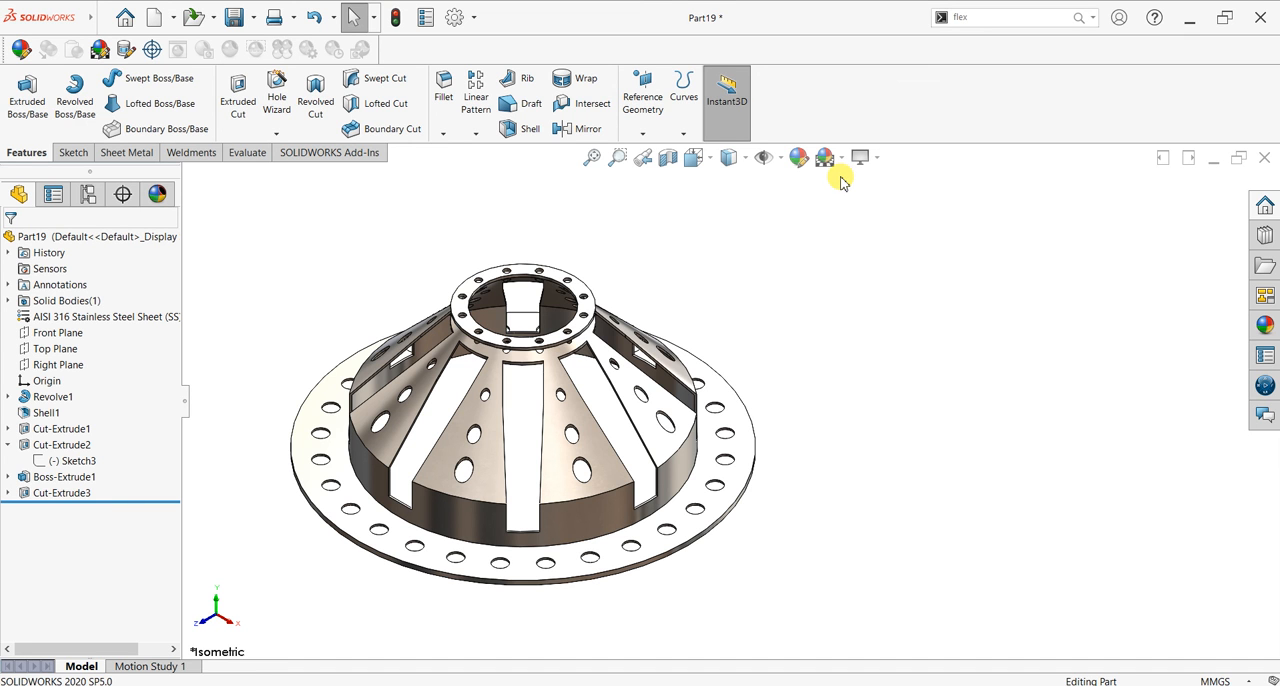
{"action": "scroll", "coordinate": [889, 400], "scroll_direction": "up", "scroll_amount": 1}
{"action": "scroll", "coordinate": [877, 403], "scroll_direction": "down", "scroll_amount": 2}
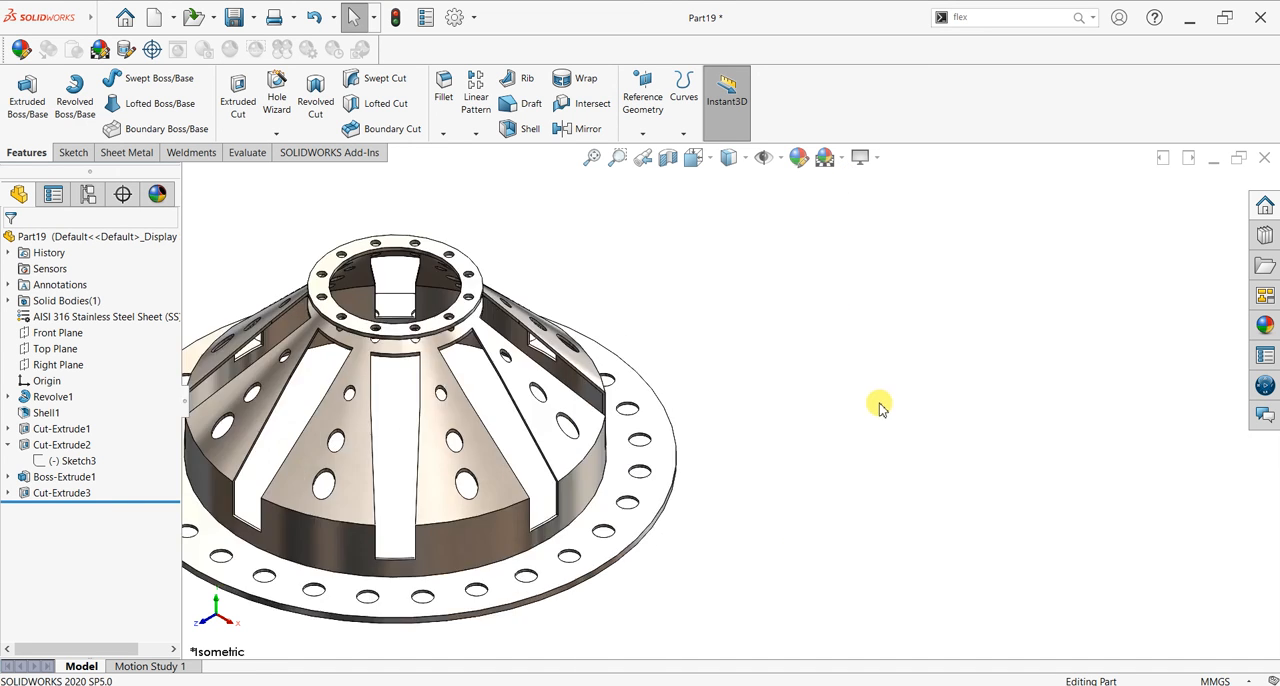
{"action": "scroll", "coordinate": [878, 405], "scroll_direction": "up", "scroll_amount": 1}
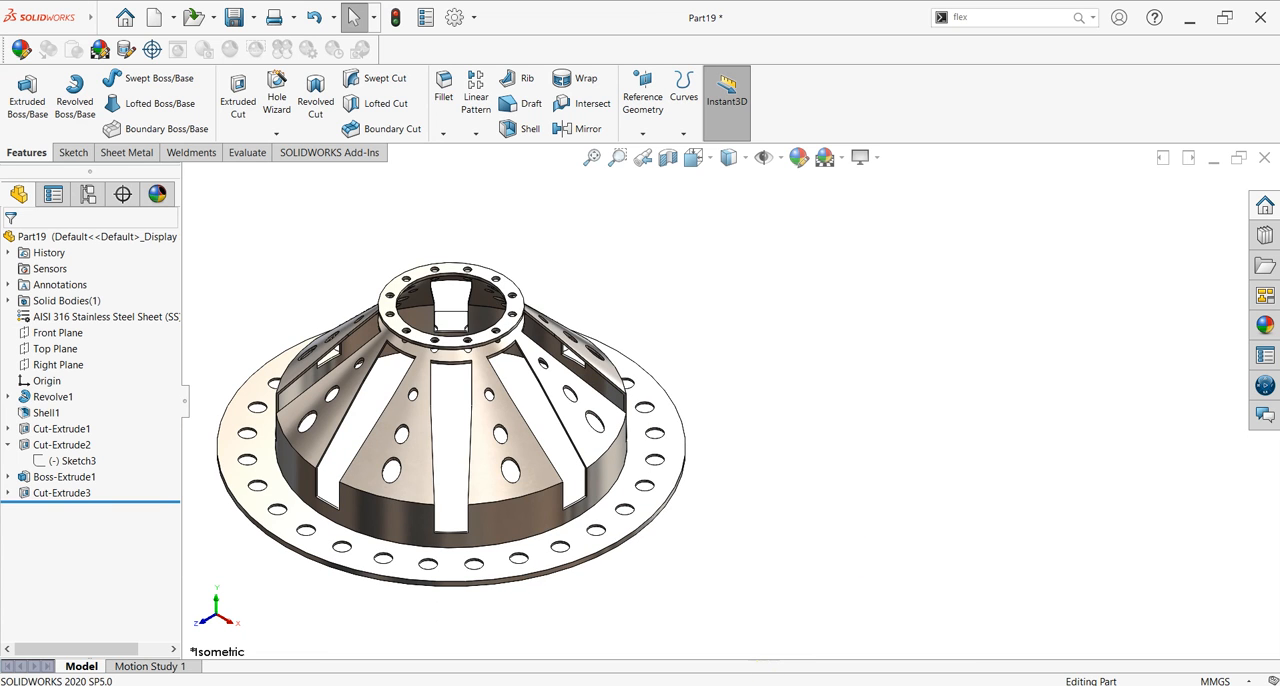